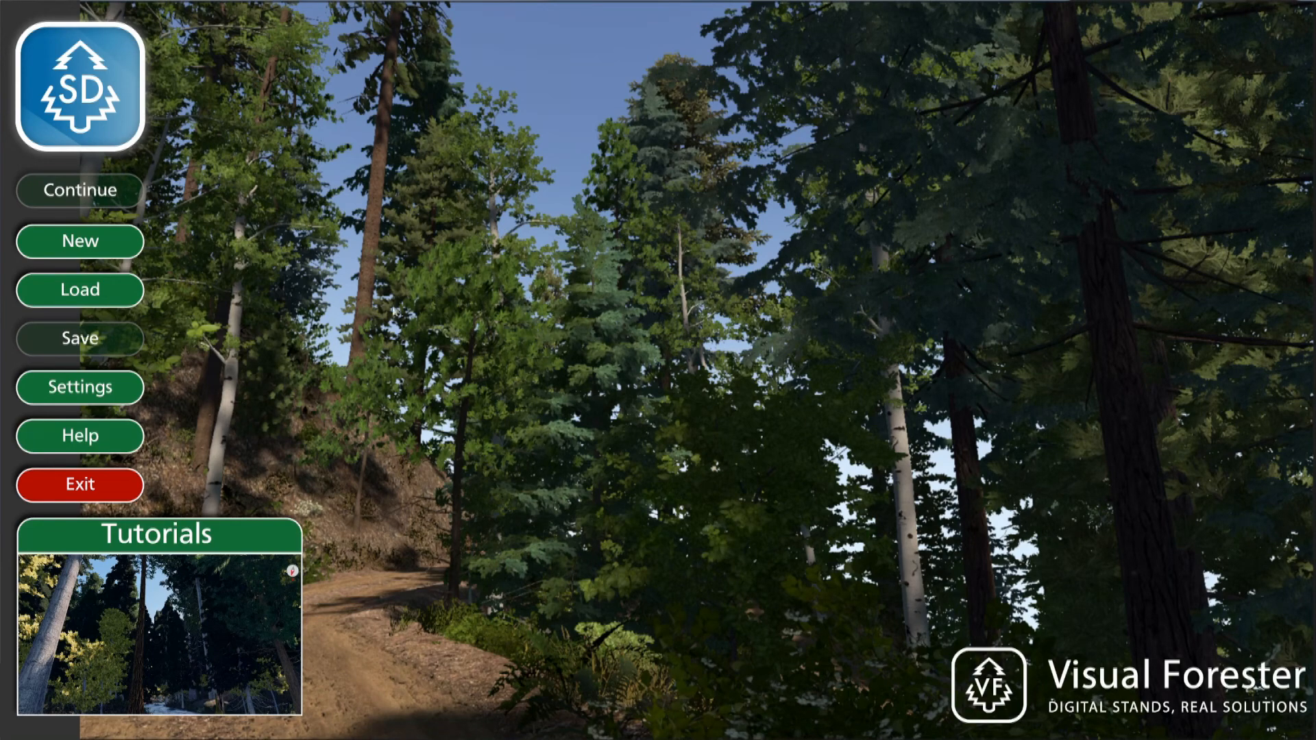
# Start a new project and preview the Smith Falls and Mine Creek terrains.
pyautogui.click(68, 242)
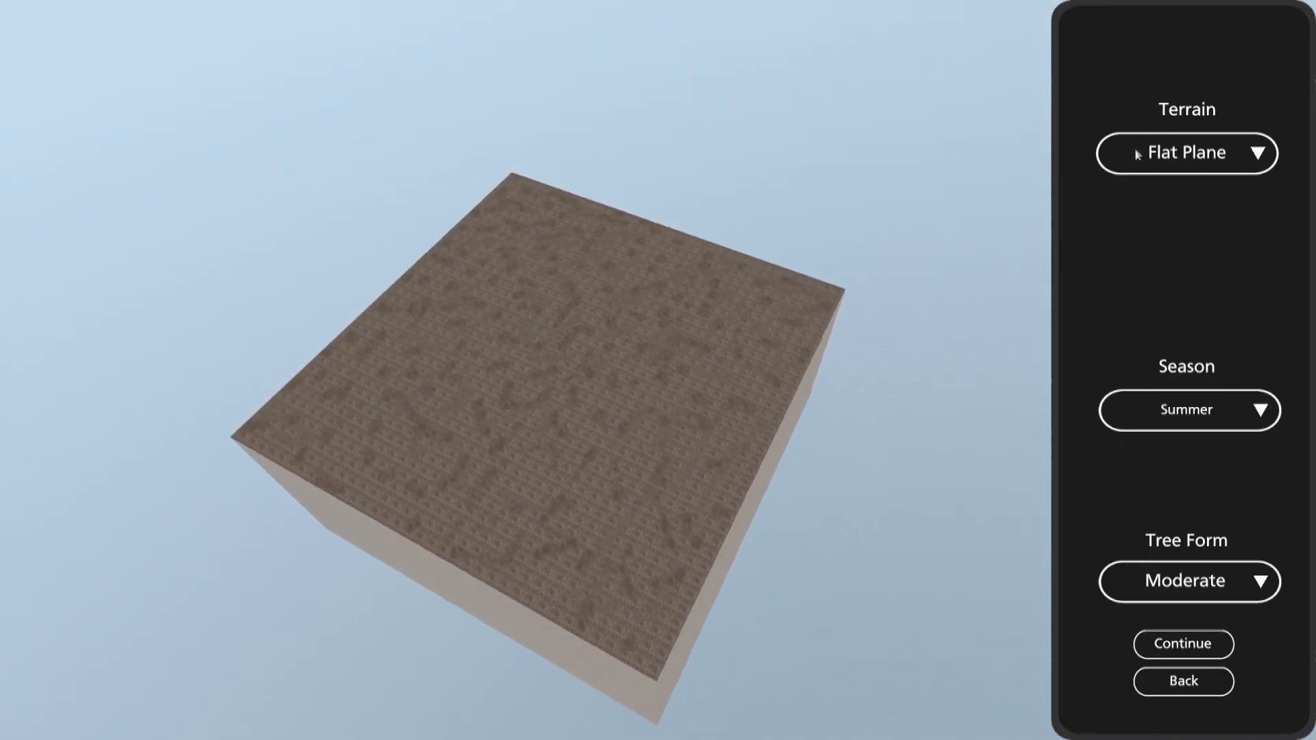
pyautogui.click(1256, 155)
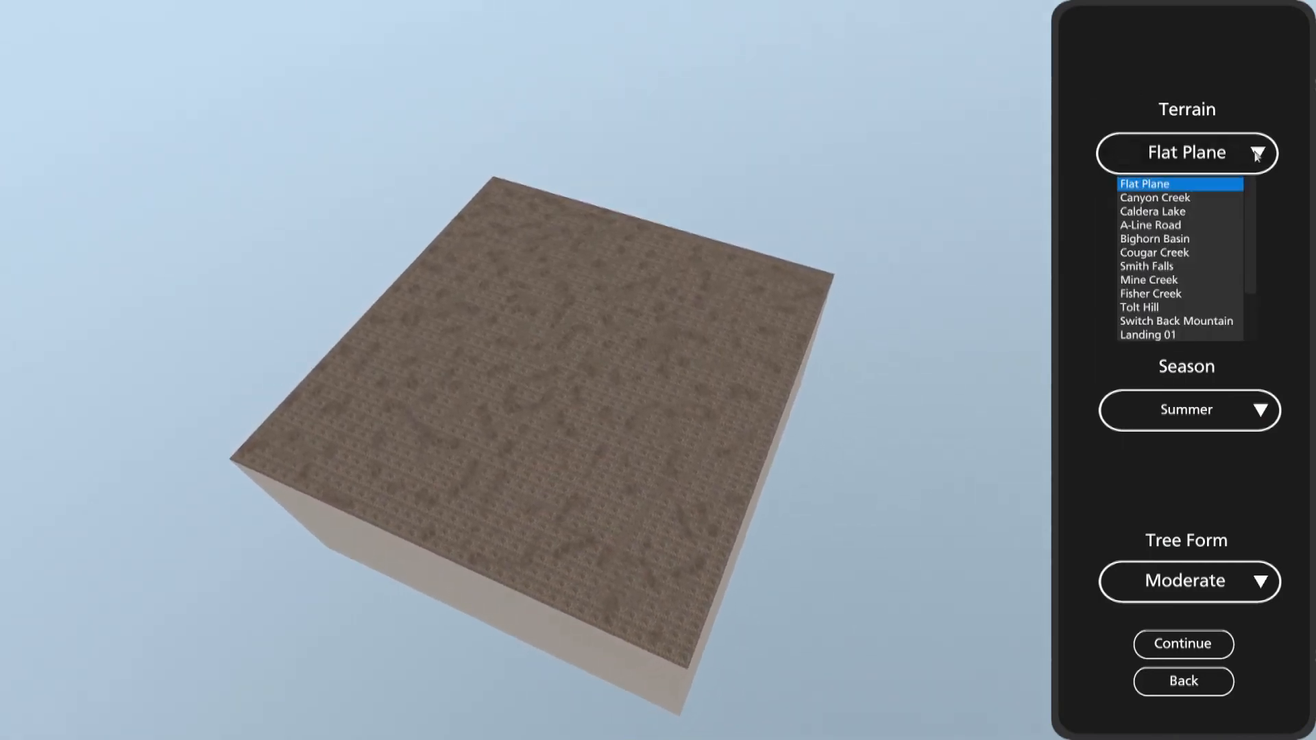
pyautogui.scroll(-1, 1193, 238)
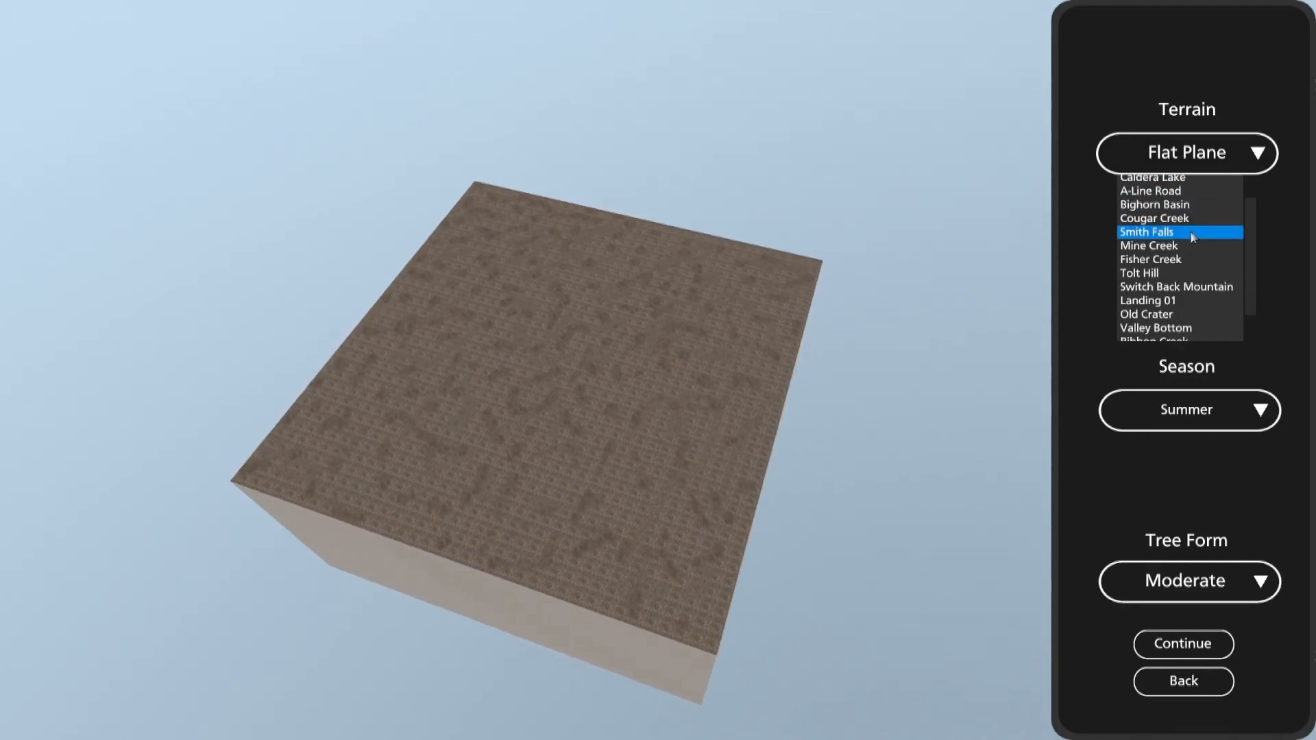
pyautogui.click(1190, 235)
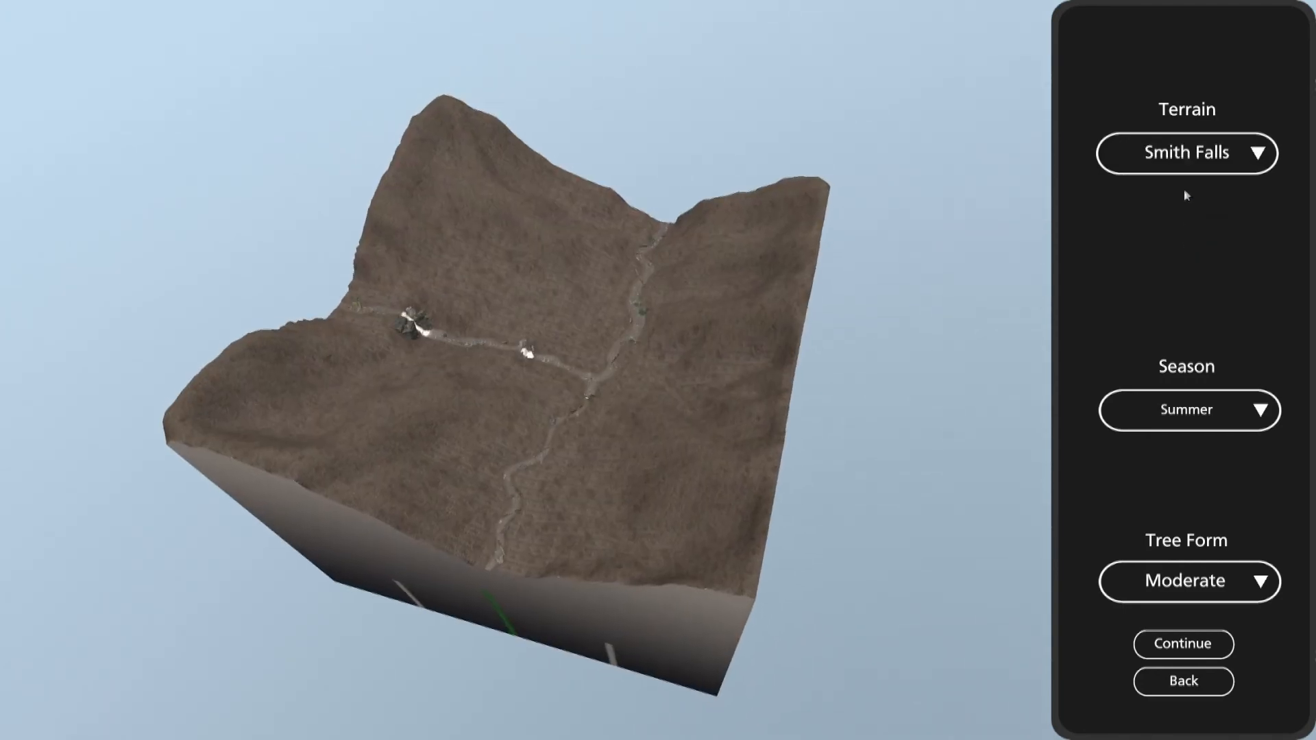
pyautogui.click(1186, 154)
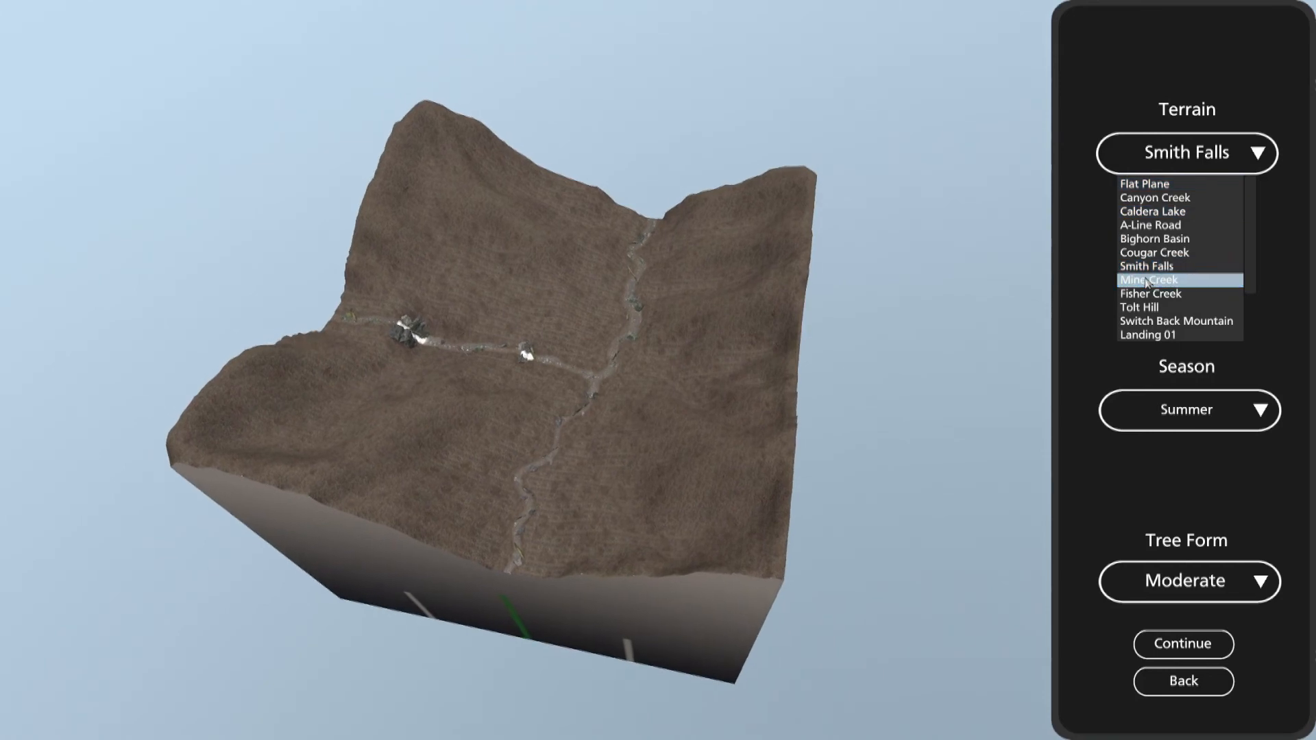
pyautogui.click(1159, 279)
# Set the terrain to Switch Back Mountain and browse the remaining terrain options.
pyautogui.click(1190, 164)
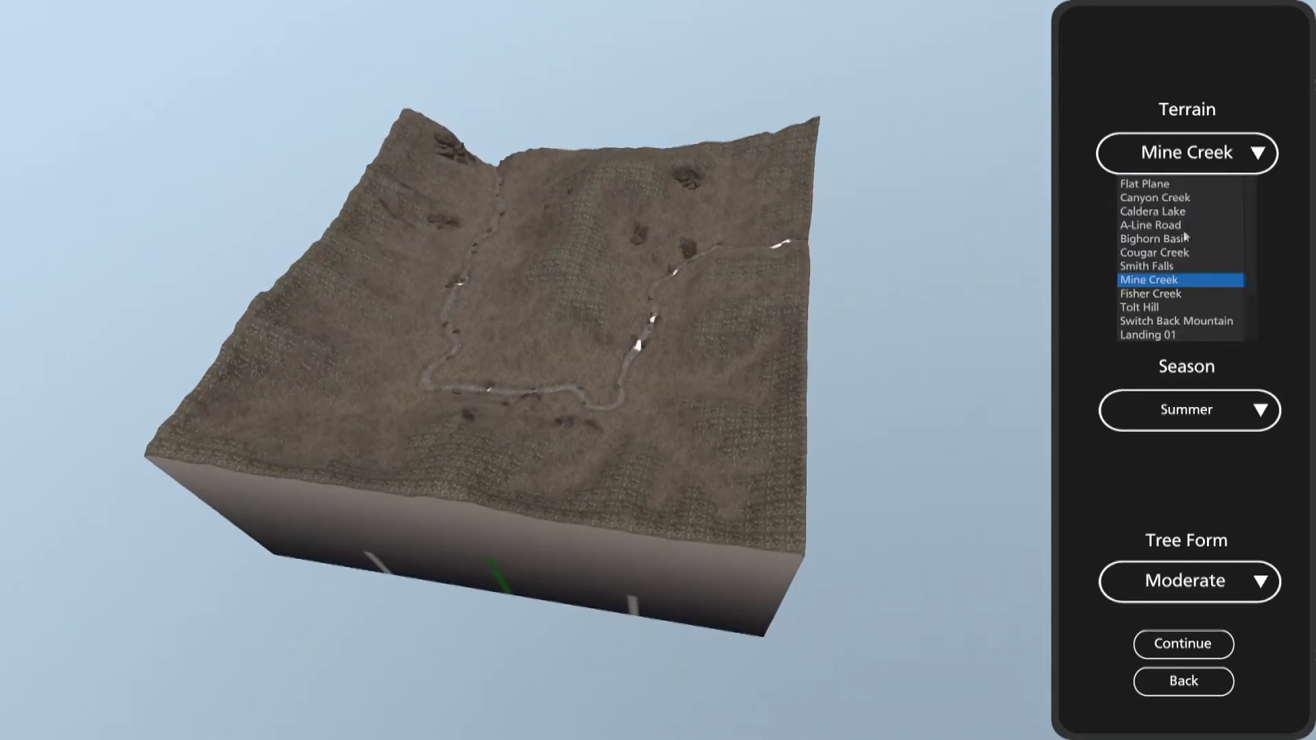
pyautogui.click(1141, 319)
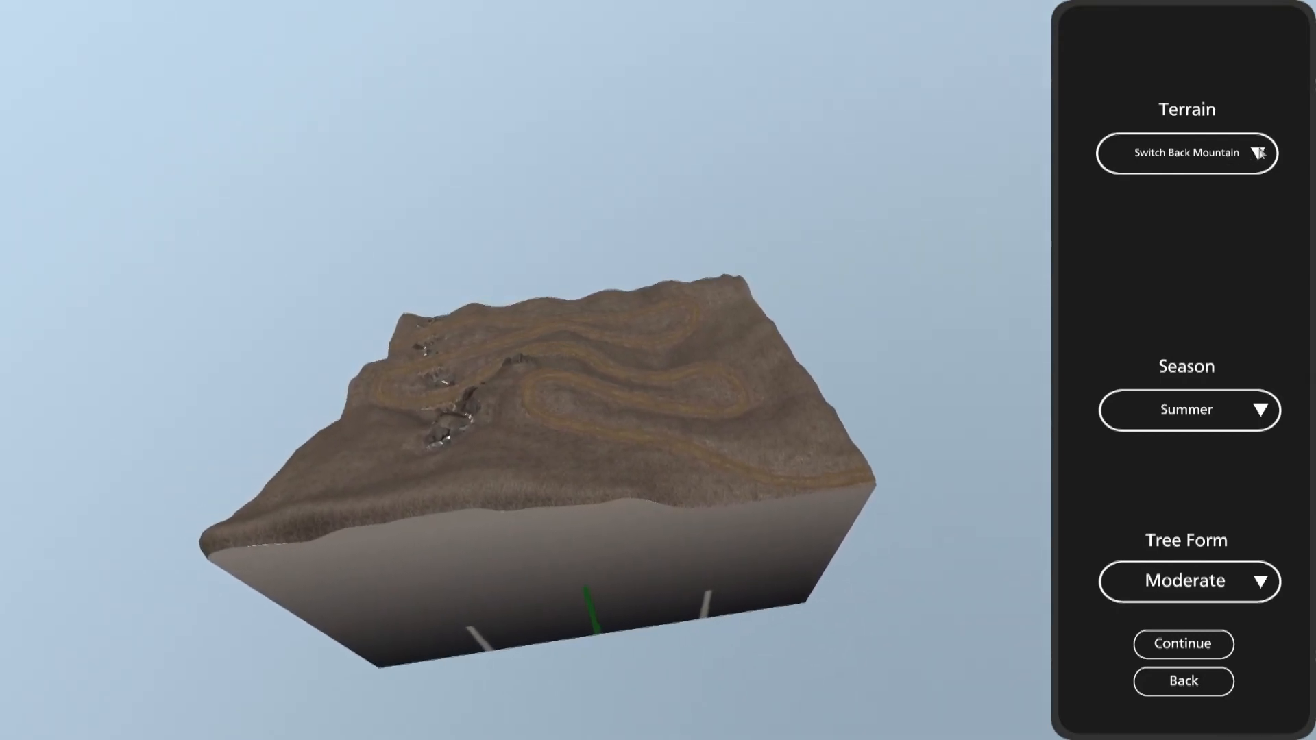
pyautogui.click(1257, 153)
pyautogui.scroll(-3, 1165, 255)
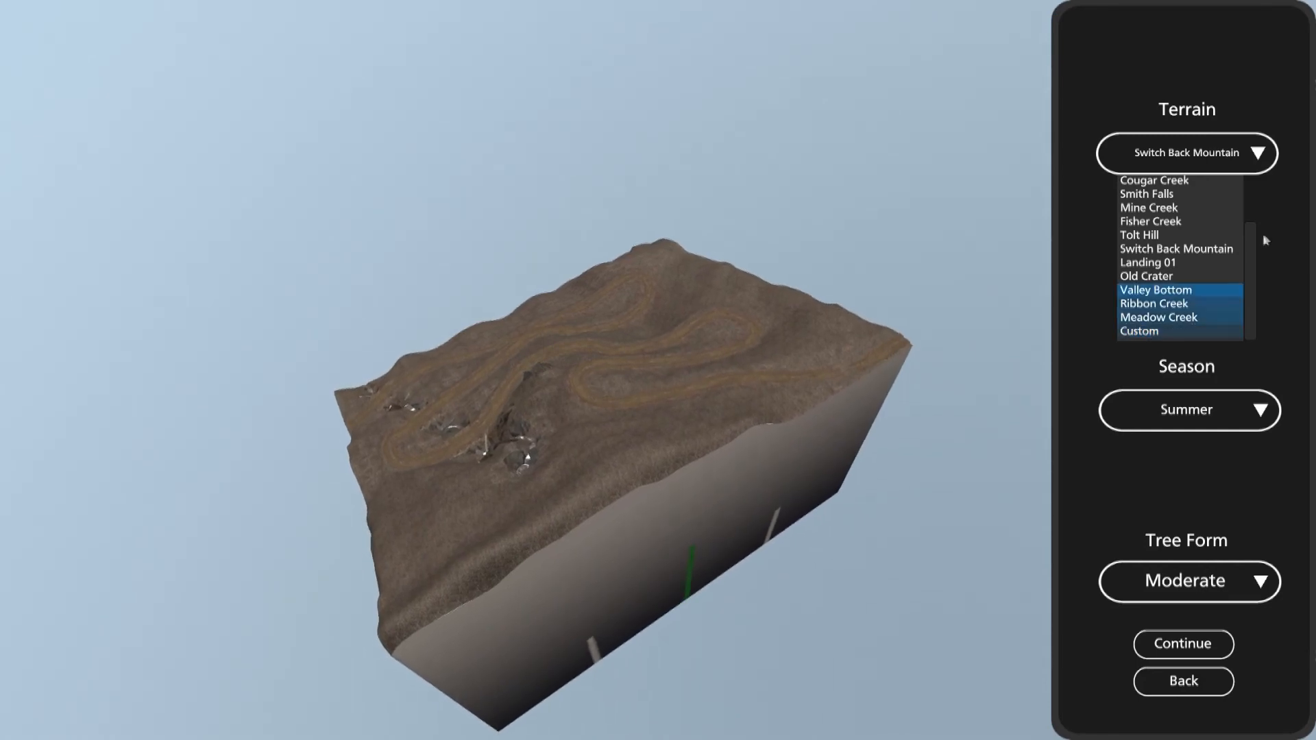
pyautogui.click(1280, 195)
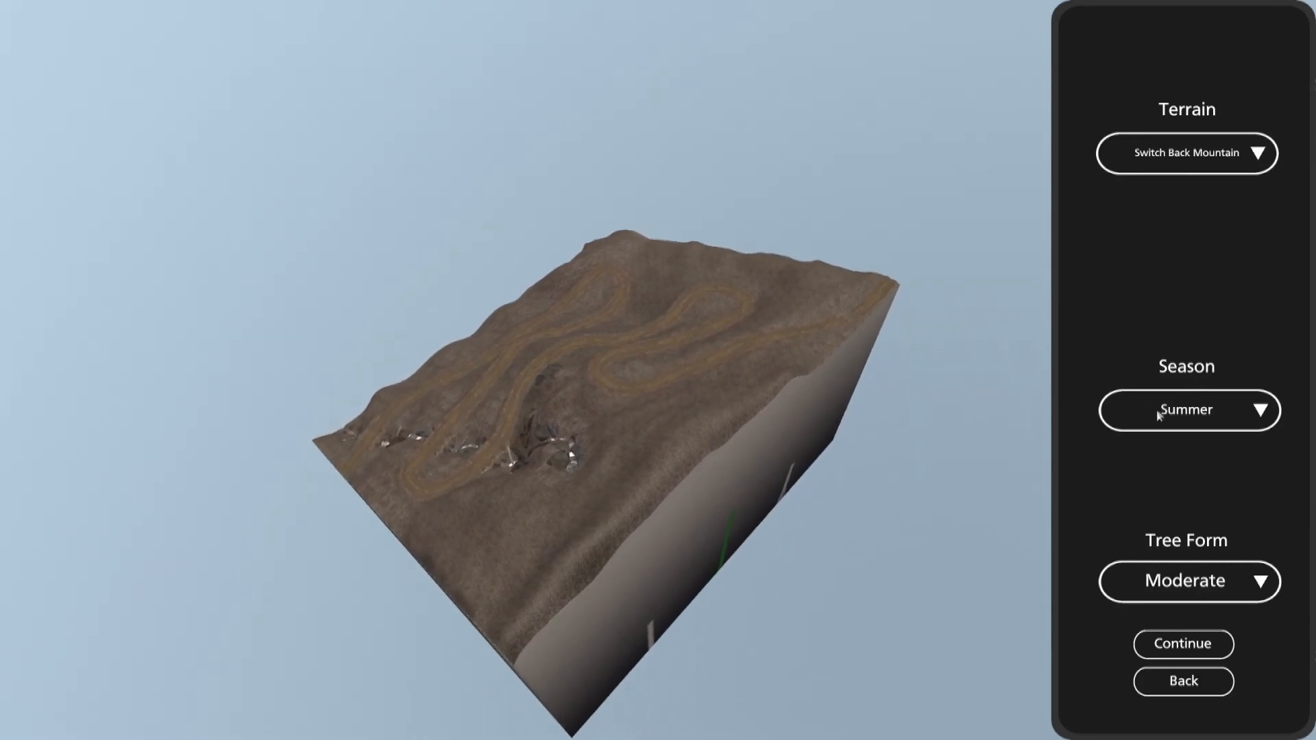
# Set the season to Fall and the tree form to Moderate, and continue with these project settings.
pyautogui.click(1260, 410)
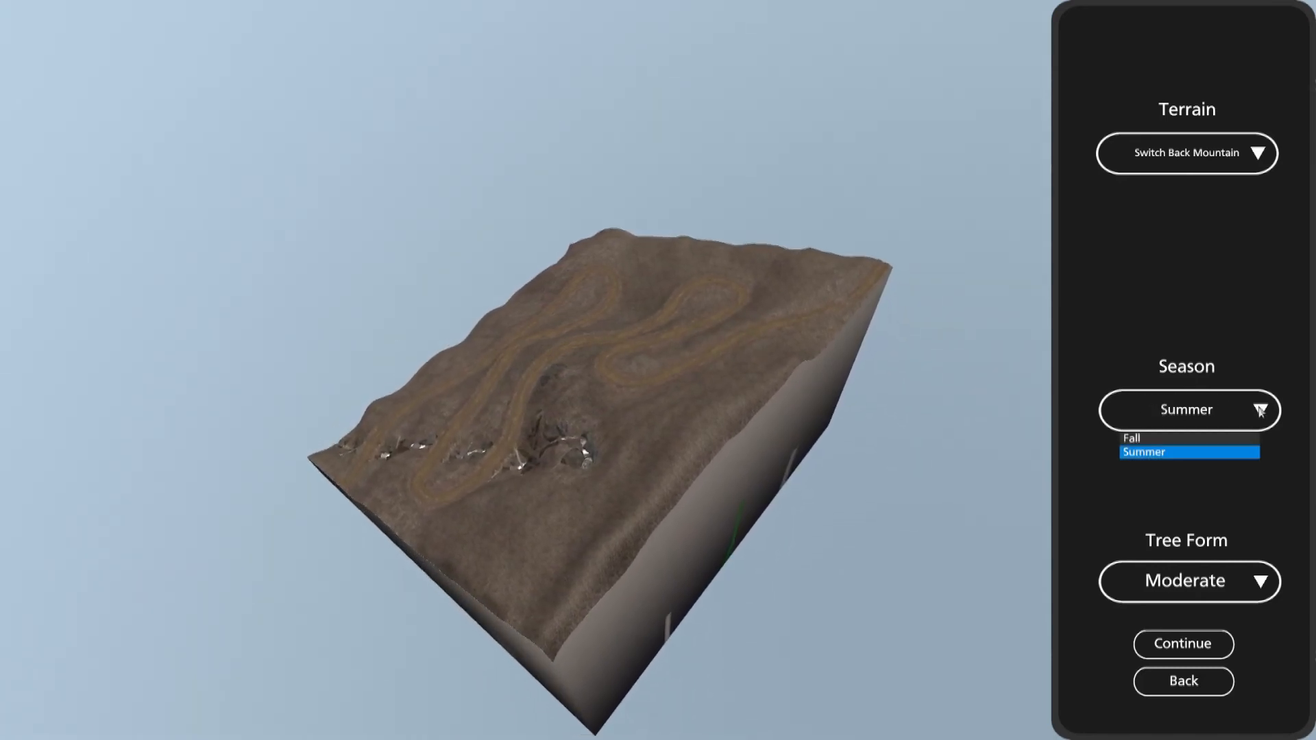
pyautogui.click(1140, 440)
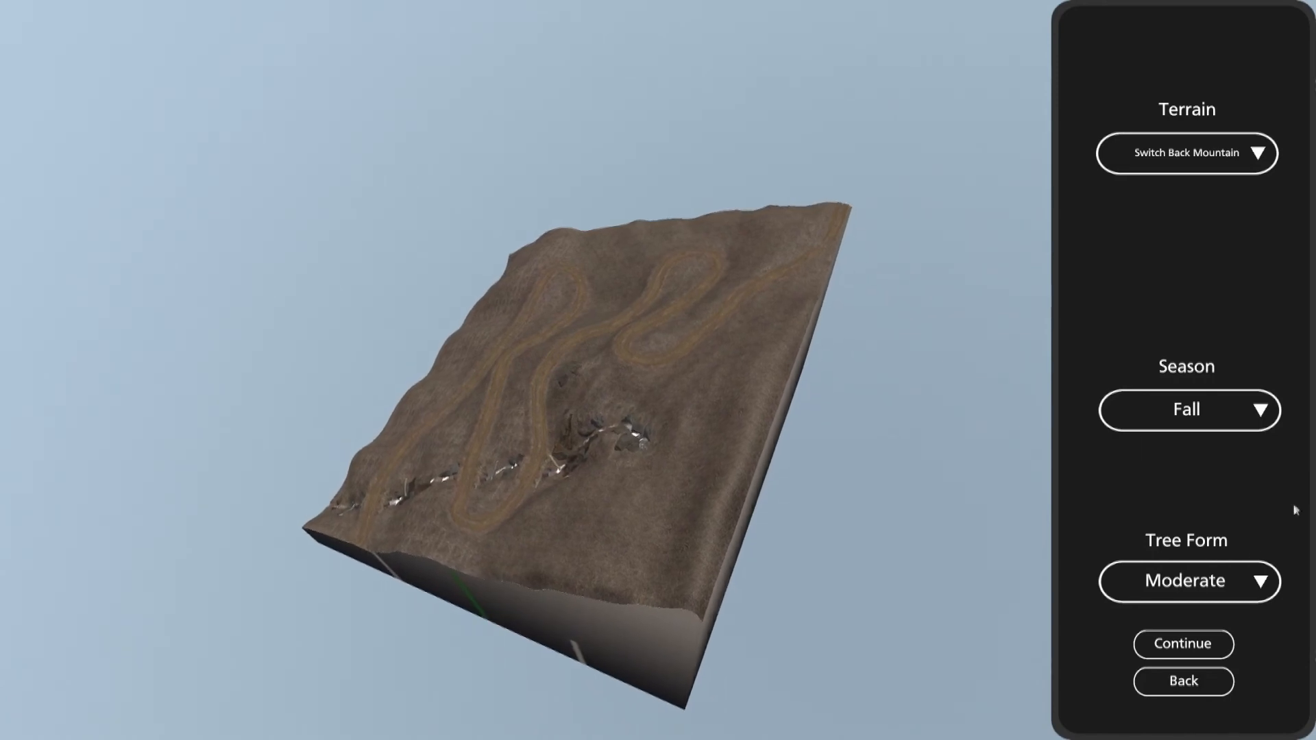
pyautogui.click(1263, 586)
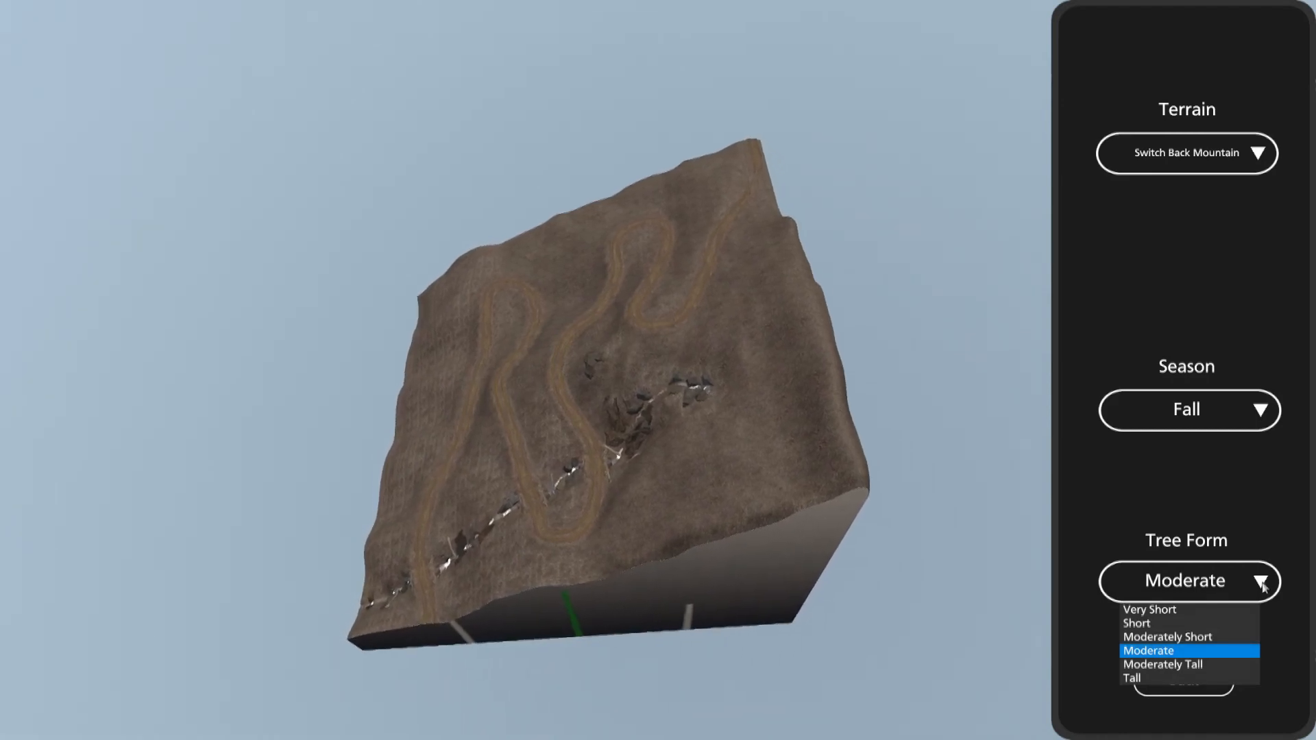
pyautogui.click(1141, 652)
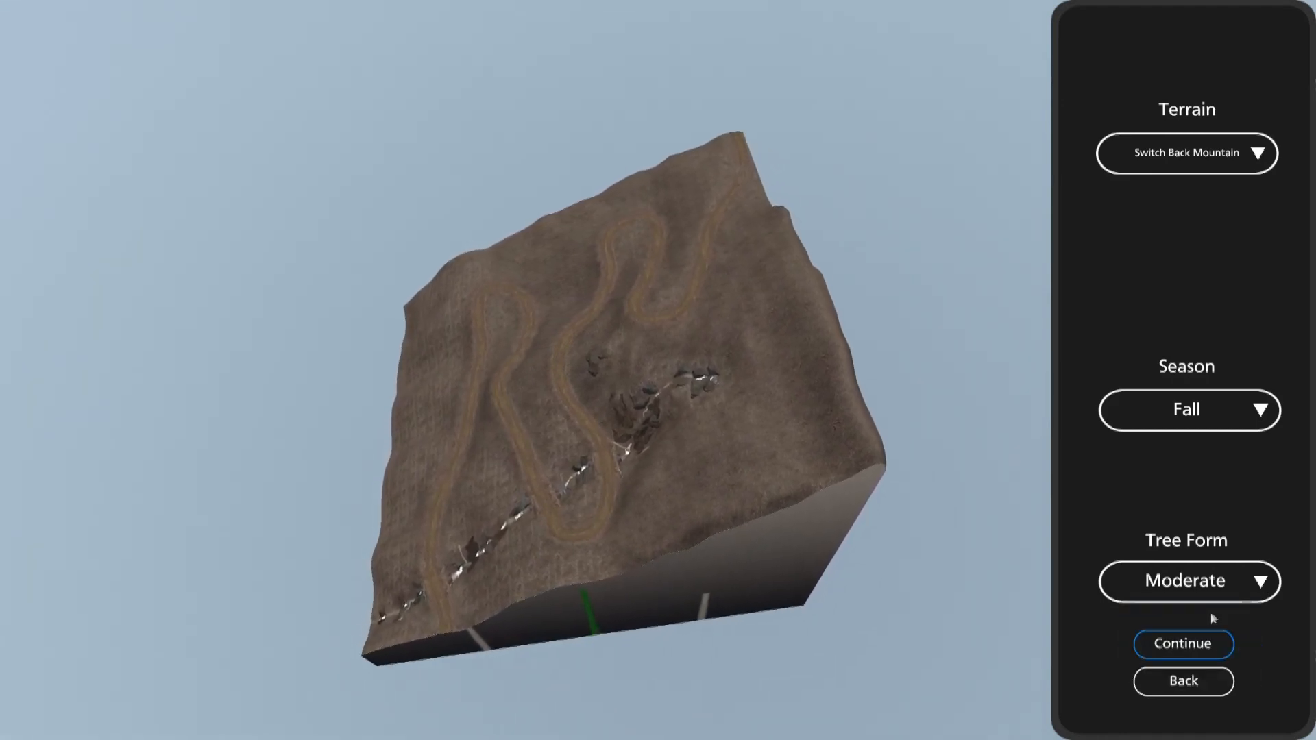
pyautogui.click(1174, 648)
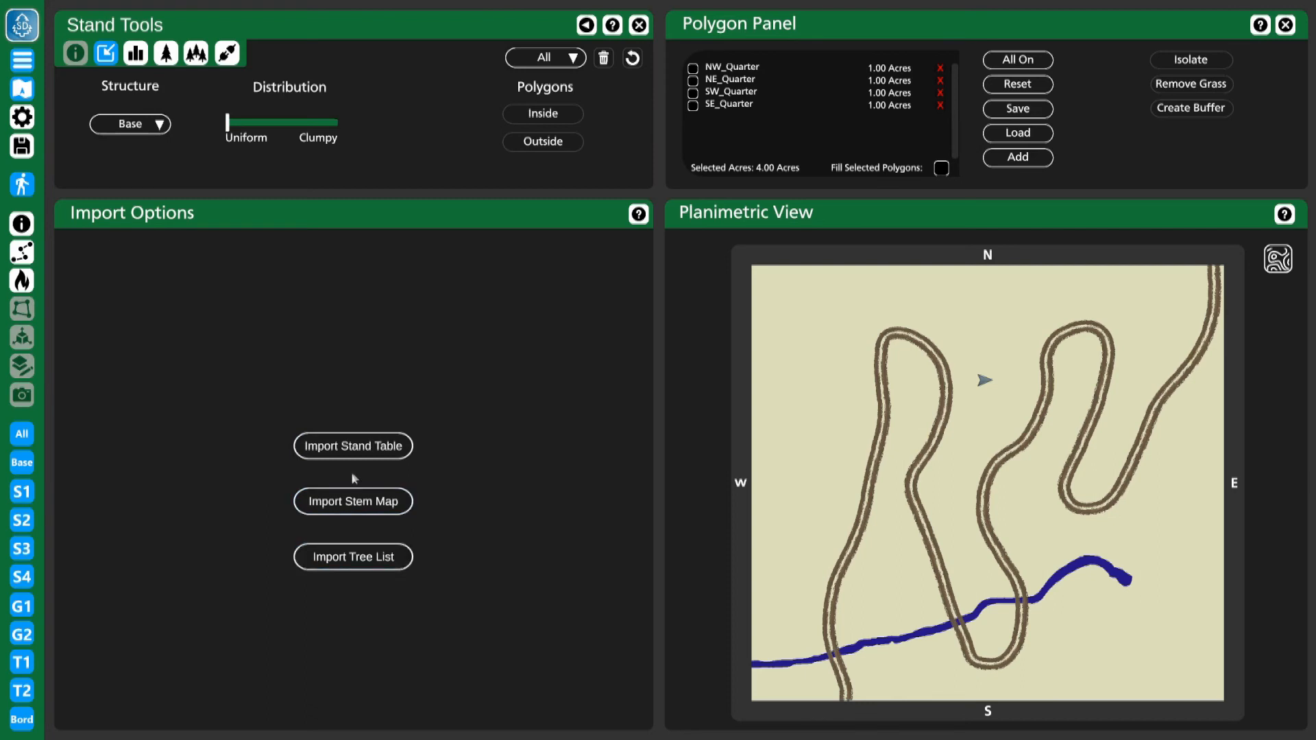
# Import the stand table Harvest Trees.csv from the Example 2 folder, checking its contents in the preview.
pyautogui.click(384, 452)
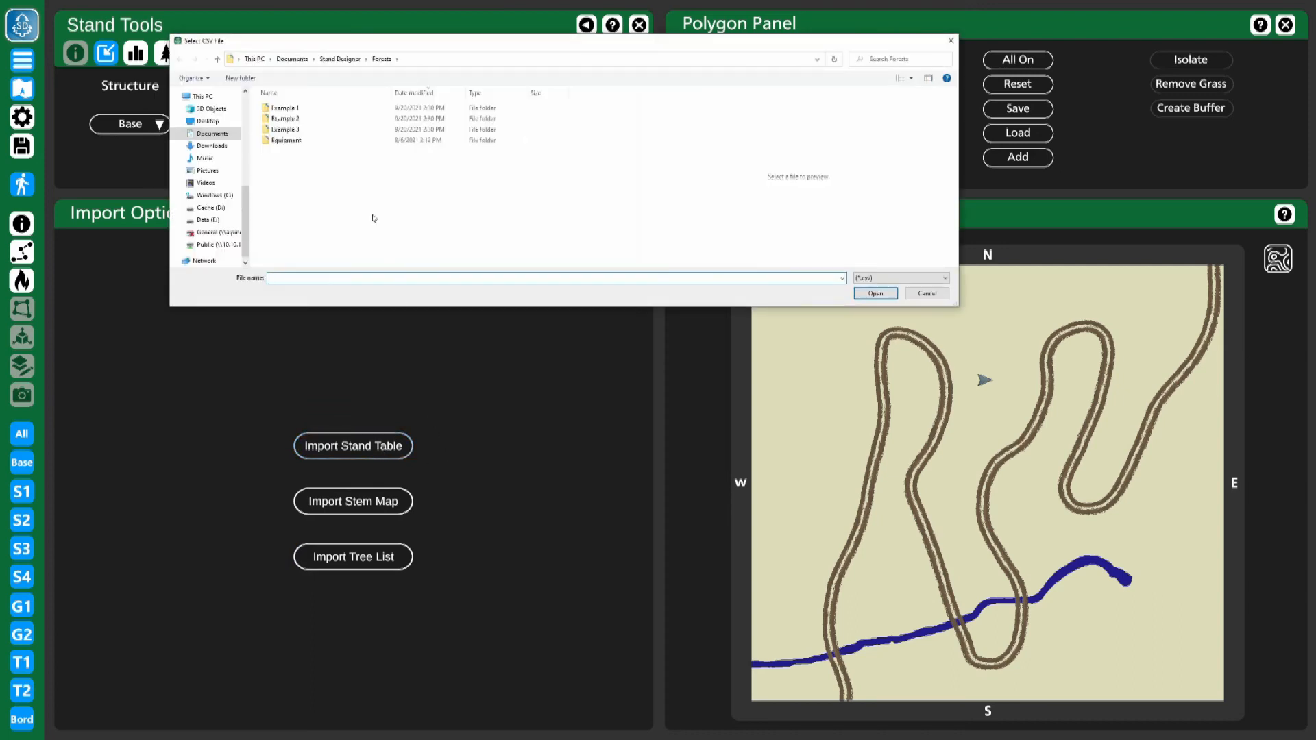
pyautogui.doubleClick(285, 119)
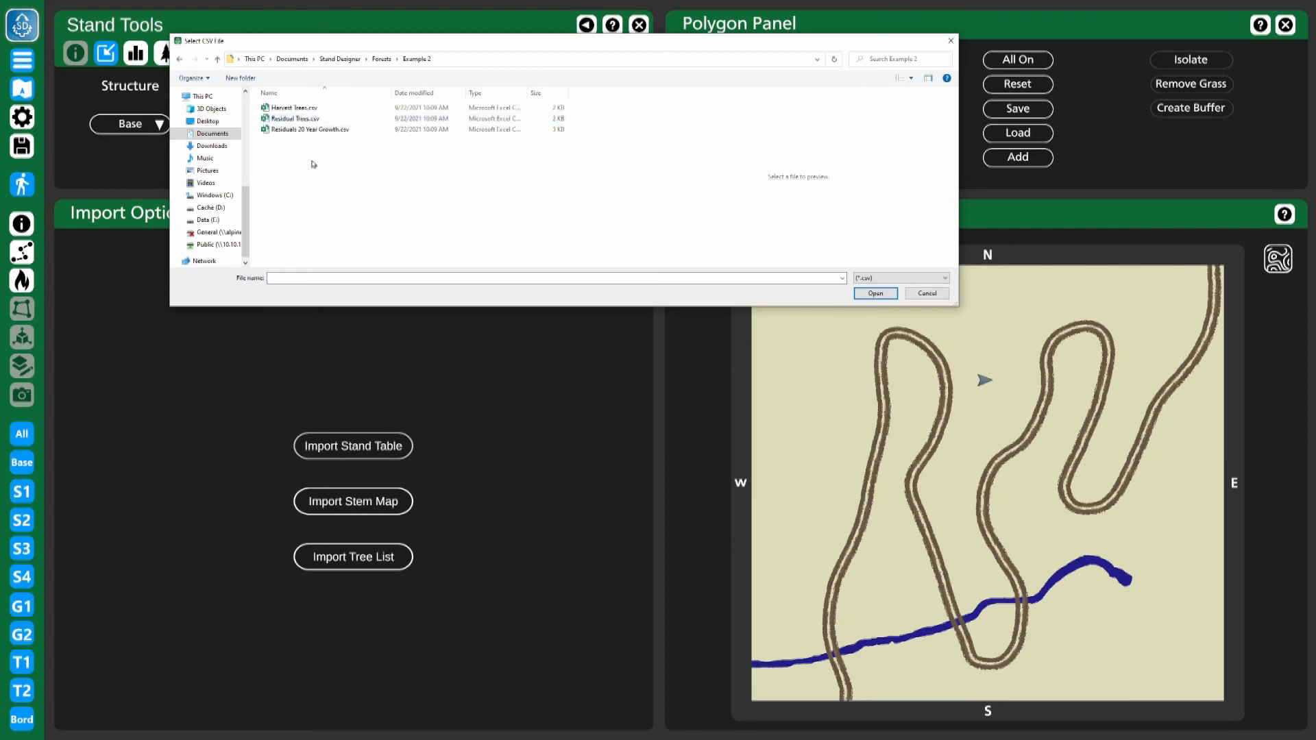
pyautogui.click(297, 111)
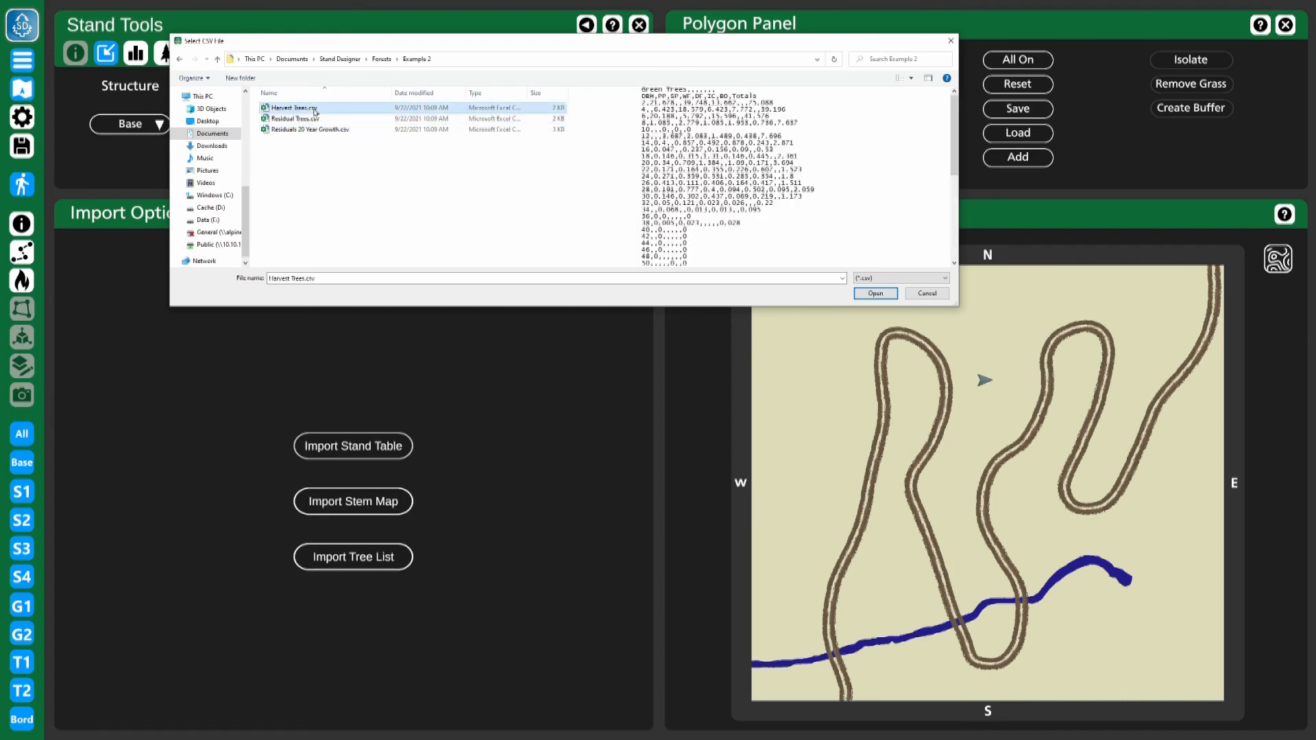
pyautogui.scroll(-5, 895, 154)
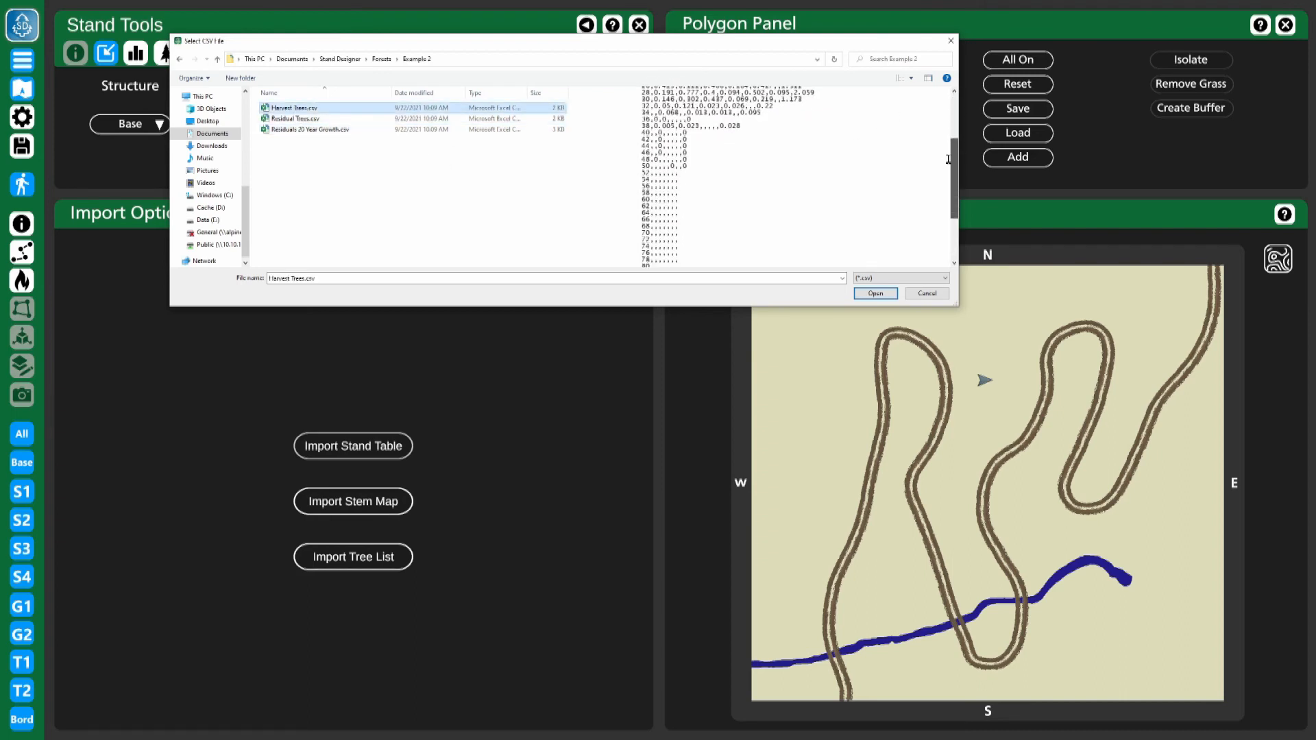
pyautogui.click(872, 293)
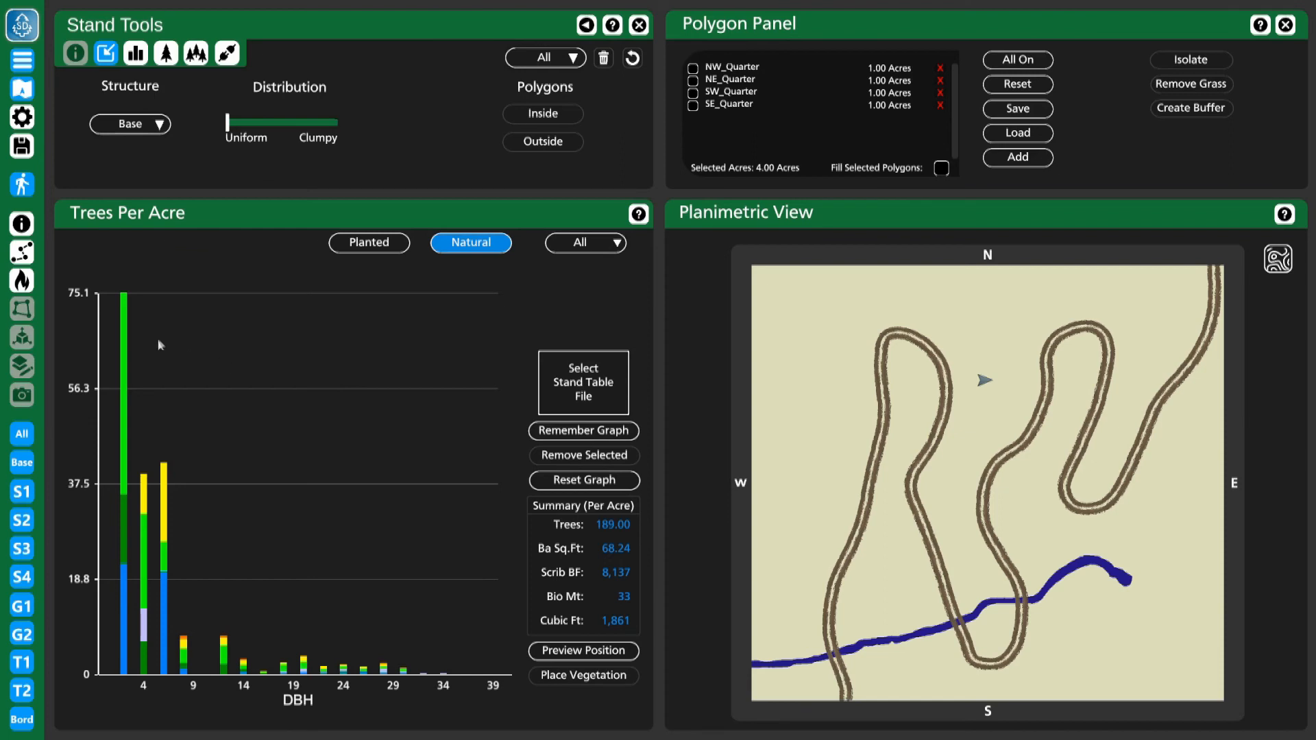
# Try removing the 8-inch DBH class from the trees-per-acre graph, and reset the graph.
pyautogui.moveTo(126, 351)
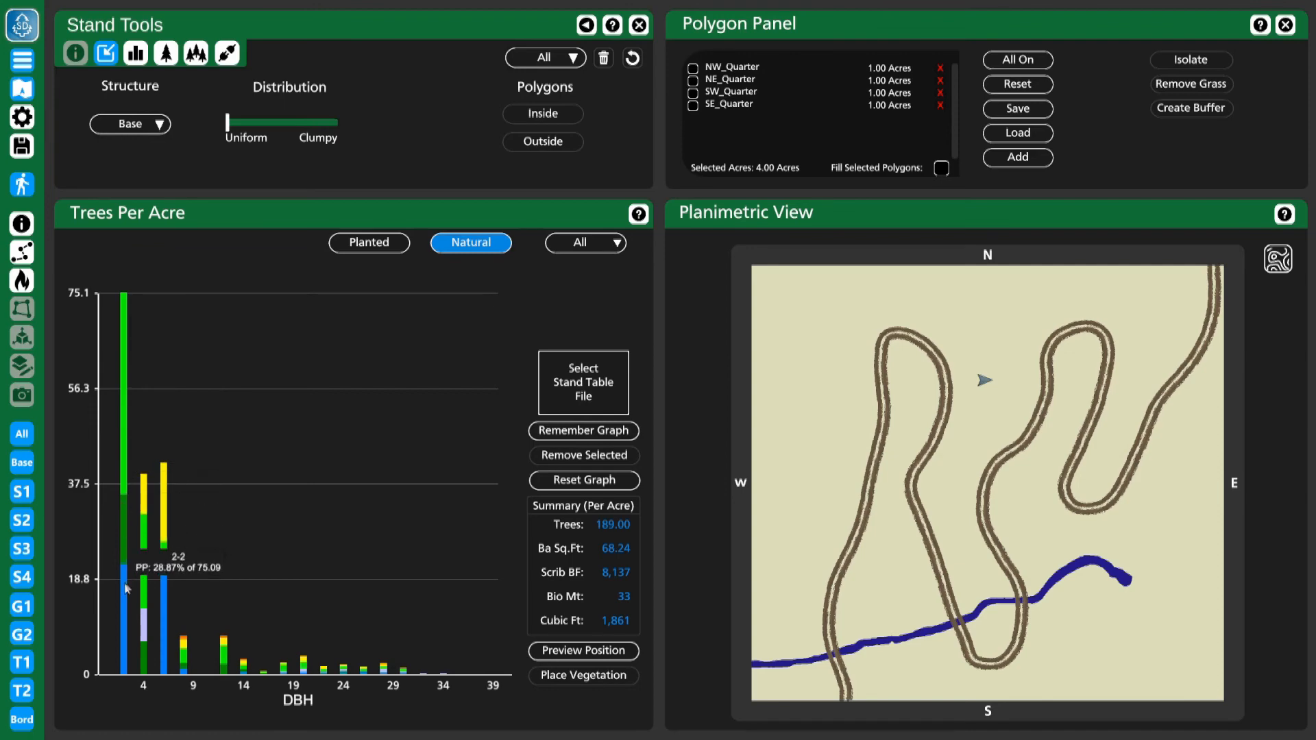
pyautogui.moveTo(146, 492)
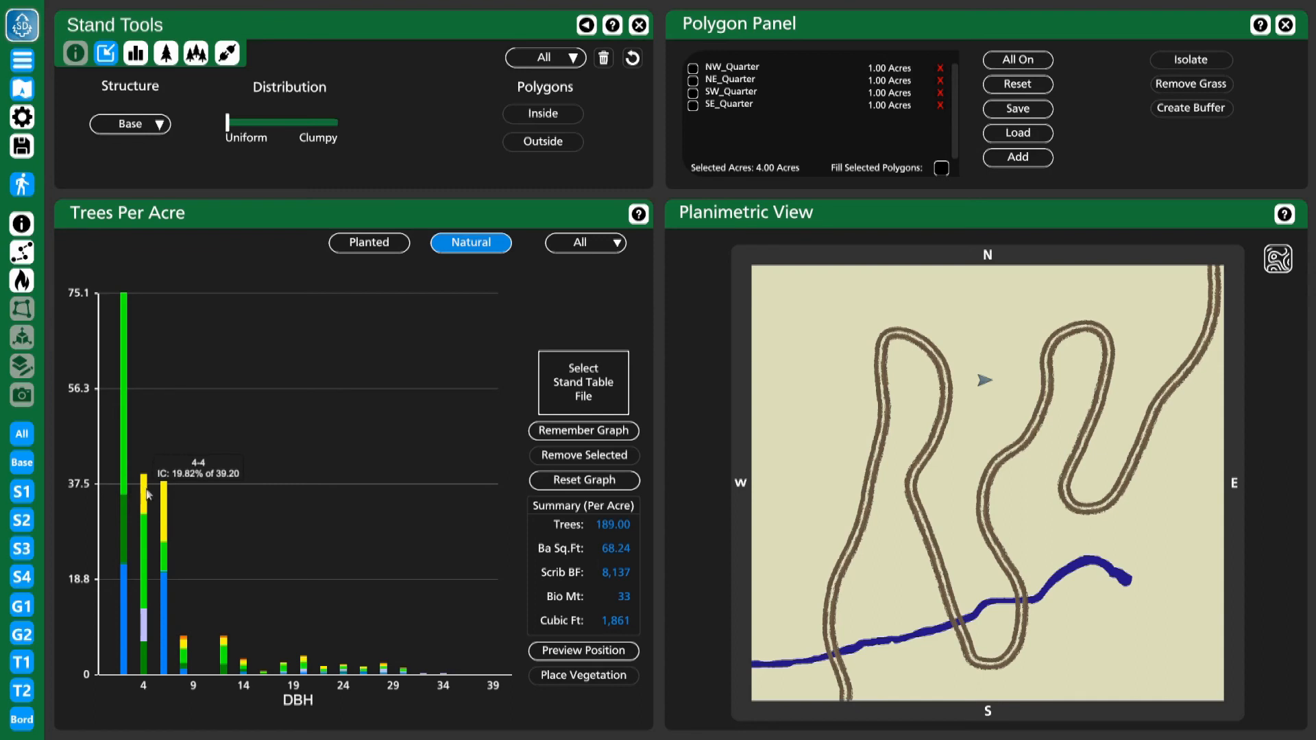
pyautogui.click(184, 645)
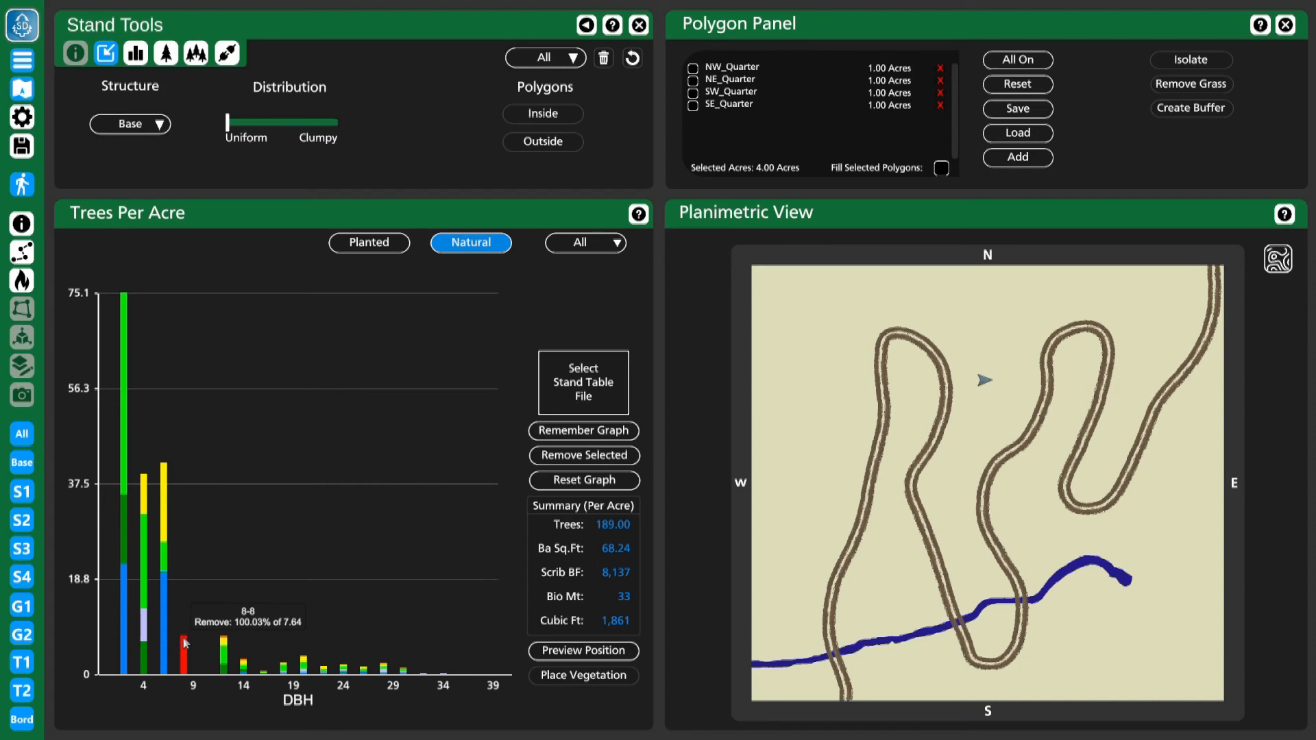
pyautogui.click(593, 455)
pyautogui.click(585, 480)
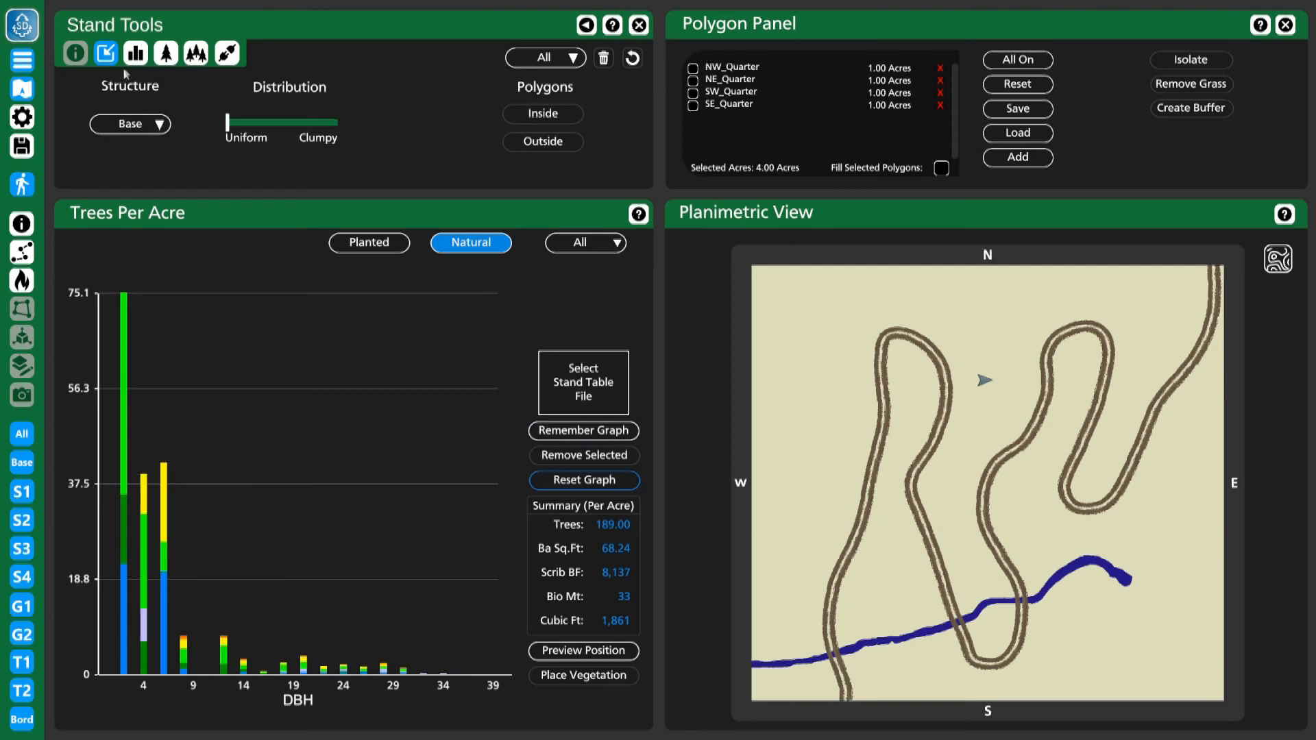
# Assign the imported stand to structure S1.
pyautogui.click(133, 123)
pyautogui.click(114, 174)
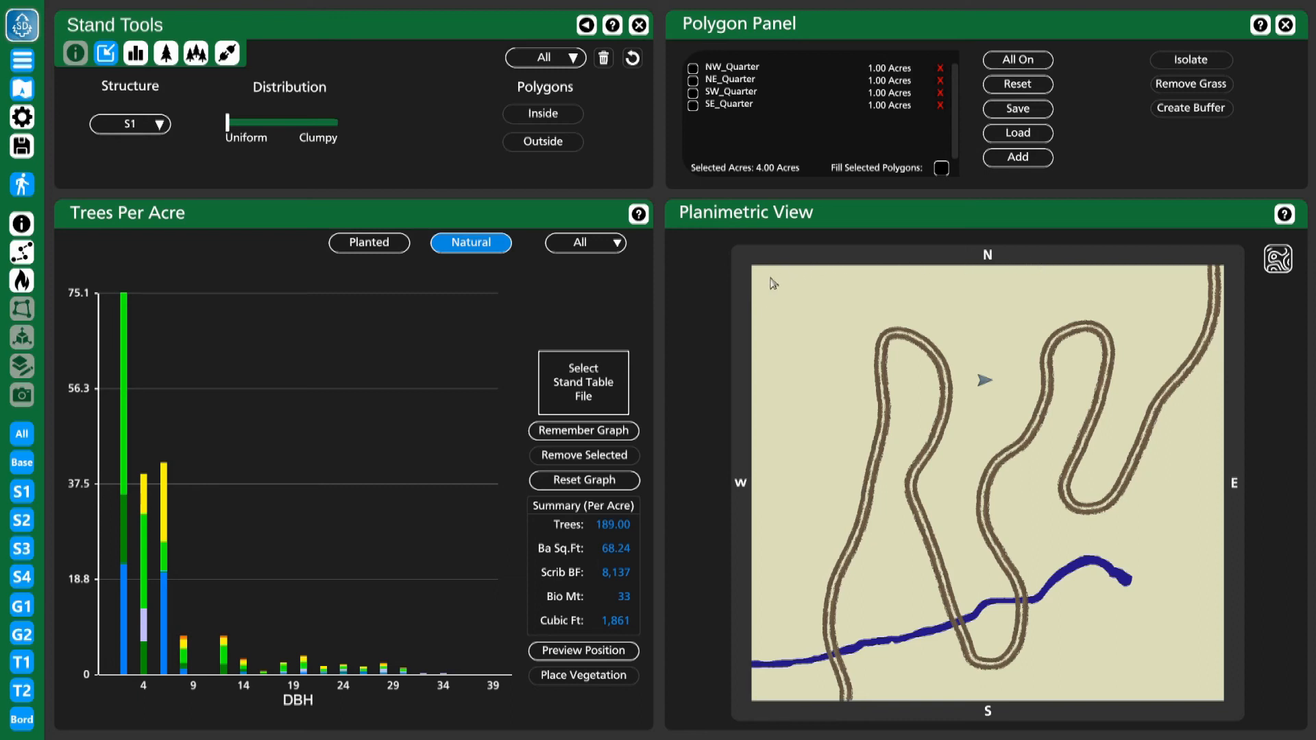
# Try limiting placement to the four quarter polygons, and clear all of their selections again.
pyautogui.click(692, 92)
pyautogui.click(693, 80)
pyautogui.click(692, 68)
pyautogui.click(693, 106)
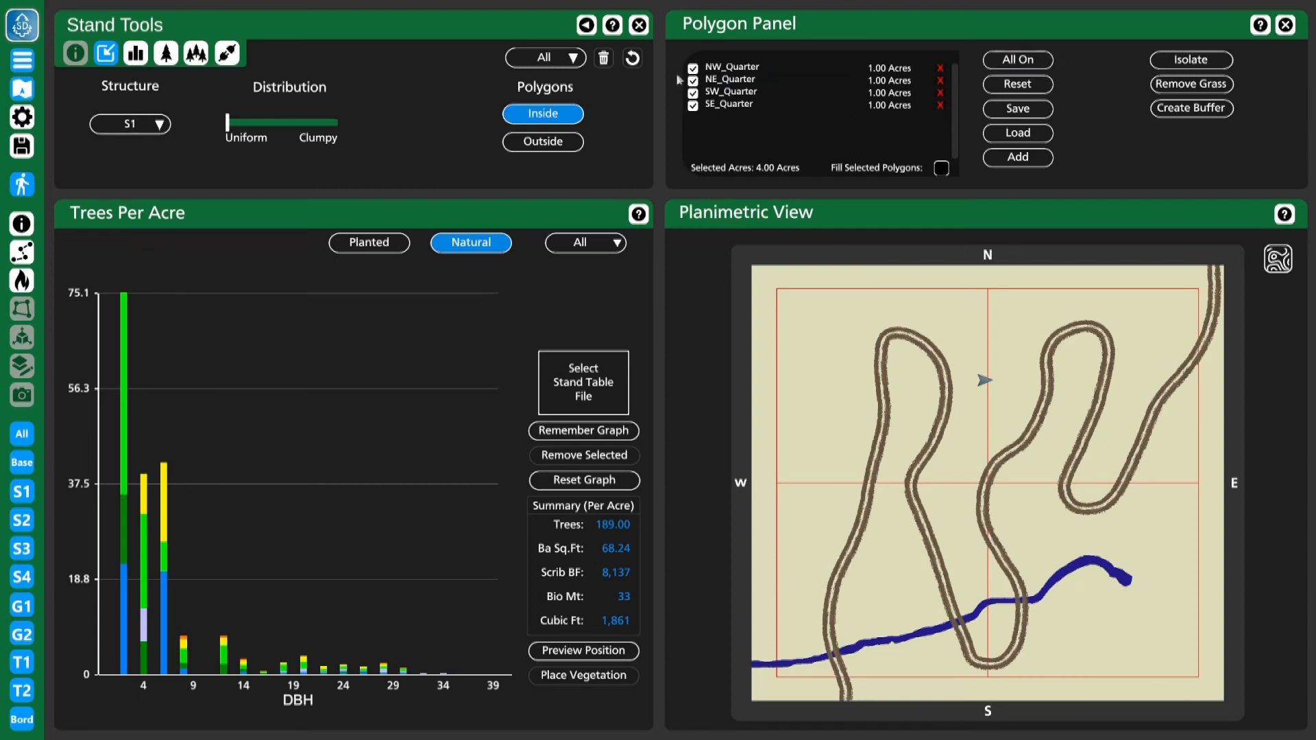
pyautogui.click(693, 69)
pyautogui.click(693, 81)
pyautogui.click(693, 94)
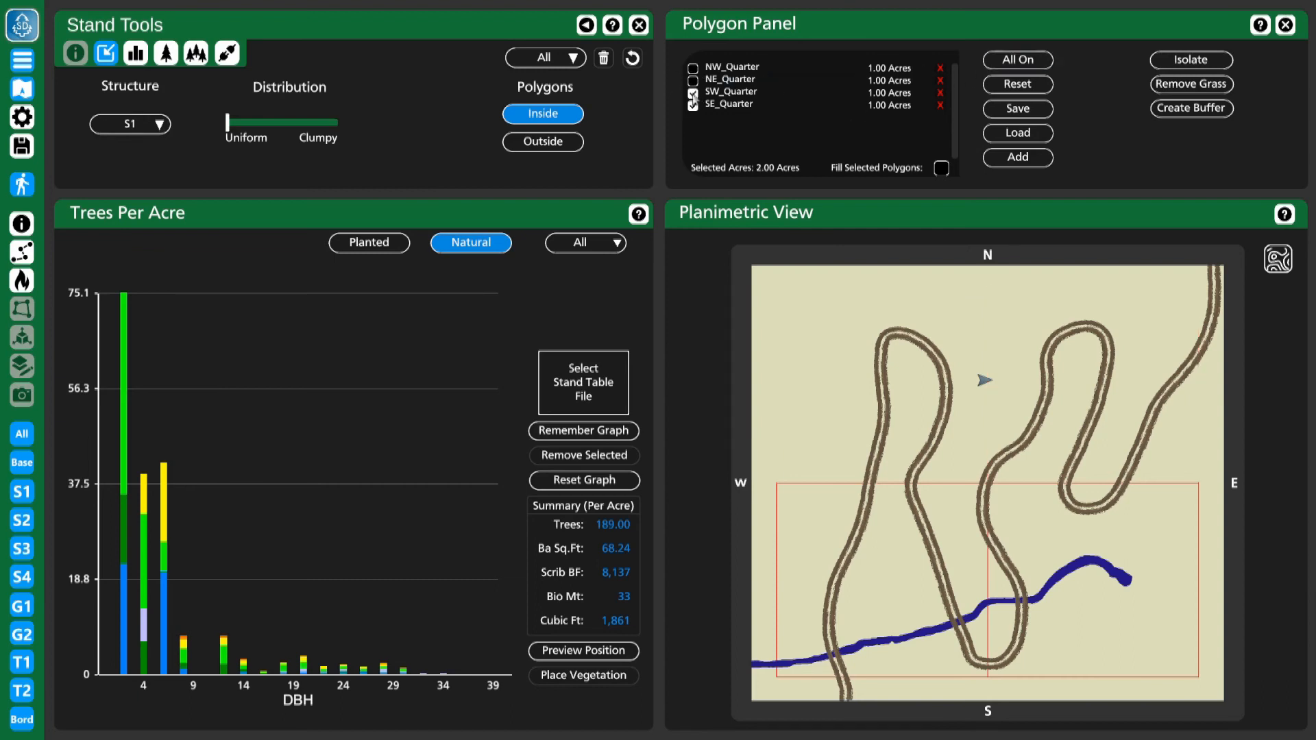
pyautogui.click(693, 106)
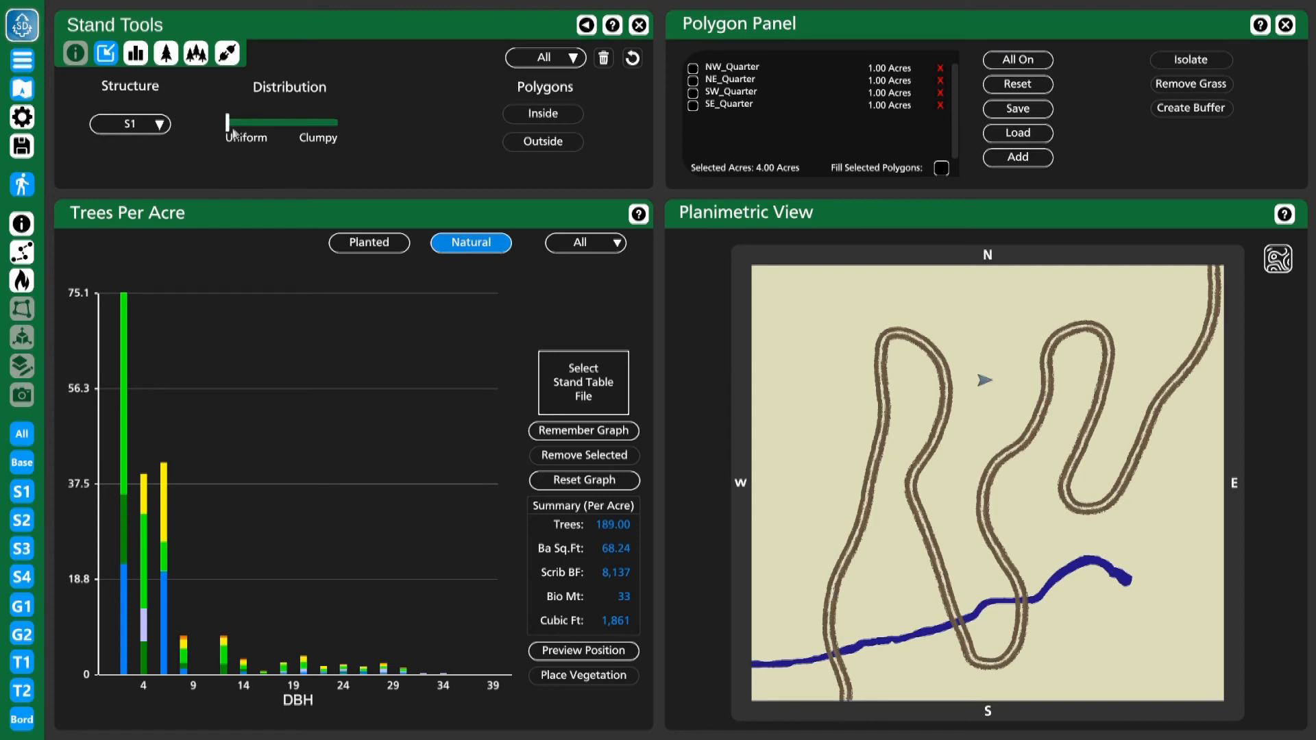
# Set the tree distribution to fully clumpy and preview the tree positions.
pyautogui.click(287, 125)
pyautogui.click(335, 125)
pyautogui.click(582, 652)
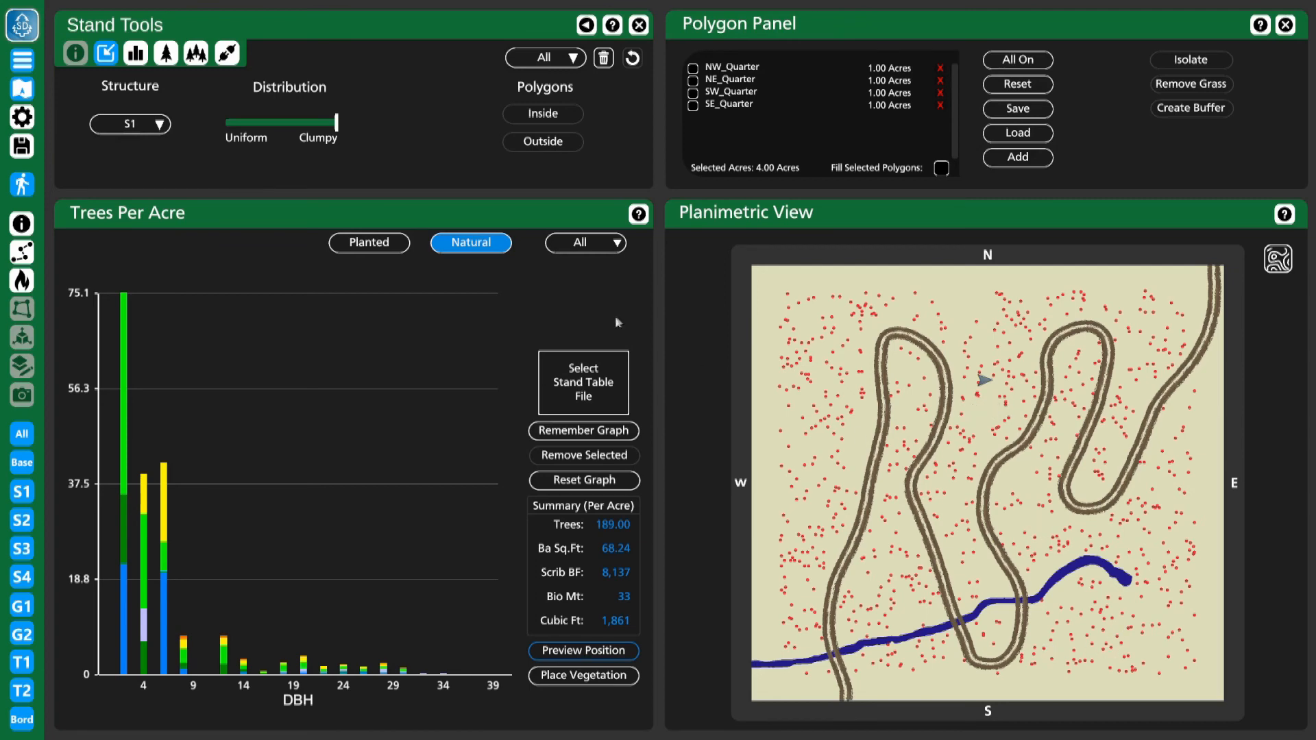
# Set the distribution about halfway between Uniform and Clumpy, preview the tree positions, and place the vegetation.
pyautogui.click(282, 122)
pyautogui.click(581, 653)
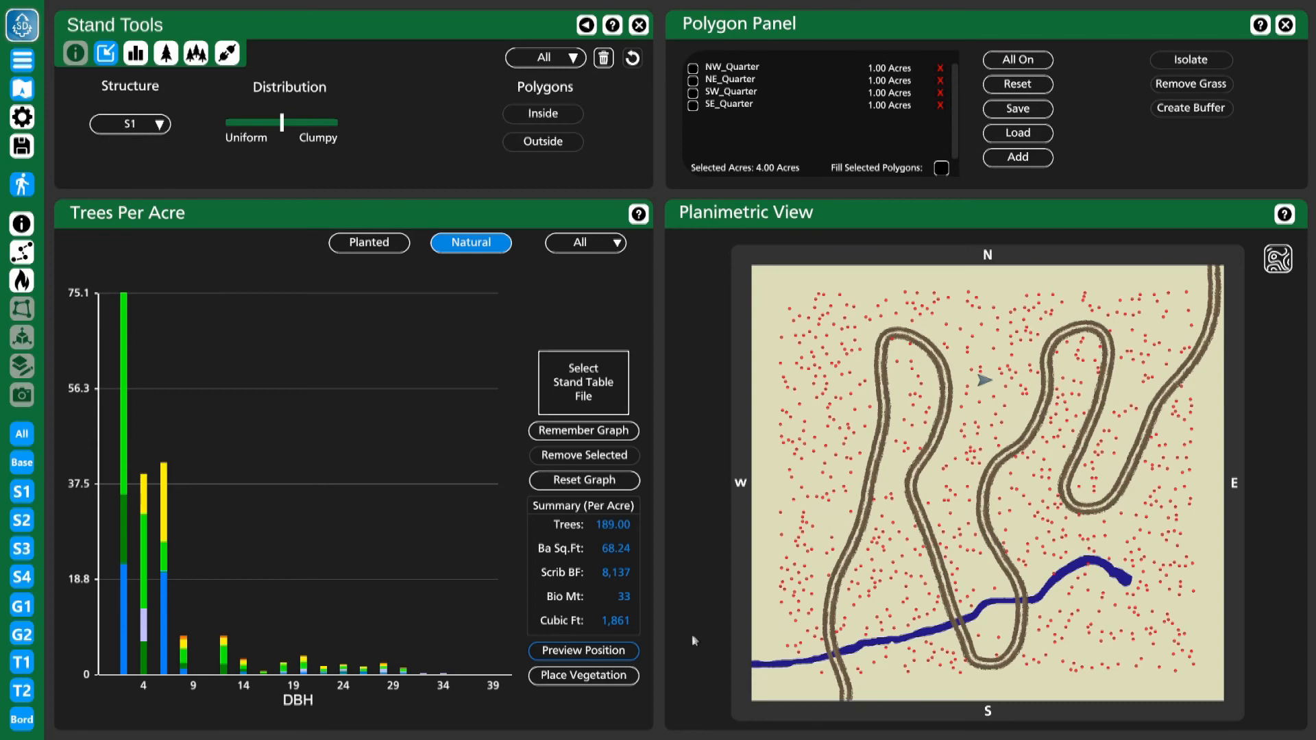
pyautogui.click(595, 677)
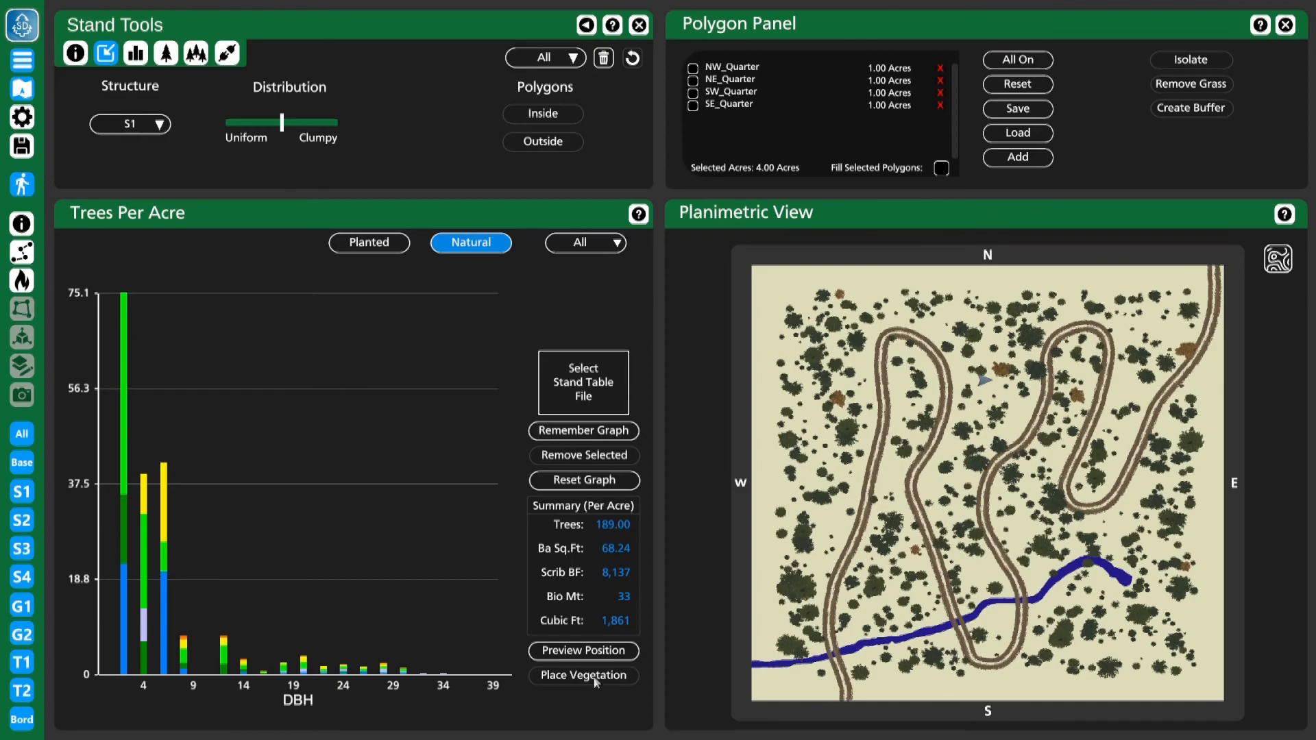
# Enter the 3D stand near the creek and inspect the placed trees, including the 14-inch incense cedar above the road.
pyautogui.click(972, 581)
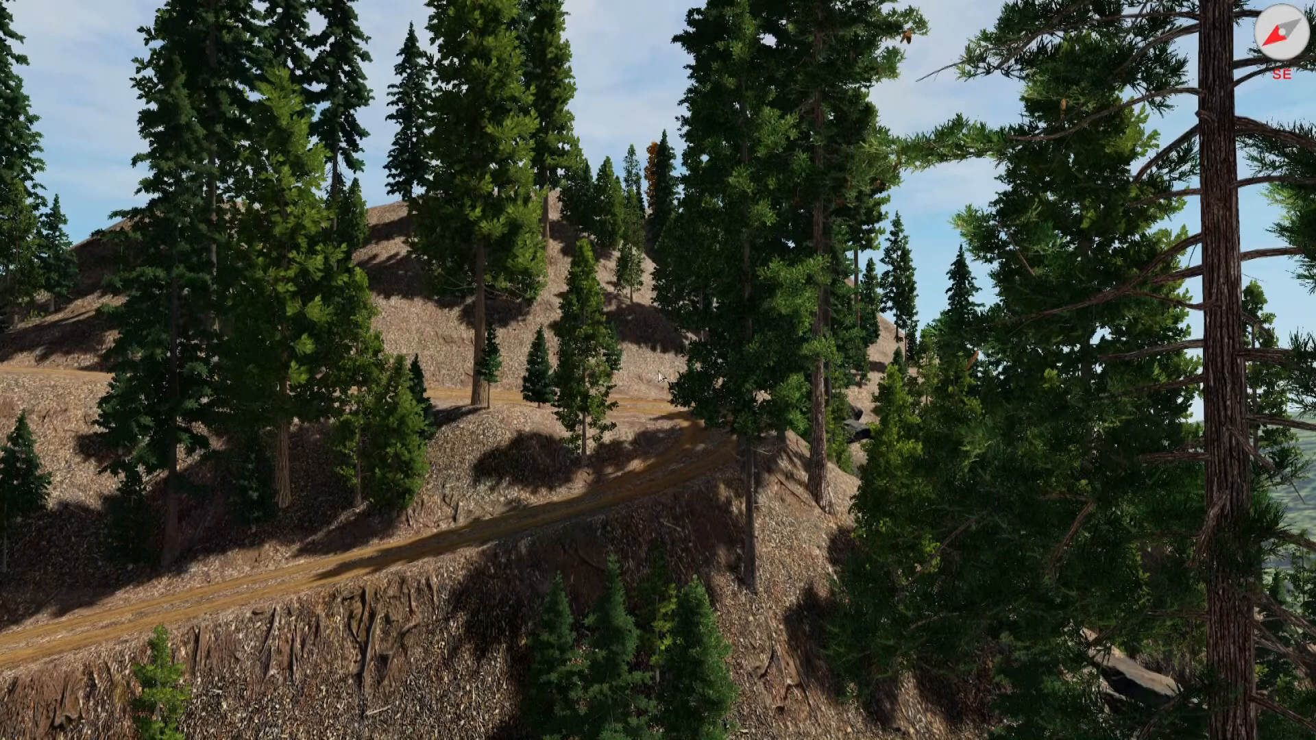
pyautogui.moveTo(659, 376)
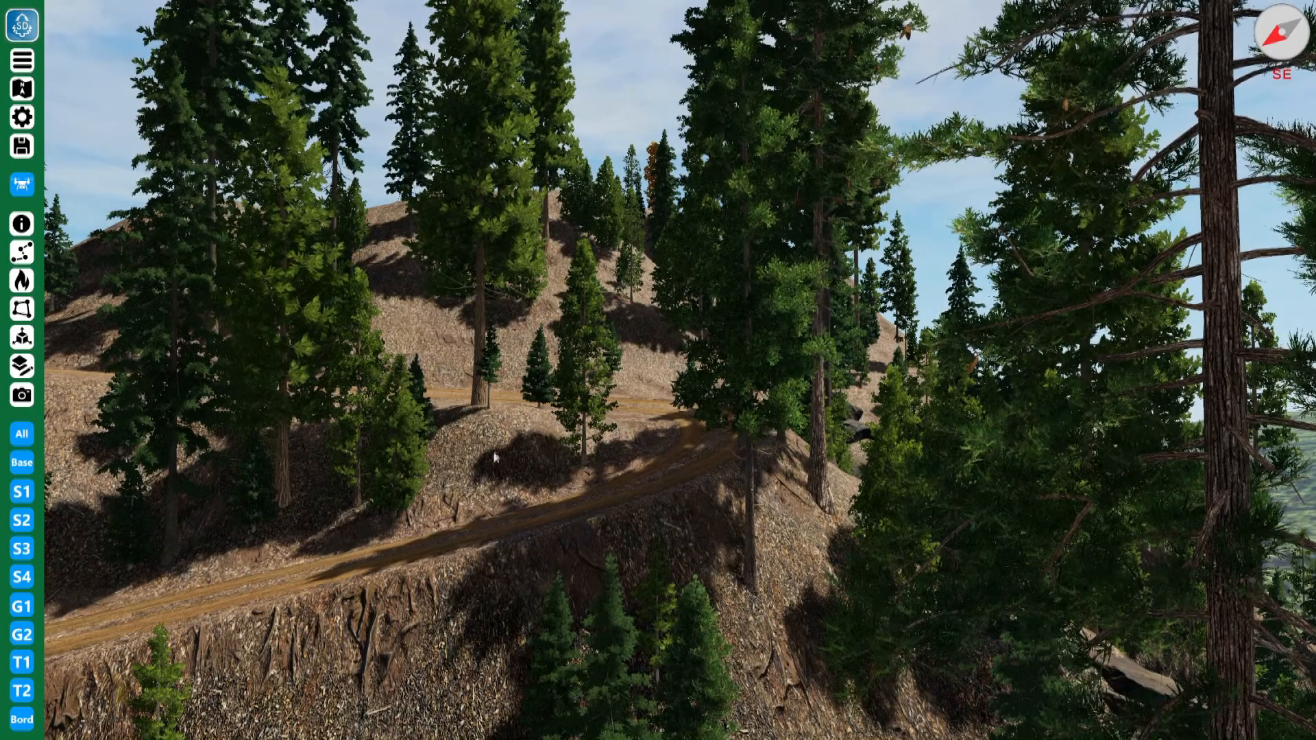
pyautogui.click(304, 494)
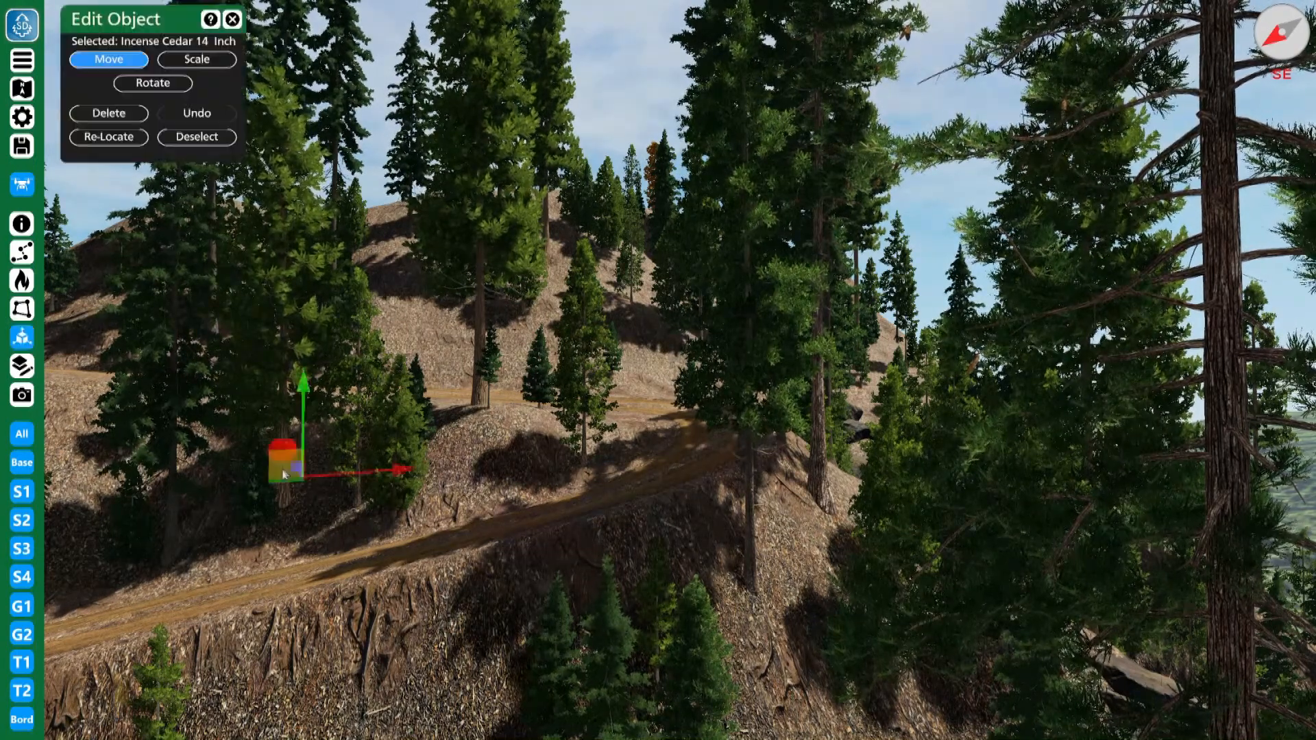
pyautogui.click(233, 19)
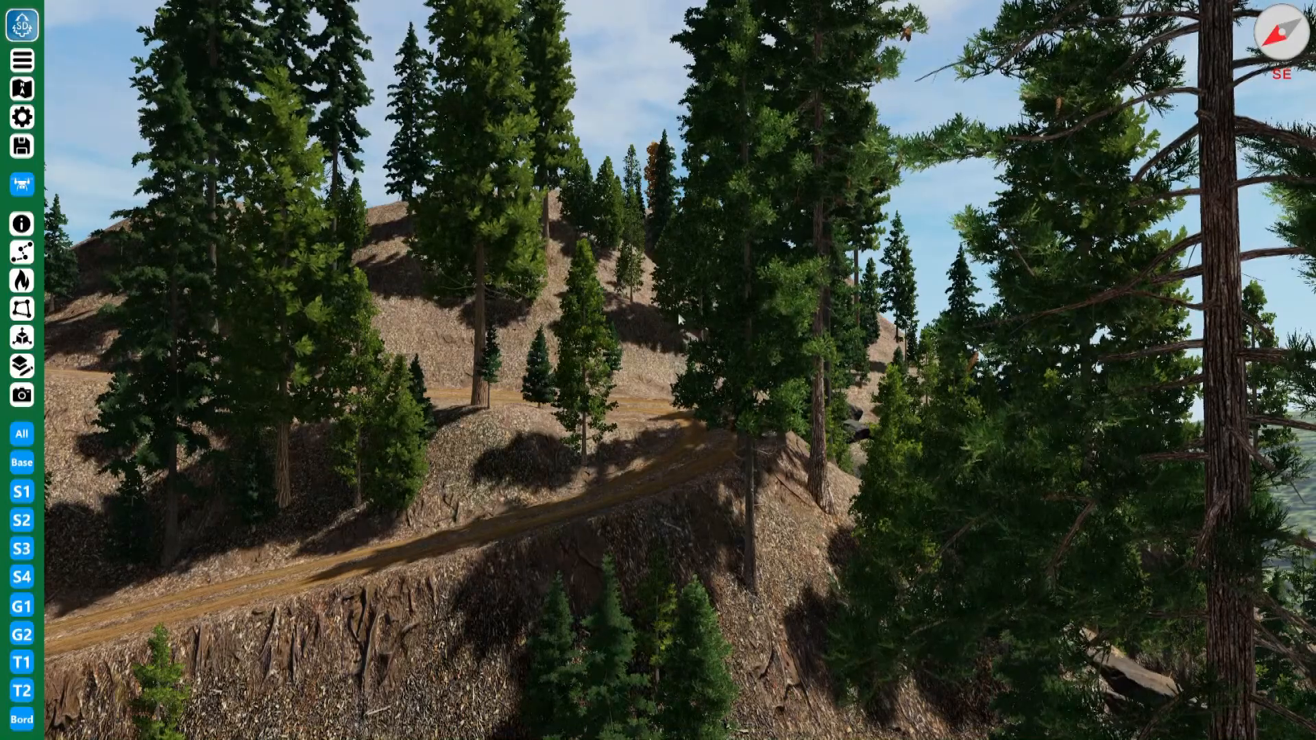
pyautogui.moveTo(777, 317); pyautogui.dragTo(206, 381)
pyautogui.moveTo(892, 394); pyautogui.dragTo(852, 426)
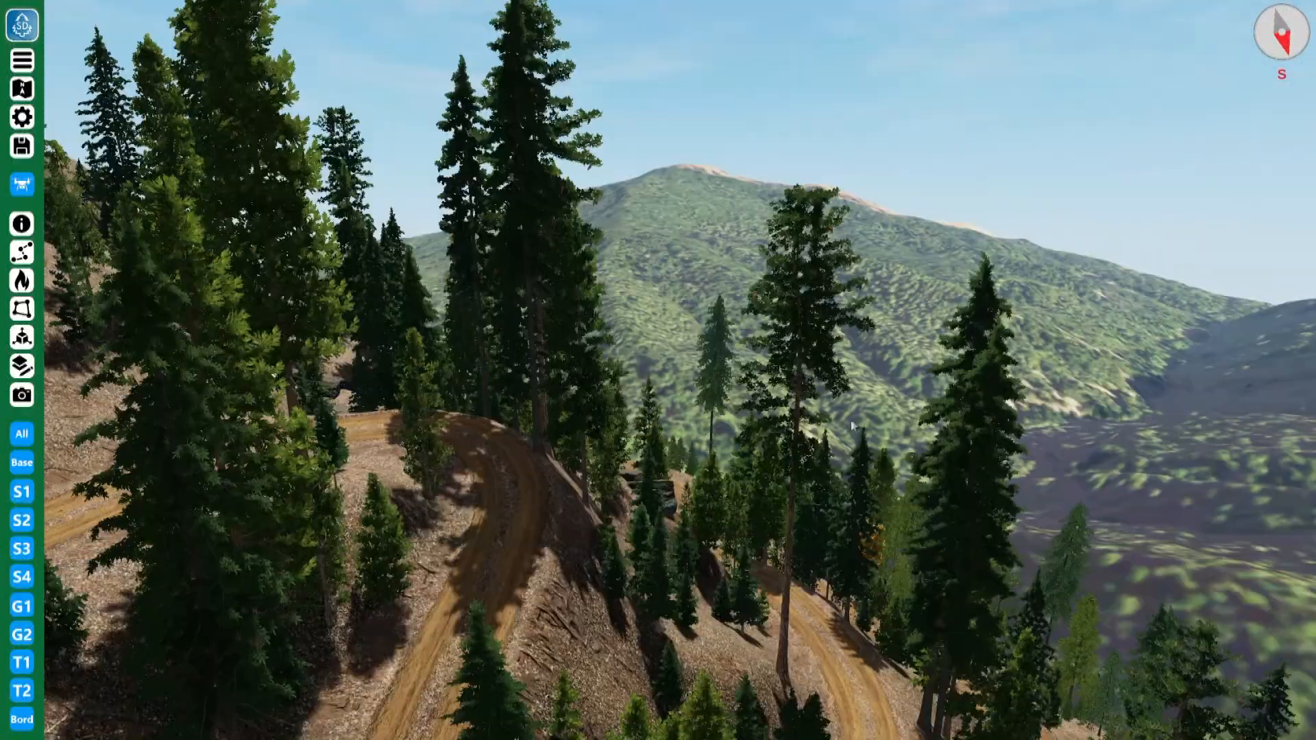
# Fly along the road to the rock outcrop, and view the stand in profile from the east, north and west and from the top.
pyautogui.scroll(5, 755, 413)
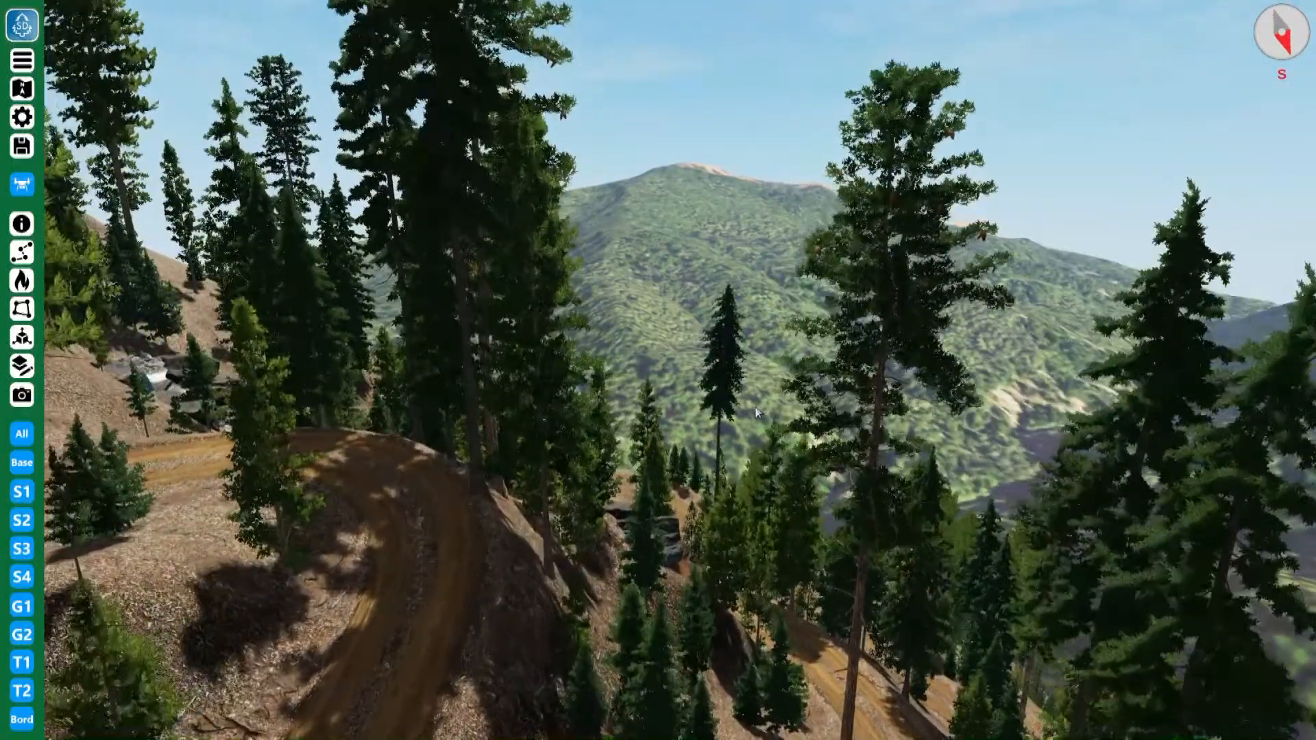
pyautogui.moveTo(757, 412); pyautogui.dragTo(58, 290)
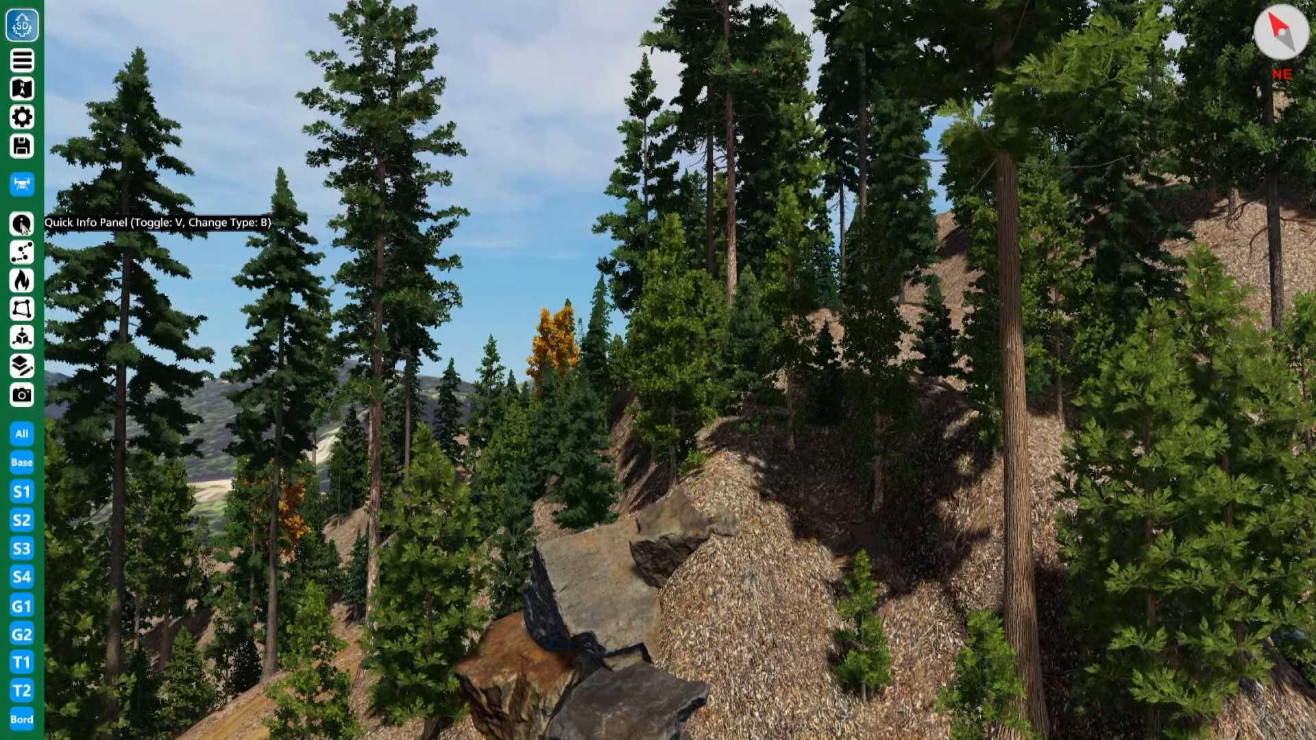
pyautogui.moveTo(22, 184)
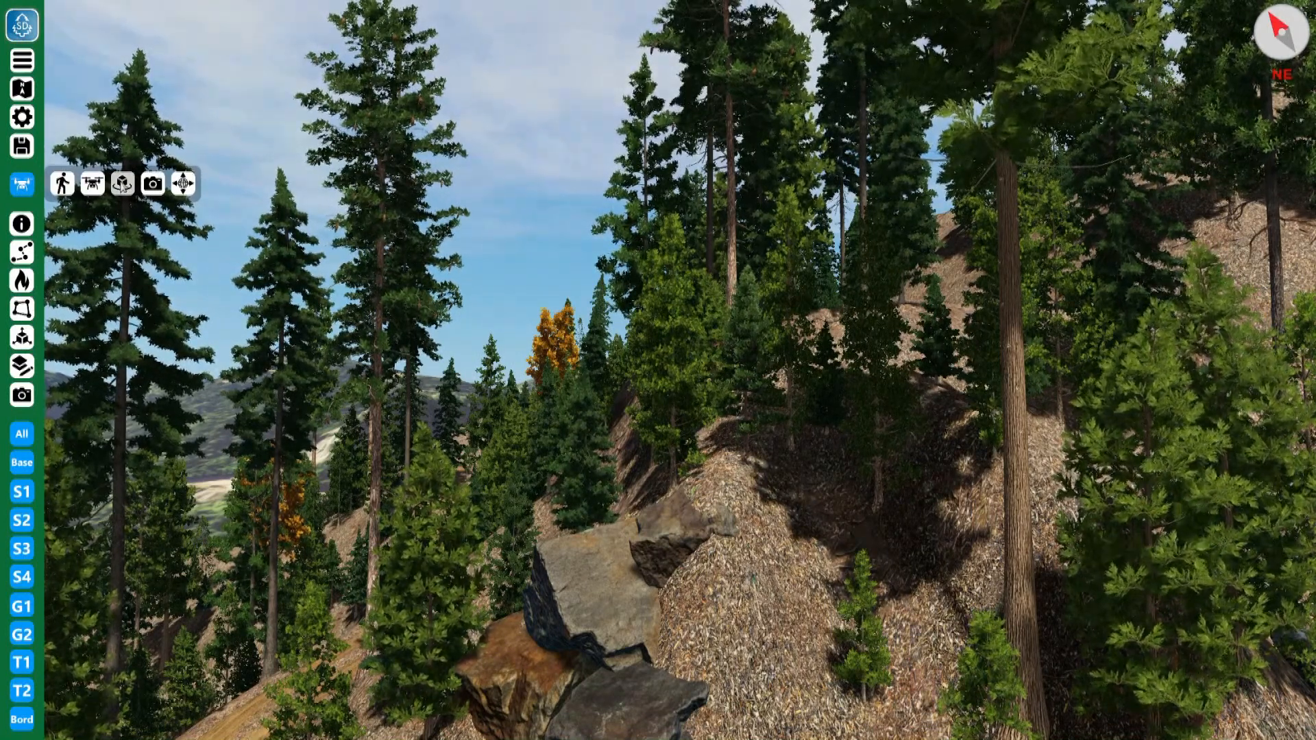
pyautogui.click(123, 183)
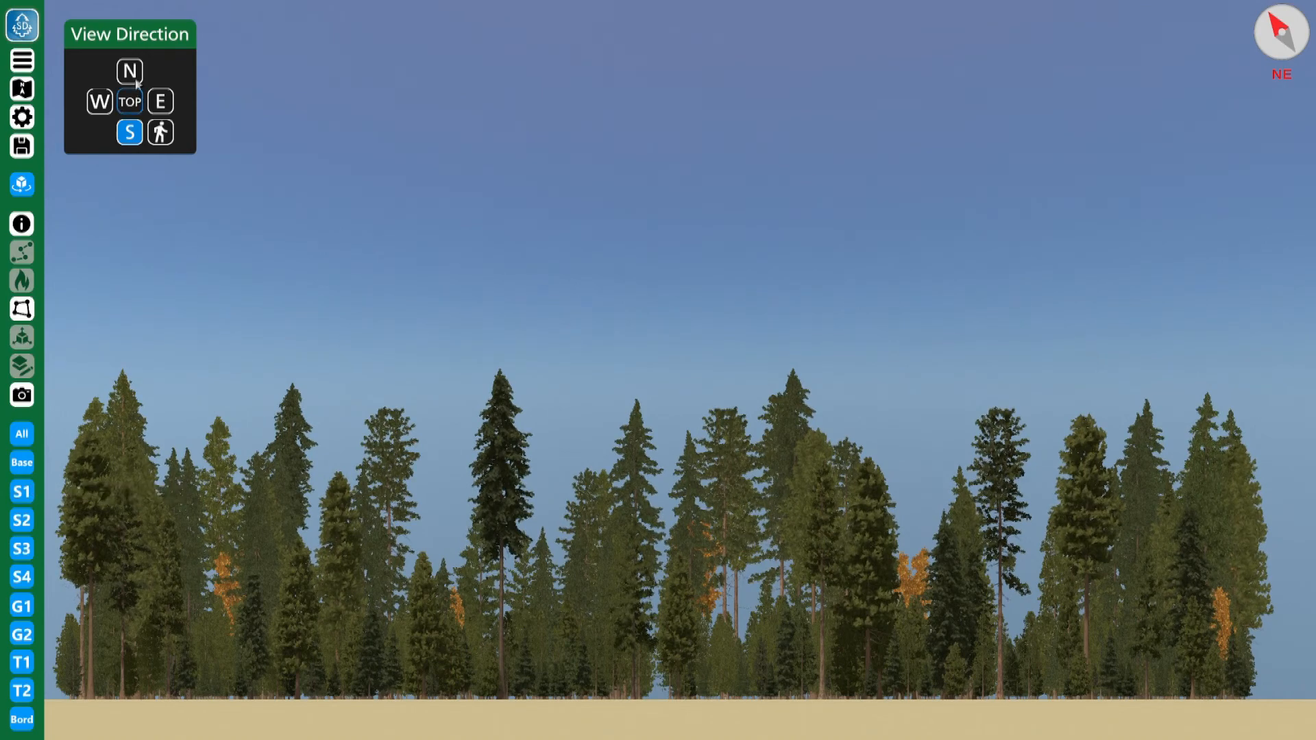
pyautogui.click(160, 102)
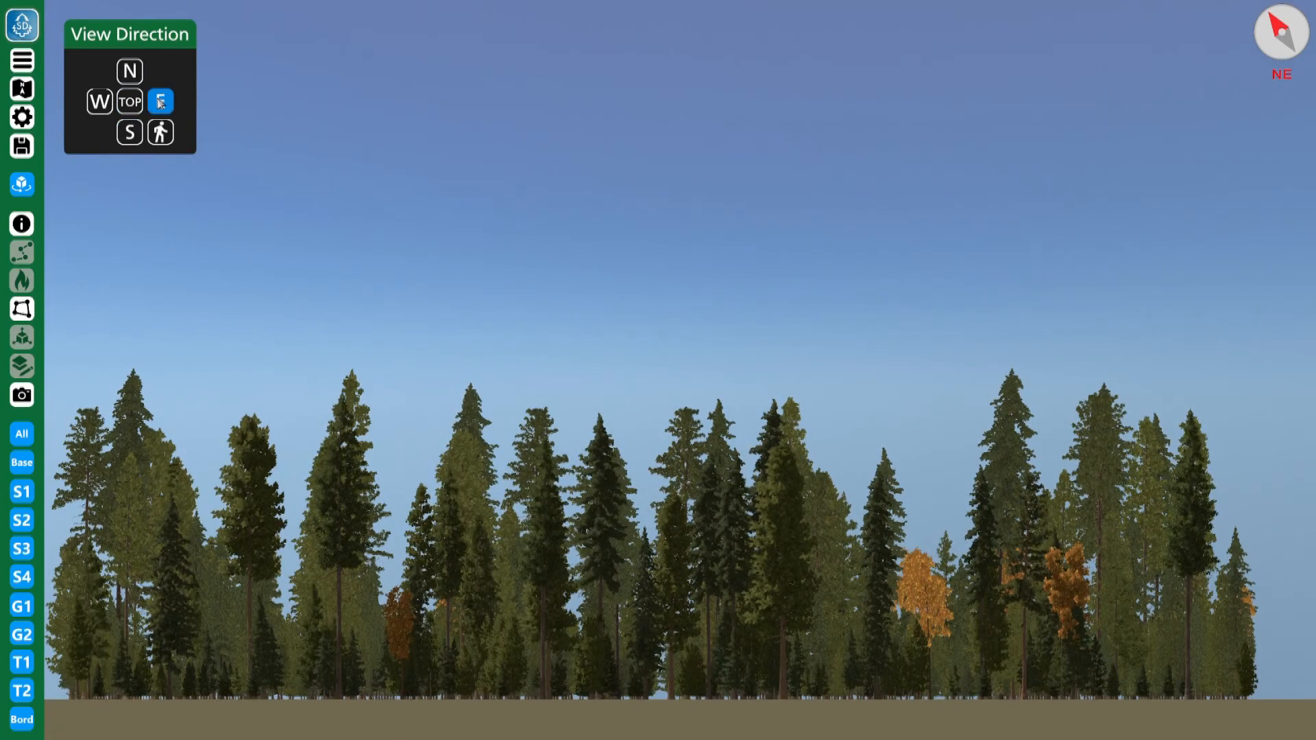
pyautogui.click(130, 72)
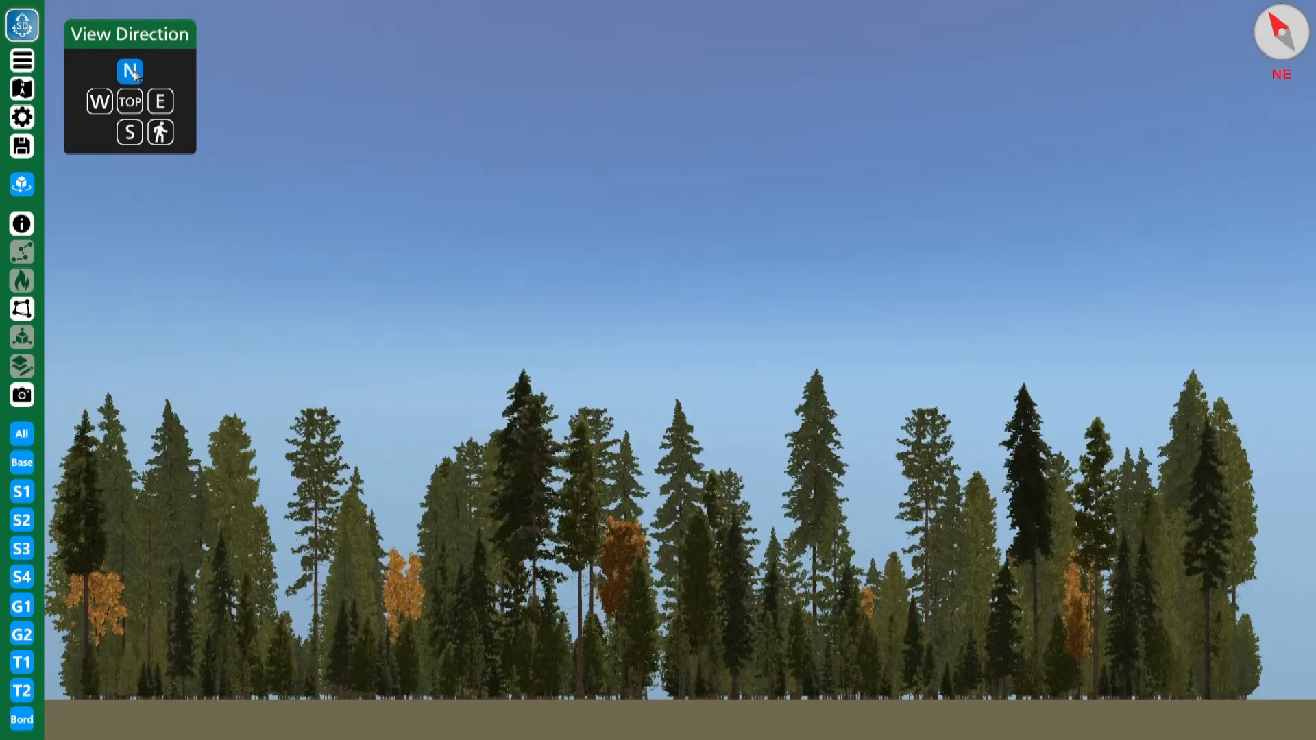
pyautogui.click(100, 103)
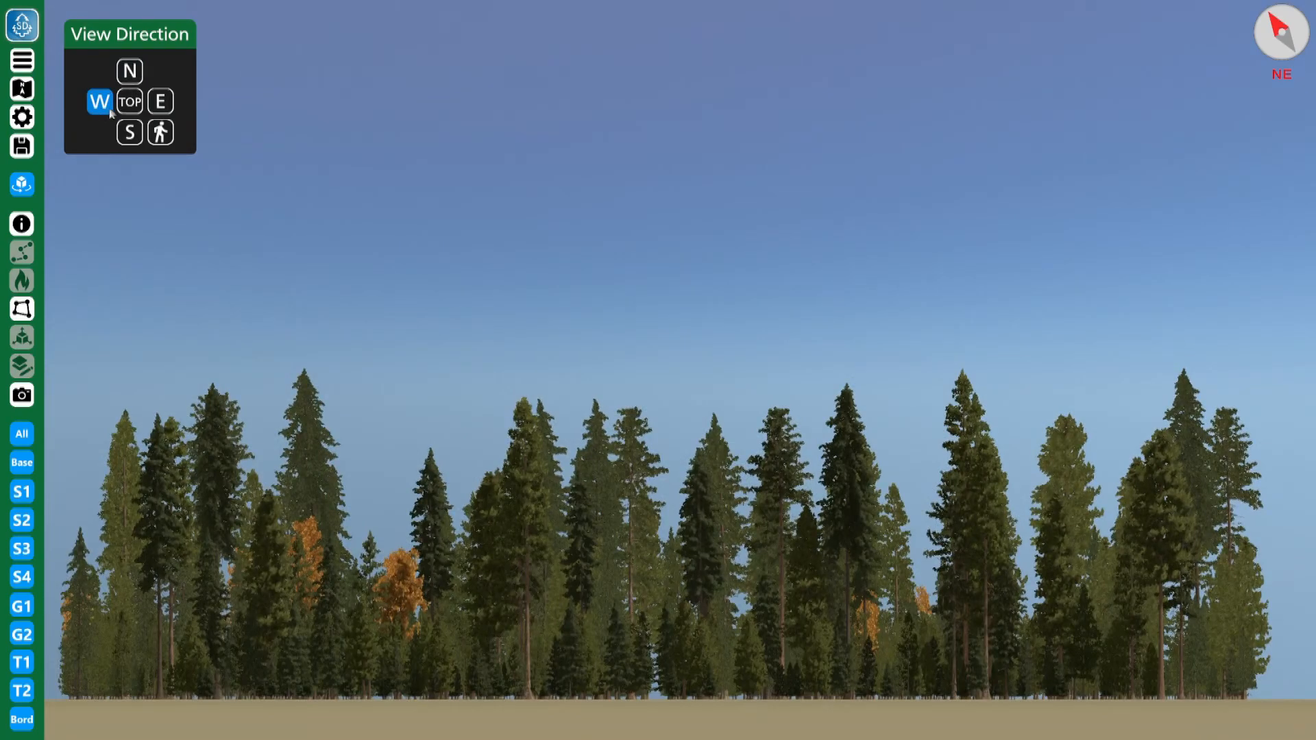
pyautogui.click(135, 100)
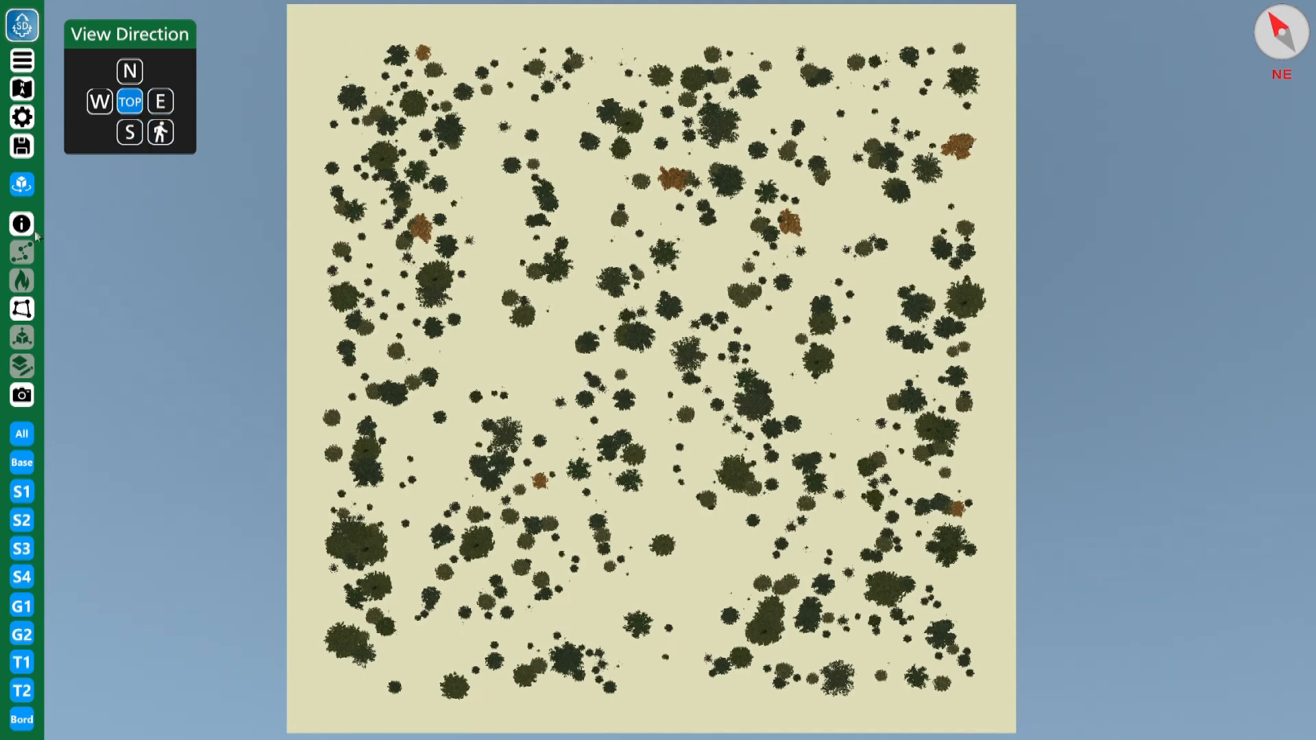
# Switch to the walking view on the dirt road and look around at the surrounding trees at ground level.
pyautogui.click(161, 132)
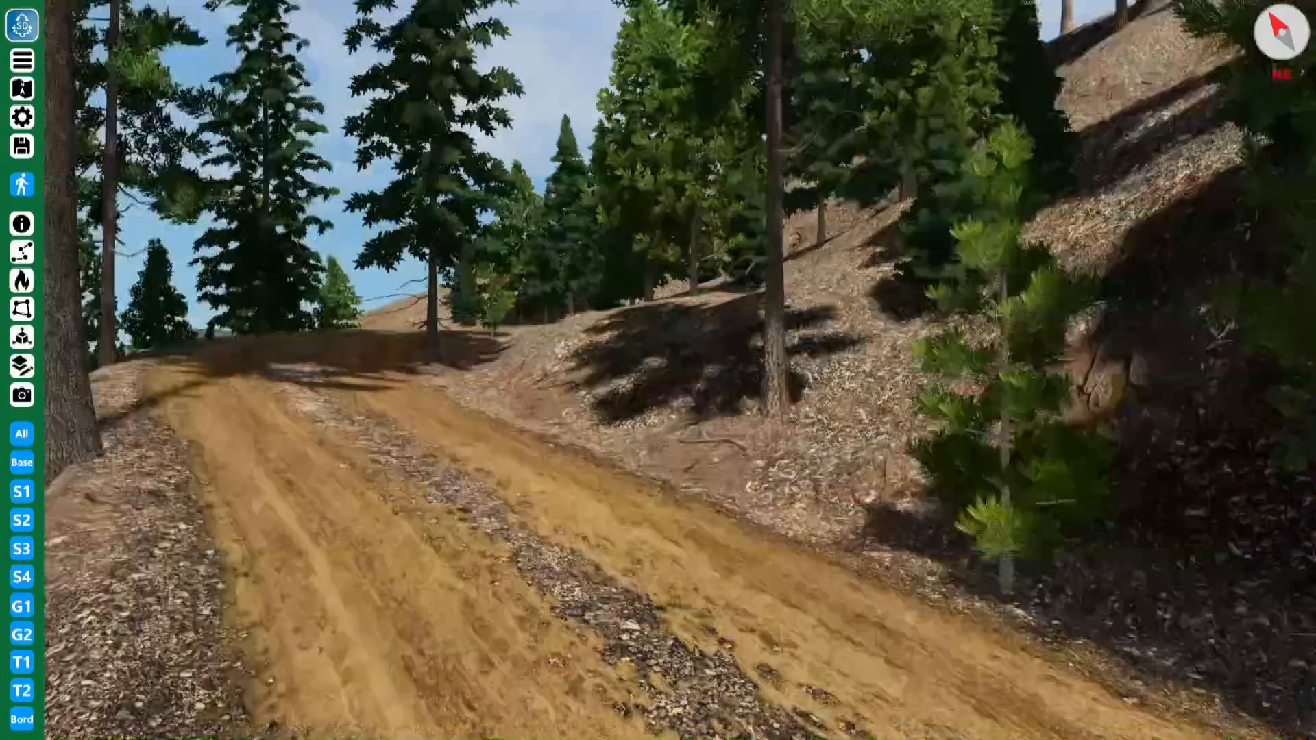
pyautogui.press('Right')
pyautogui.press('Right')
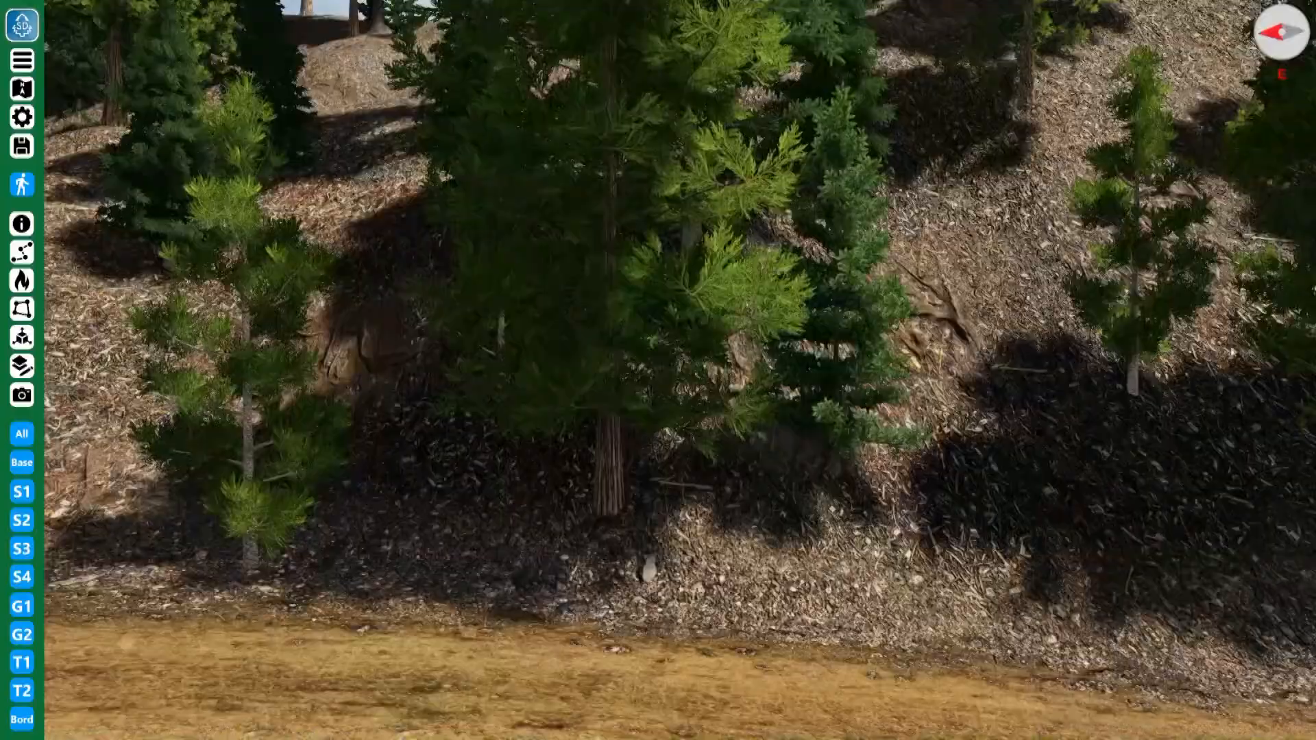
pyautogui.press('Right')
pyautogui.press('Right')
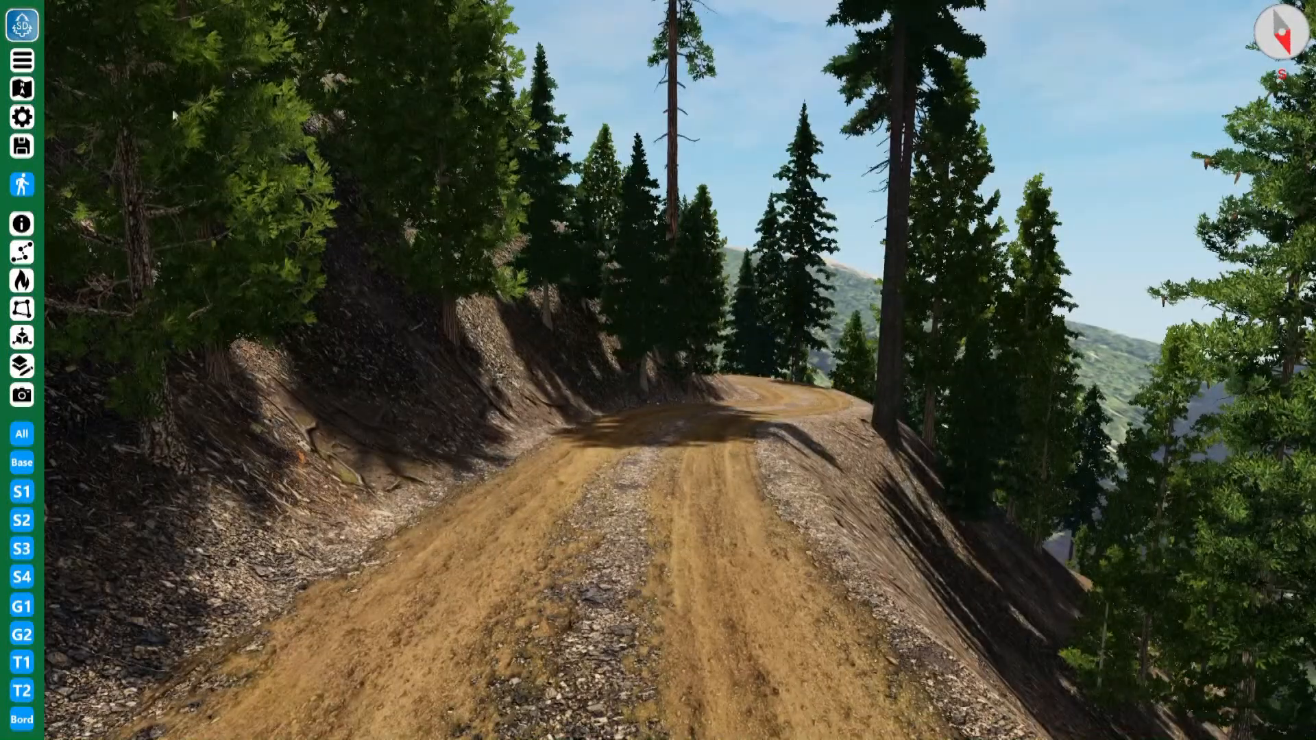
# Switch to the orbit view and examine the whole hillside, its switchback road and the creek from several angles and distances.
pyautogui.click(22, 183)
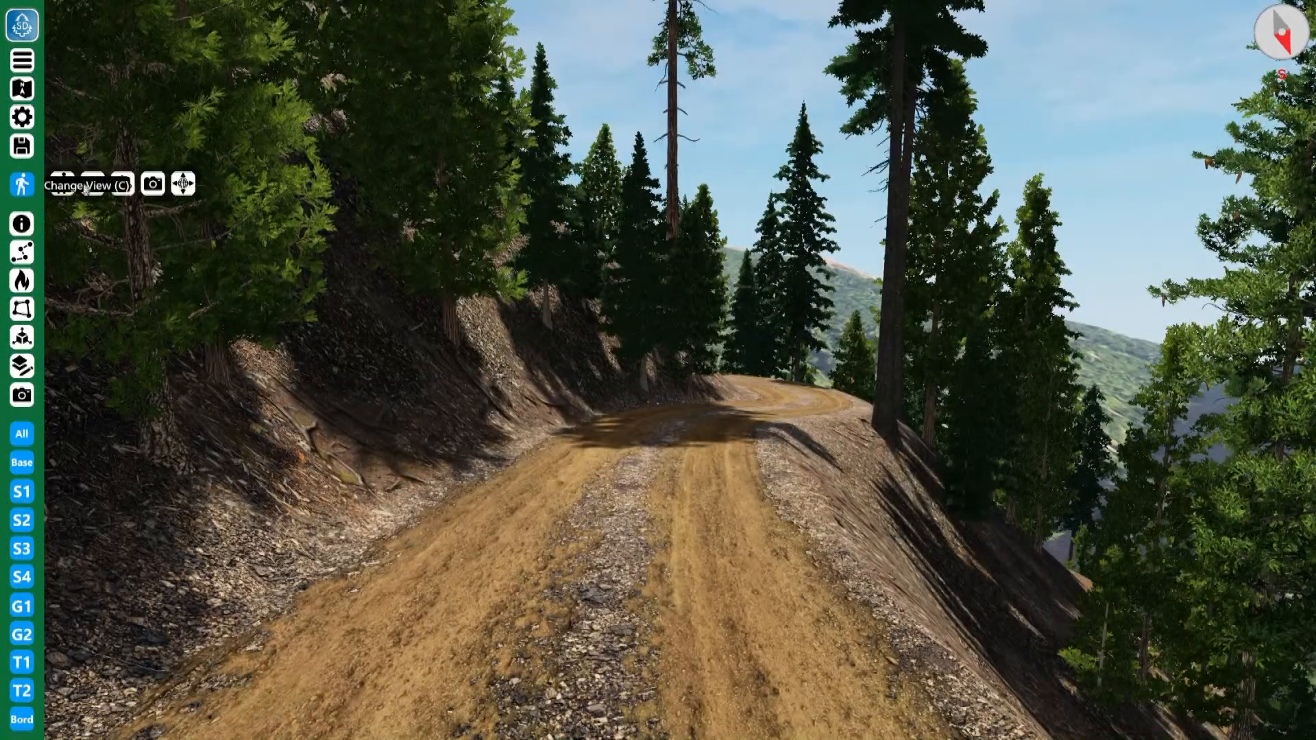
pyautogui.click(184, 185)
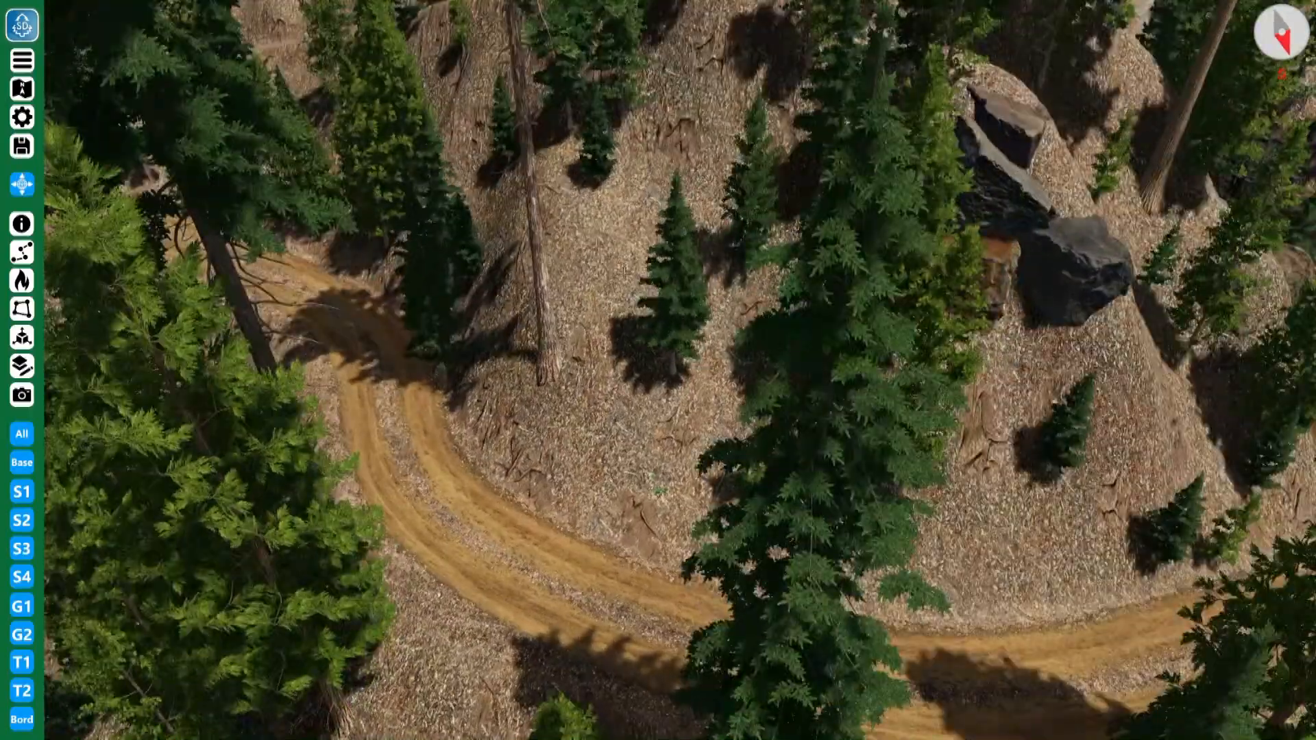
pyautogui.moveTo(659, 480); pyautogui.dragTo(662, 224, button='middle')
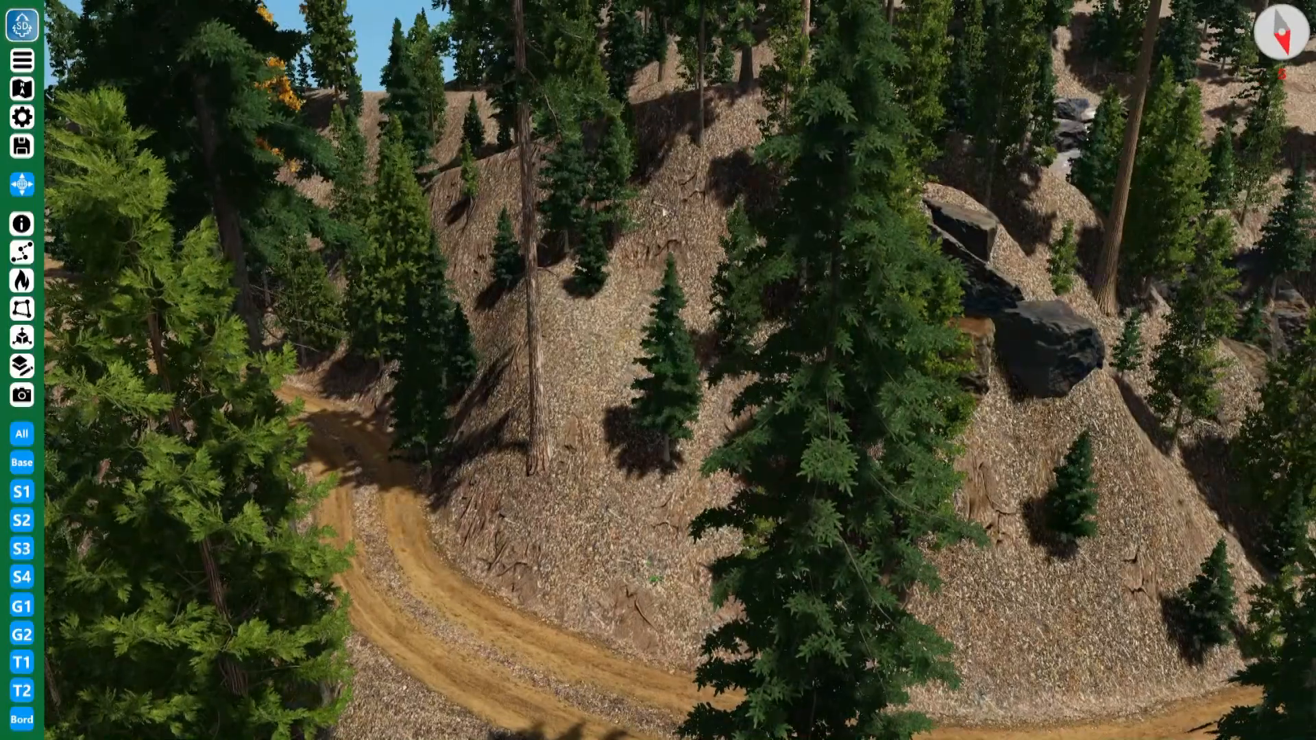
pyautogui.scroll(-4, 662, 223)
pyautogui.scroll(-8, 662, 223)
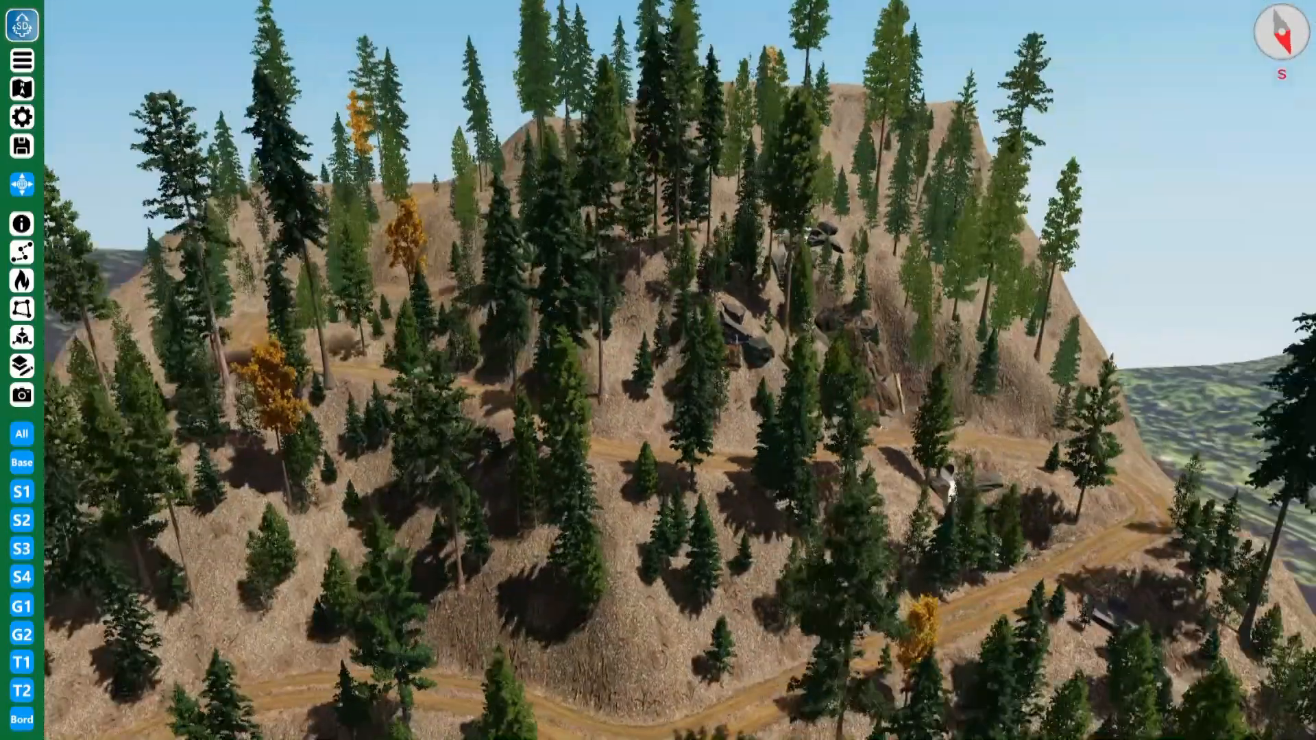
pyautogui.moveTo(662, 224); pyautogui.dragTo(585, 372, button='middle')
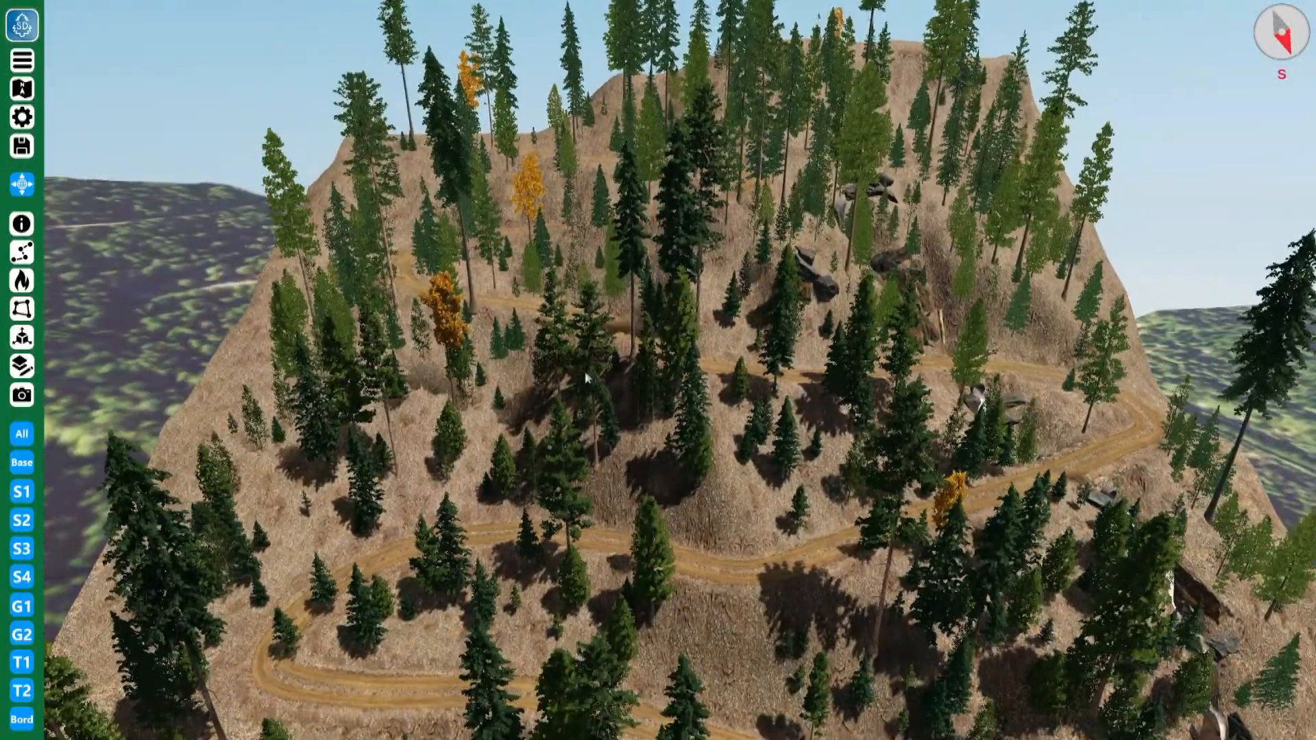
pyautogui.scroll(5, 585, 371)
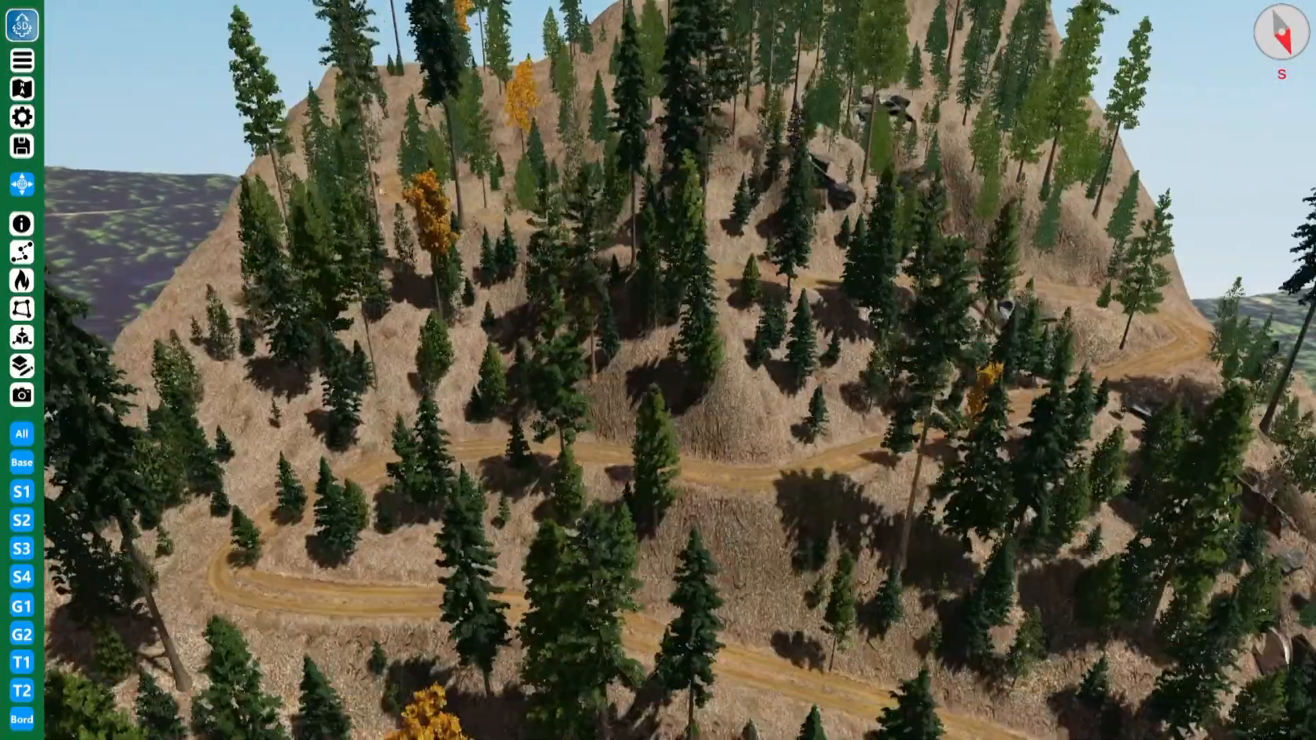
pyautogui.scroll(5, 760, 357)
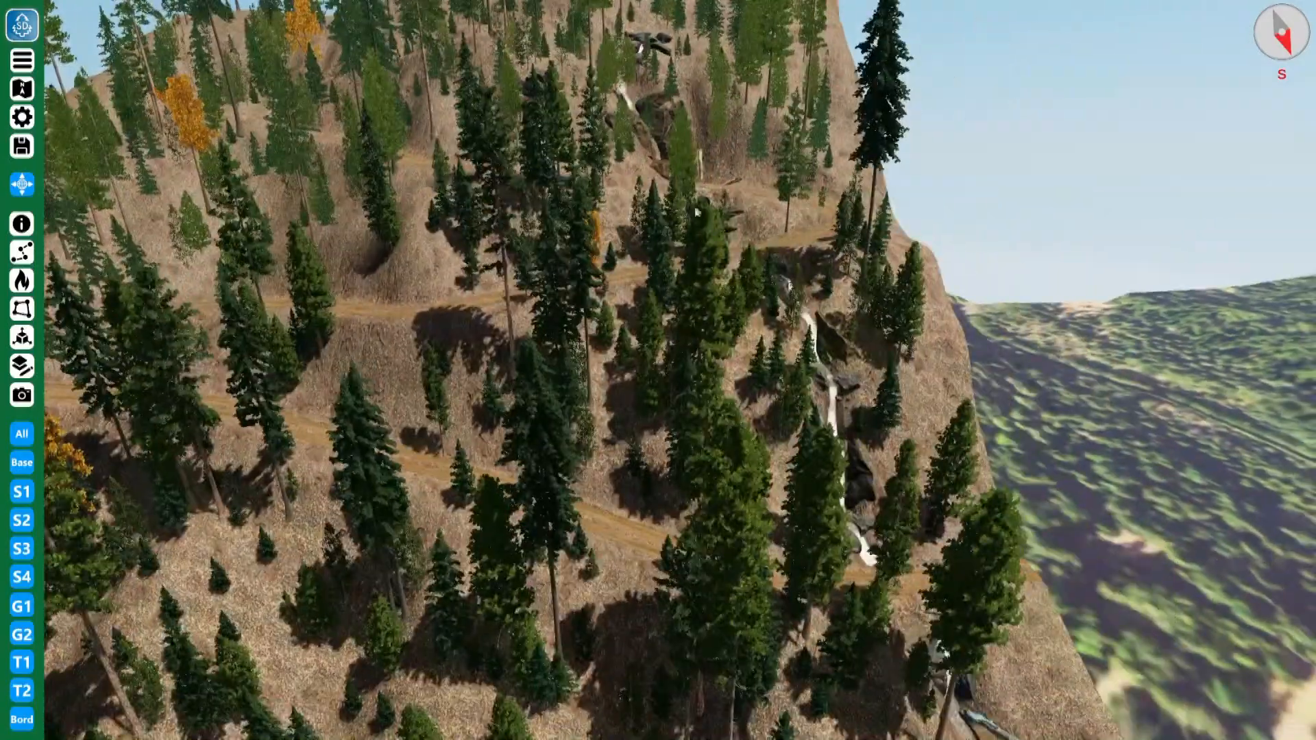
pyautogui.scroll(-8, 741, 181)
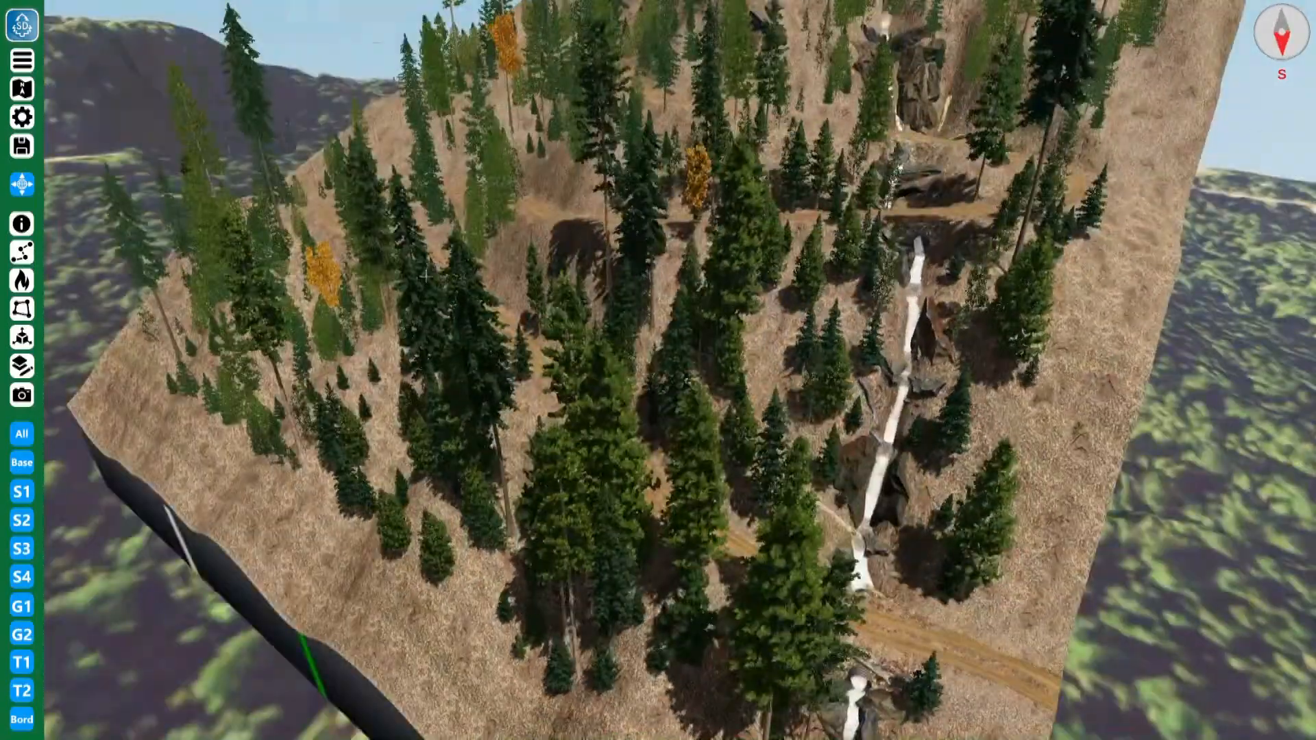
pyautogui.scroll(5, 103, 91)
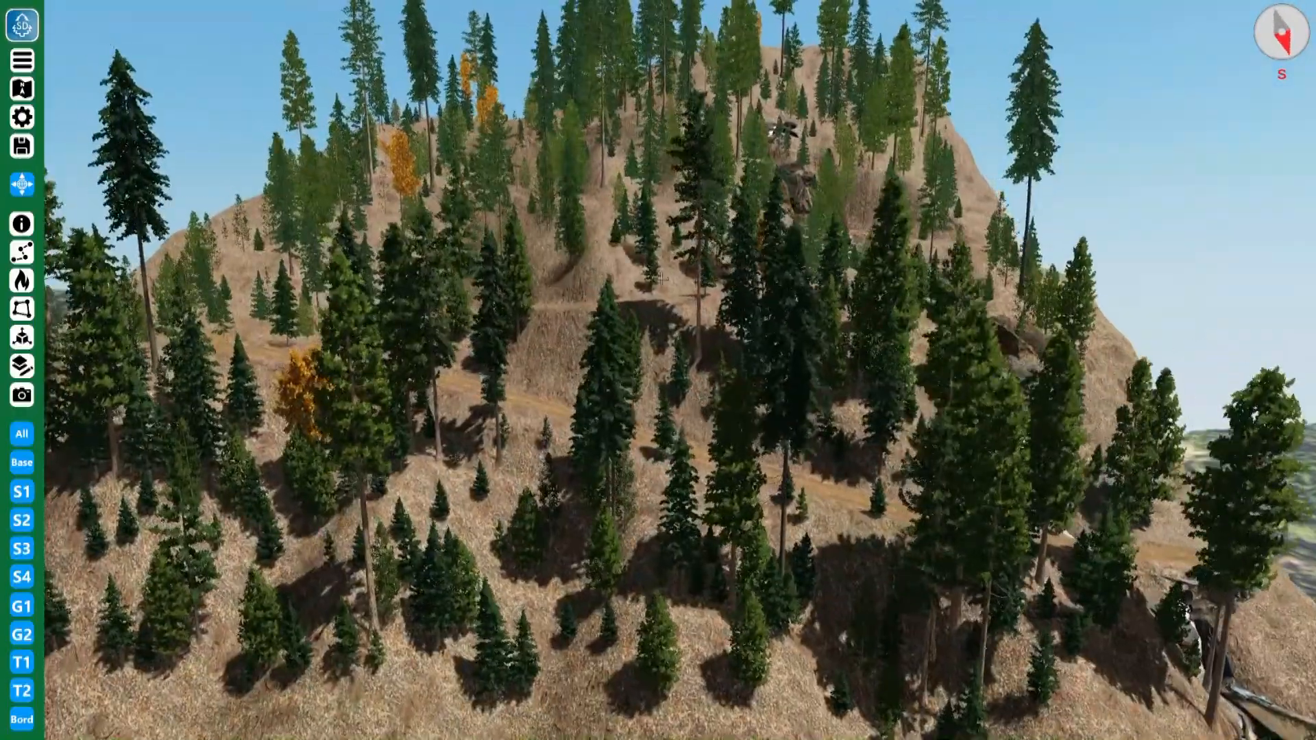
pyautogui.moveTo(662, 279); pyautogui.dragTo(858, 311, button='middle')
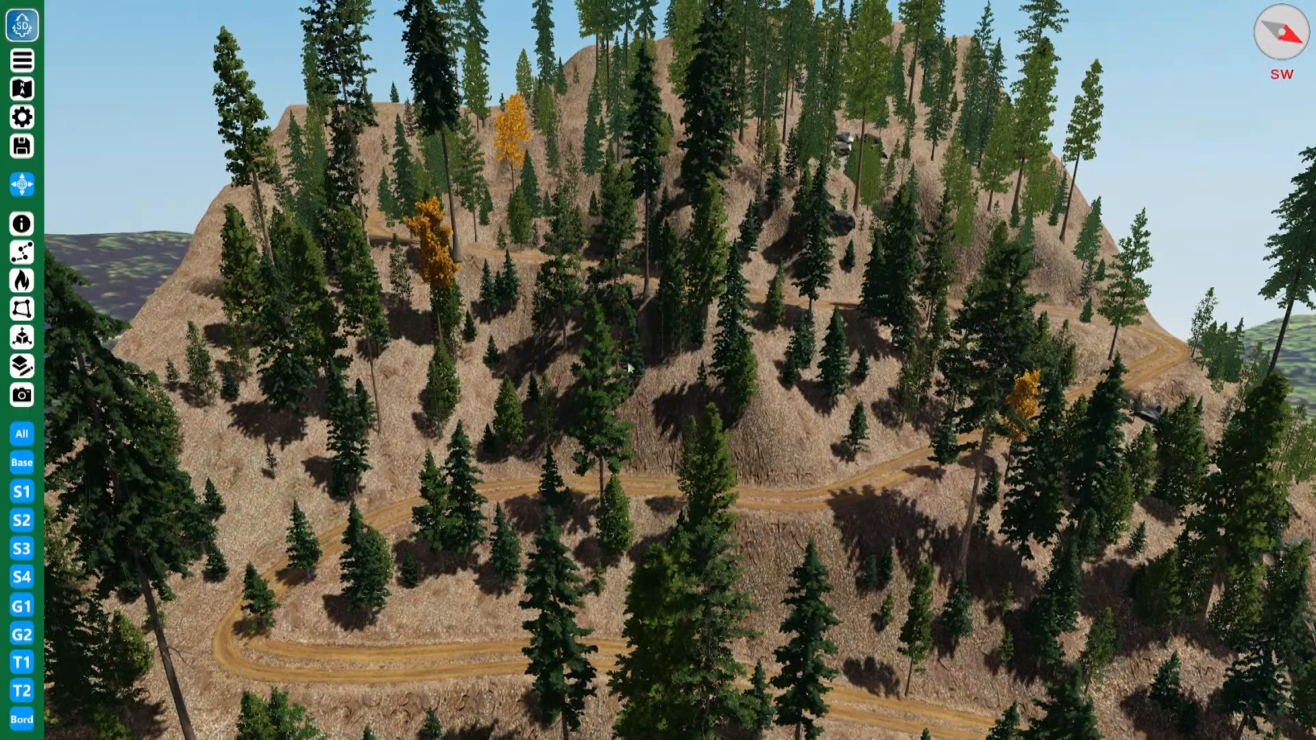
pyautogui.moveTo(627, 361); pyautogui.dragTo(588, 332, button='middle')
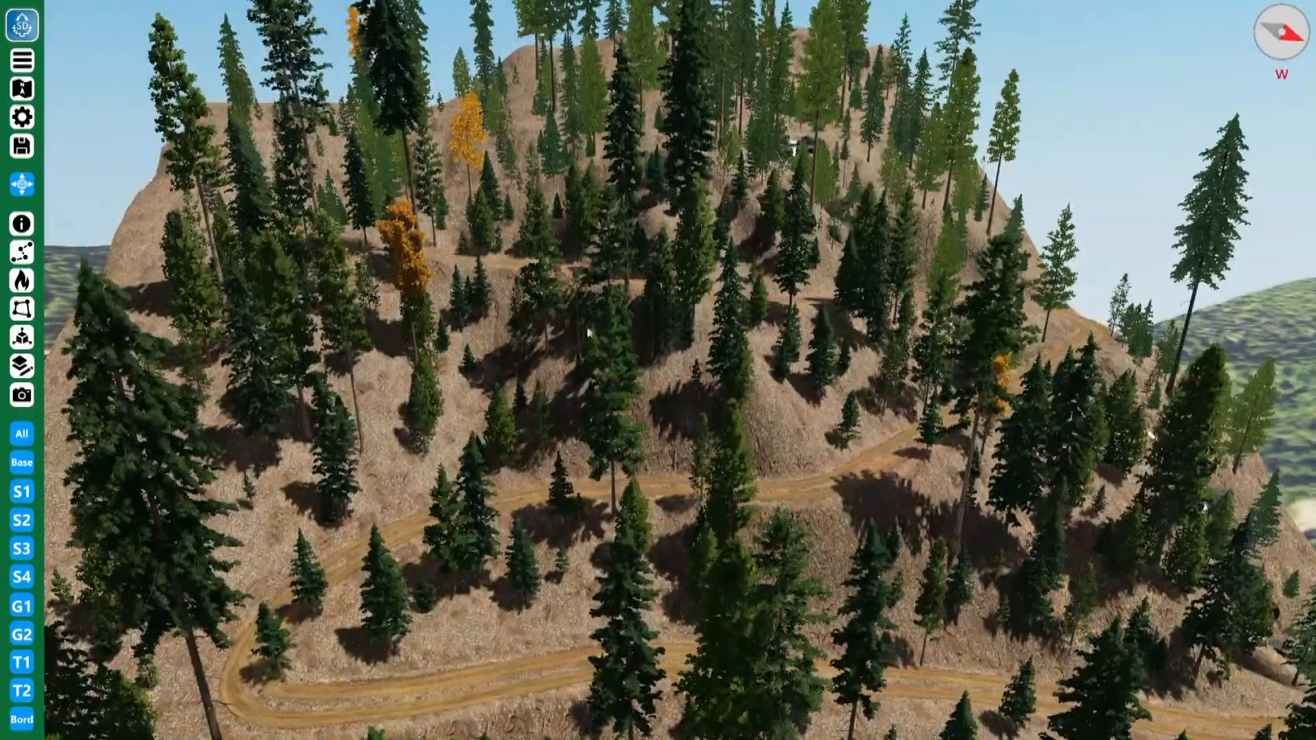
# Return to the drone view and fly through the trees to inspect the slope from above.
pyautogui.click(22, 184)
pyautogui.click(96, 182)
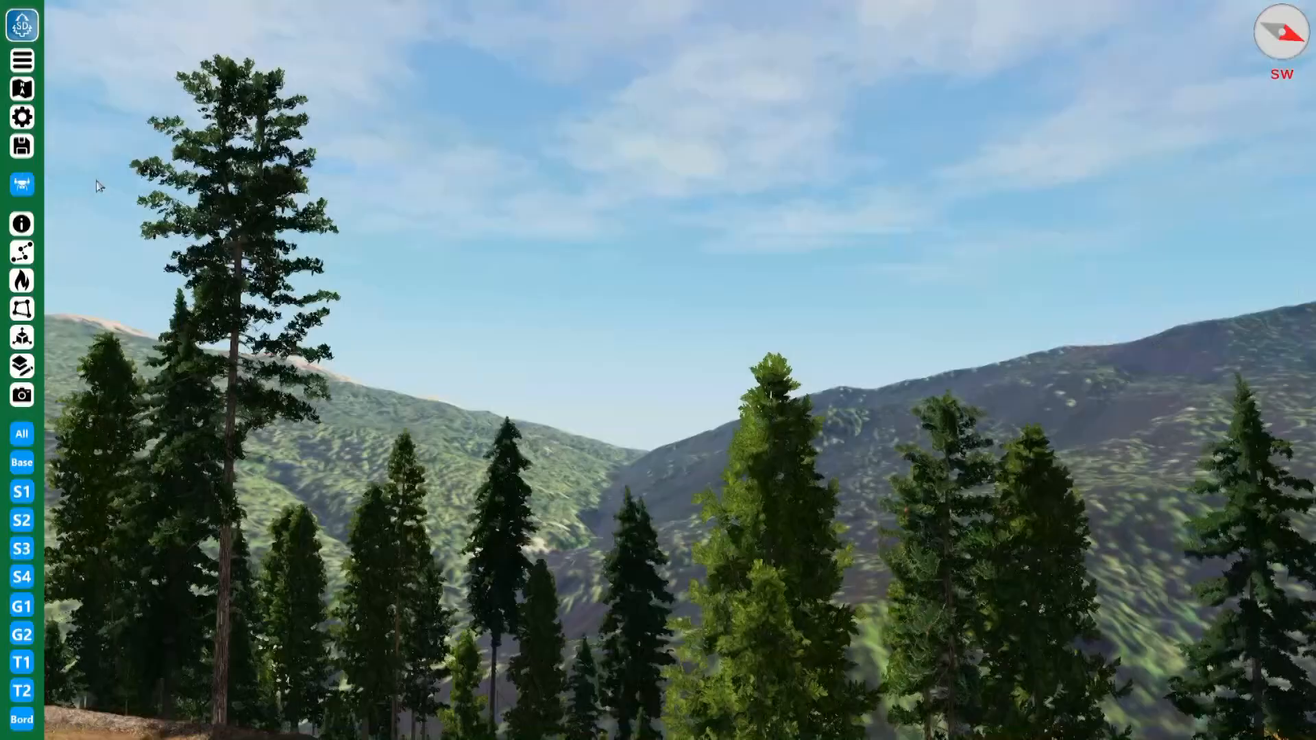
pyautogui.moveTo(796, 295); pyautogui.dragTo(550, 537, button='right')
pyautogui.press('w')
pyautogui.moveTo(1028, 329); pyautogui.dragTo(164, 244, button='right')
pyautogui.press('s')
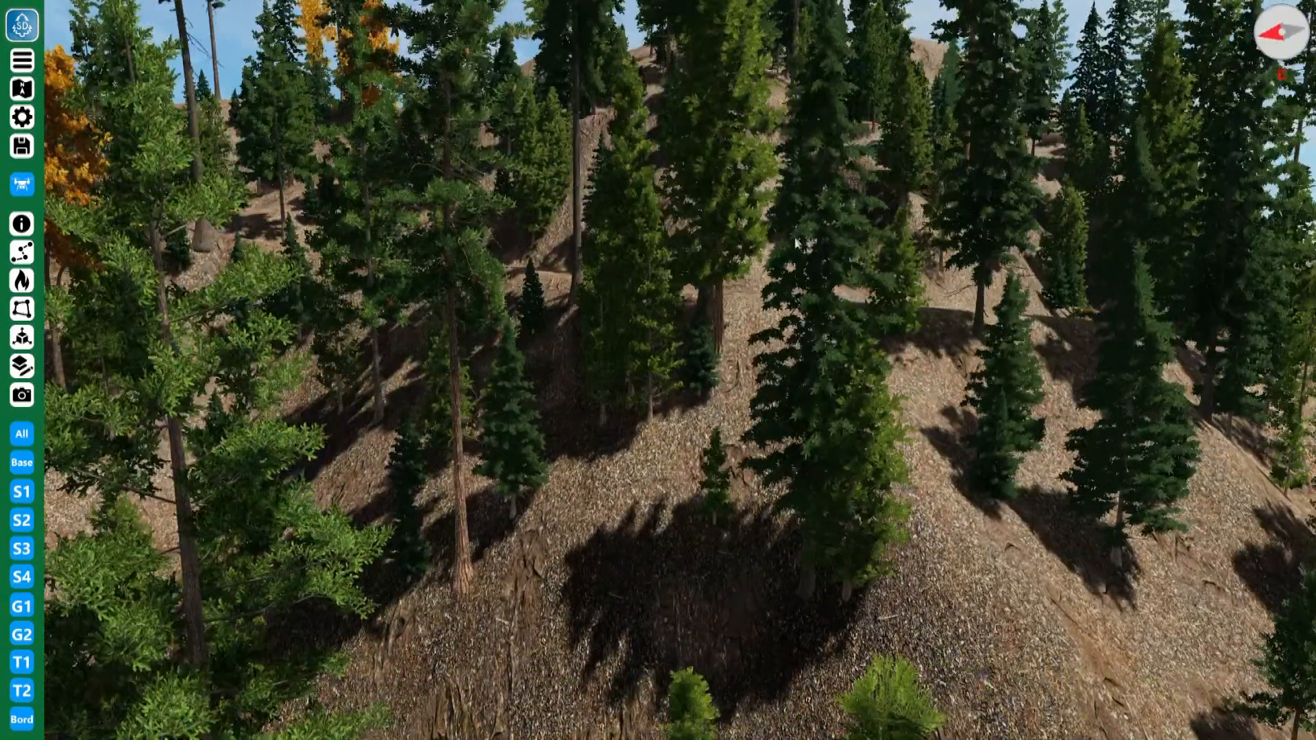
# Open the stand tools with the planimetric view and review the species selection, single and multiple object placement, and FVS Link tools.
pyautogui.click(22, 336)
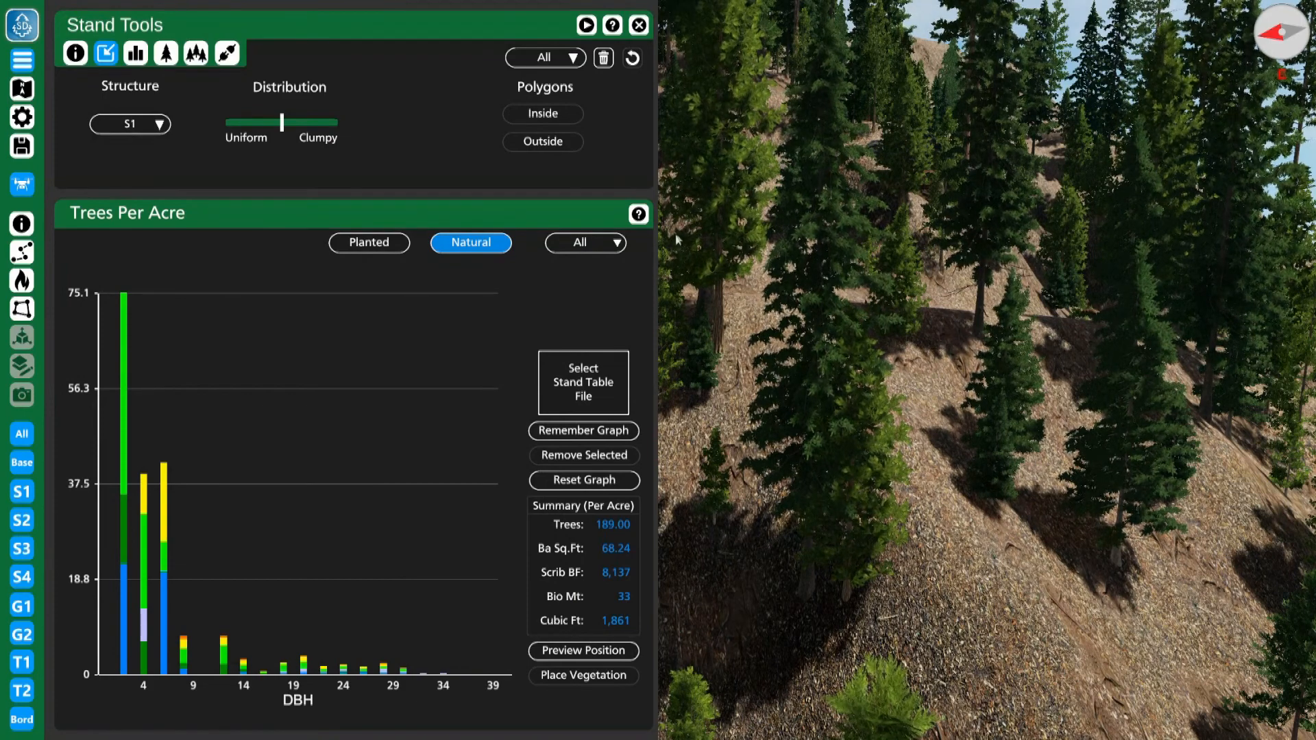
pyautogui.click(586, 26)
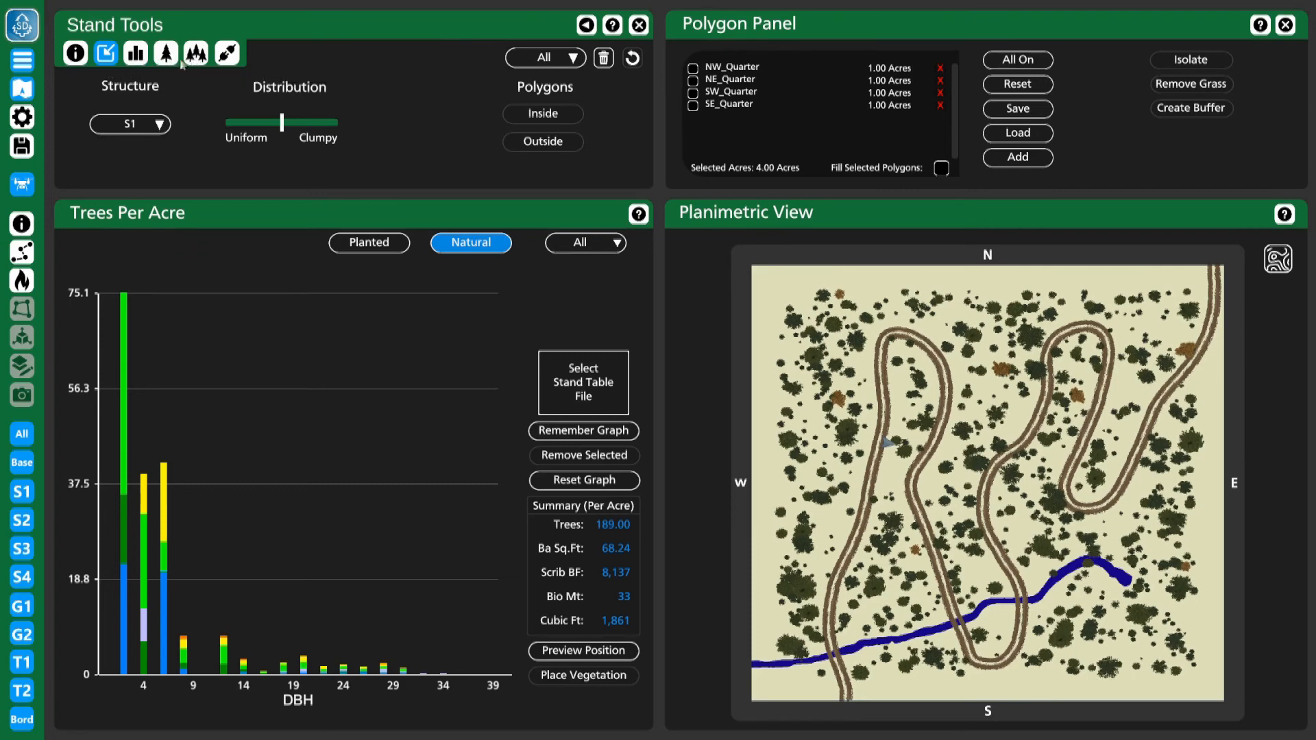
pyautogui.click(137, 53)
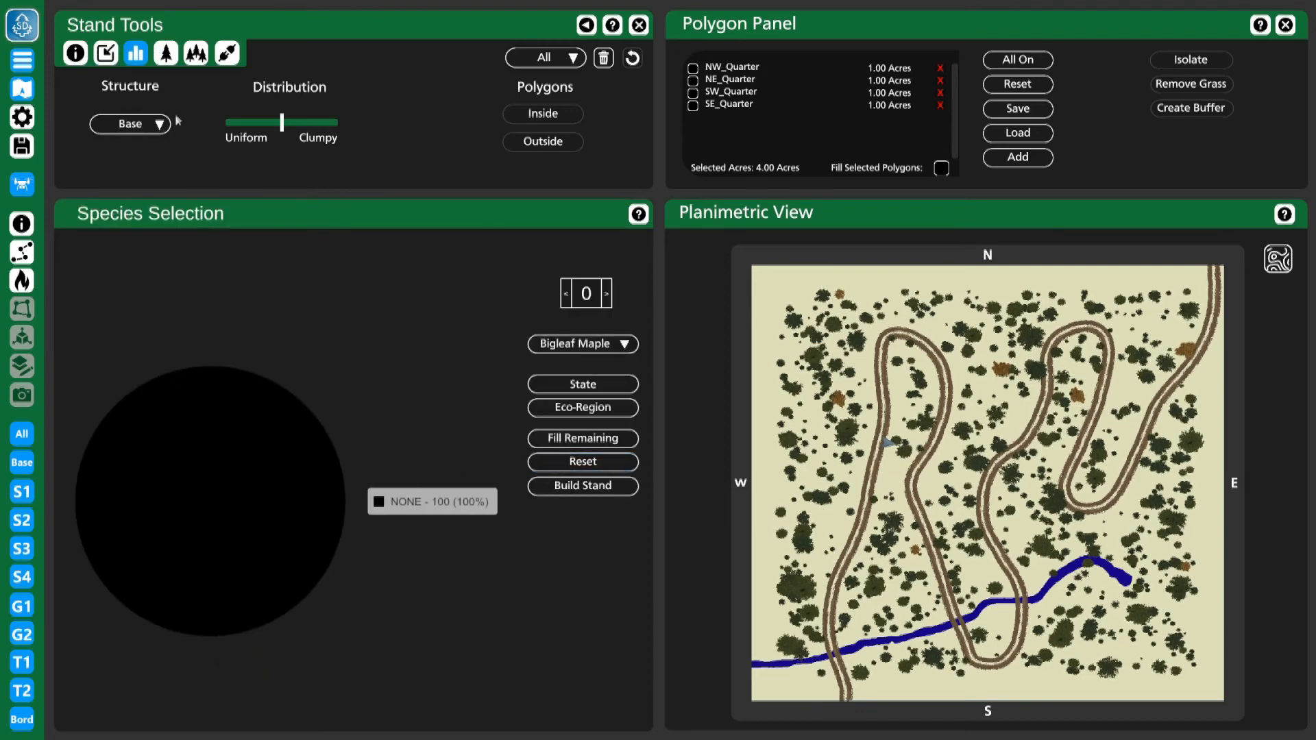
pyautogui.click(165, 53)
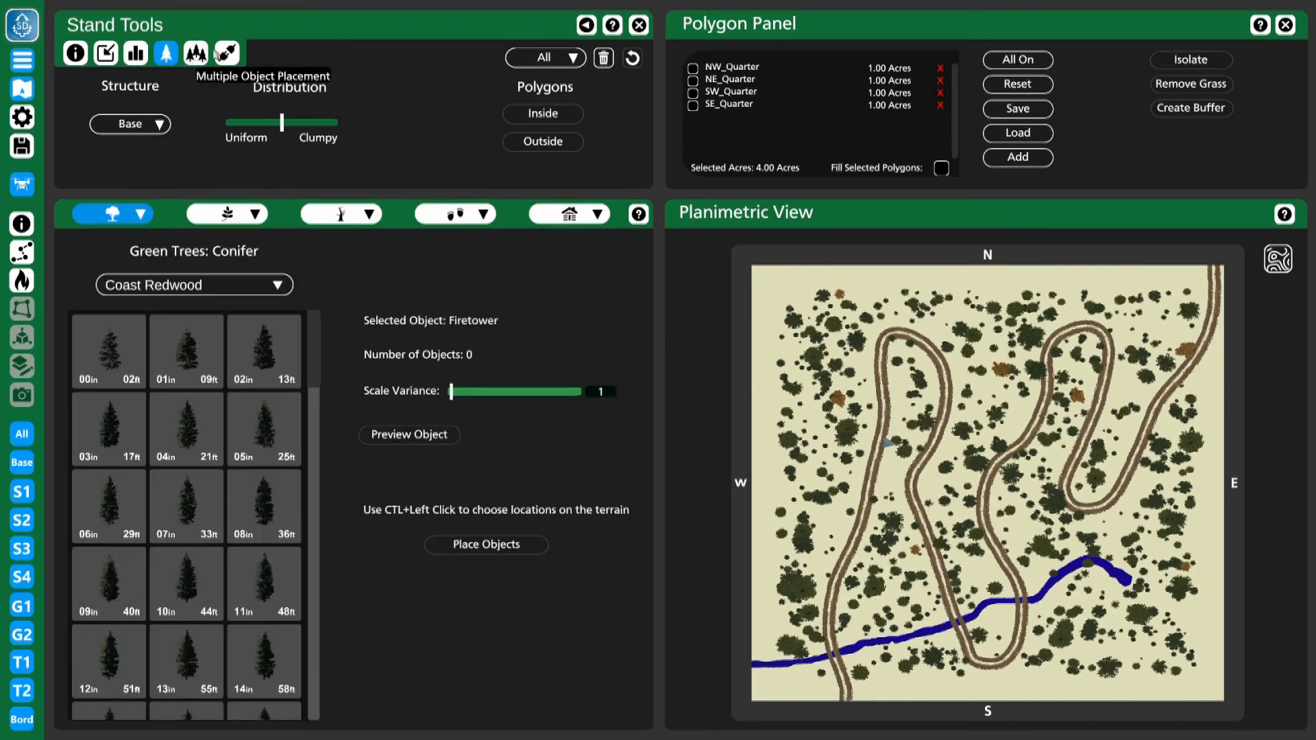
pyautogui.click(205, 54)
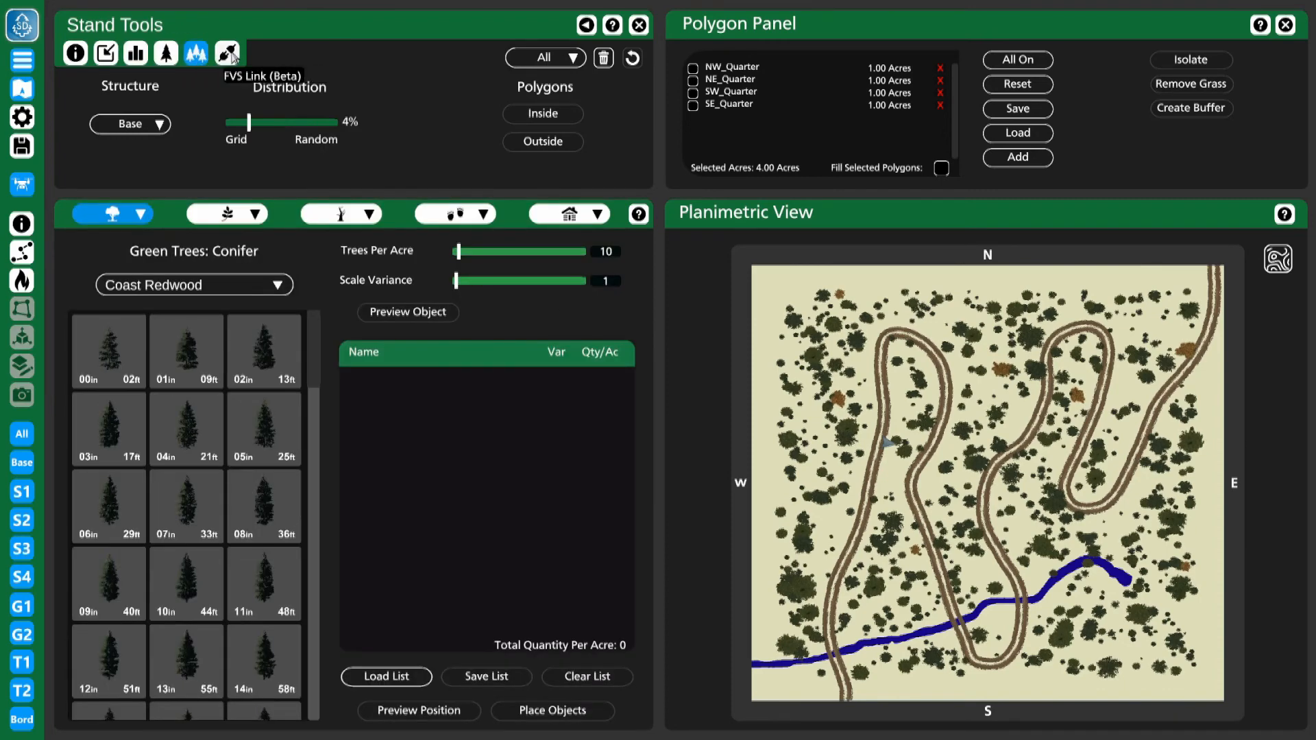
pyautogui.click(229, 53)
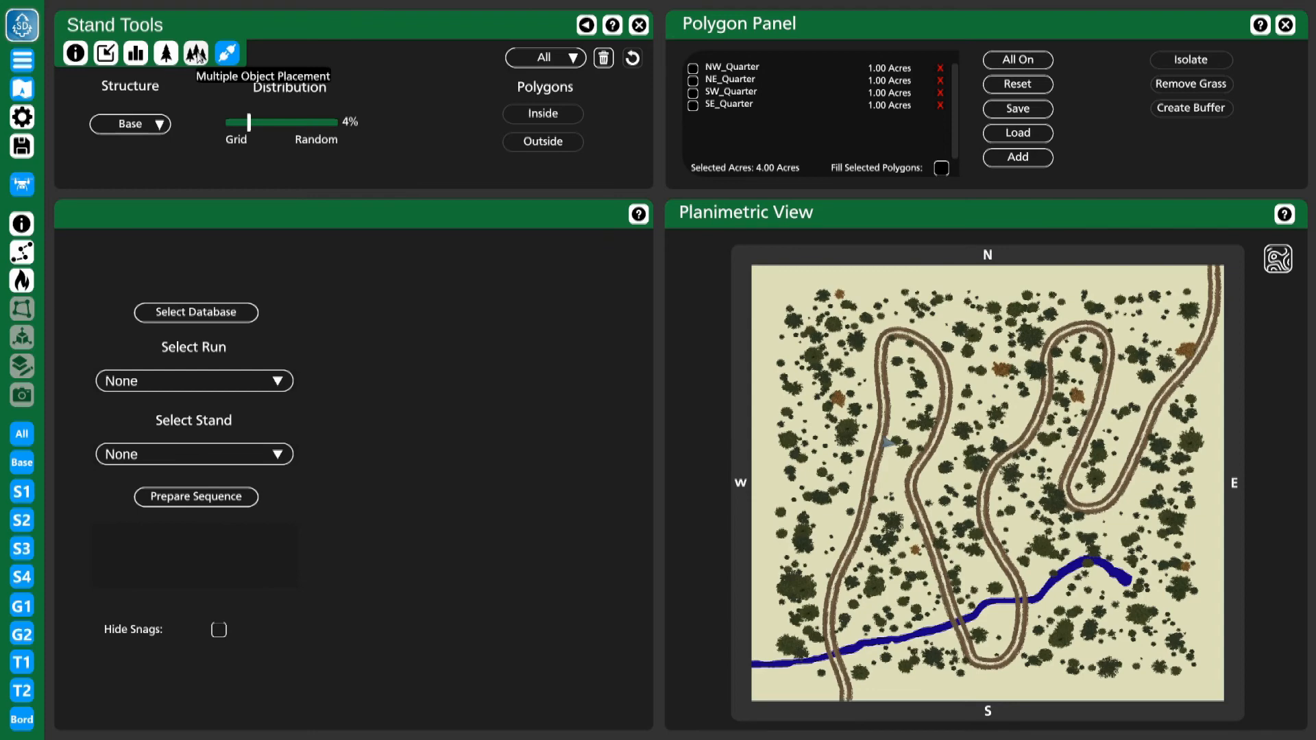
# Import the stand table Residual Trees.csv from the Example 2 forest folder.
pyautogui.click(107, 53)
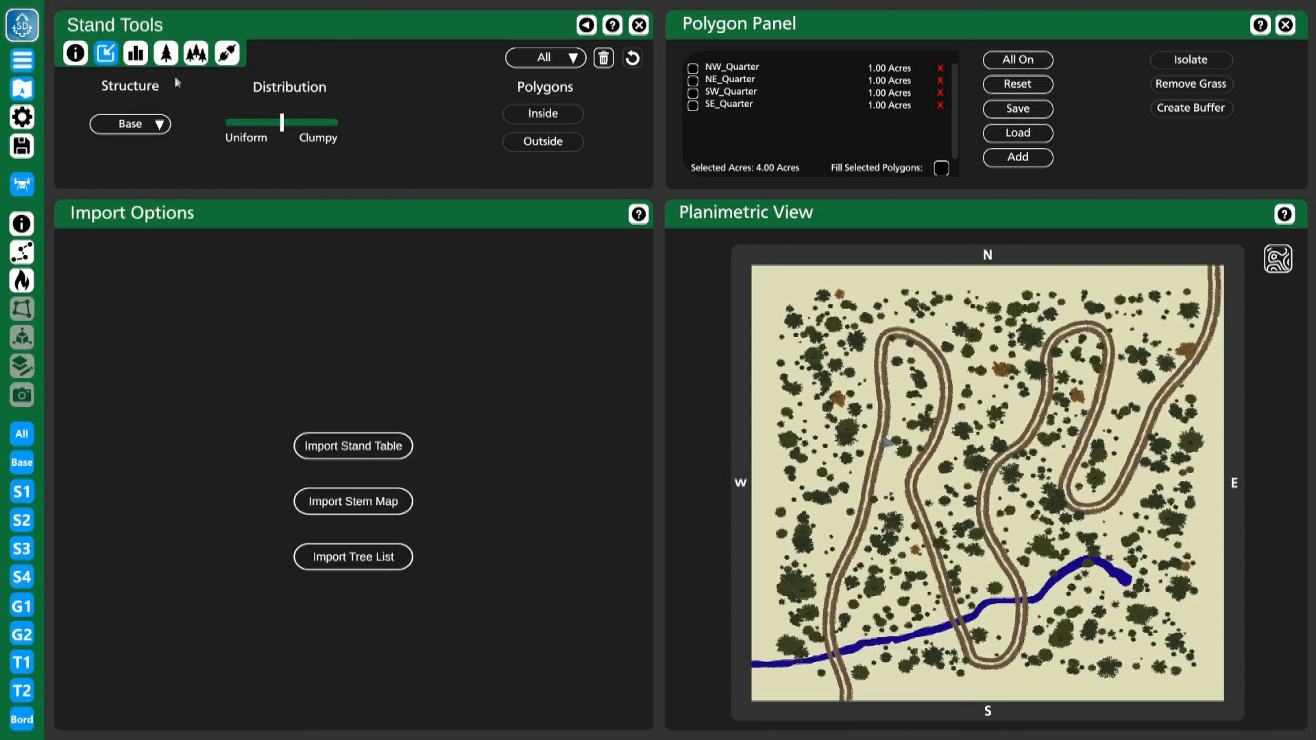
pyautogui.click(389, 449)
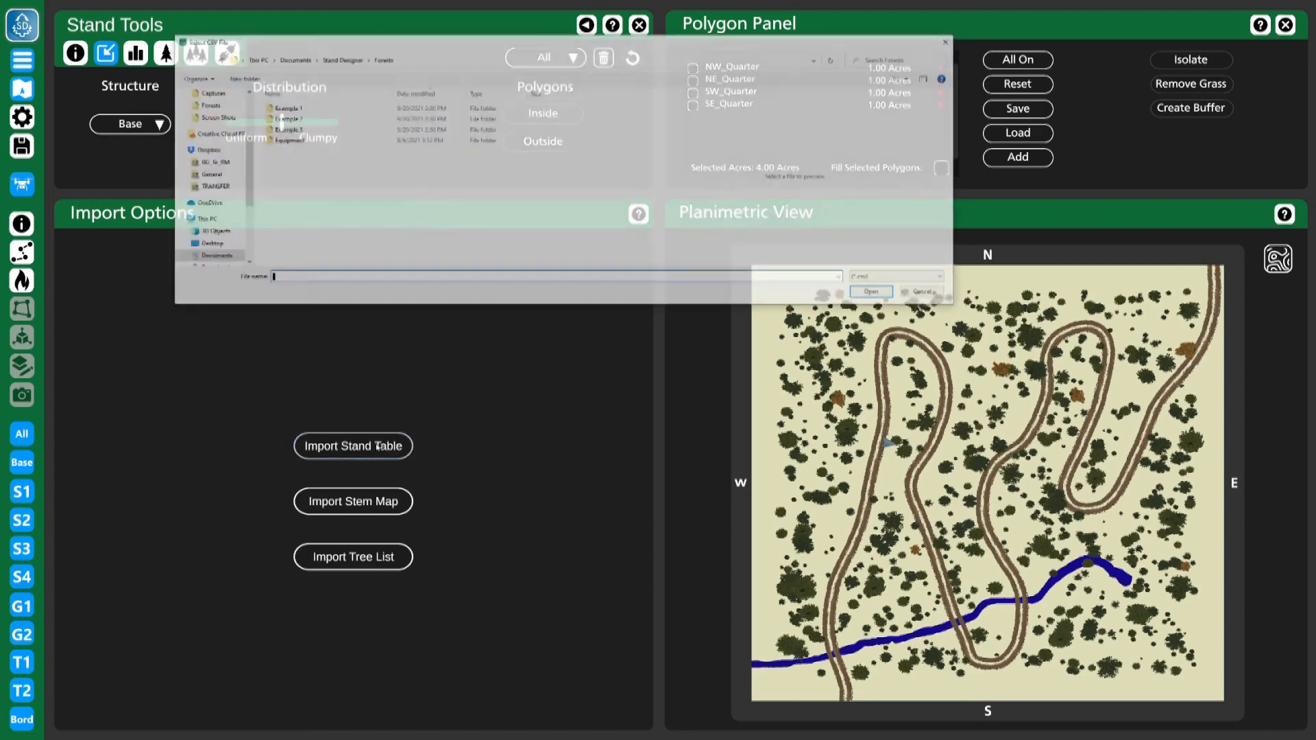
pyautogui.doubleClick(285, 108)
pyautogui.click(381, 59)
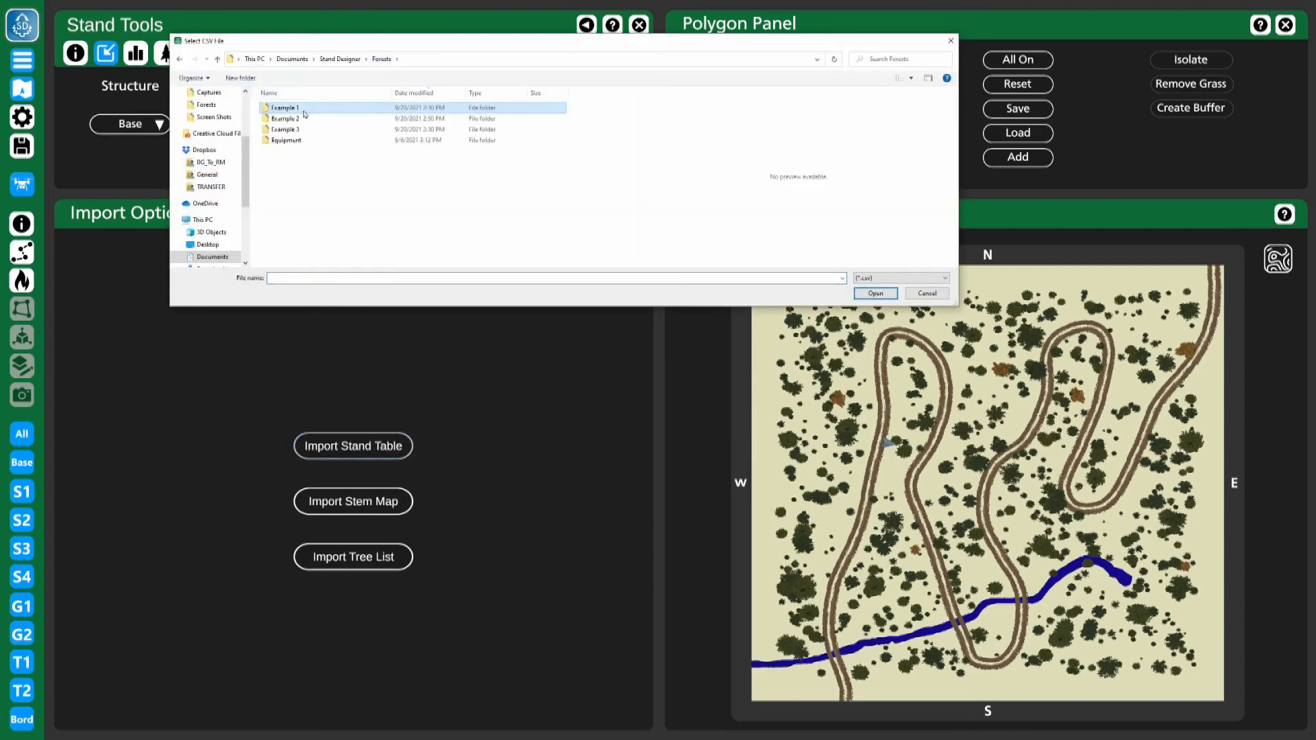
pyautogui.doubleClick(286, 119)
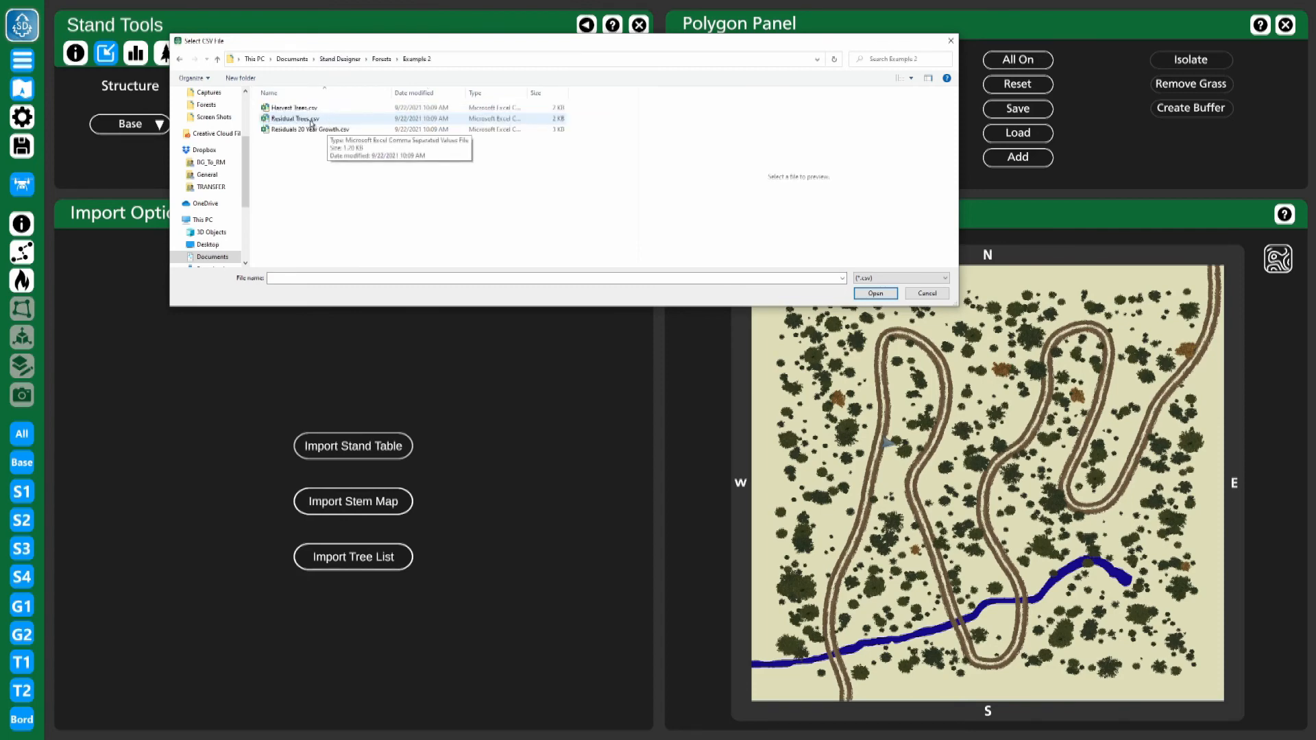
pyautogui.click(297, 120)
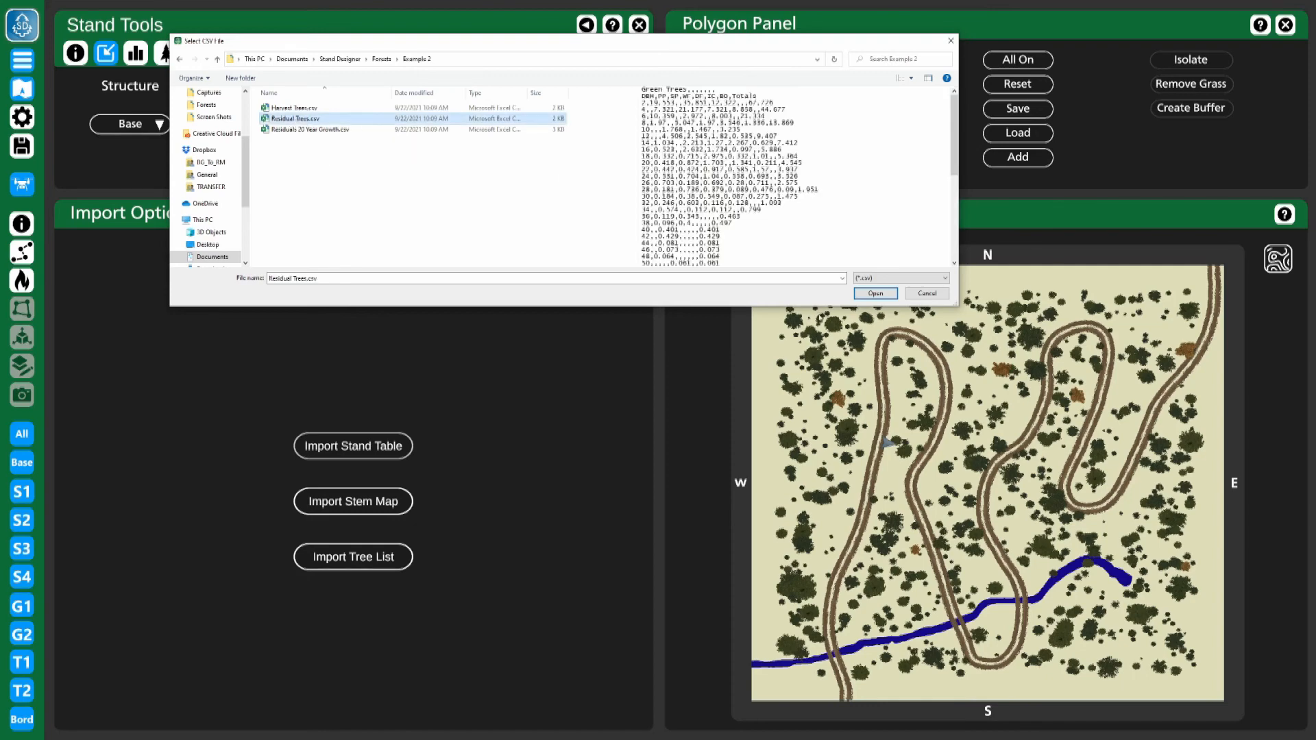
pyautogui.click(875, 293)
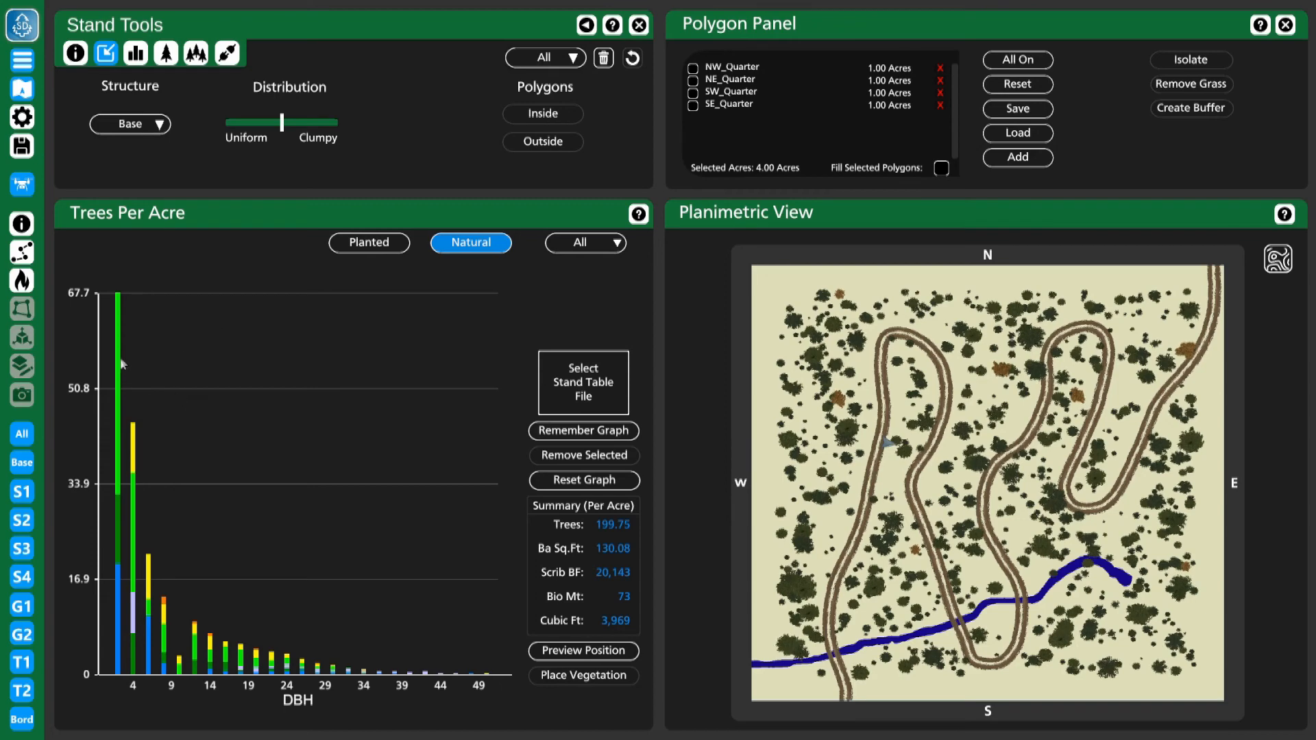
# Inspect the species shares in the trees-per-acre graph, mark the 28-inch diameter class for removal, and reset the graph.
pyautogui.moveTo(121, 366)
pyautogui.moveTo(118, 675)
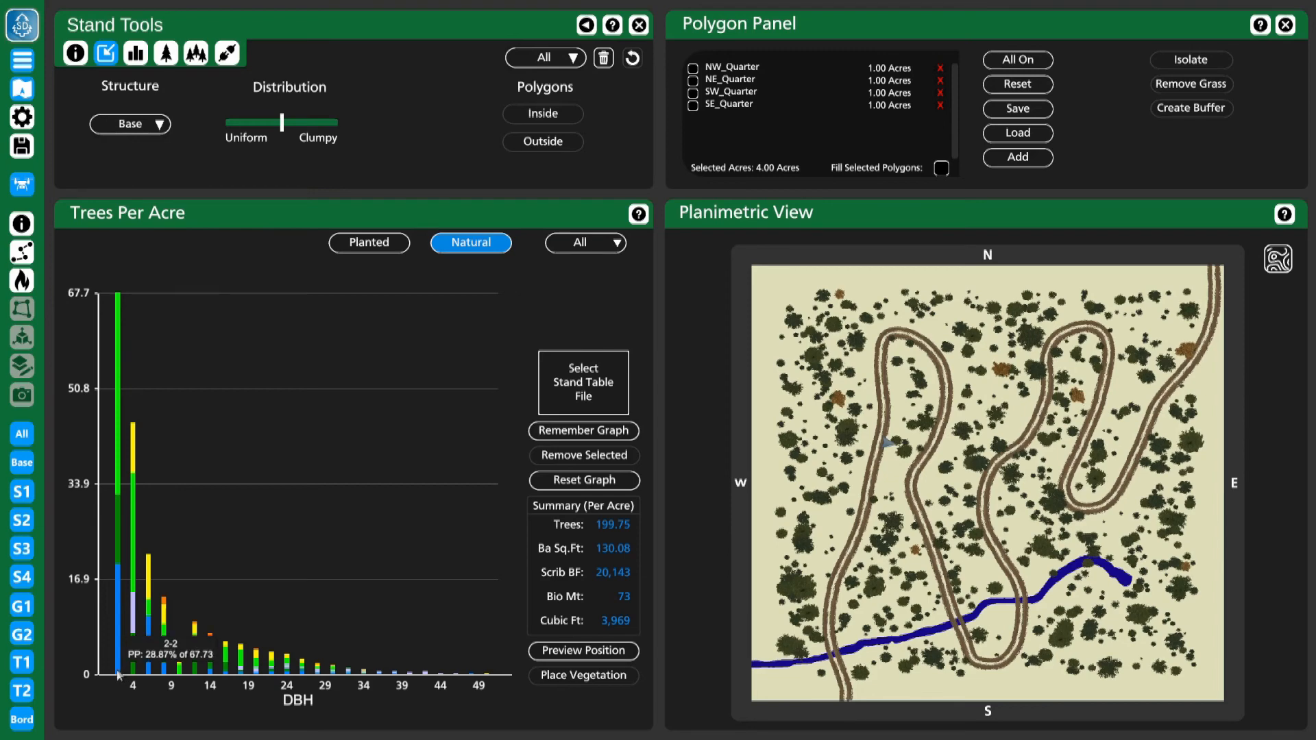
pyautogui.click(319, 672)
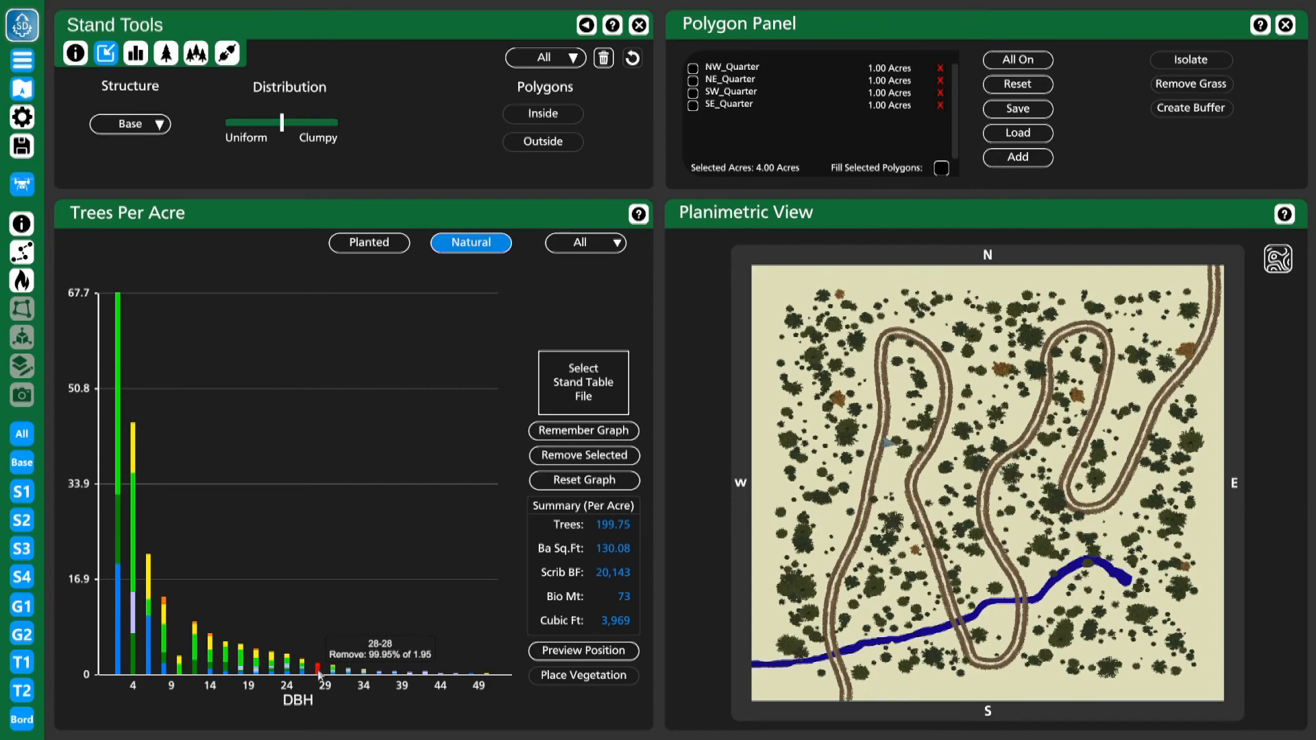
pyautogui.click(598, 484)
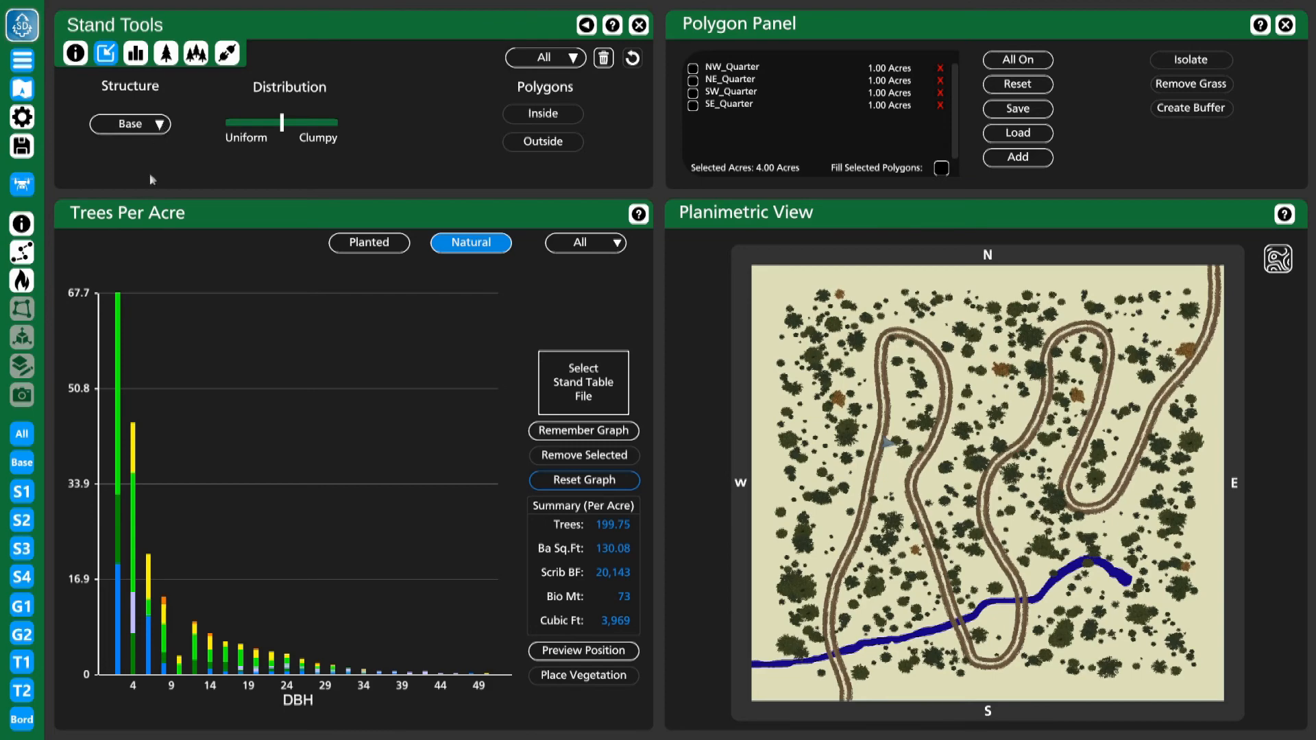
# Toggle the S1 tree structure off and back on to check its trees in the planimetric view.
pyautogui.click(22, 491)
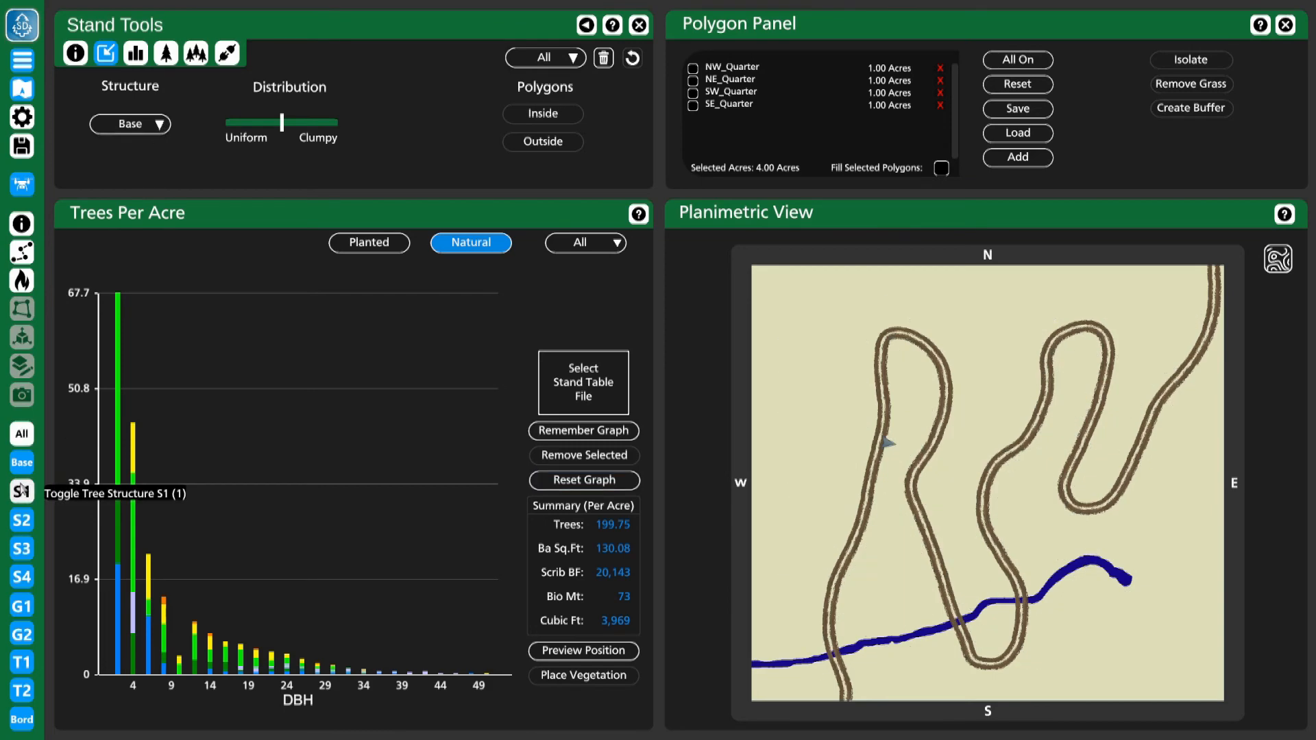
pyautogui.click(21, 499)
pyautogui.click(22, 500)
pyautogui.click(22, 501)
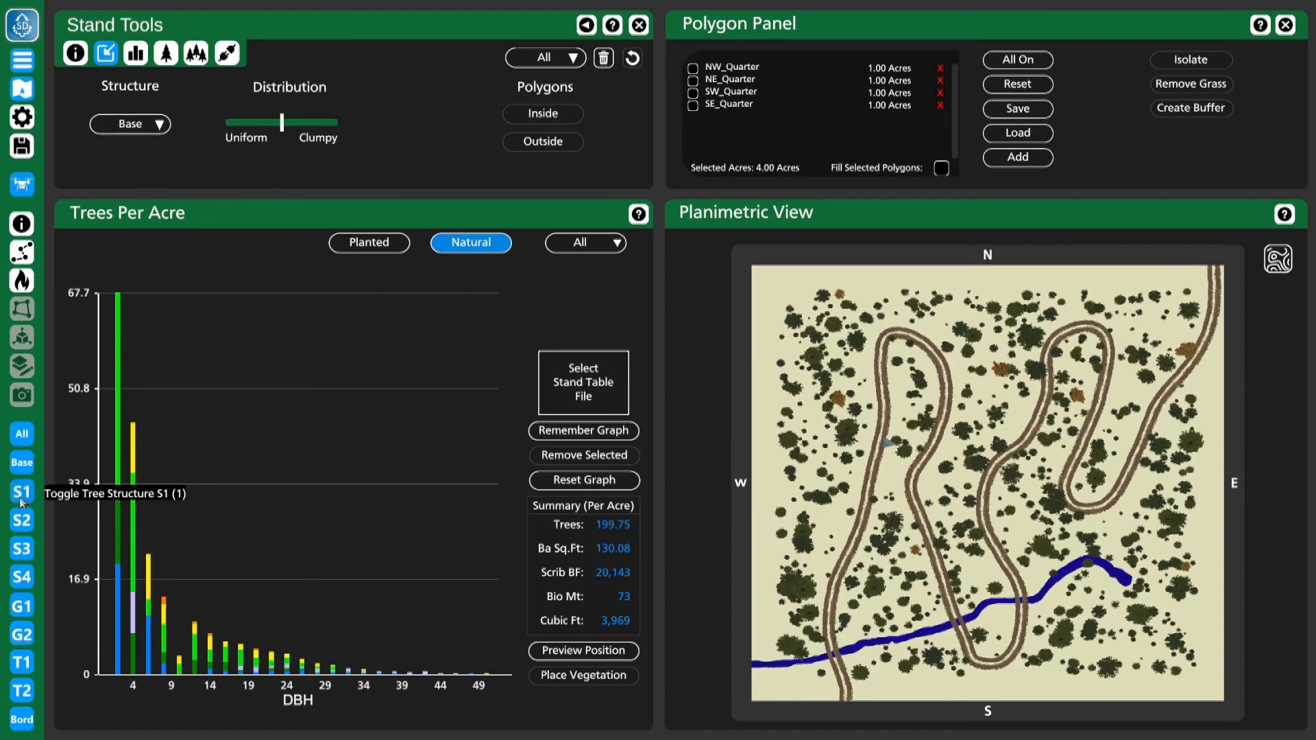
# Assign the residual trees to structure S2, preview their positions, and place the vegetation on the terrain.
pyautogui.click(162, 124)
pyautogui.click(102, 190)
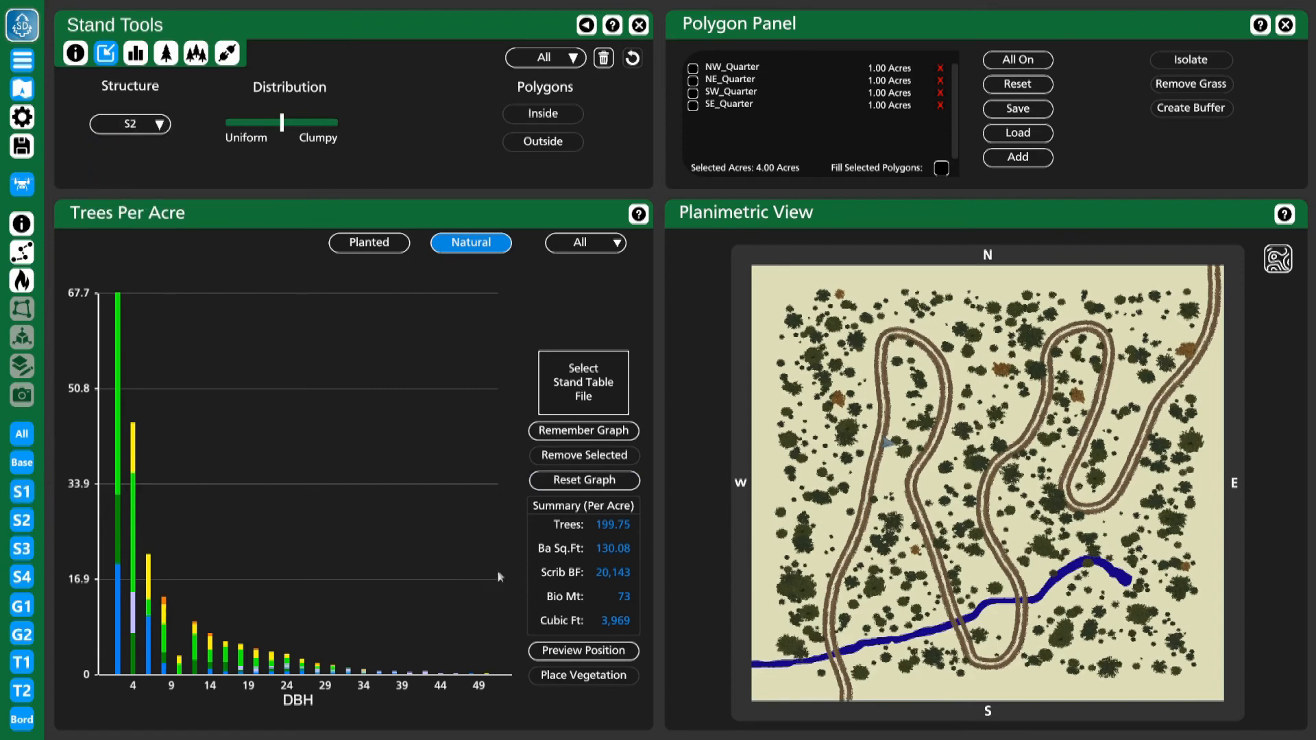
pyautogui.click(585, 655)
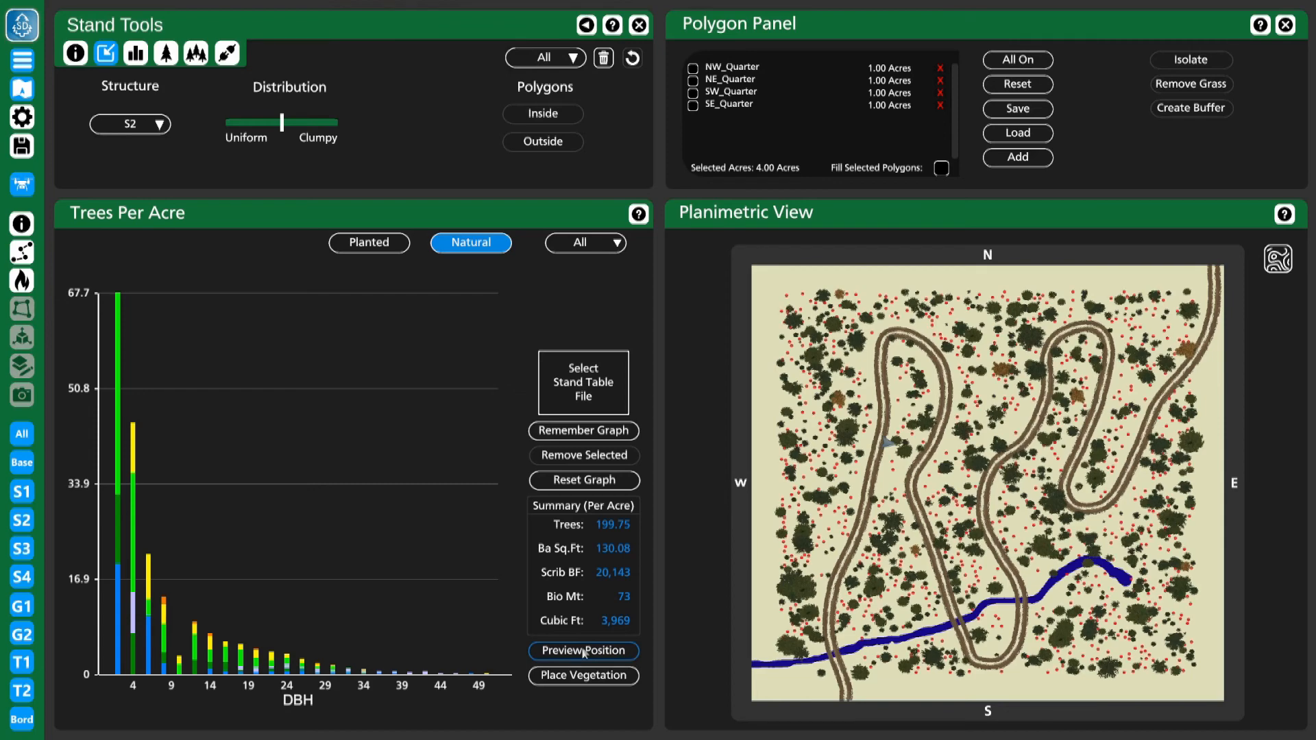
pyautogui.click(549, 678)
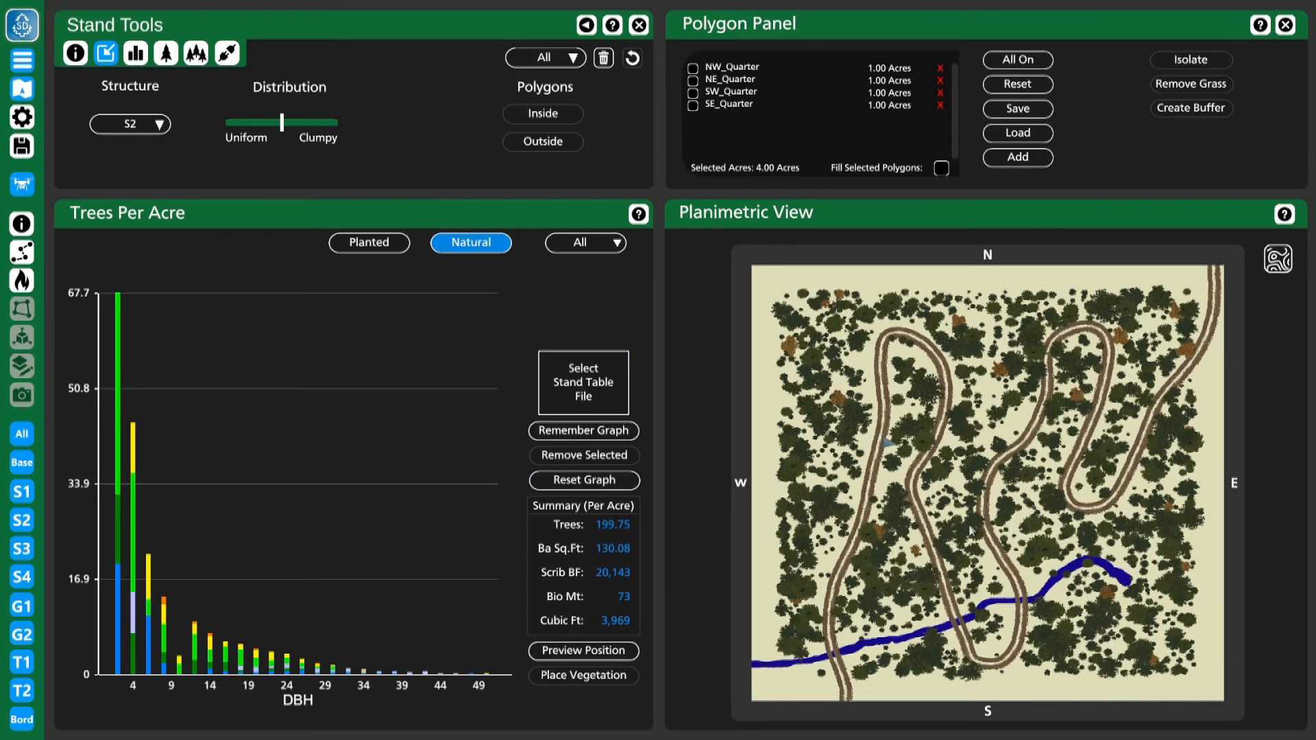
# Return to the 3D drone view and toggle the S1 structure to compare the hillside with and without its trees.
pyautogui.click(768, 349)
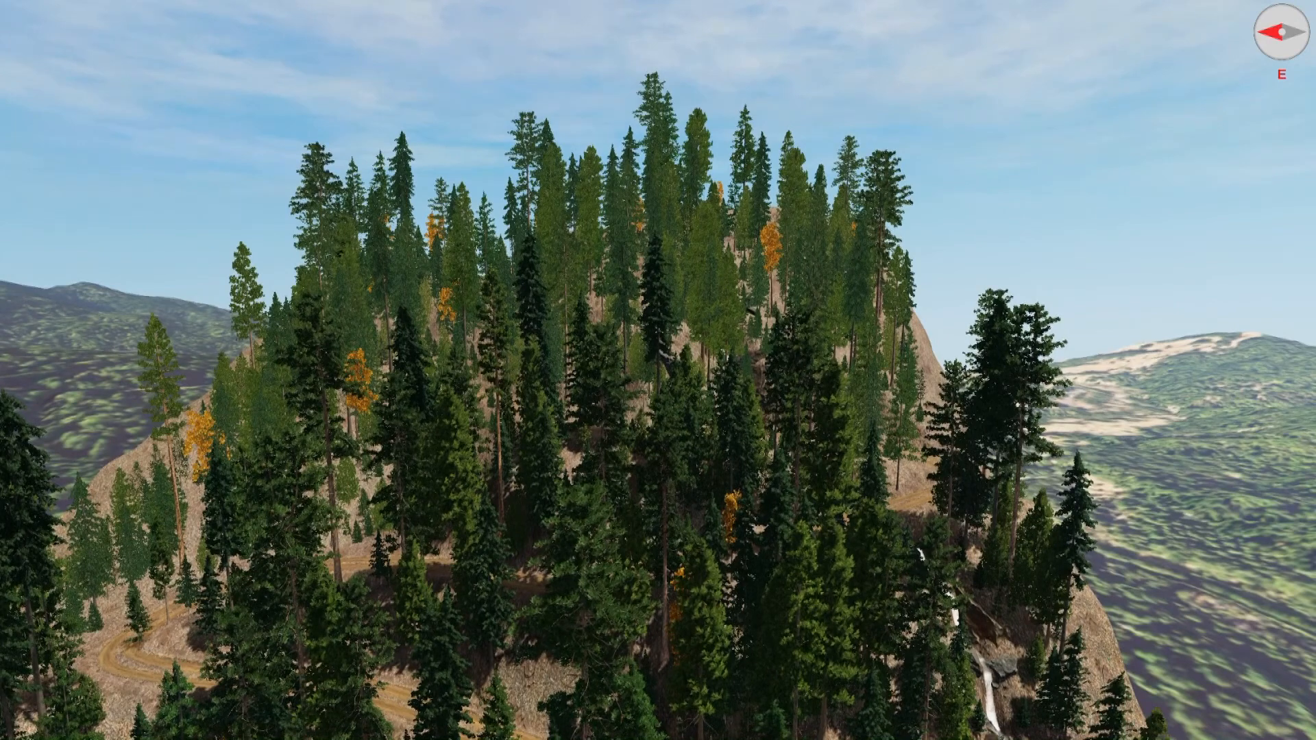
pyautogui.click(660, 375)
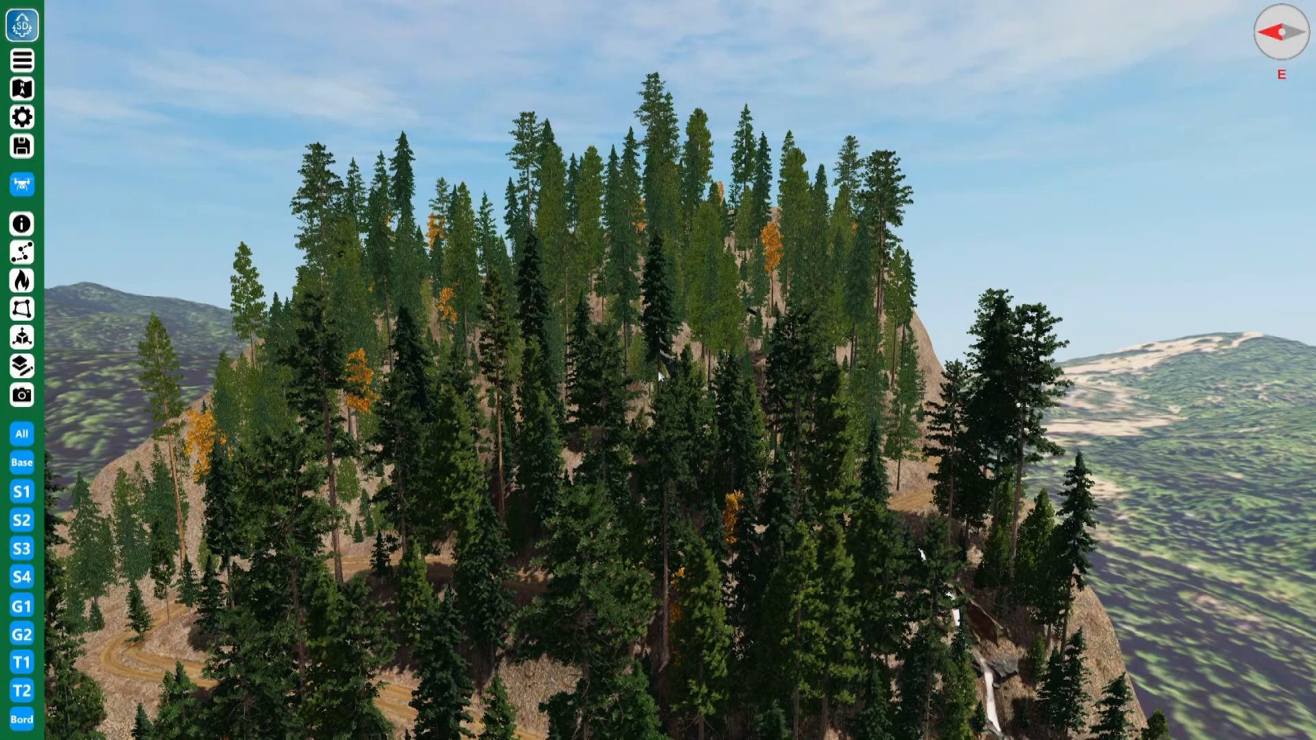
pyautogui.press('1')
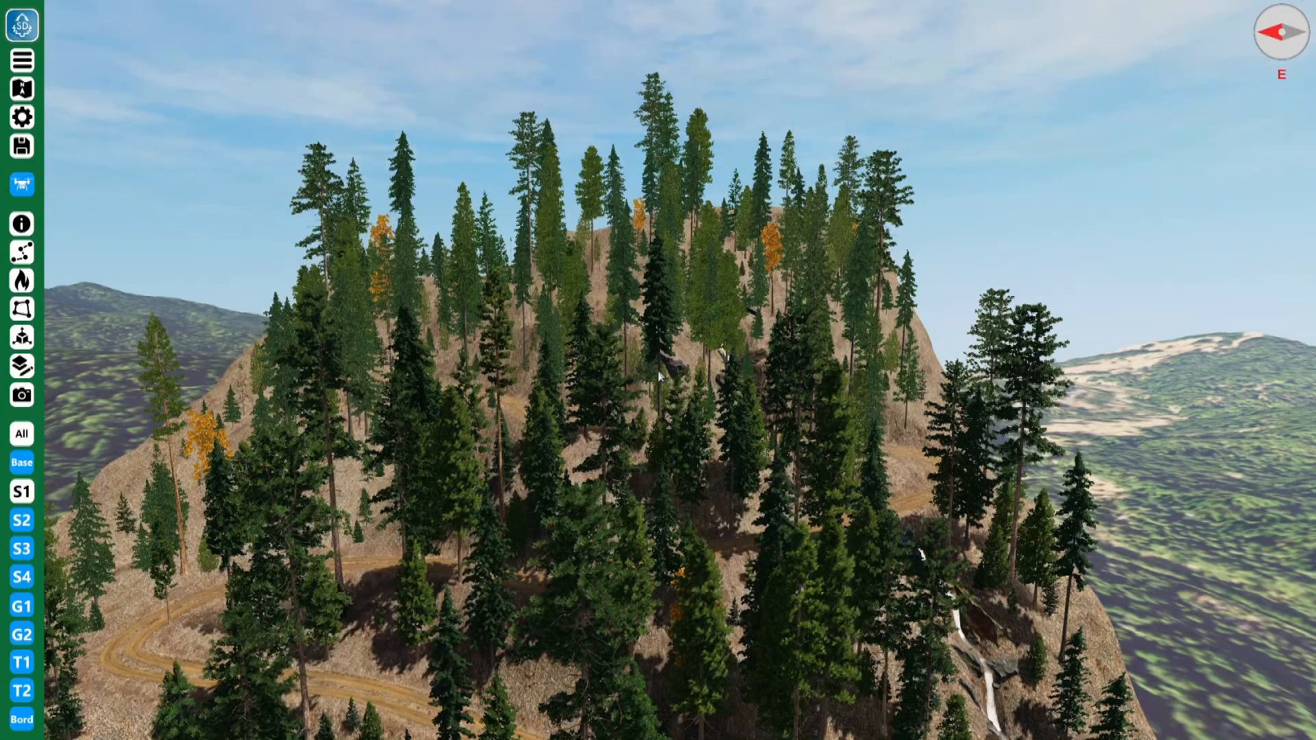
pyautogui.press('1')
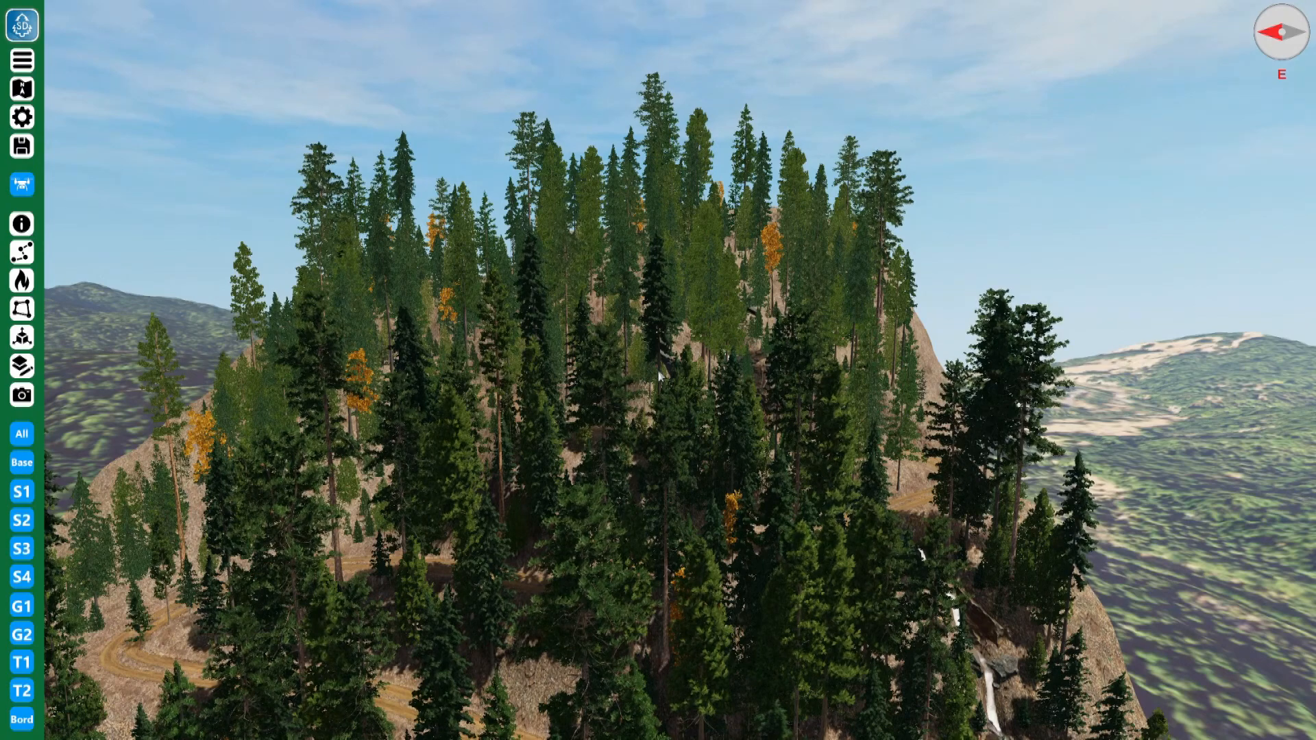
pyautogui.press('1')
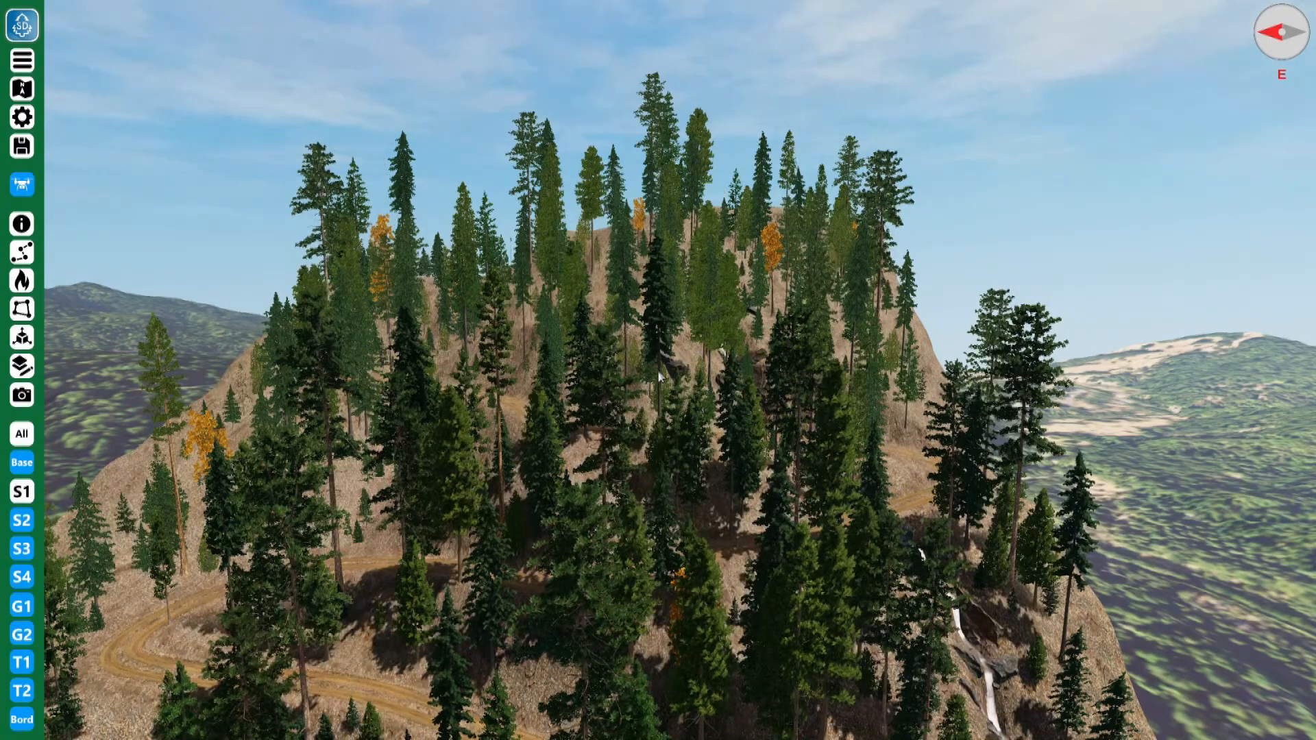
# Fly the drone in along the creek and back out to inspect the residual trees on the slope.
pyautogui.scroll(3, 660, 375)
pyautogui.moveTo(873, 442); pyautogui.dragTo(563, 397)
pyautogui.press('w')
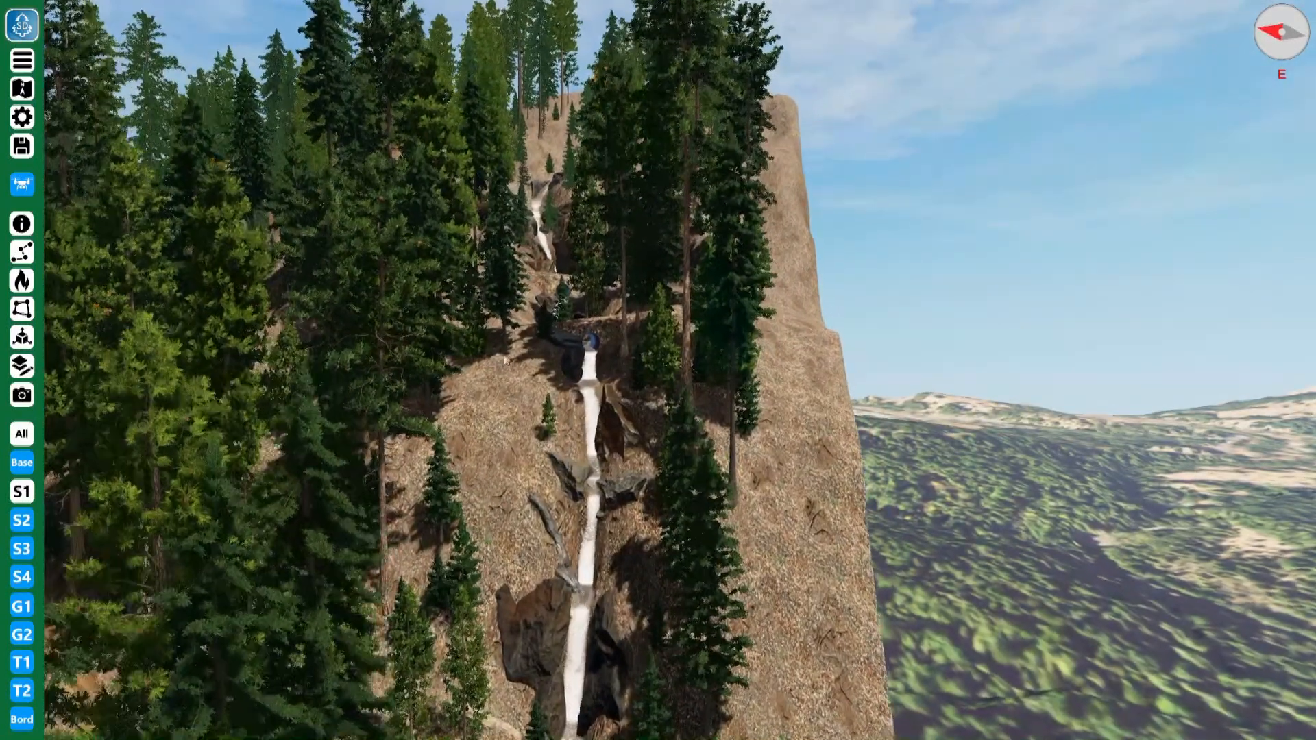
pyautogui.moveTo(508, 480); pyautogui.dragTo(581, 372)
pyautogui.press('w')
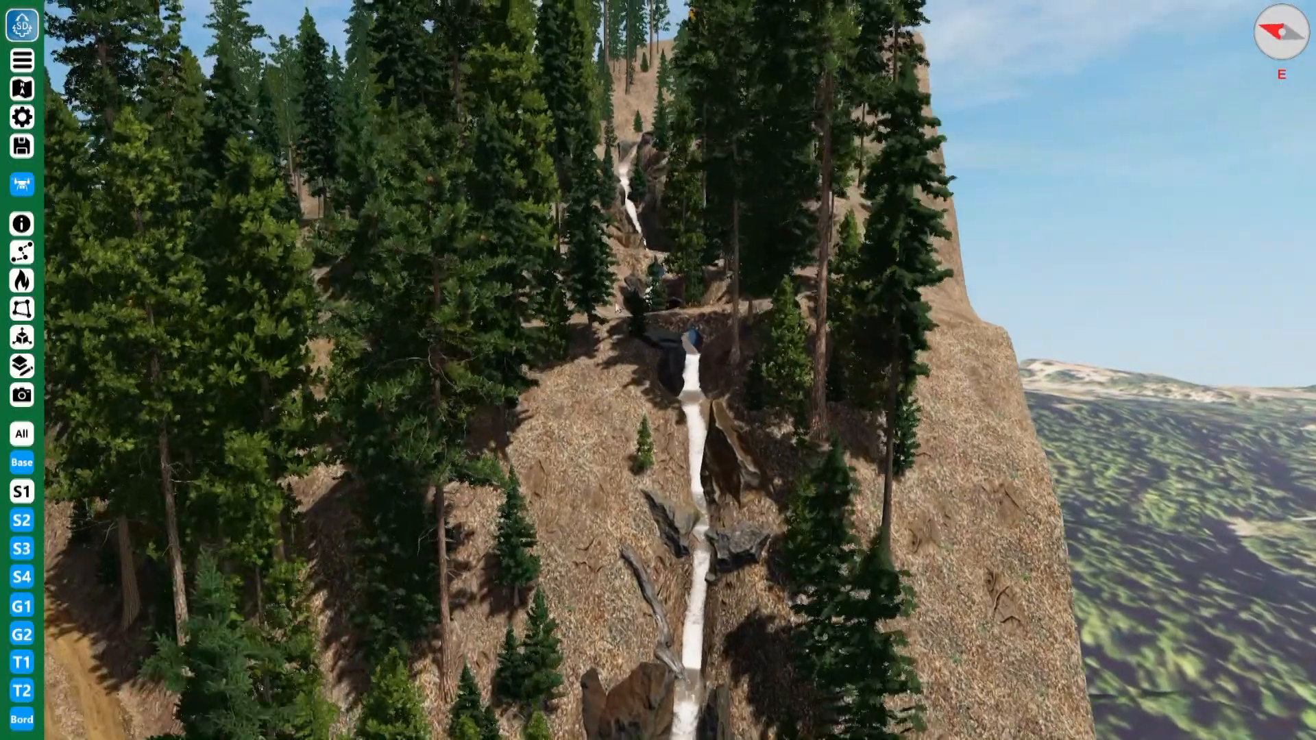
pyautogui.press('w')
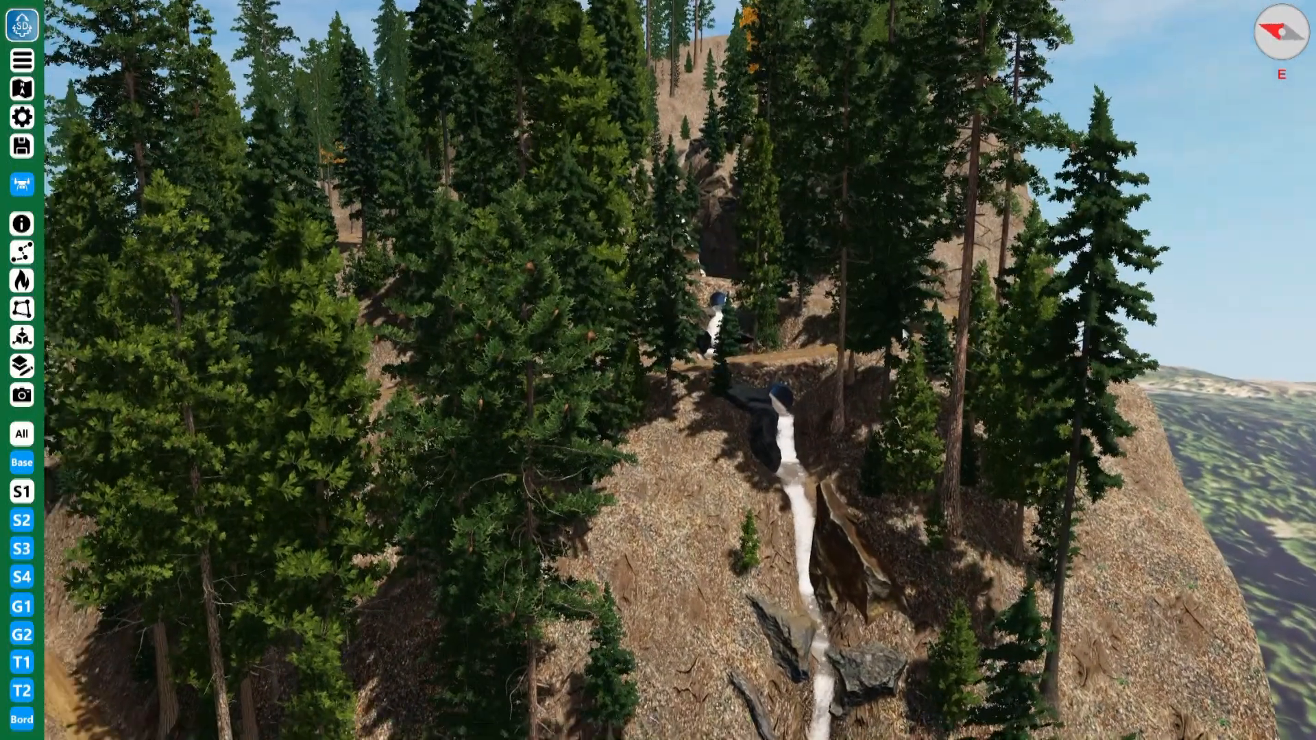
pyautogui.press('s')
pyautogui.press('d')
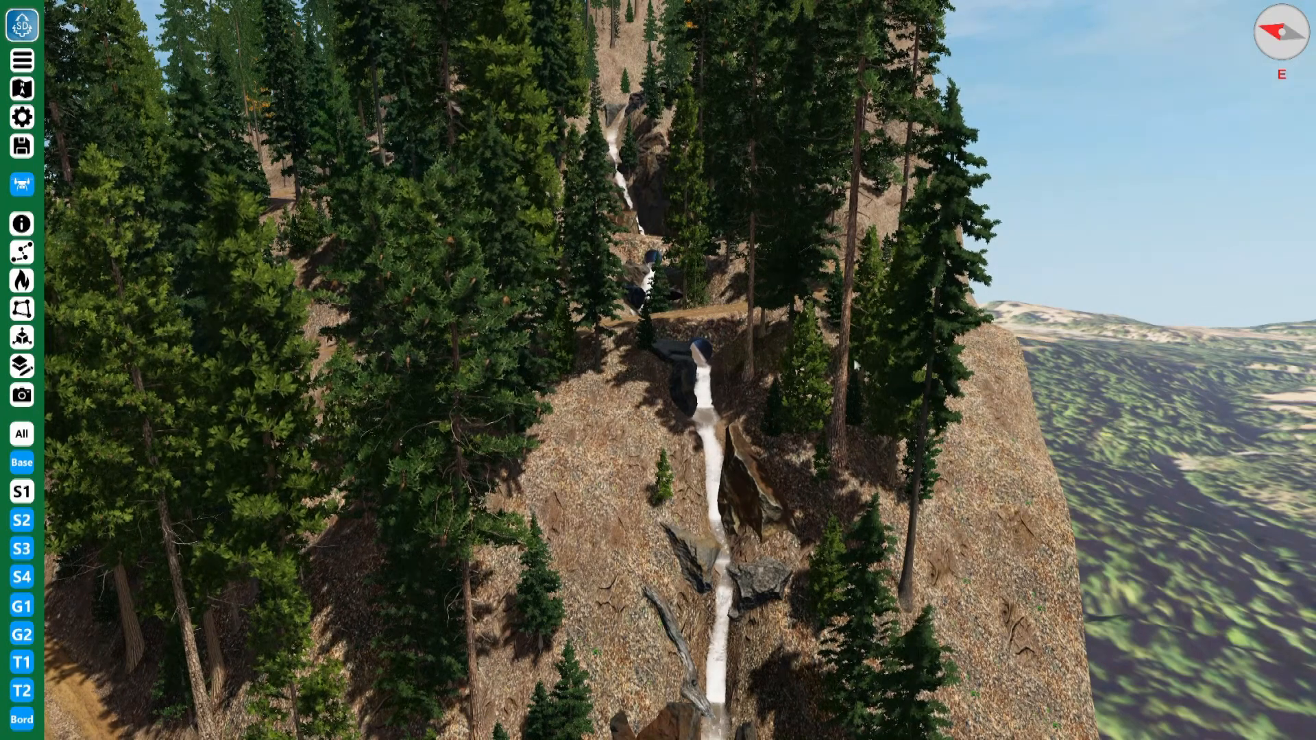
pyautogui.moveTo(898, 128); pyautogui.dragTo(754, 115, button='right')
pyautogui.press('s')
pyautogui.moveTo(700, 310); pyautogui.dragTo(731, 395, button='right')
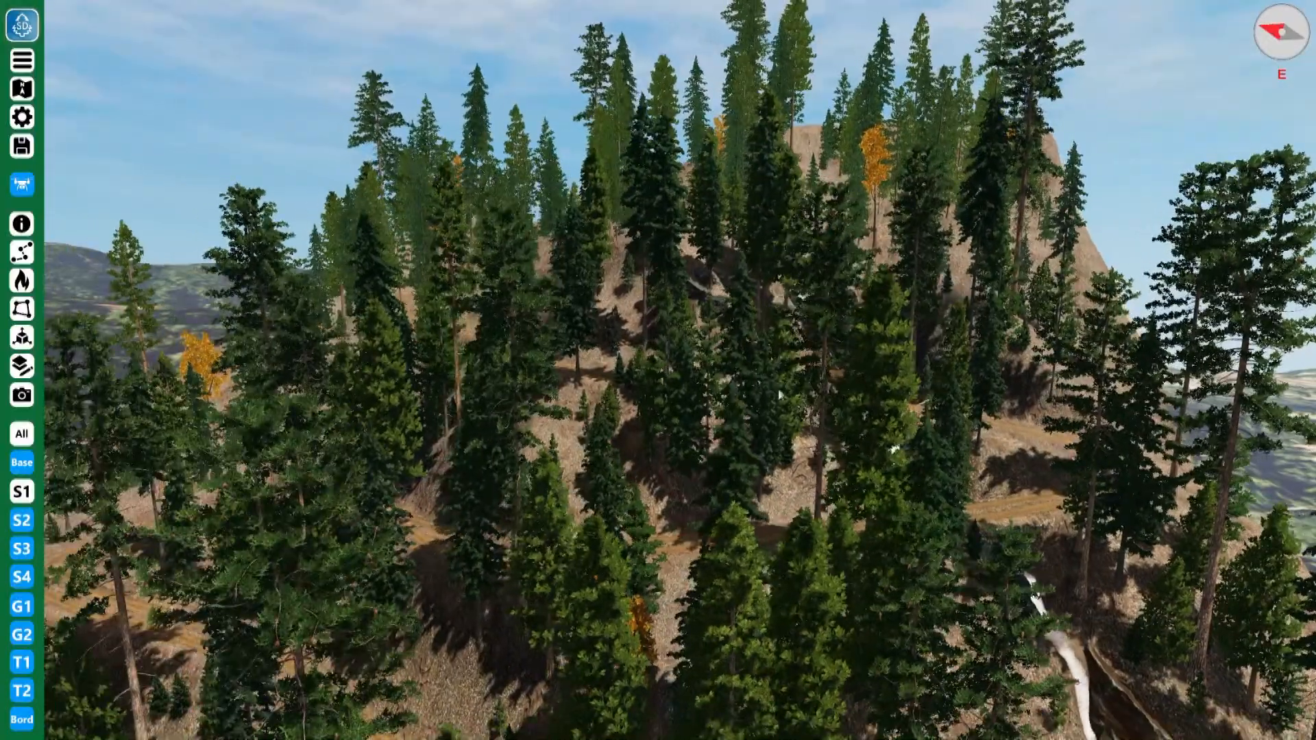
# Reopen the stand tools and load the stand table Residuals 20 Year Growth.csv from the Example 2 folder.
pyautogui.press('Tab')
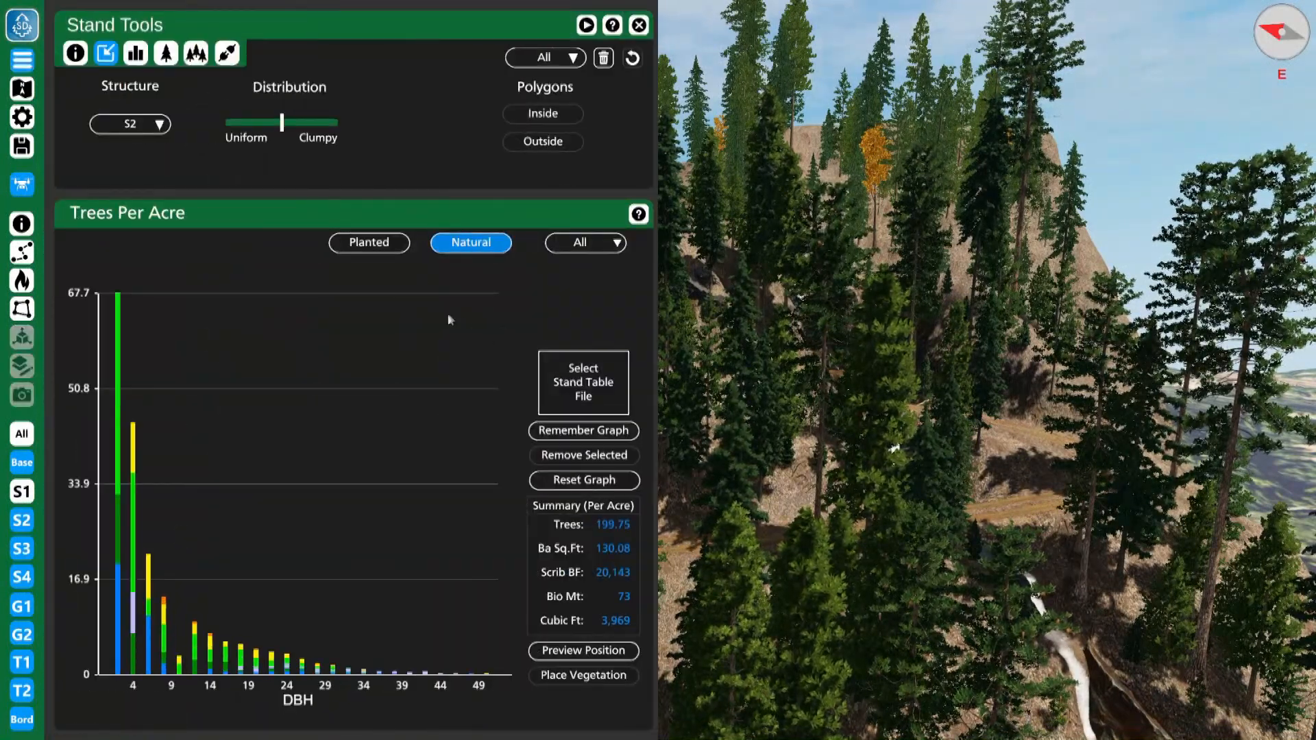
pyautogui.click(561, 373)
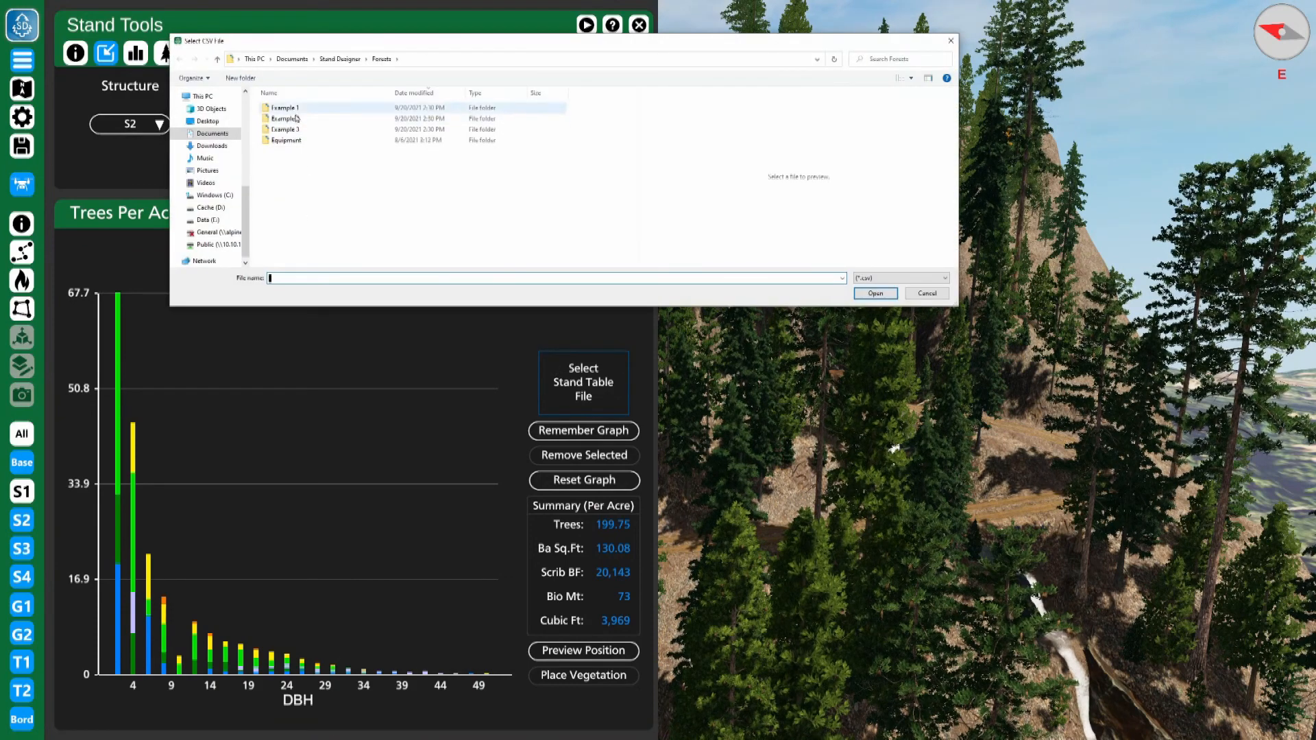
pyautogui.doubleClick(287, 118)
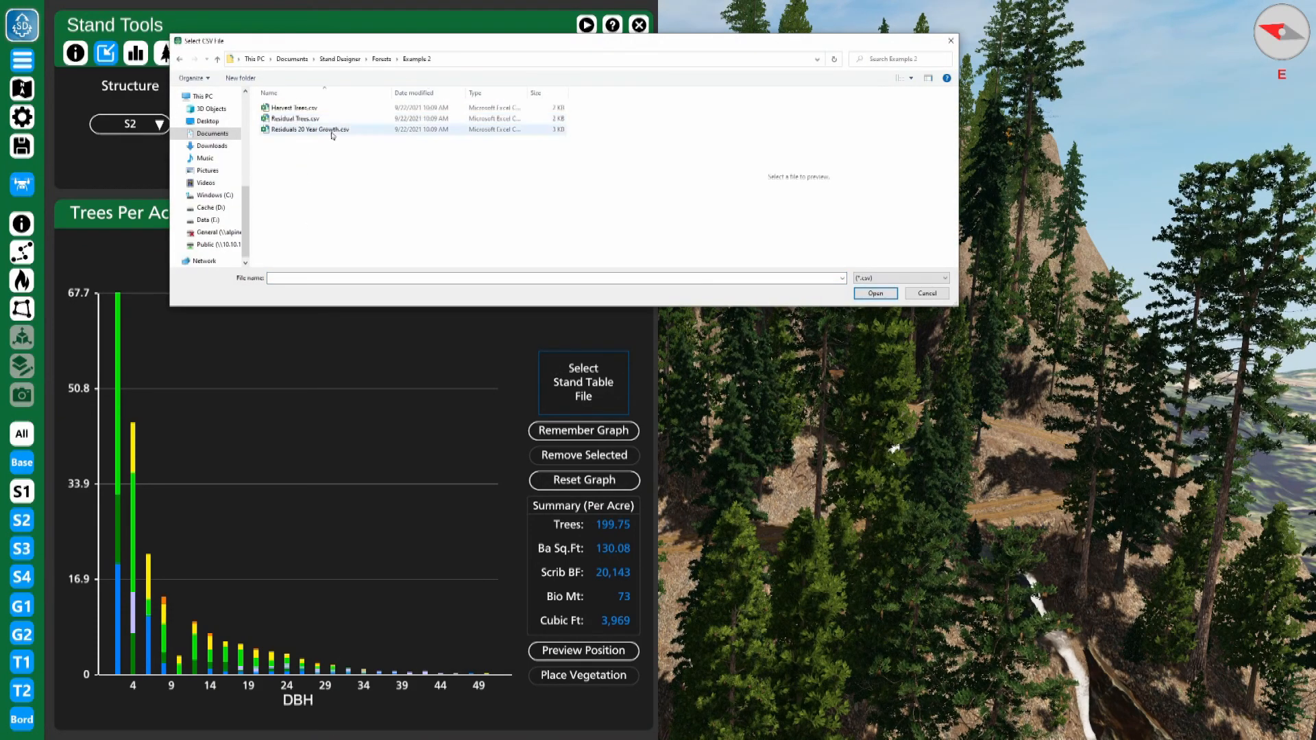
pyautogui.click(289, 133)
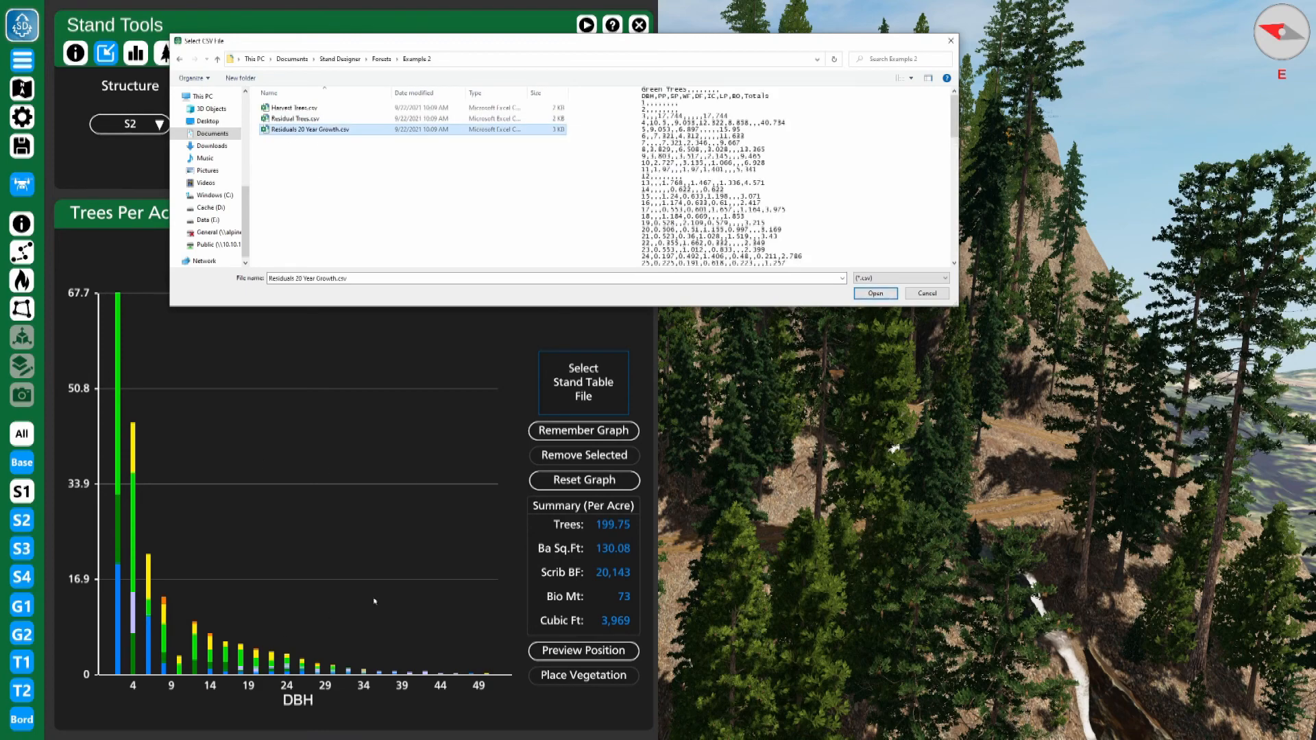
pyautogui.click(888, 297)
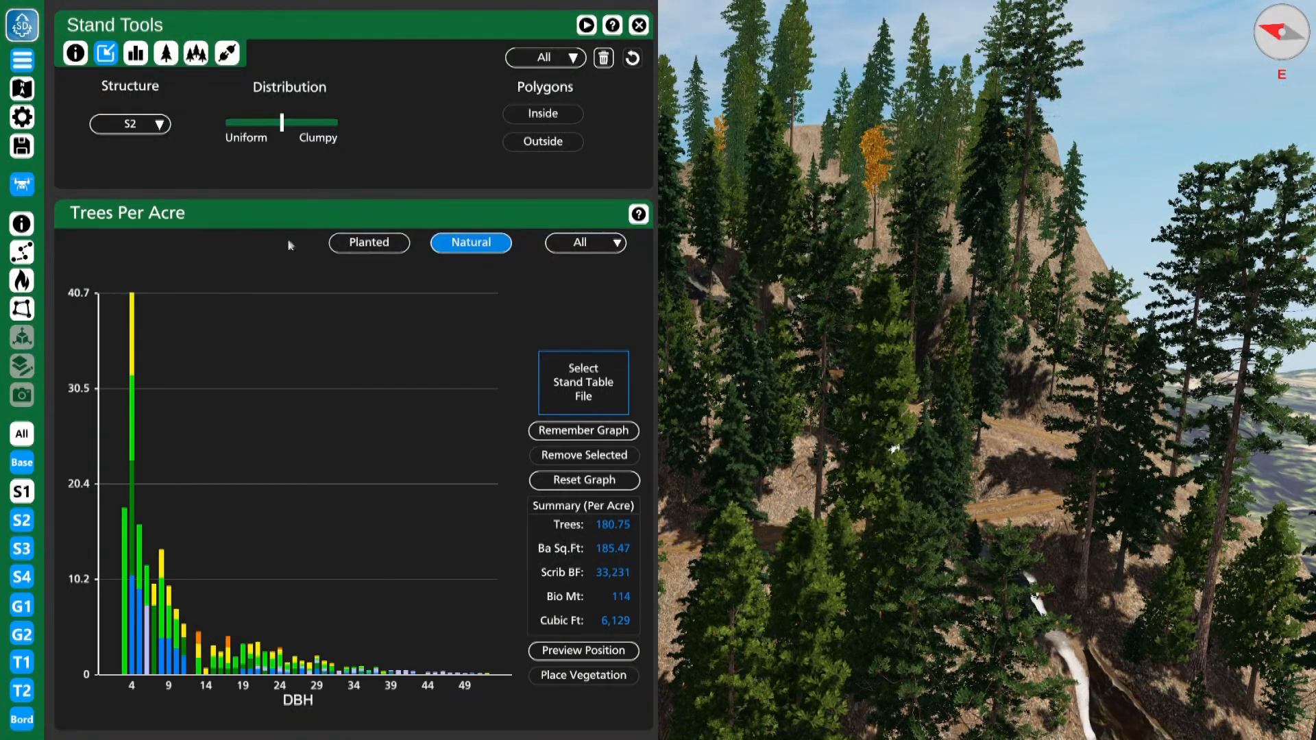
# Assign the 20-year growth trees to structure S3, preview their positions, and place the vegetation.
pyautogui.click(159, 124)
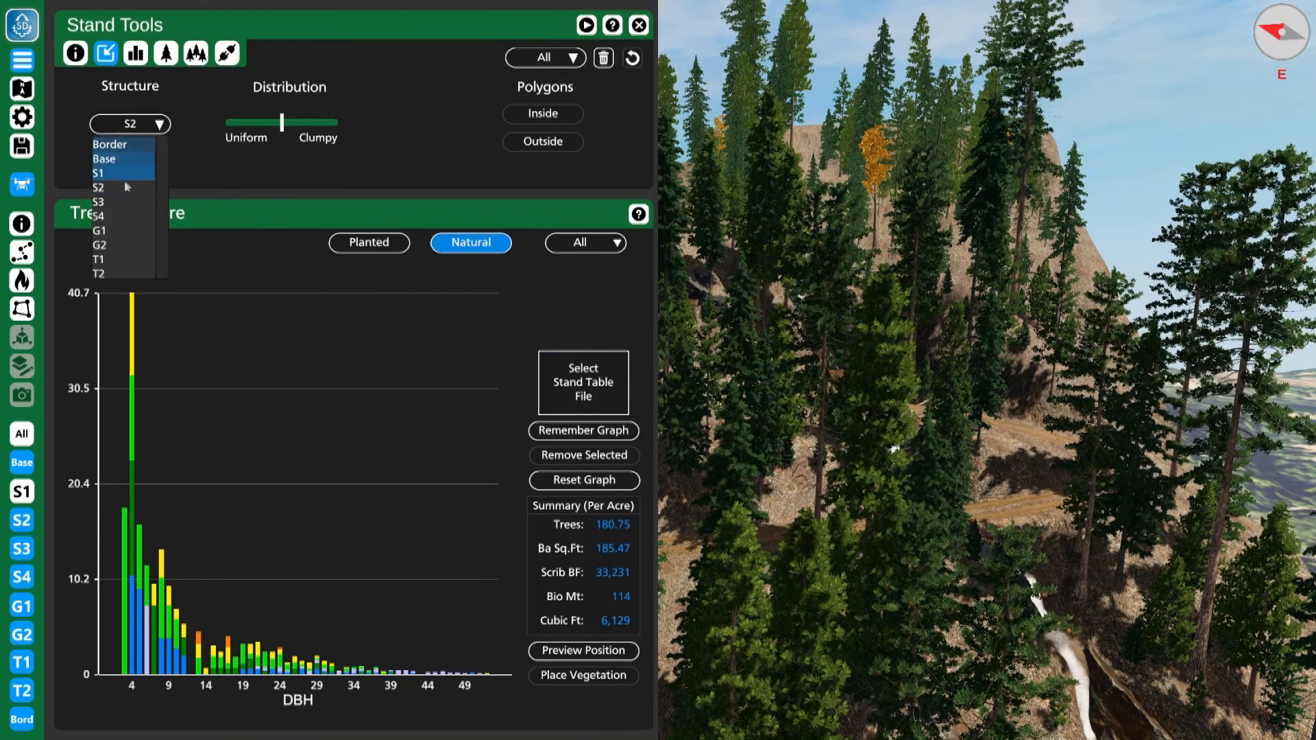
pyautogui.click(109, 205)
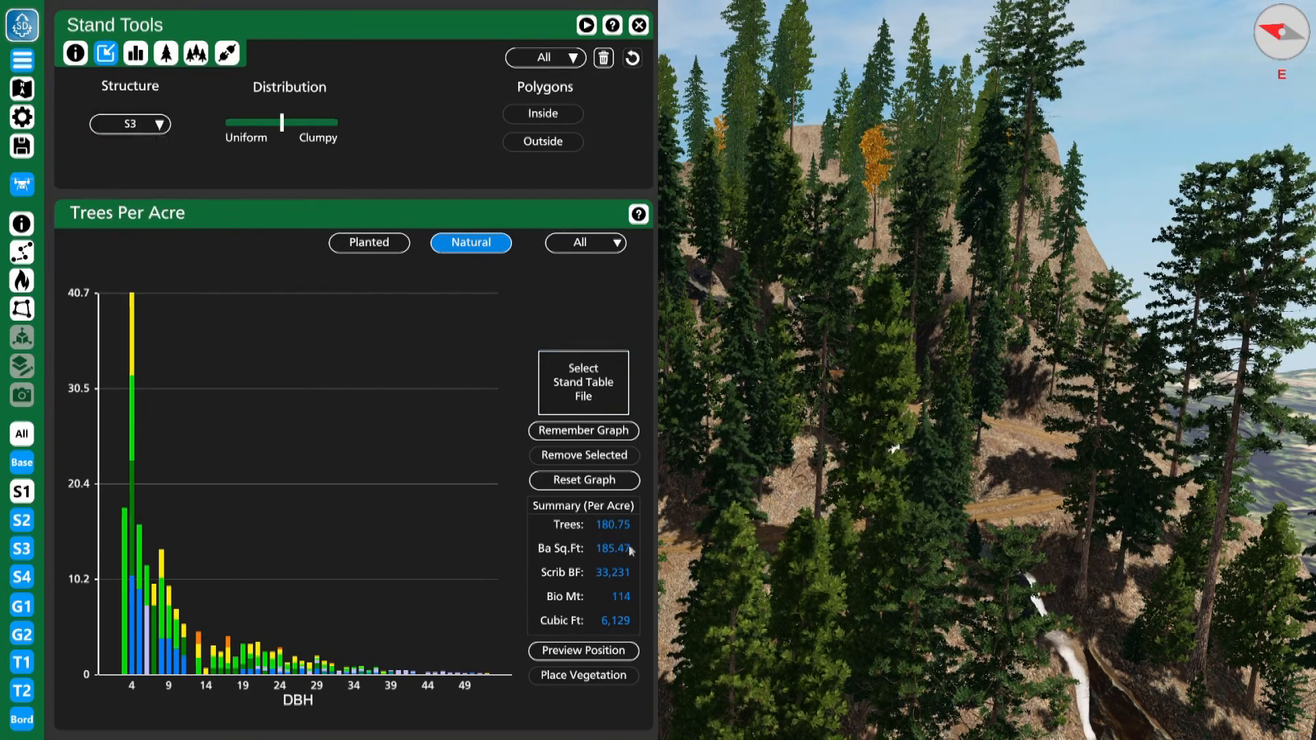
pyautogui.click(568, 654)
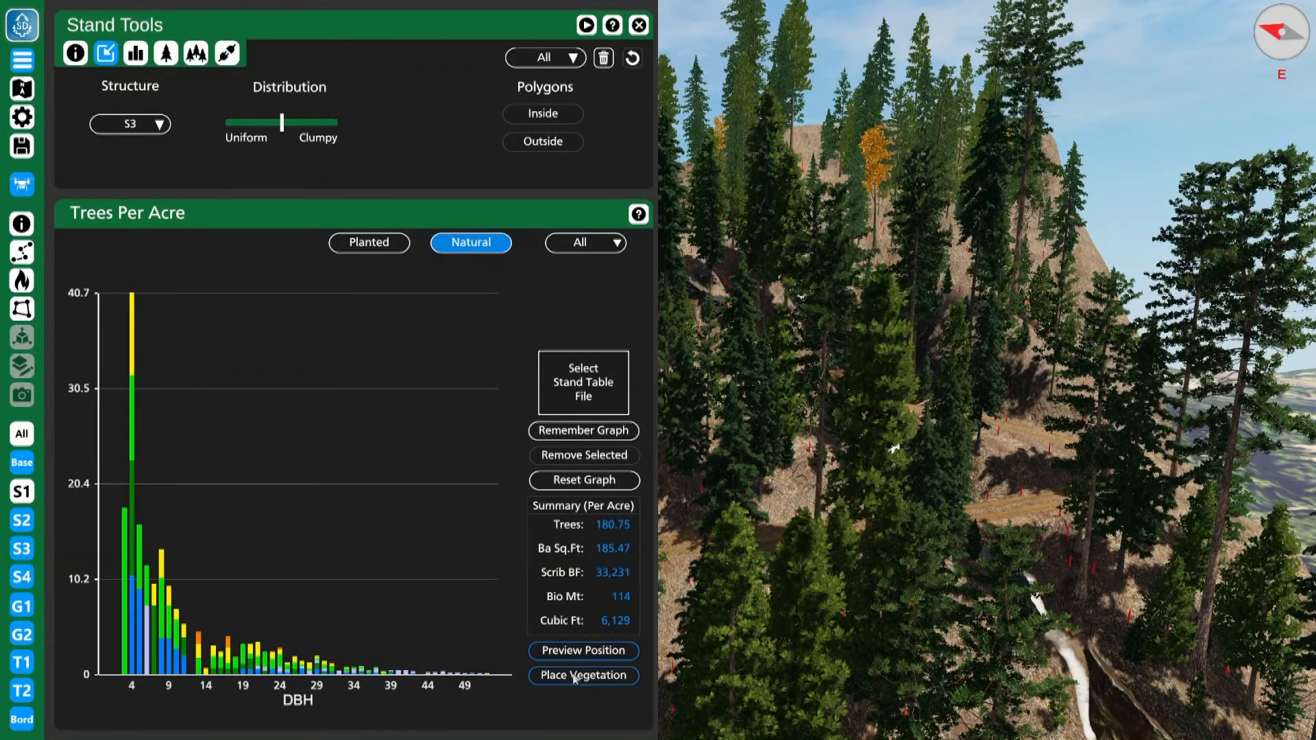
pyautogui.click(579, 677)
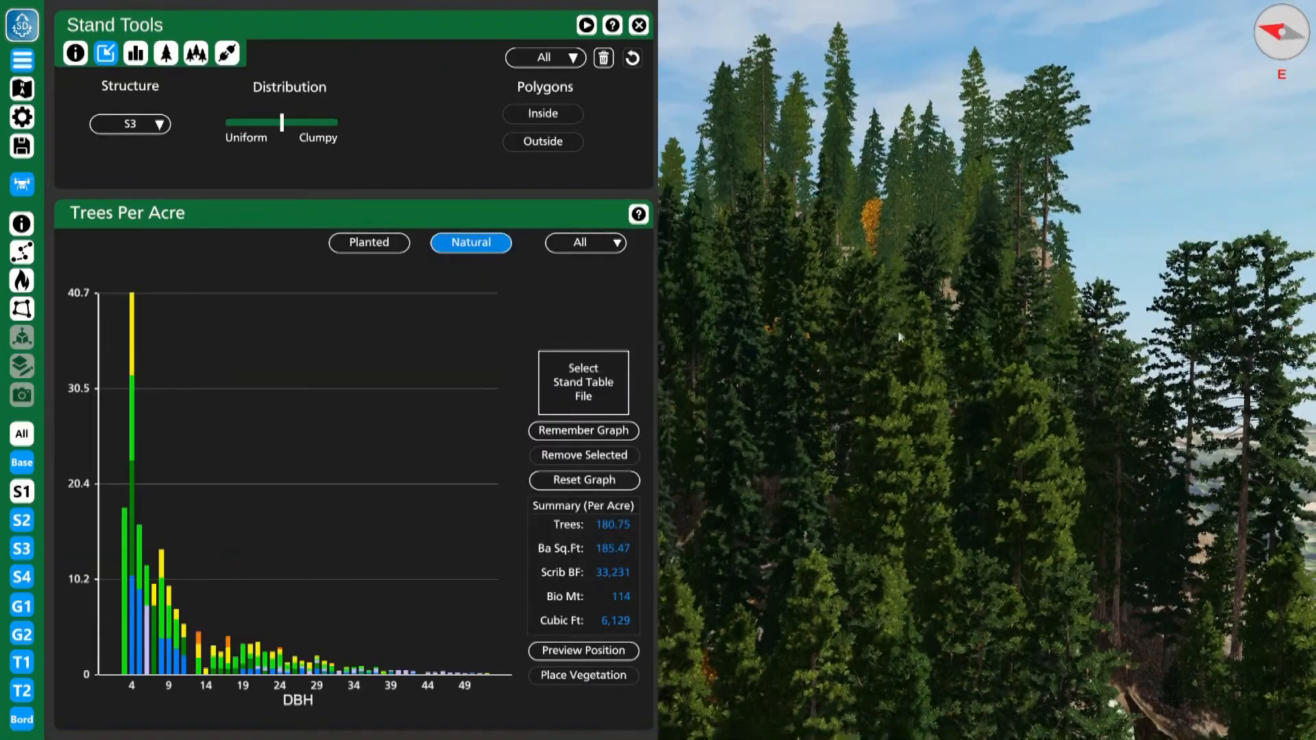
# Toggle structures S1, S2 and S3 in the 3D view to compare the tree stages on the hillside.
pyautogui.click(22, 549)
pyautogui.click(22, 520)
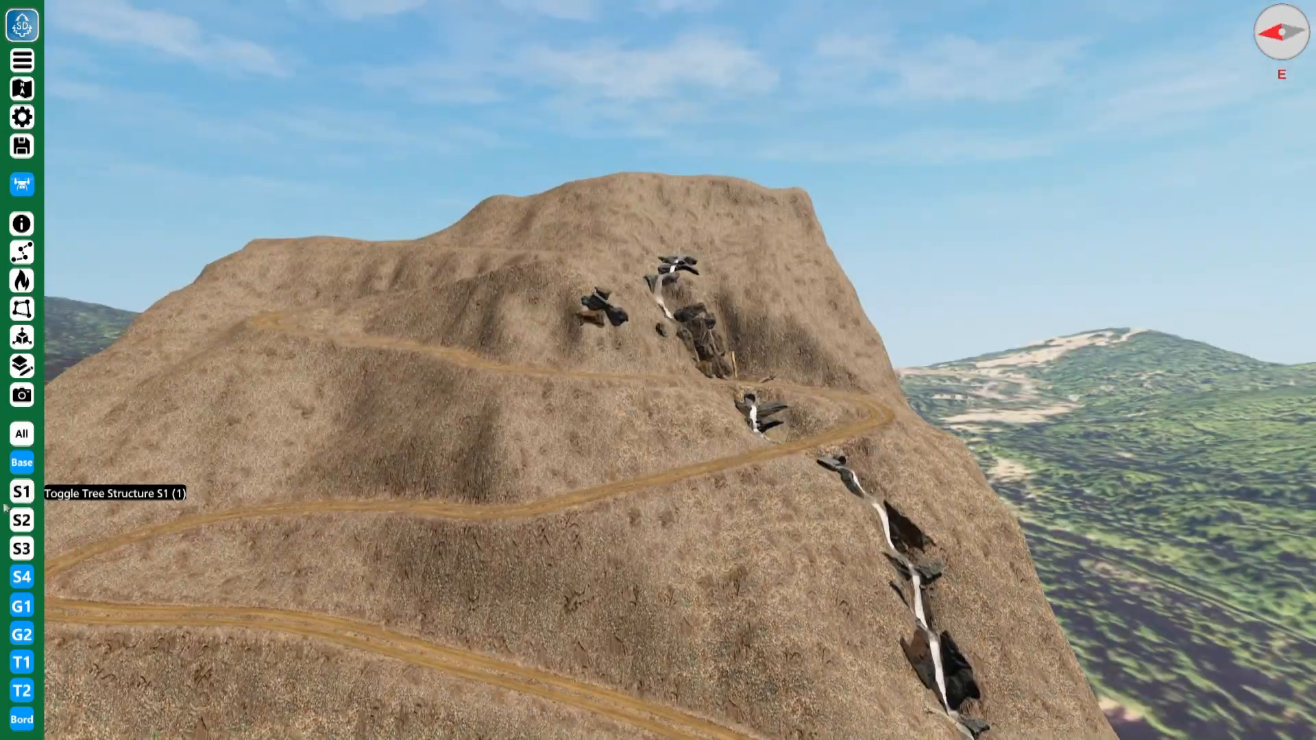
pyautogui.click(23, 521)
pyautogui.click(26, 525)
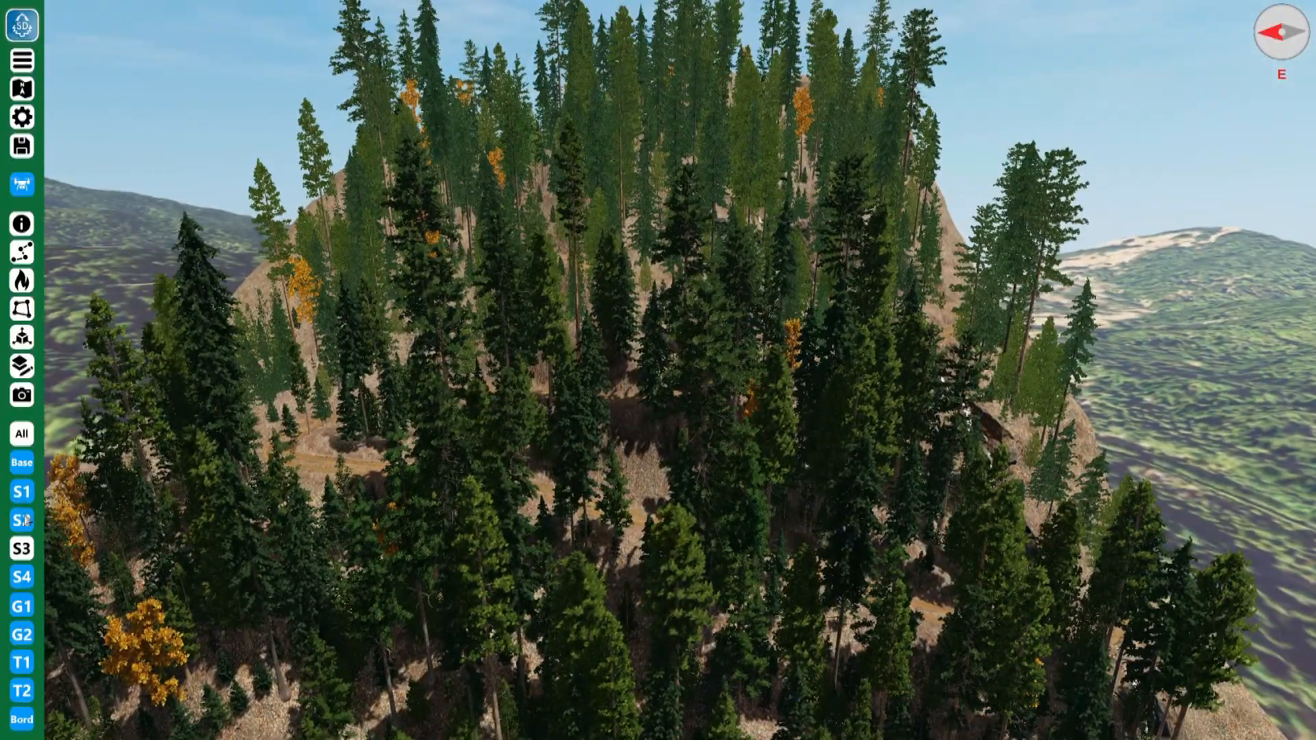
# Switch back and forth between structures S2 and S3 to compare the residual trees with the 20-year growth trees.
pyautogui.click(28, 526)
pyautogui.click(22, 491)
pyautogui.click(28, 547)
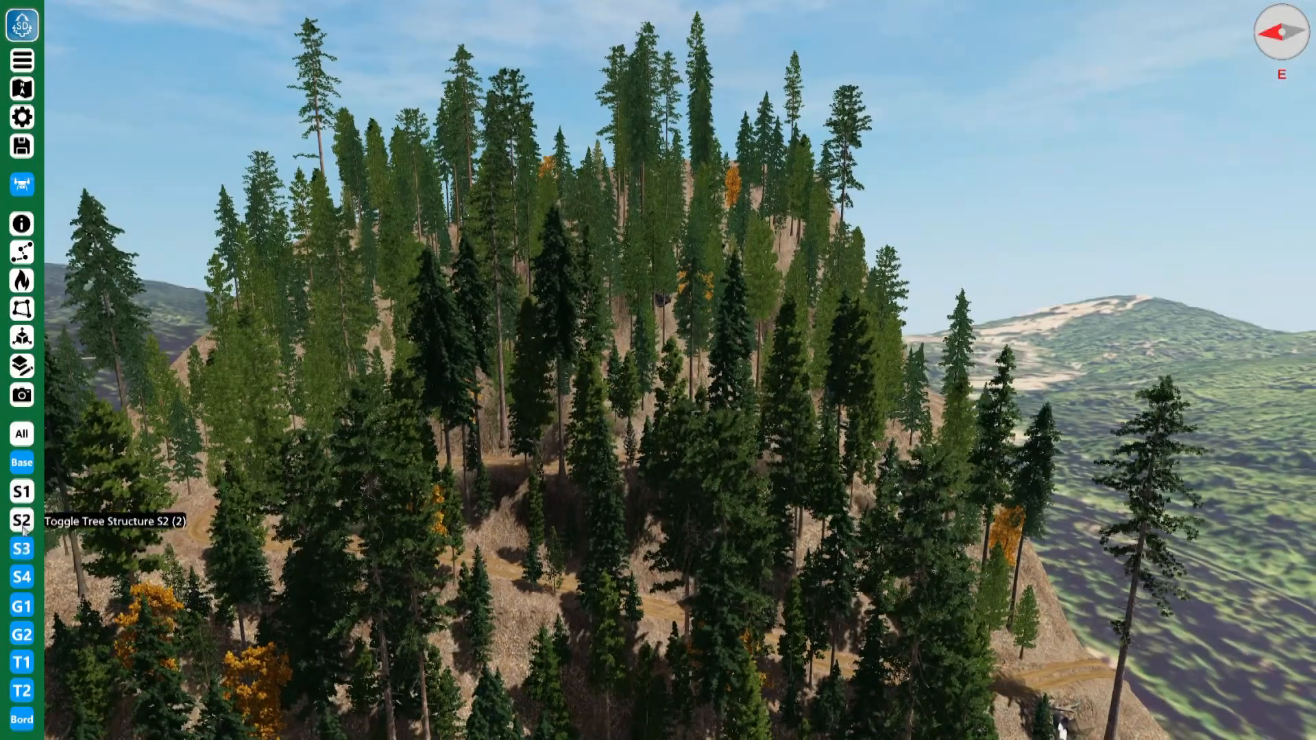
pyautogui.click(27, 526)
pyautogui.click(21, 552)
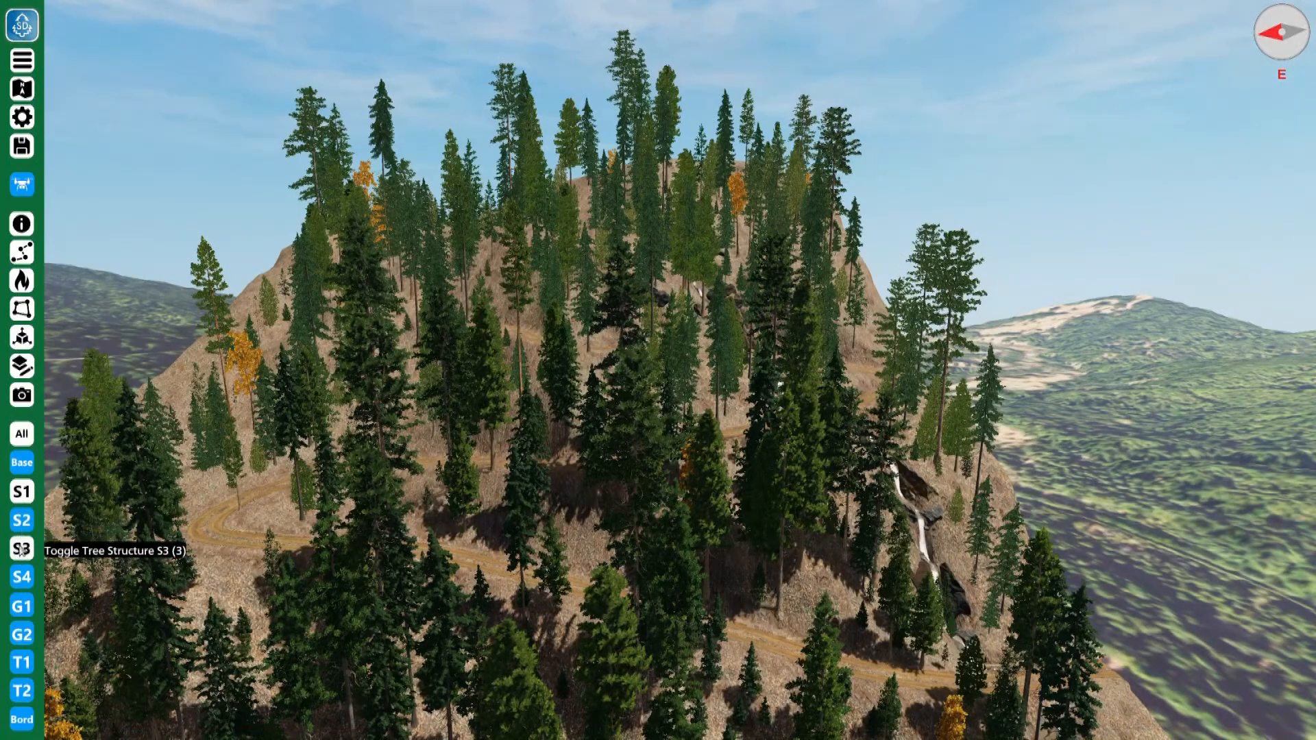
pyautogui.click(21, 550)
pyautogui.click(24, 522)
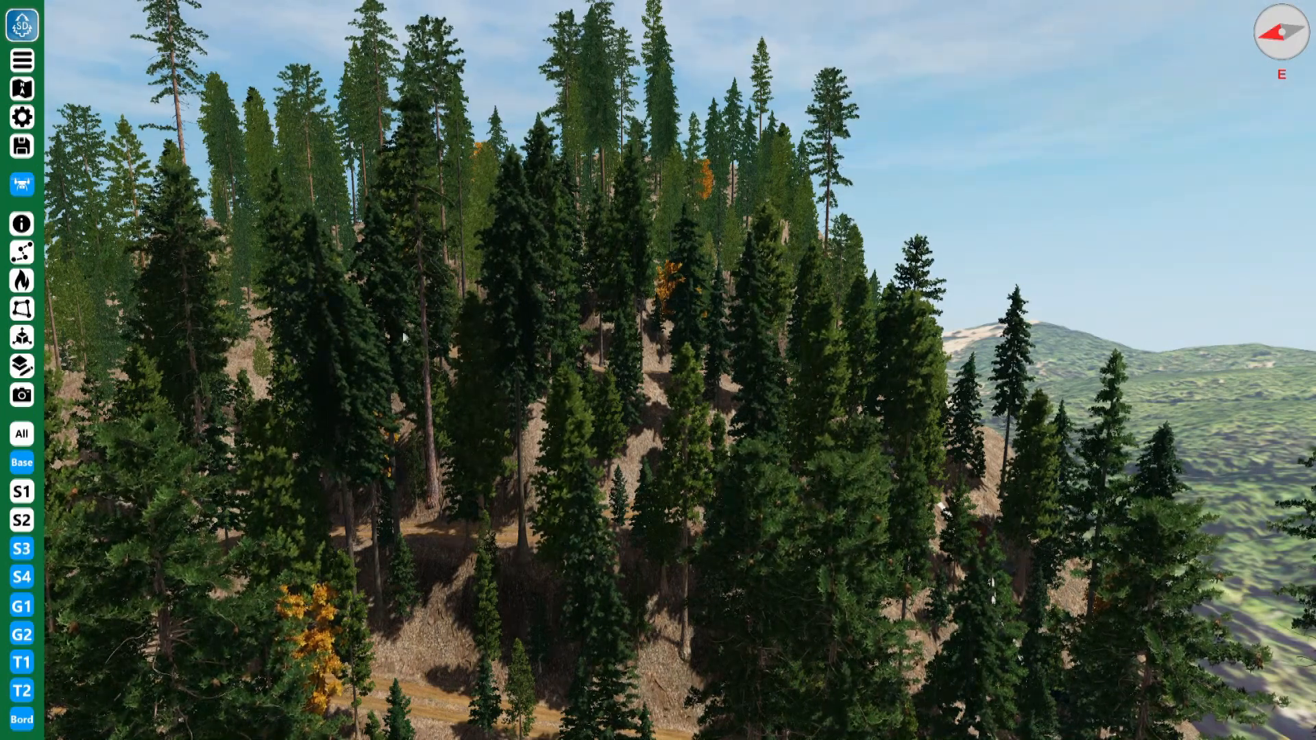
# Save the forest as Switch Back Mountain (Example 2).vl in the Forests folder and return to the stand.
pyautogui.press('Tab')
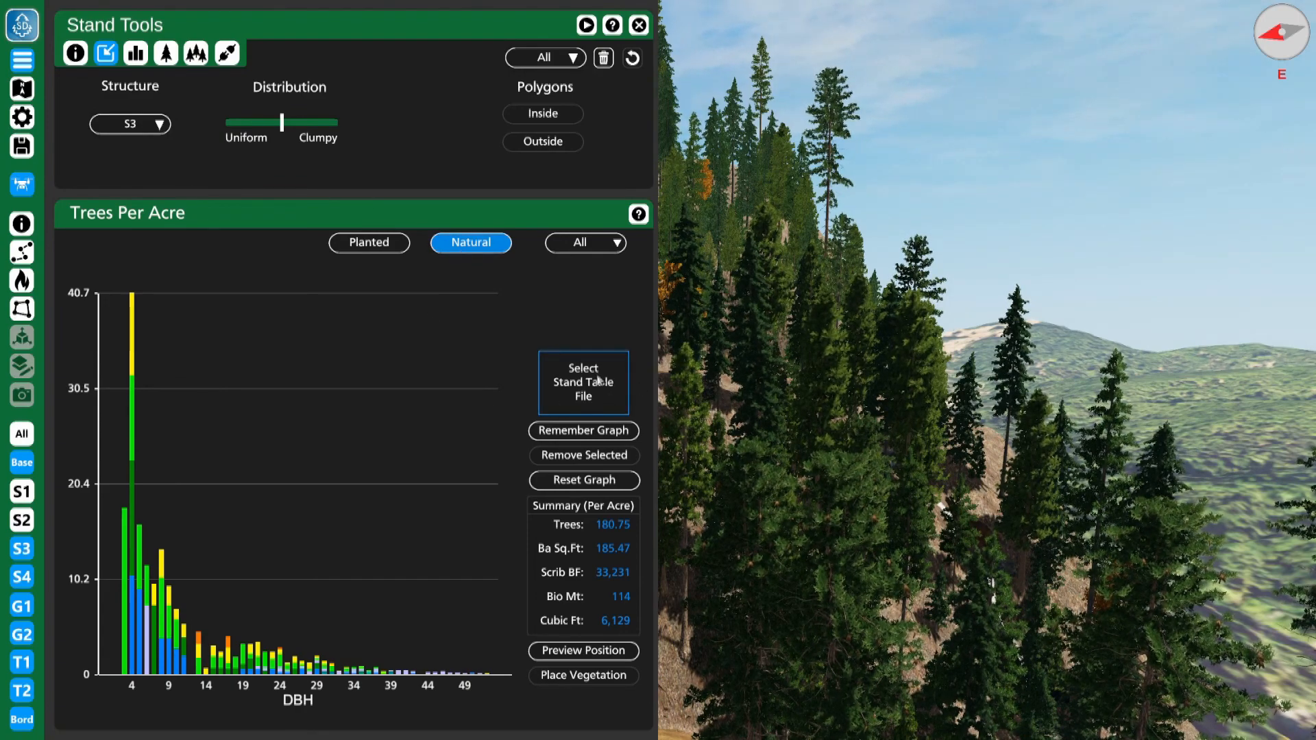
pyautogui.moveTo(910, 300); pyautogui.dragTo(822, 312)
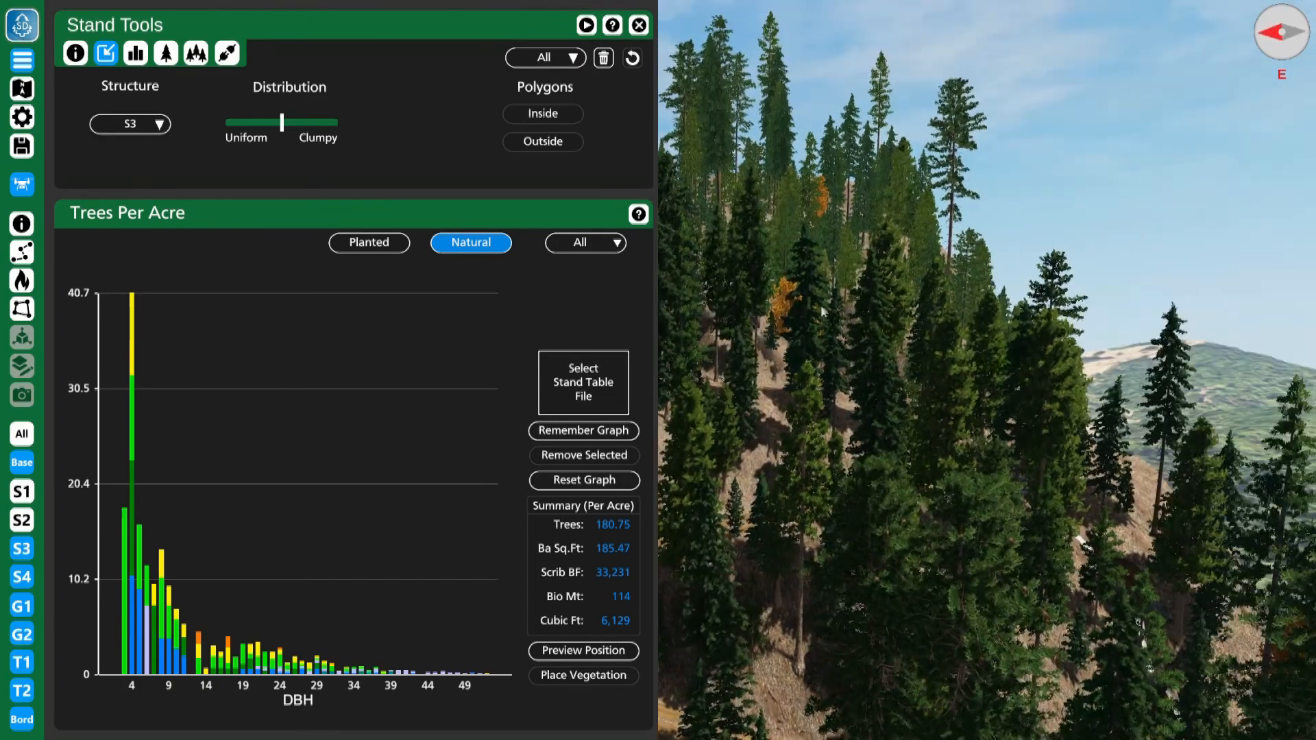
pyautogui.click(24, 28)
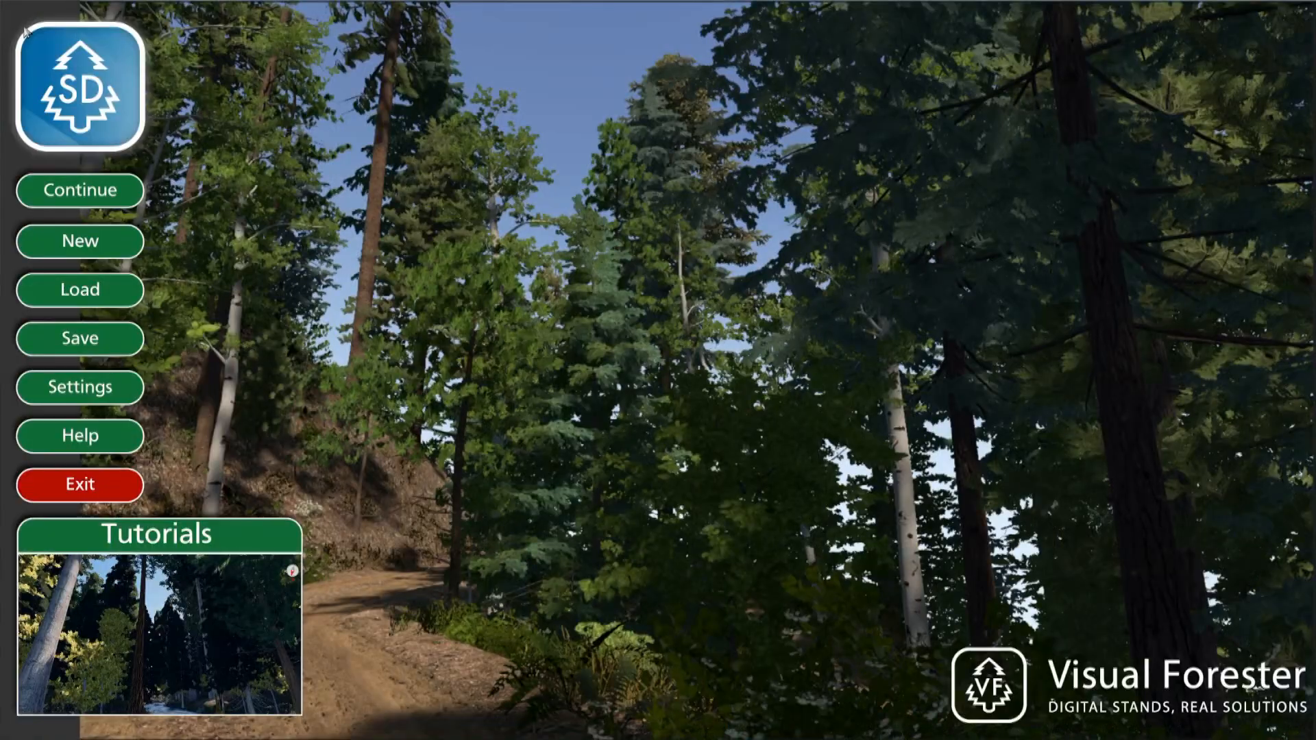
pyautogui.click(80, 338)
pyautogui.click(297, 257)
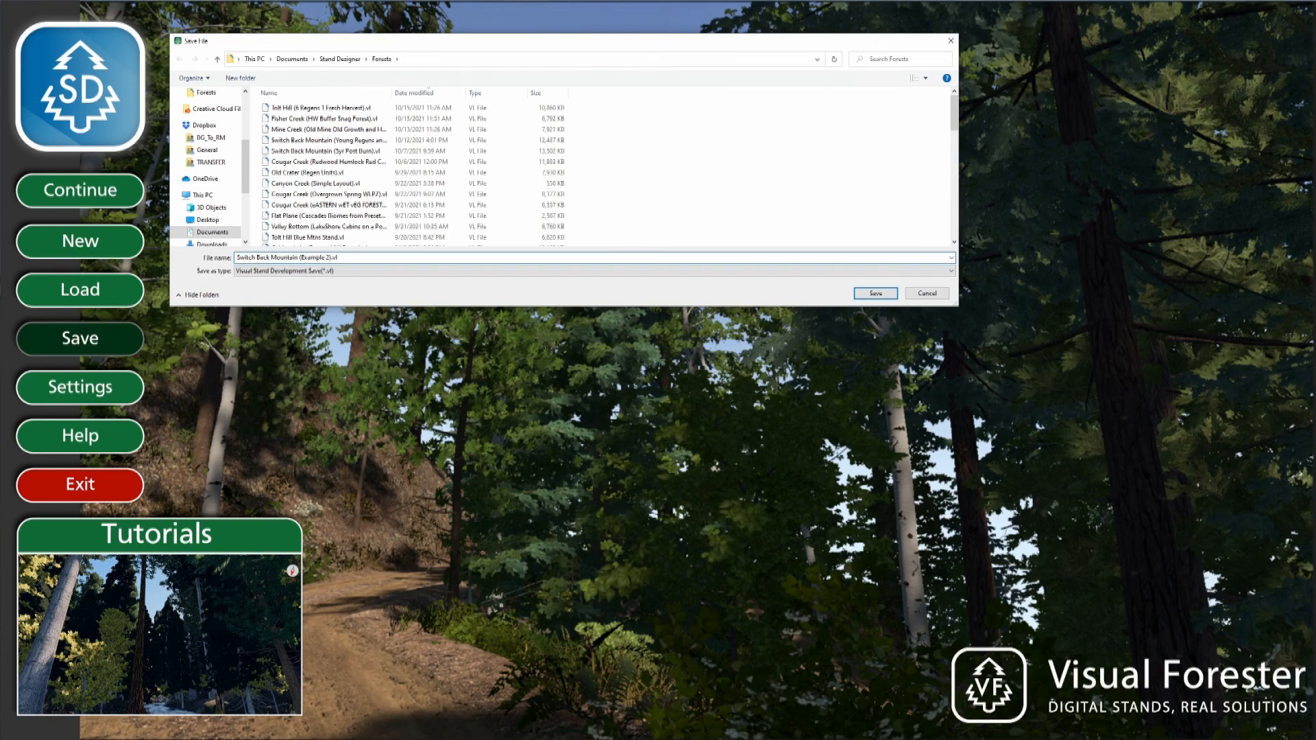
pyautogui.press('Return')
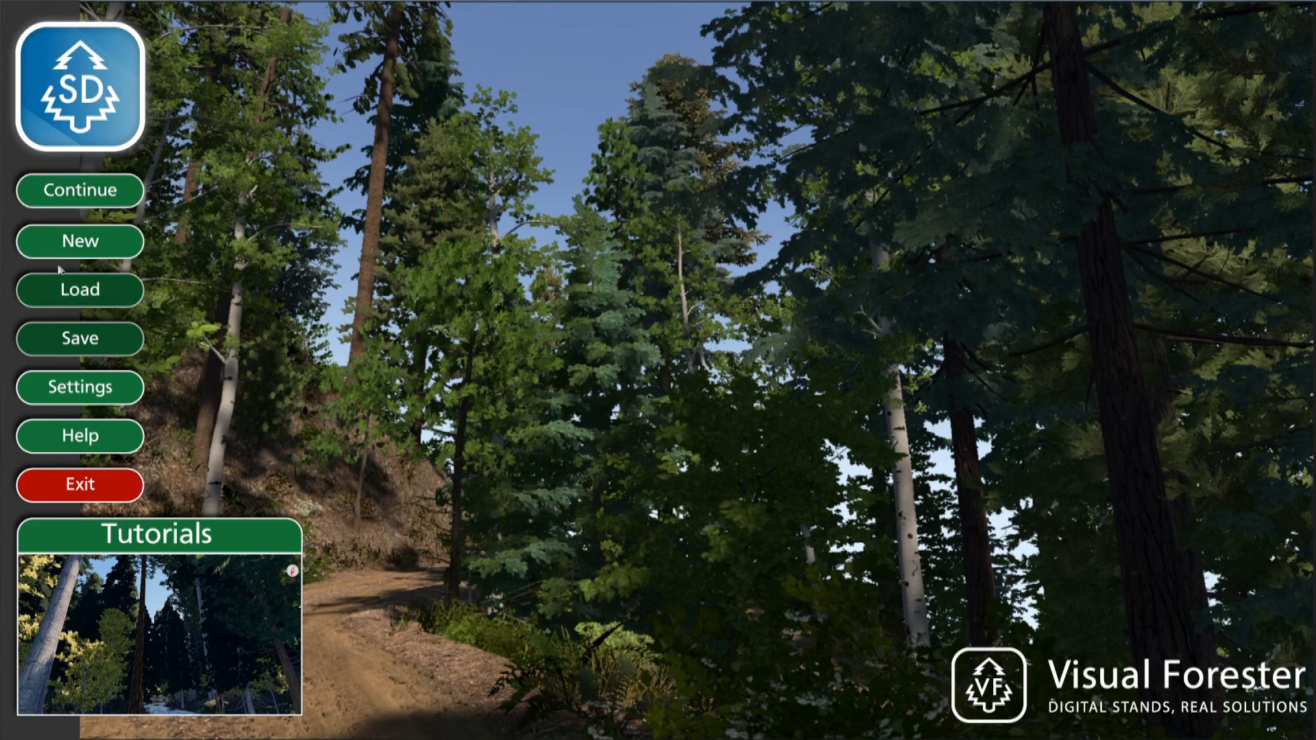
pyautogui.click(75, 190)
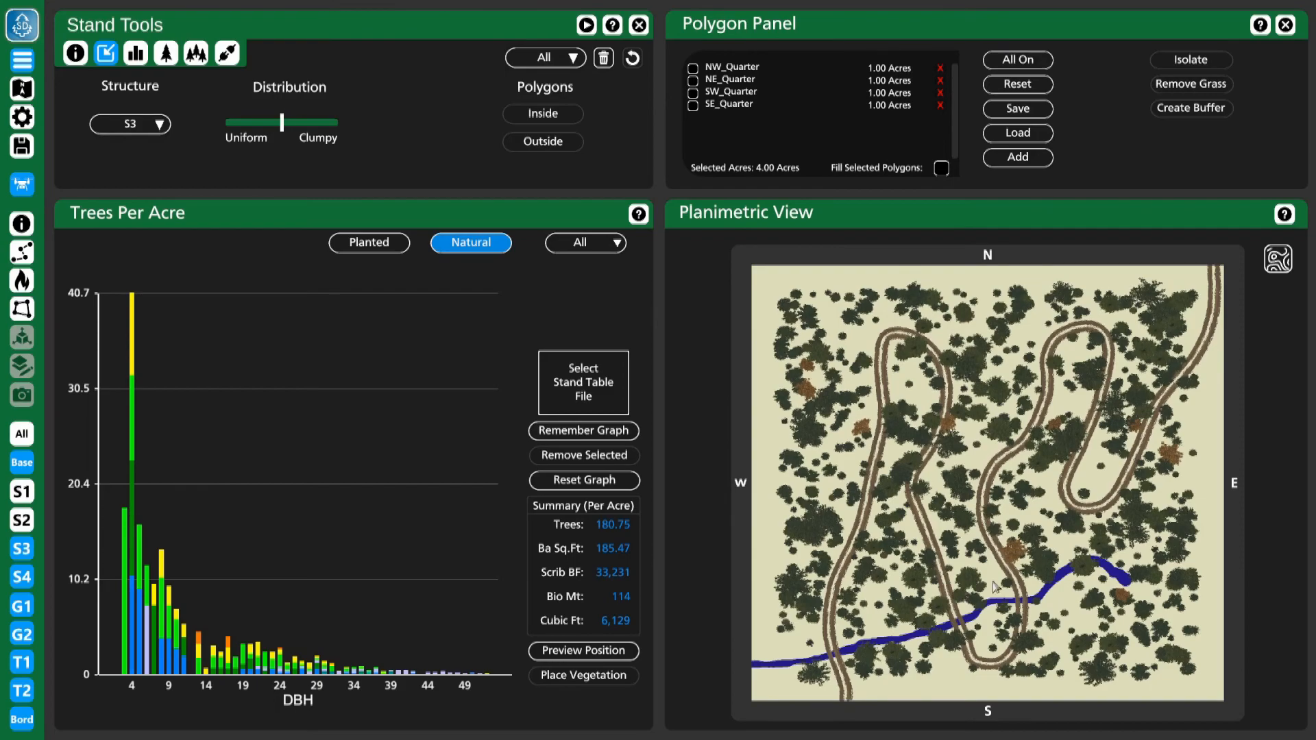
# Hide all vegetation structures in the 3D view and open the polygon tools over the bare hillside.
pyautogui.press('Escape')
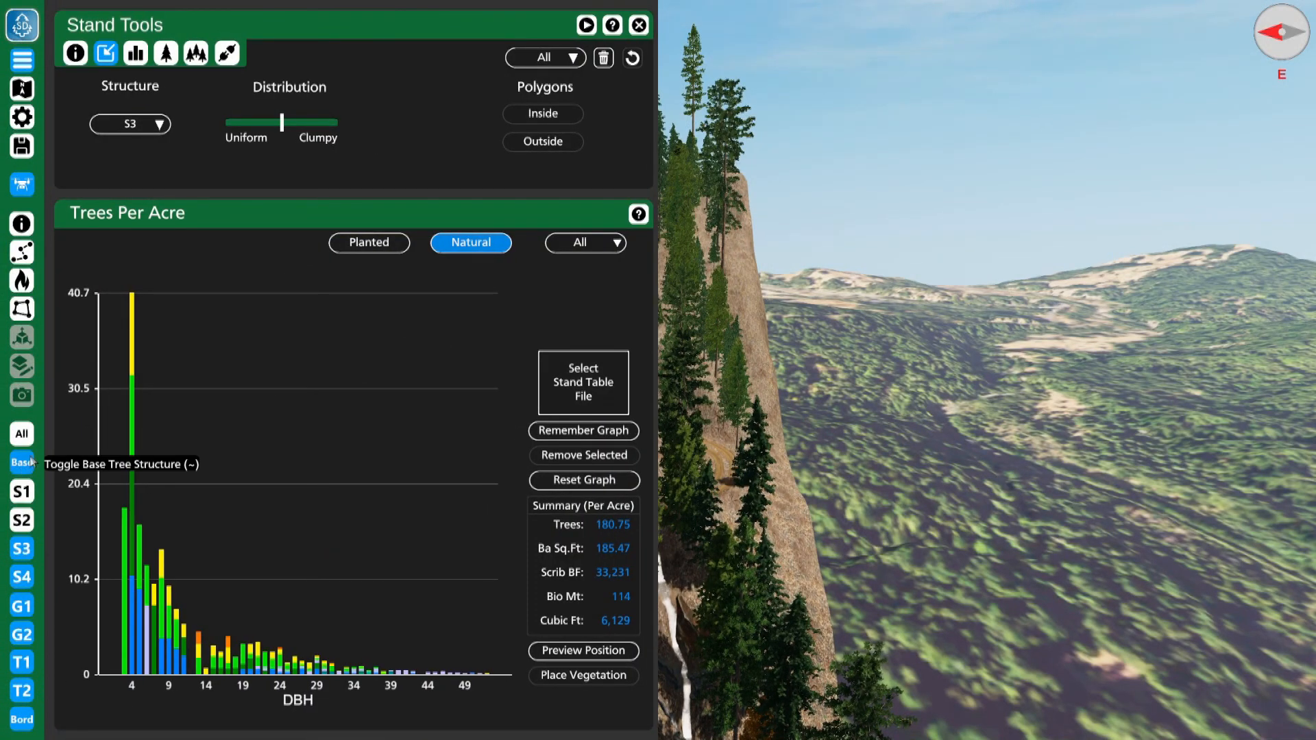
pyautogui.click(27, 433)
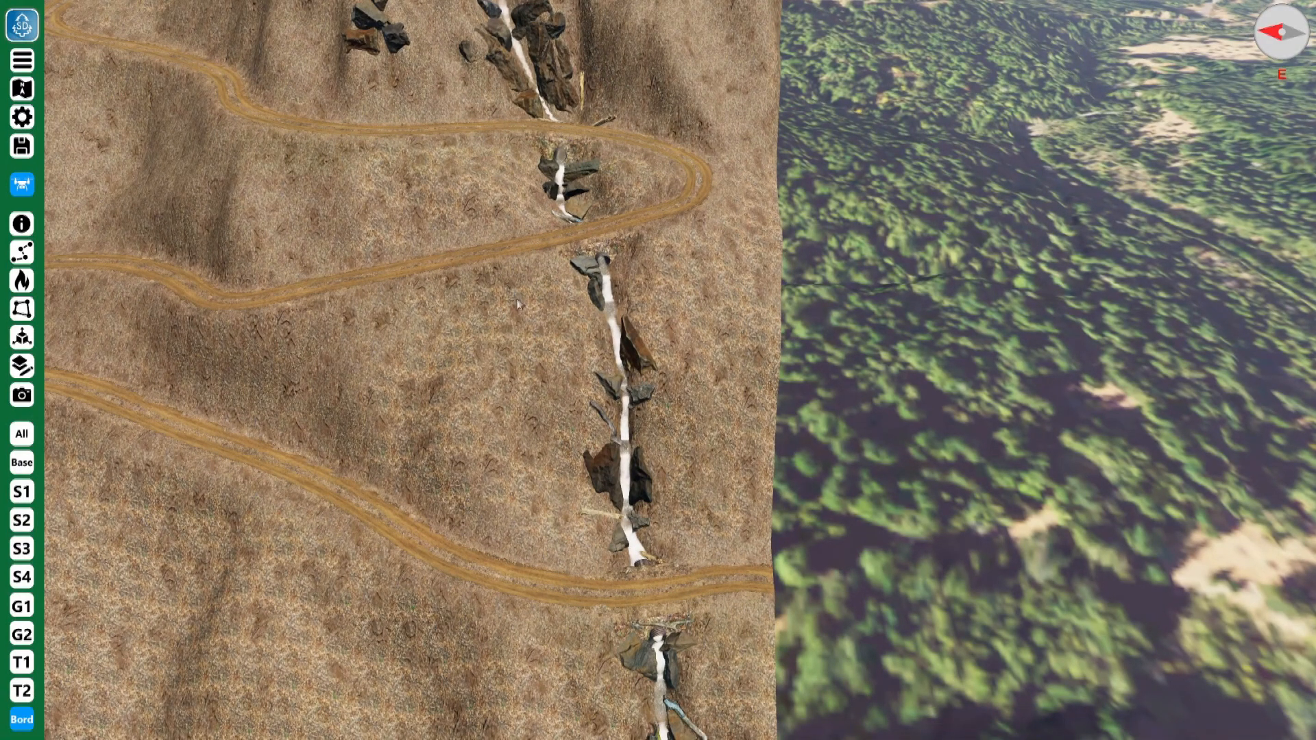
pyautogui.moveTo(562, 264); pyautogui.dragTo(614, 412, button='right')
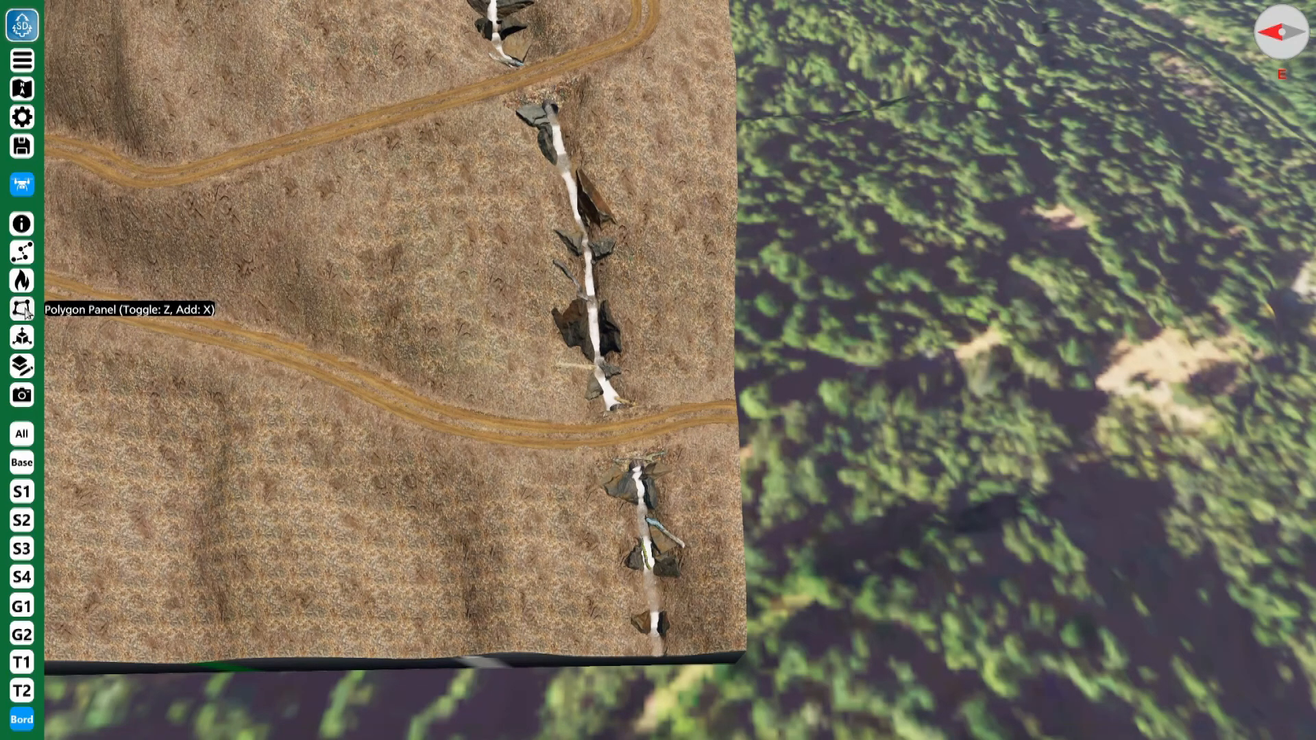
pyautogui.click(24, 310)
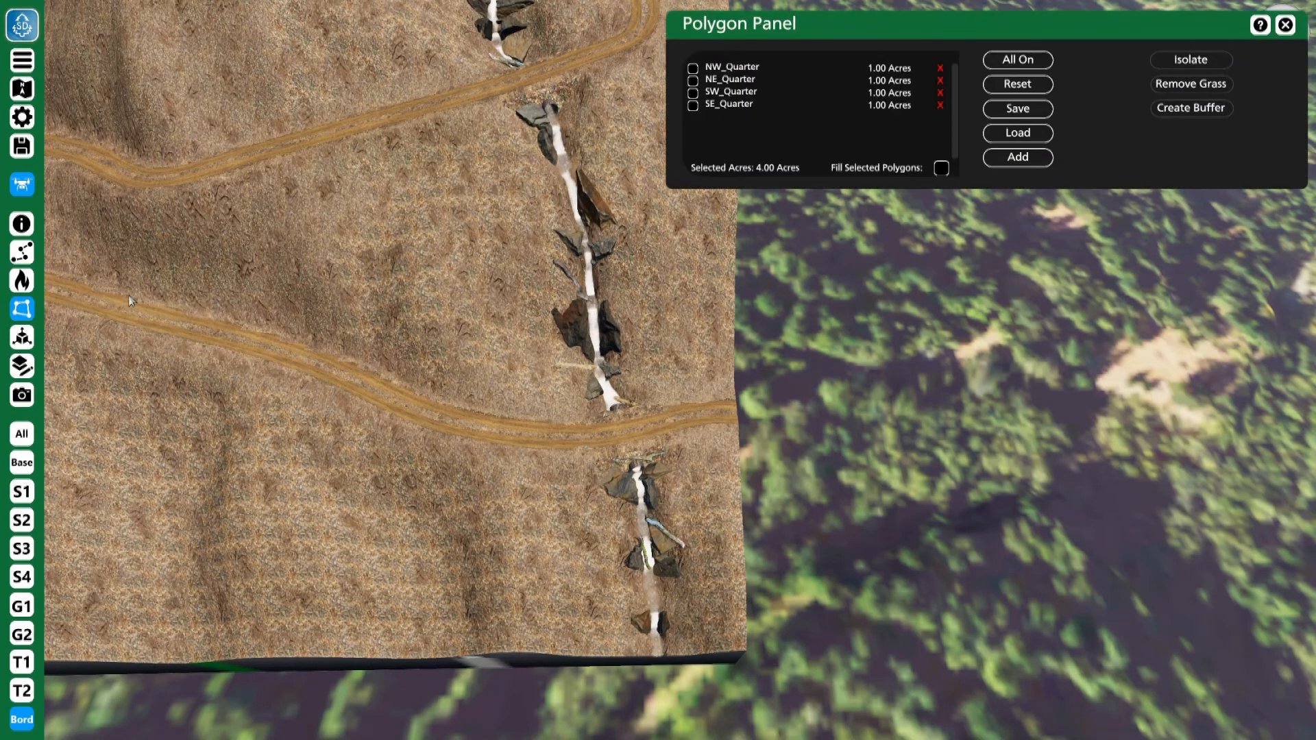
pyautogui.moveTo(787, 318); pyautogui.dragTo(661, 95, button='right')
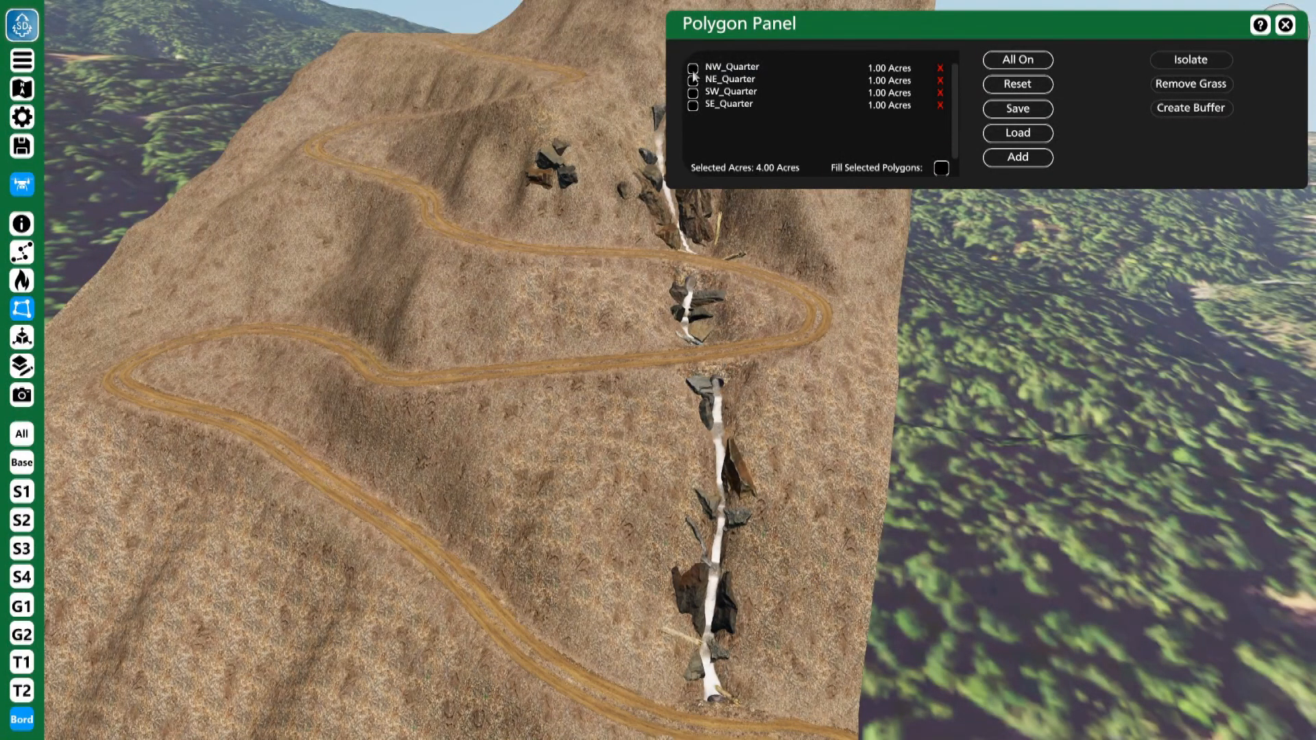
# Select the NW_Quarter polygon, show all vegetation, and isolate the trees inside that quarter.
pyautogui.click(693, 68)
pyautogui.scroll(-3, 399, 247)
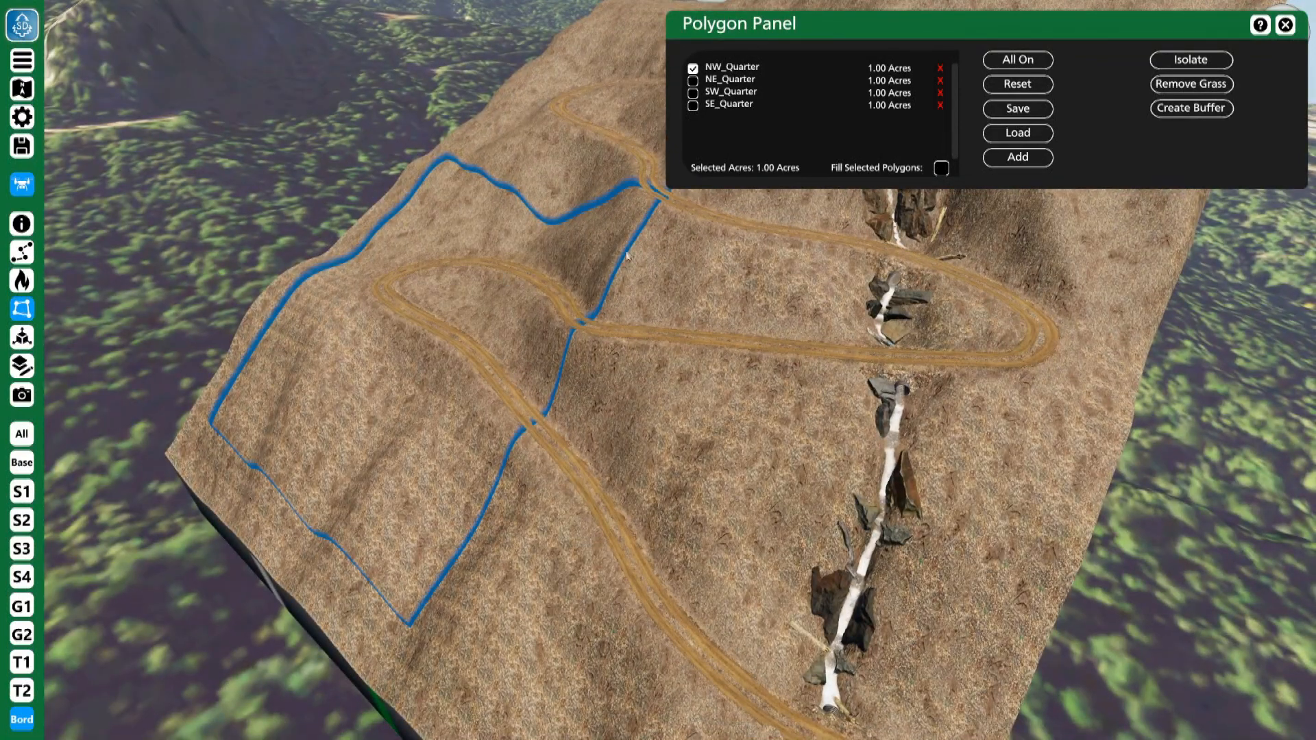
pyautogui.click(22, 434)
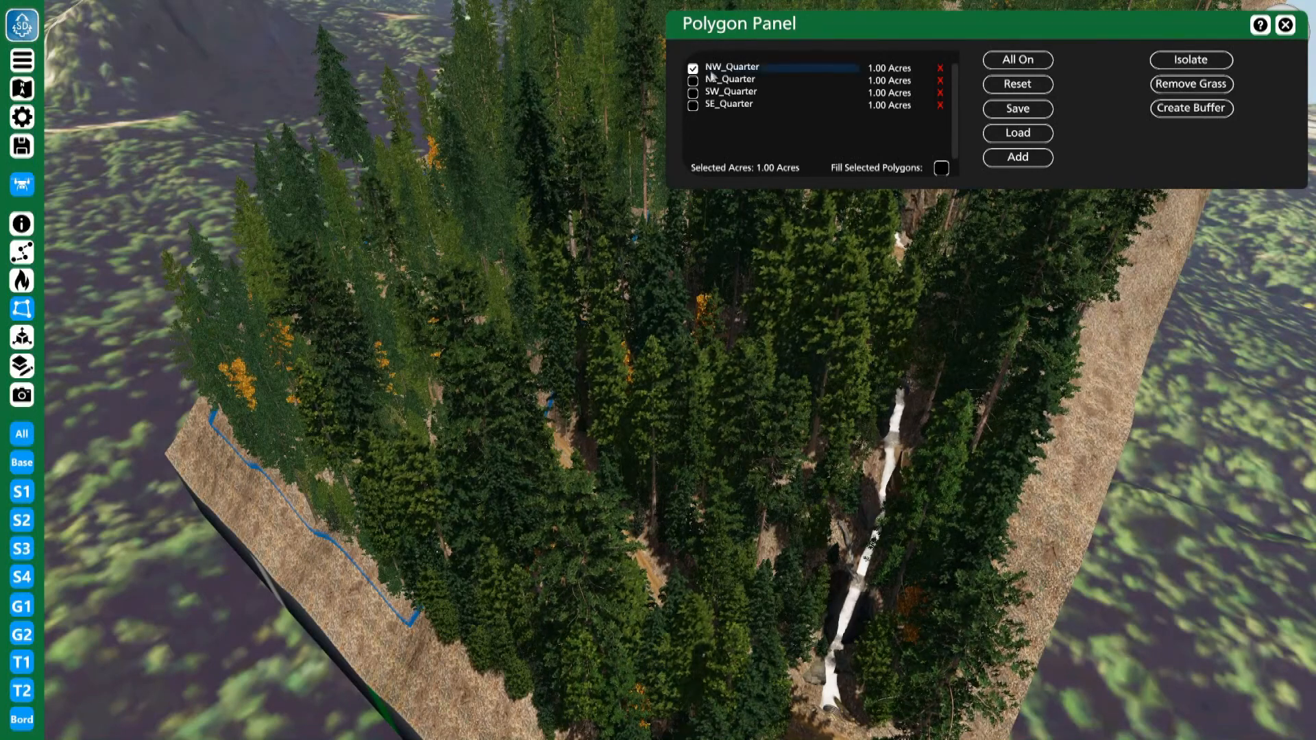
pyautogui.click(1193, 60)
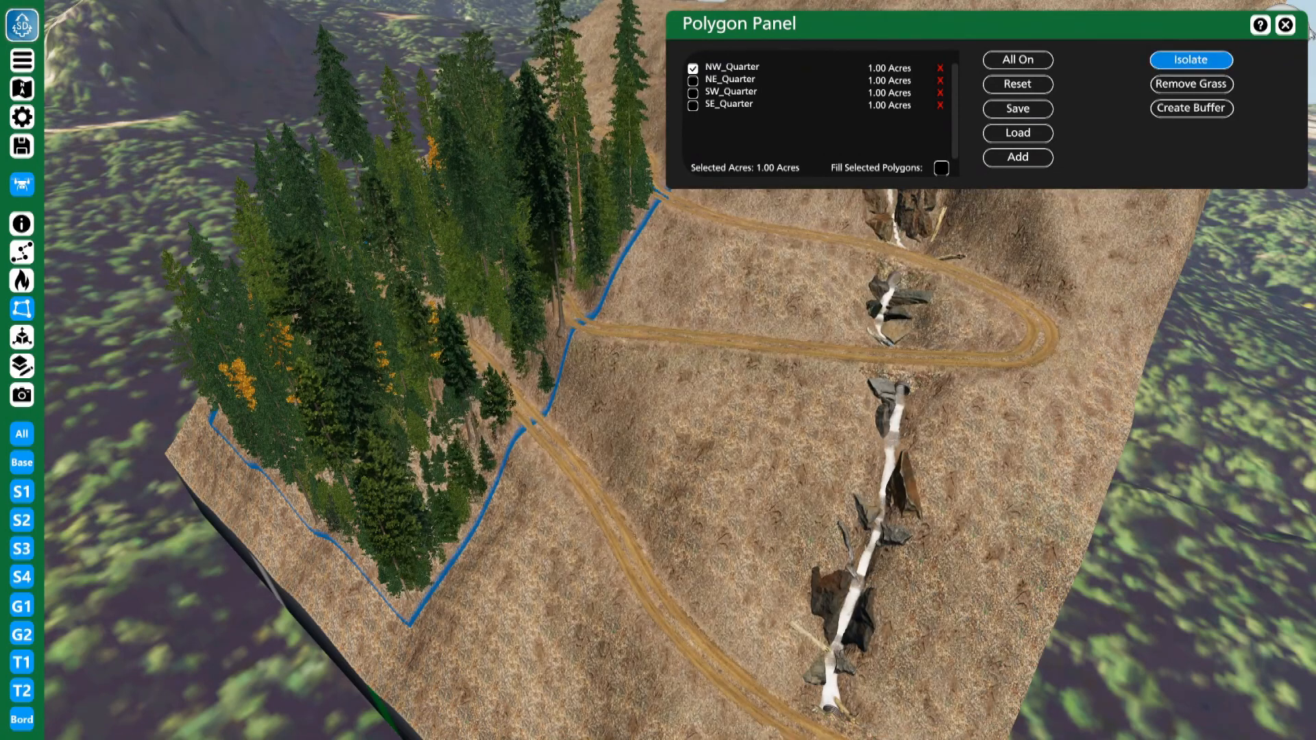
pyautogui.moveTo(518, 382); pyautogui.dragTo(461, 174, button='right')
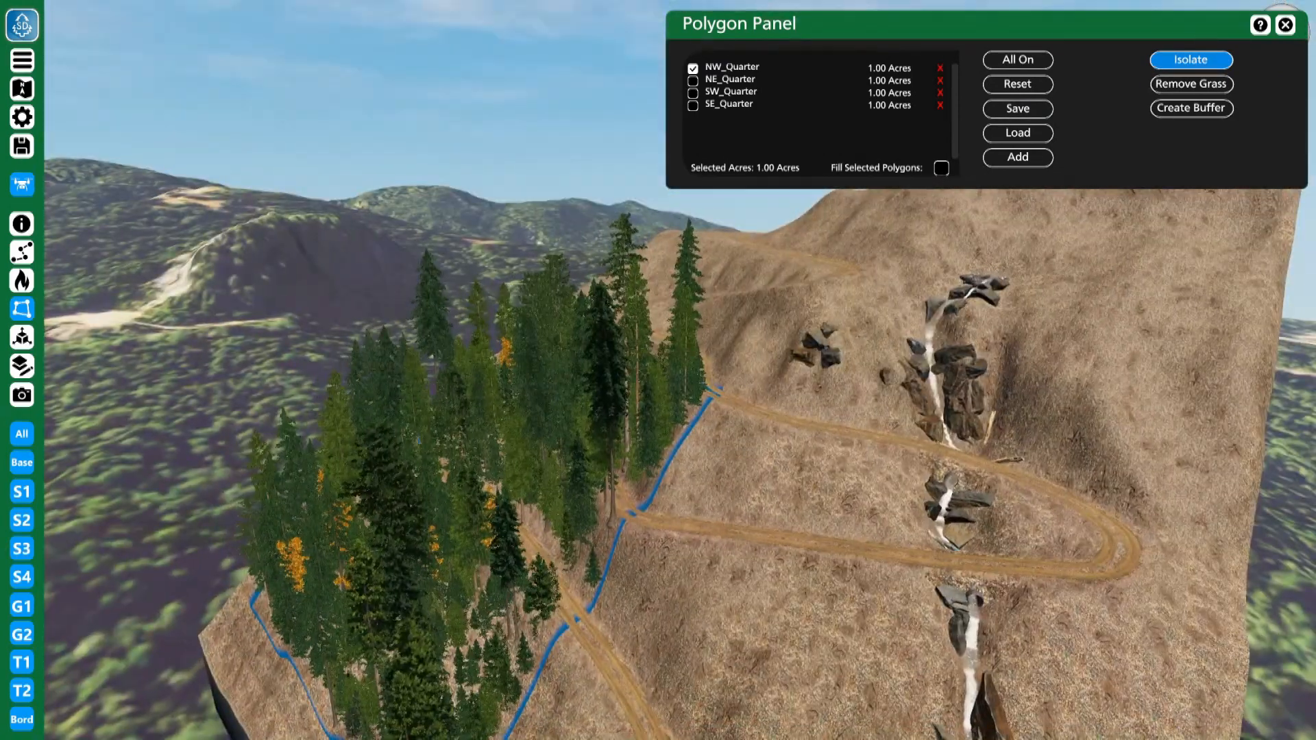
# Compare structures S1, S2 and S3 inside the isolated NW_Quarter, hiding all vegetation and deselecting the polygon at the end.
pyautogui.click(24, 493)
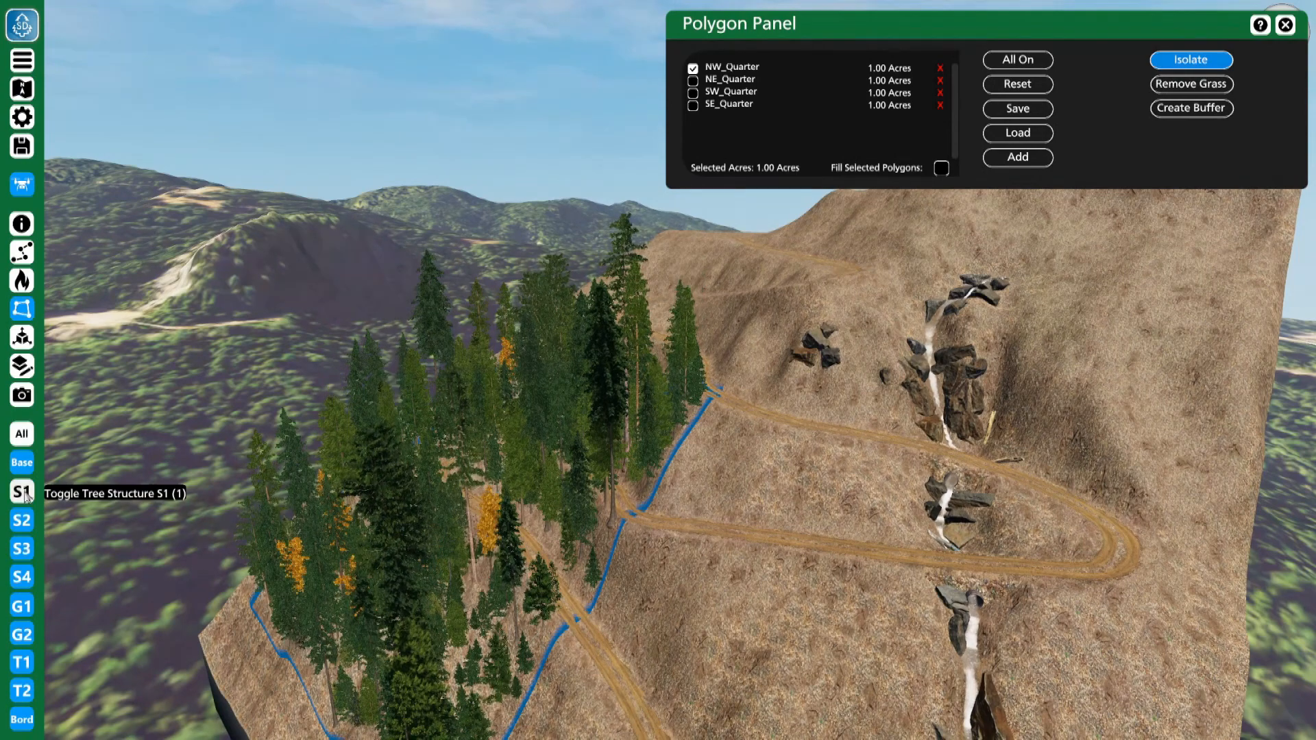
pyautogui.click(25, 521)
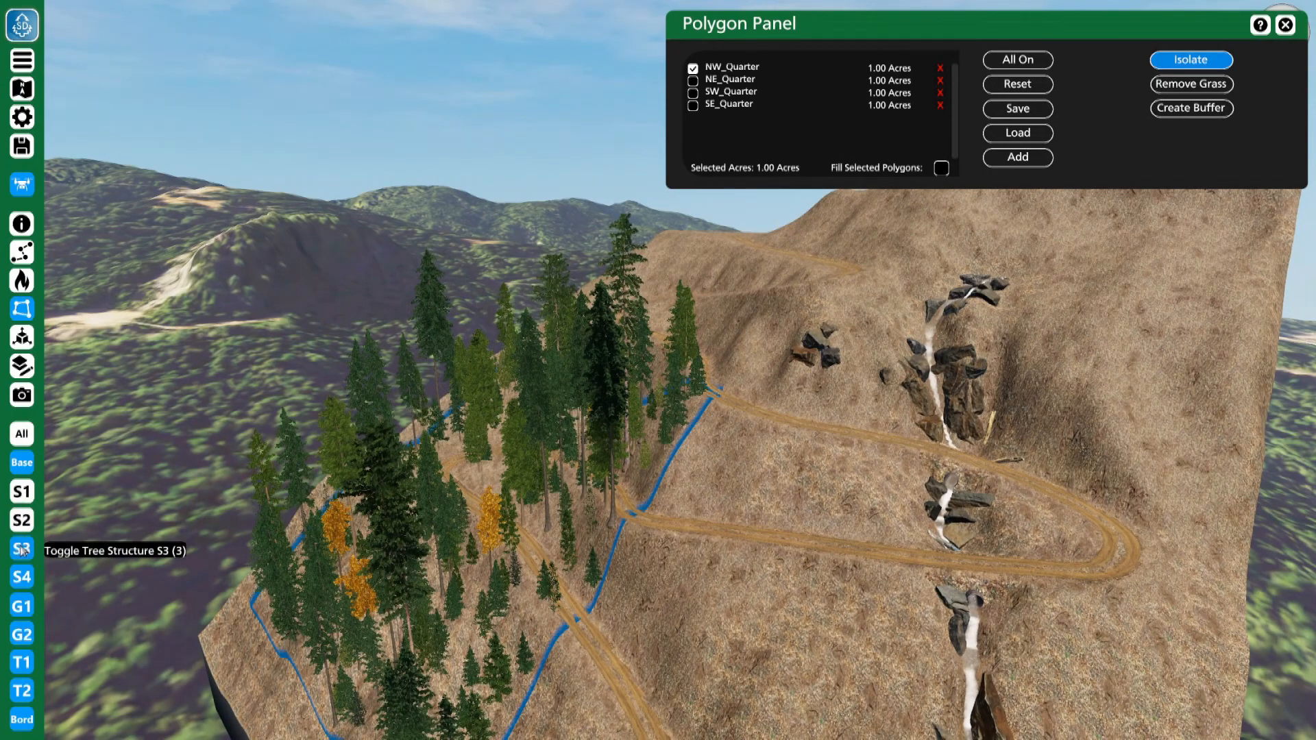
pyautogui.click(22, 521)
pyautogui.click(22, 492)
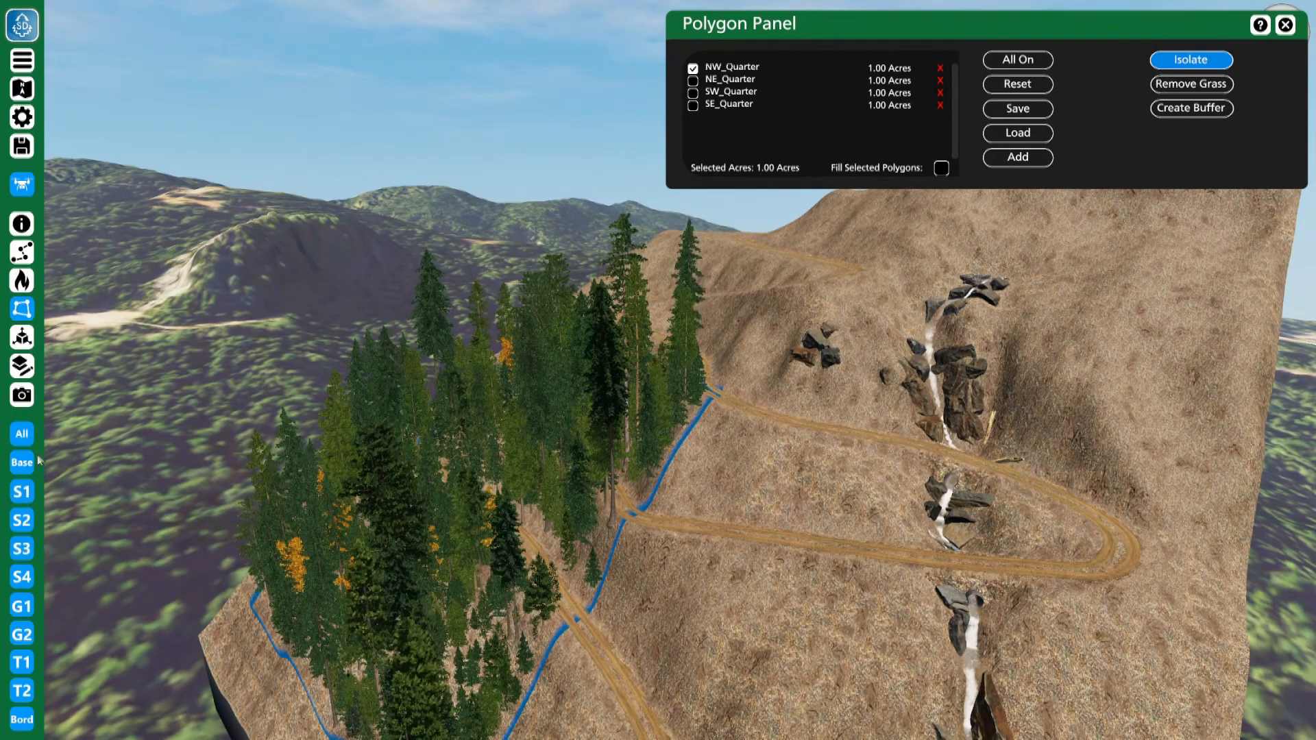
pyautogui.click(26, 434)
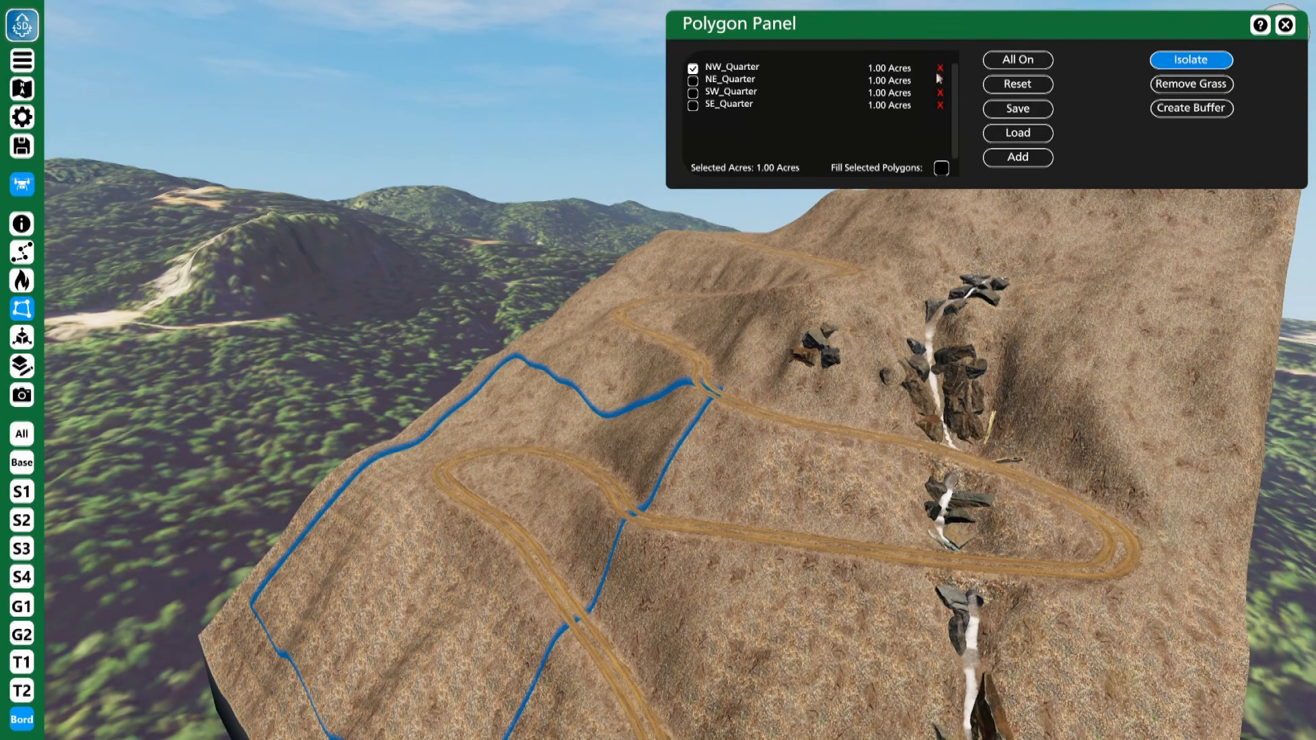
pyautogui.click(693, 69)
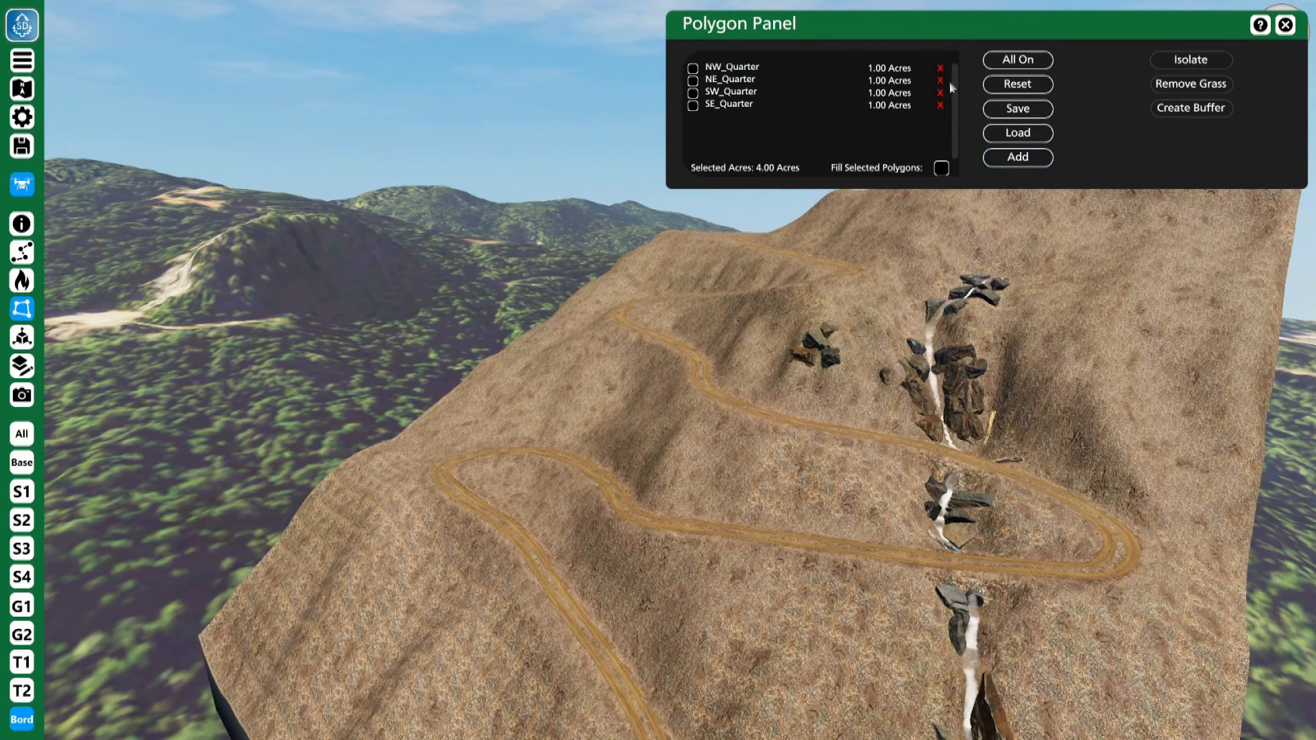
# Start a new polygon and place points up the creek from the lower edge of the terrain past the road crossings.
pyautogui.click(1024, 163)
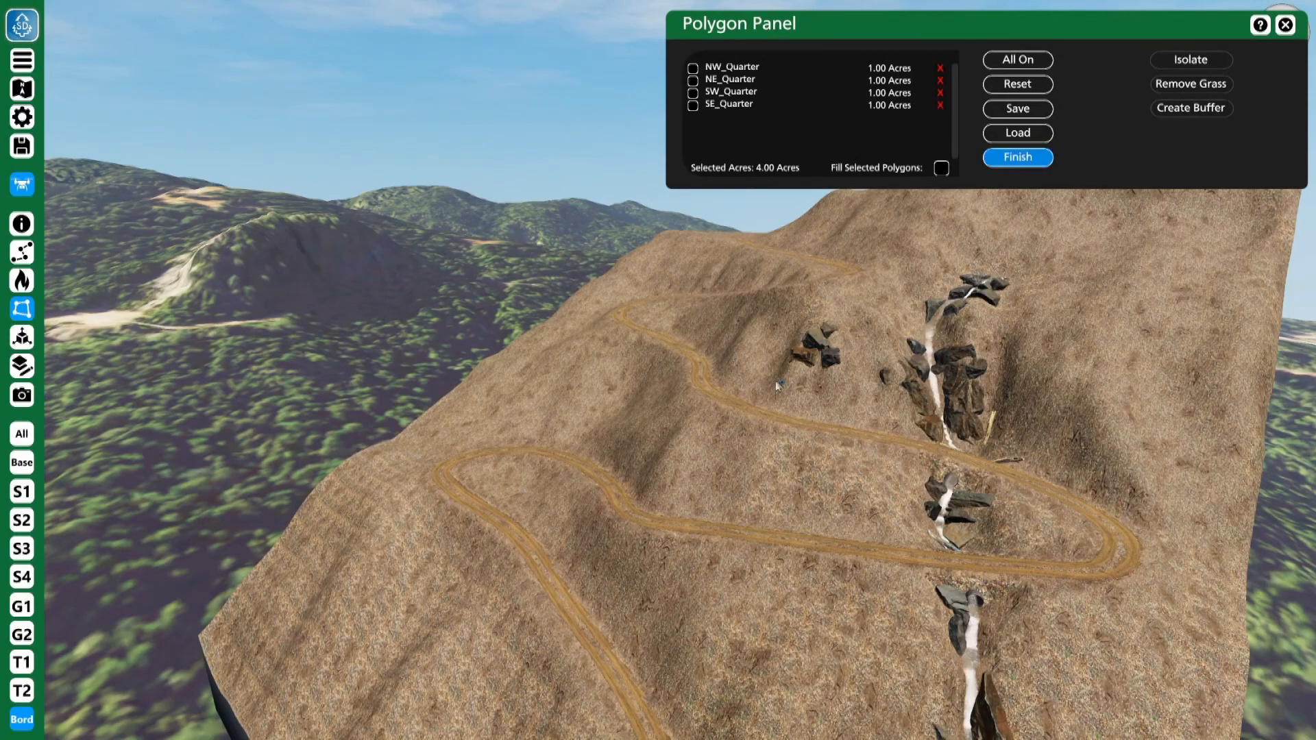
pyautogui.moveTo(696, 315); pyautogui.dragTo(838, 478, button='right')
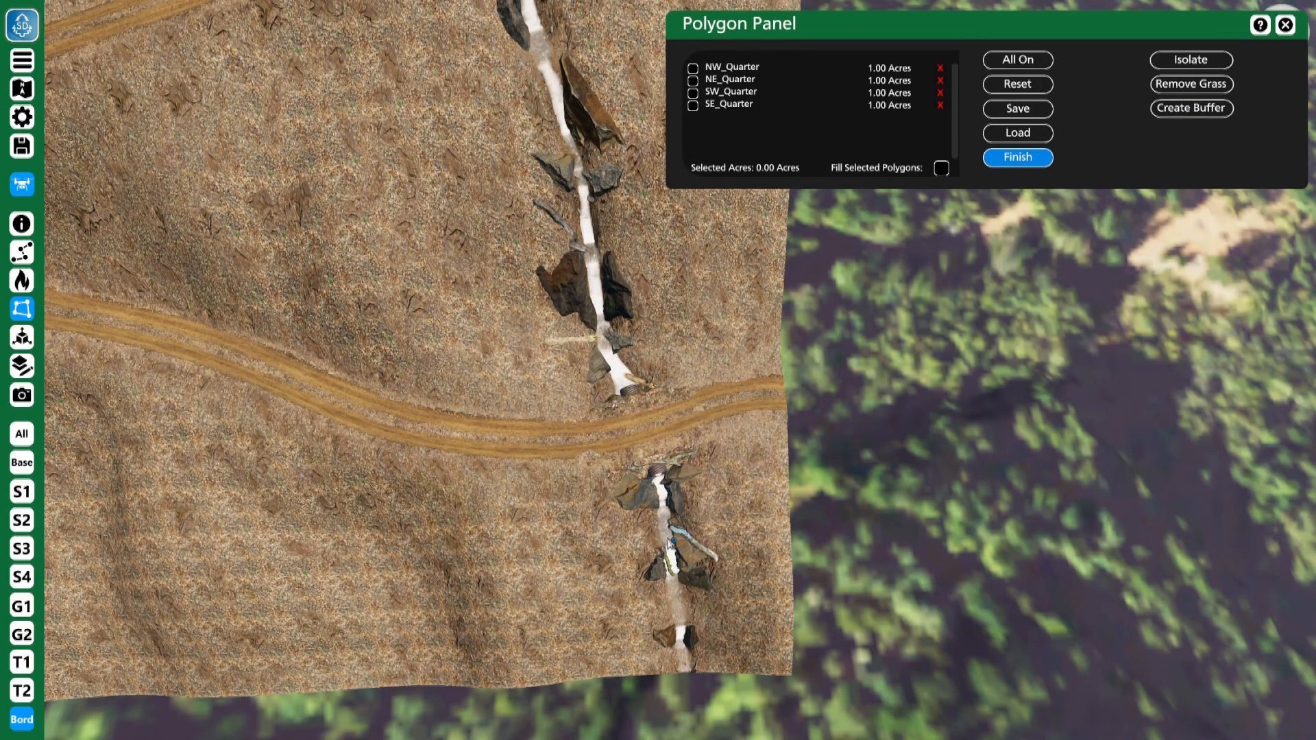
pyautogui.scroll(3, 697, 427)
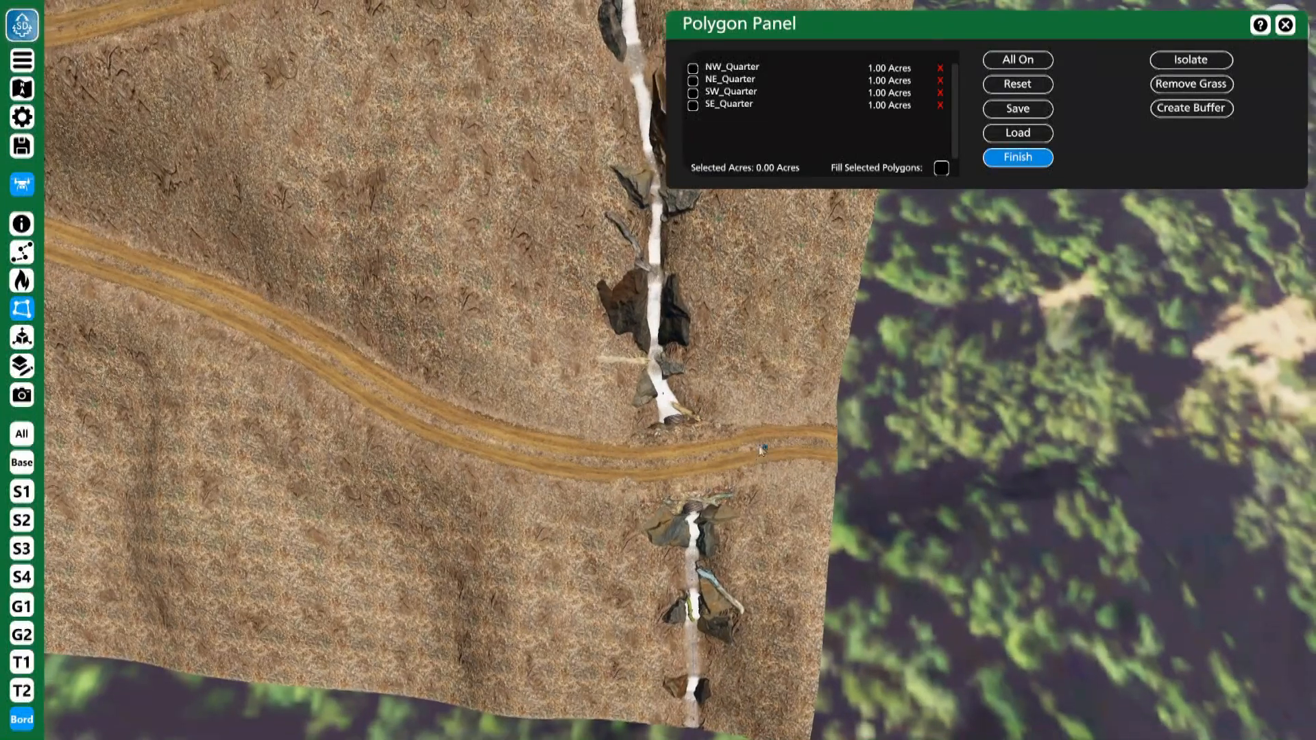
pyautogui.moveTo(761, 449); pyautogui.dragTo(638, 505)
pyautogui.moveTo(638, 504); pyautogui.dragTo(648, 524, button='right')
pyautogui.click(553, 411)
pyautogui.moveTo(553, 408); pyautogui.dragTo(534, 75, button='right')
pyautogui.click(563, 410)
pyautogui.moveTo(563, 410); pyautogui.dragTo(578, 329, button='right')
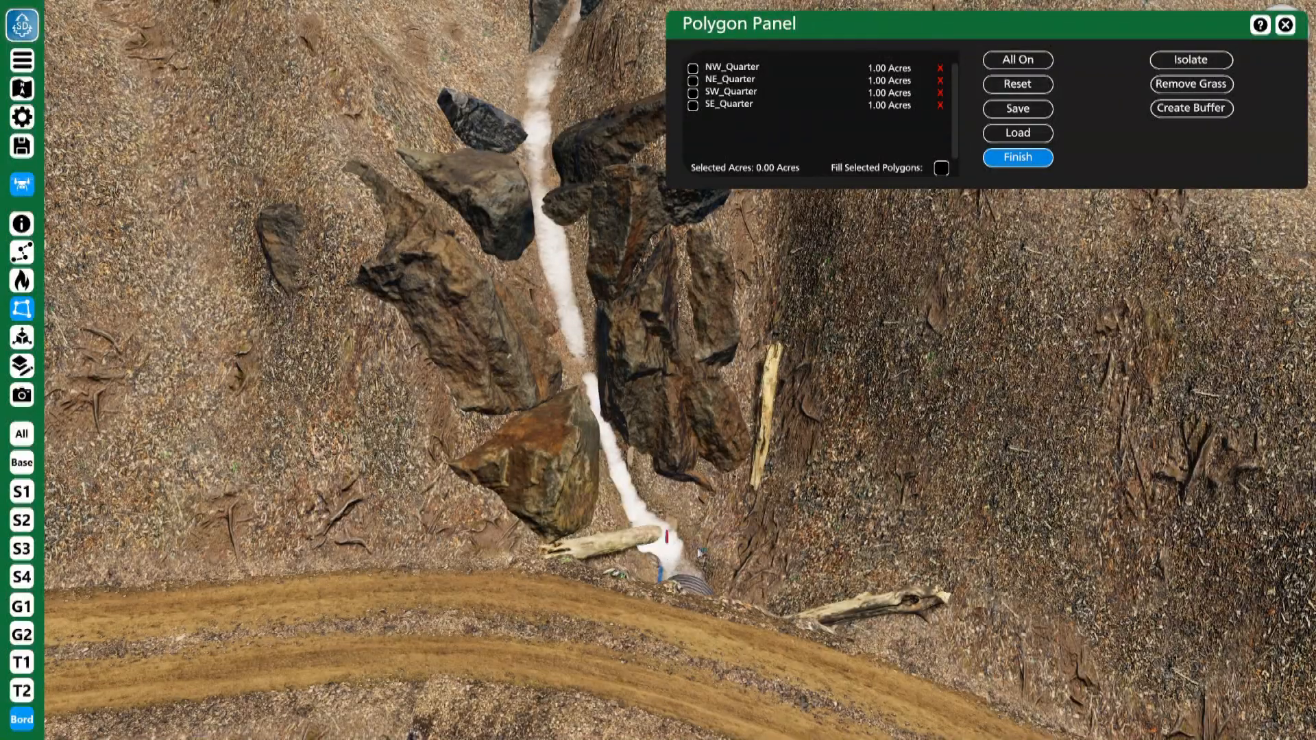
# Continue the polygon points up the creek between the boulders to the rocks at its source.
pyautogui.click(578, 329)
pyautogui.moveTo(578, 329); pyautogui.dragTo(561, 338, button='right')
pyautogui.scroll(-5, 554, 241)
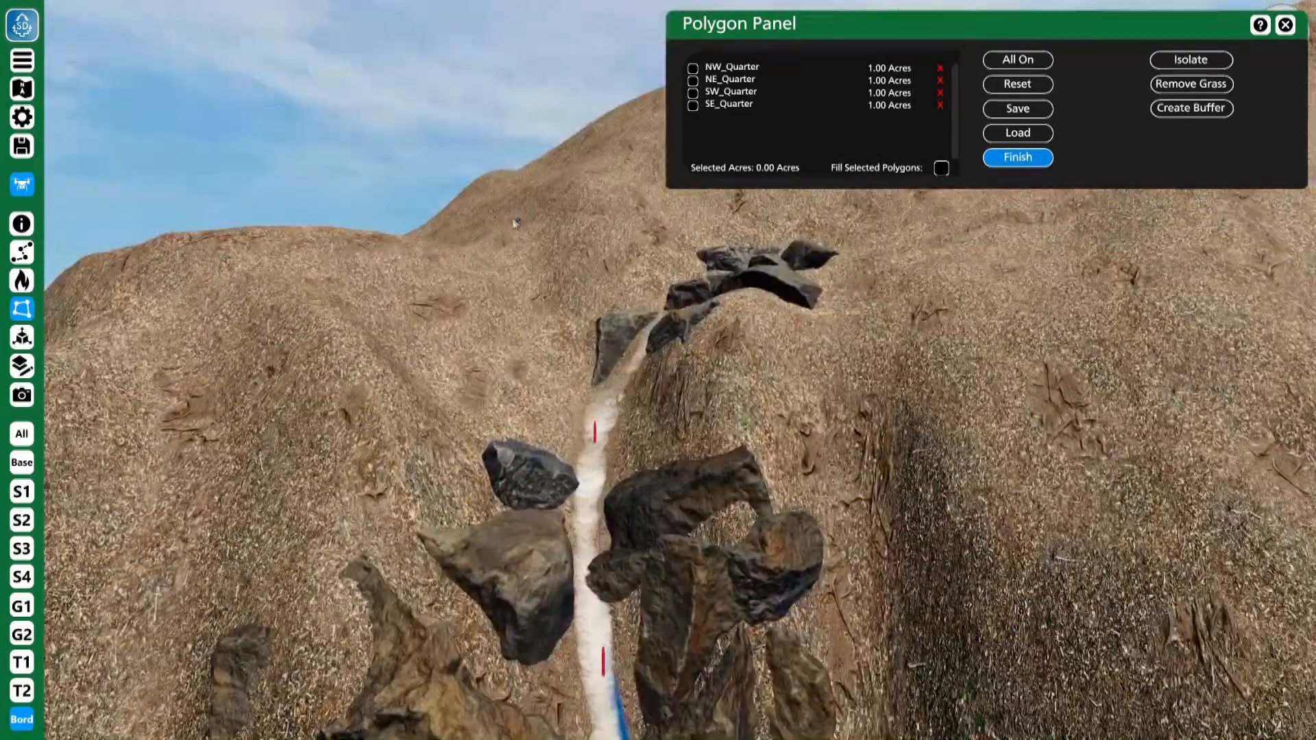
pyautogui.scroll(5, 553, 242)
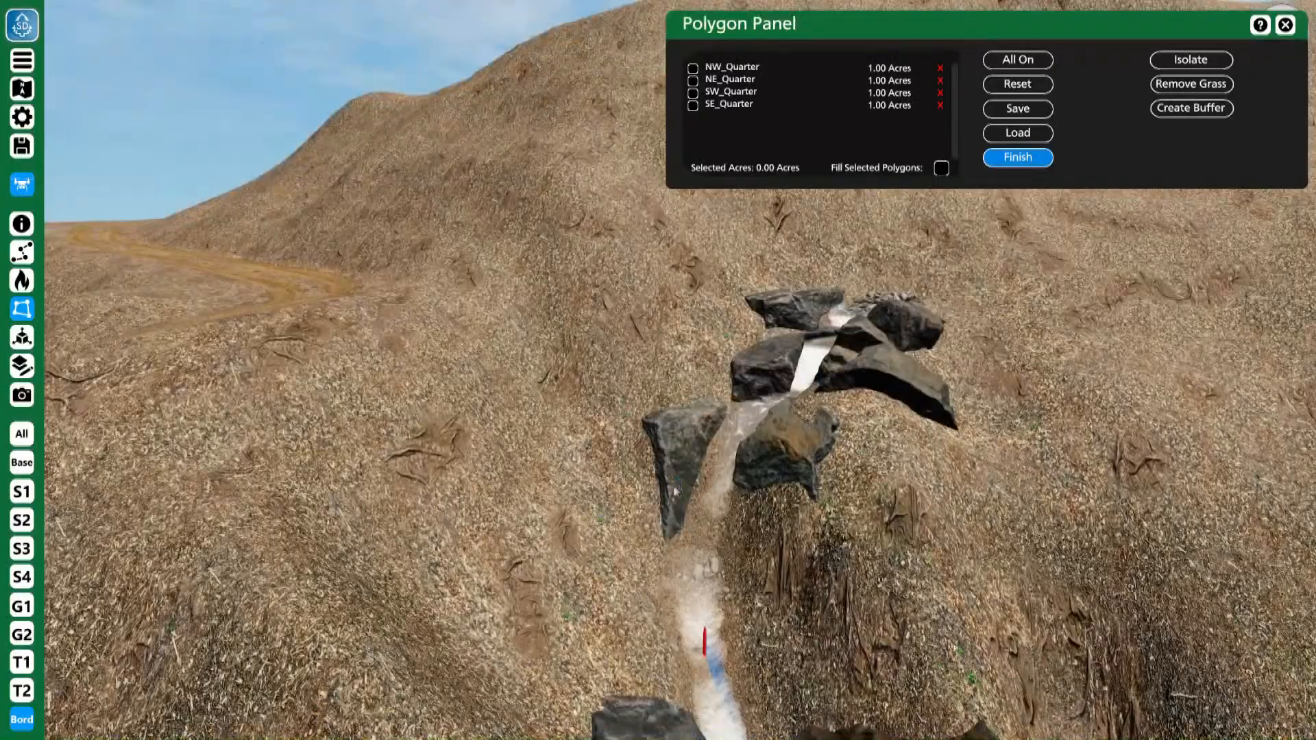
pyautogui.scroll(3, 746, 470)
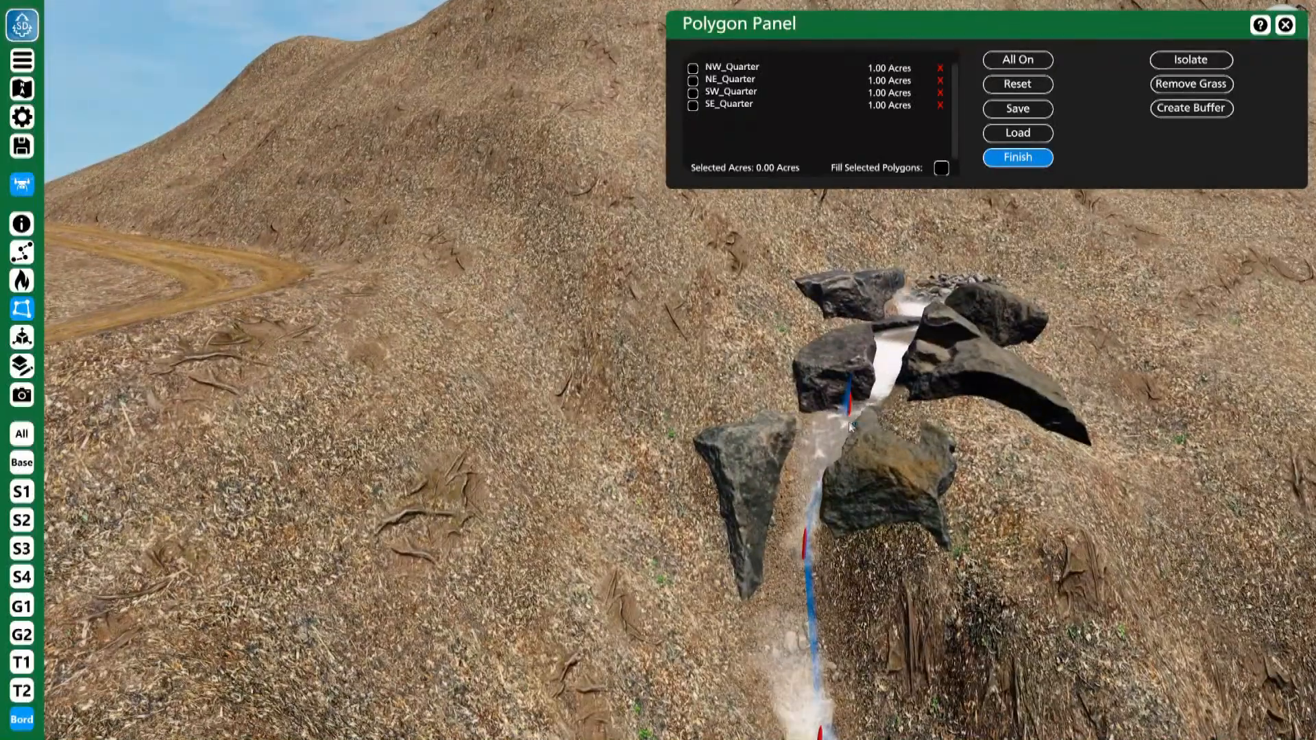
pyautogui.moveTo(850, 426); pyautogui.dragTo(878, 343)
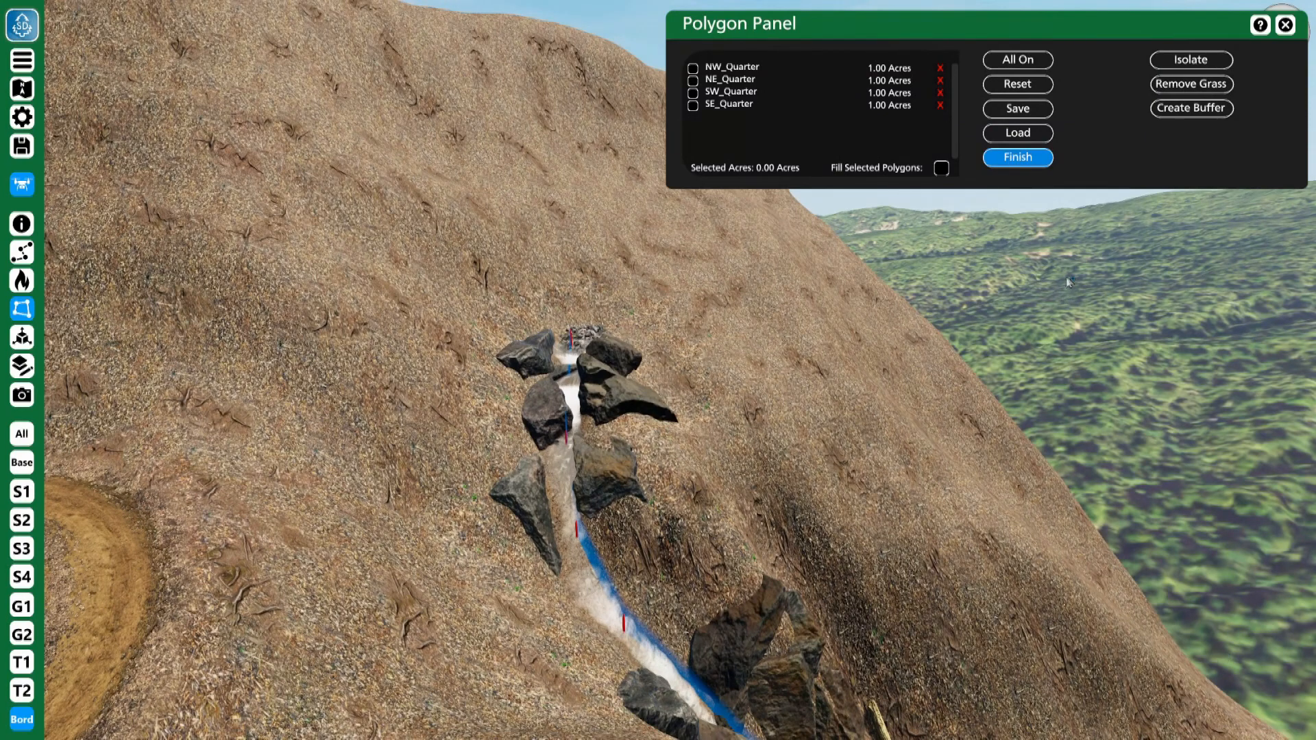
# Create a buffer with a 50 ft radius around the points placed along the creek and finish the polygon.
pyautogui.moveTo(1068, 282); pyautogui.dragTo(214, 280)
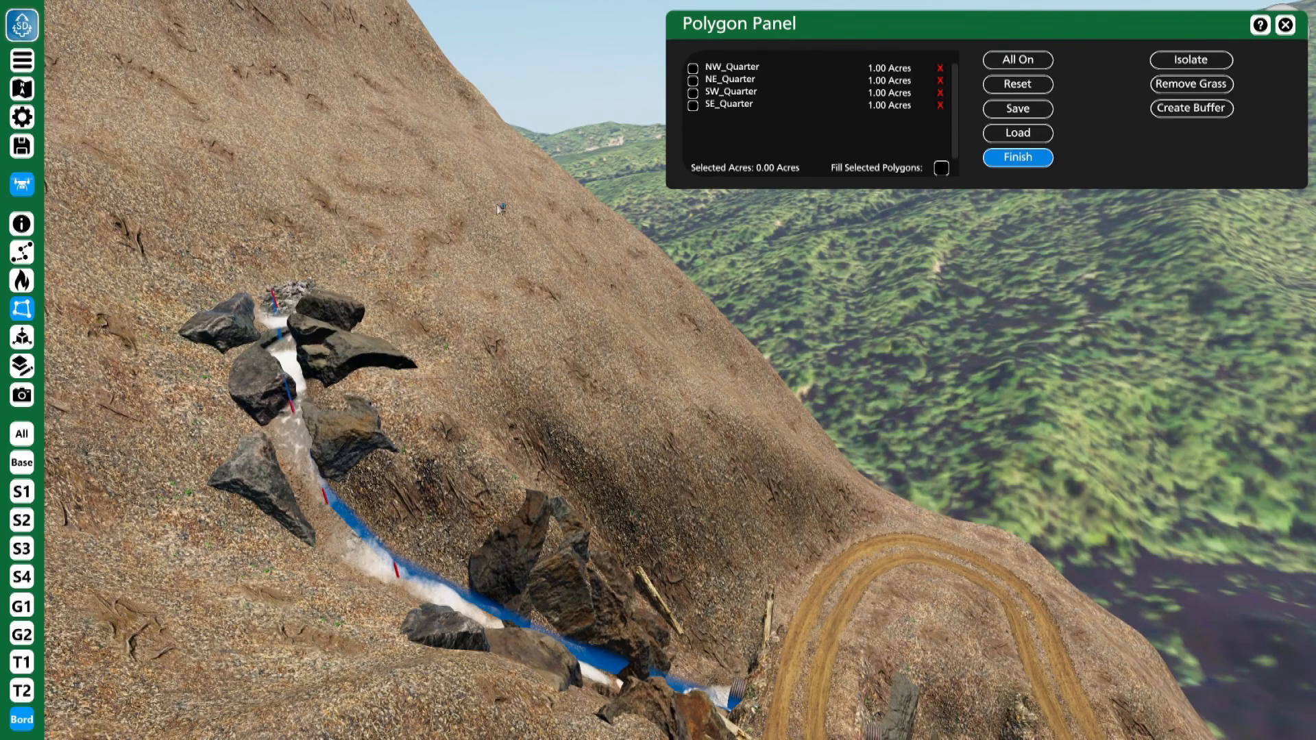
pyautogui.moveTo(501, 207); pyautogui.dragTo(1019, 492)
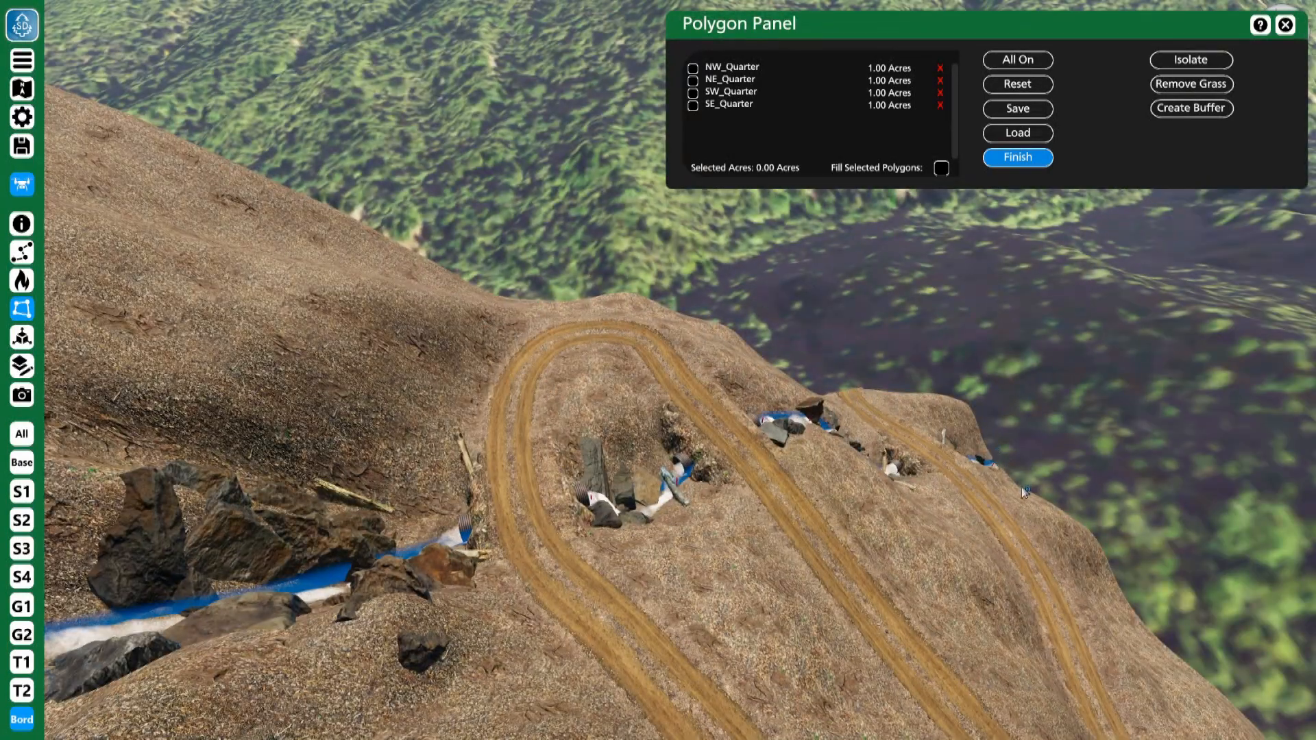
pyautogui.click(1038, 162)
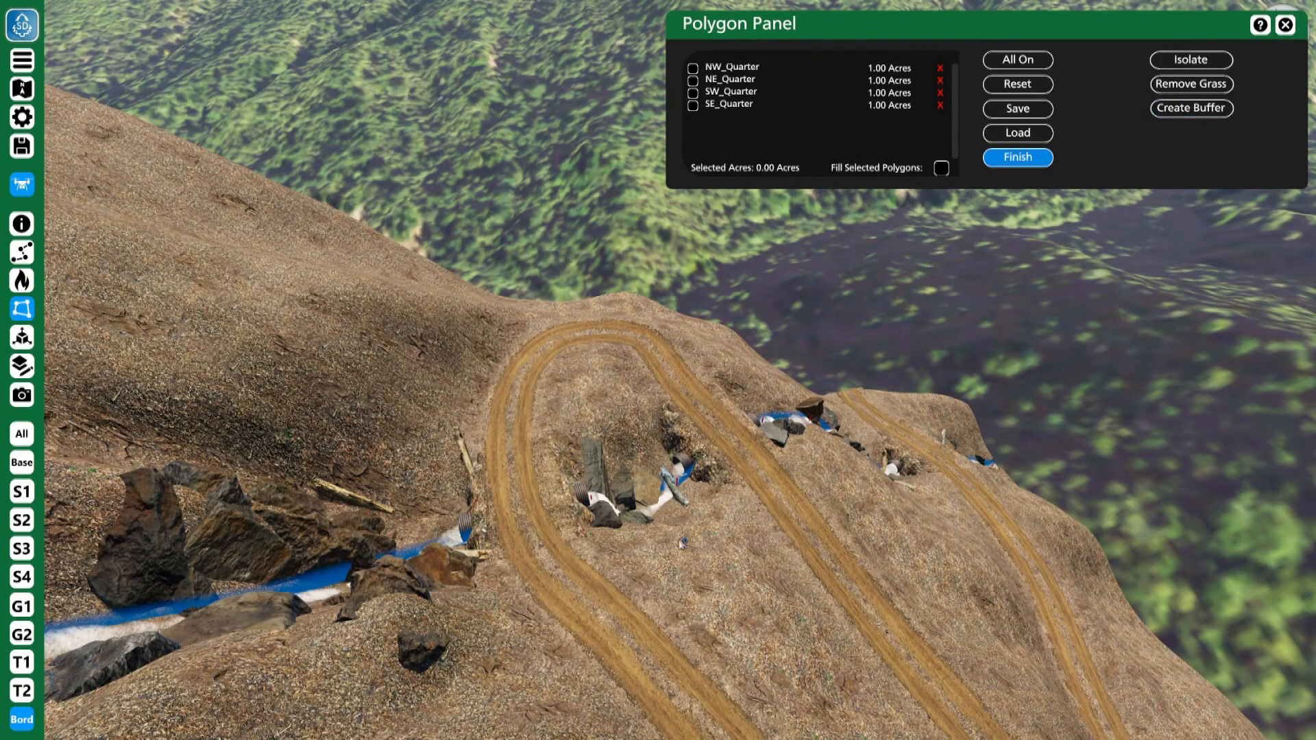
pyautogui.click(1193, 112)
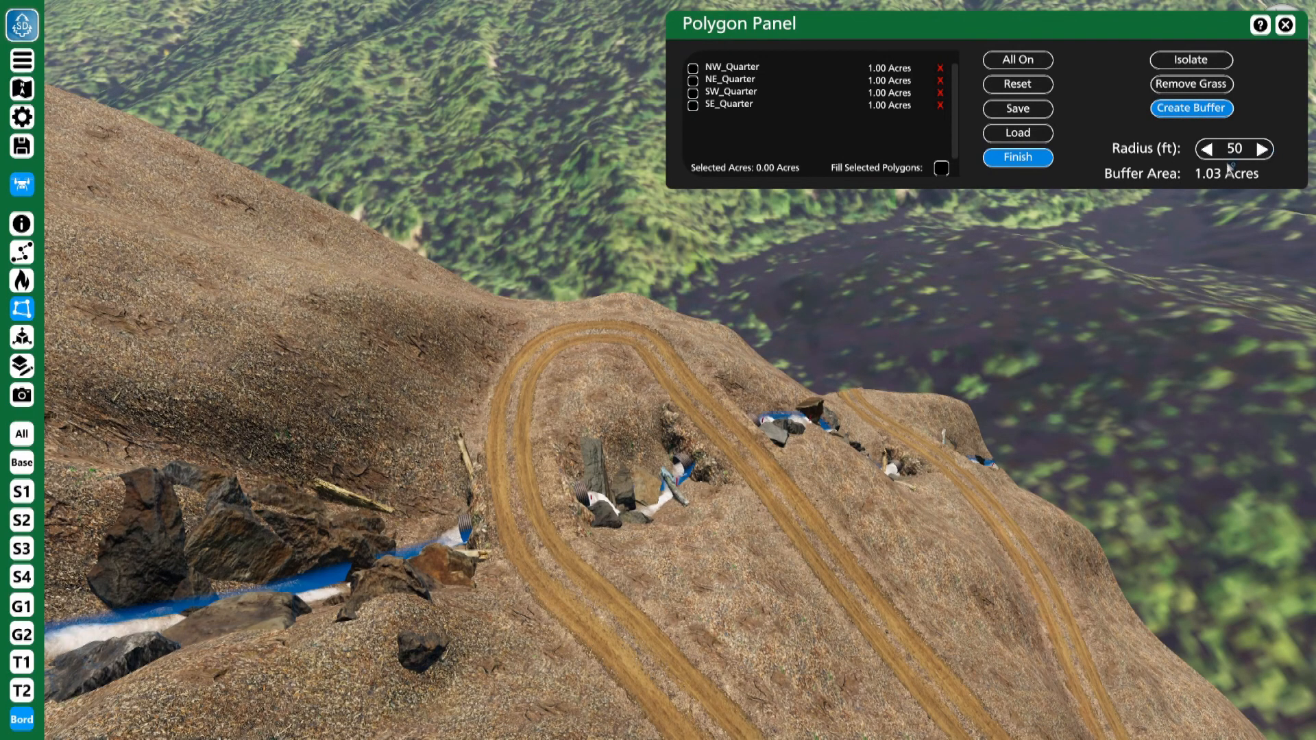
pyautogui.click(1262, 150)
pyautogui.click(1263, 150)
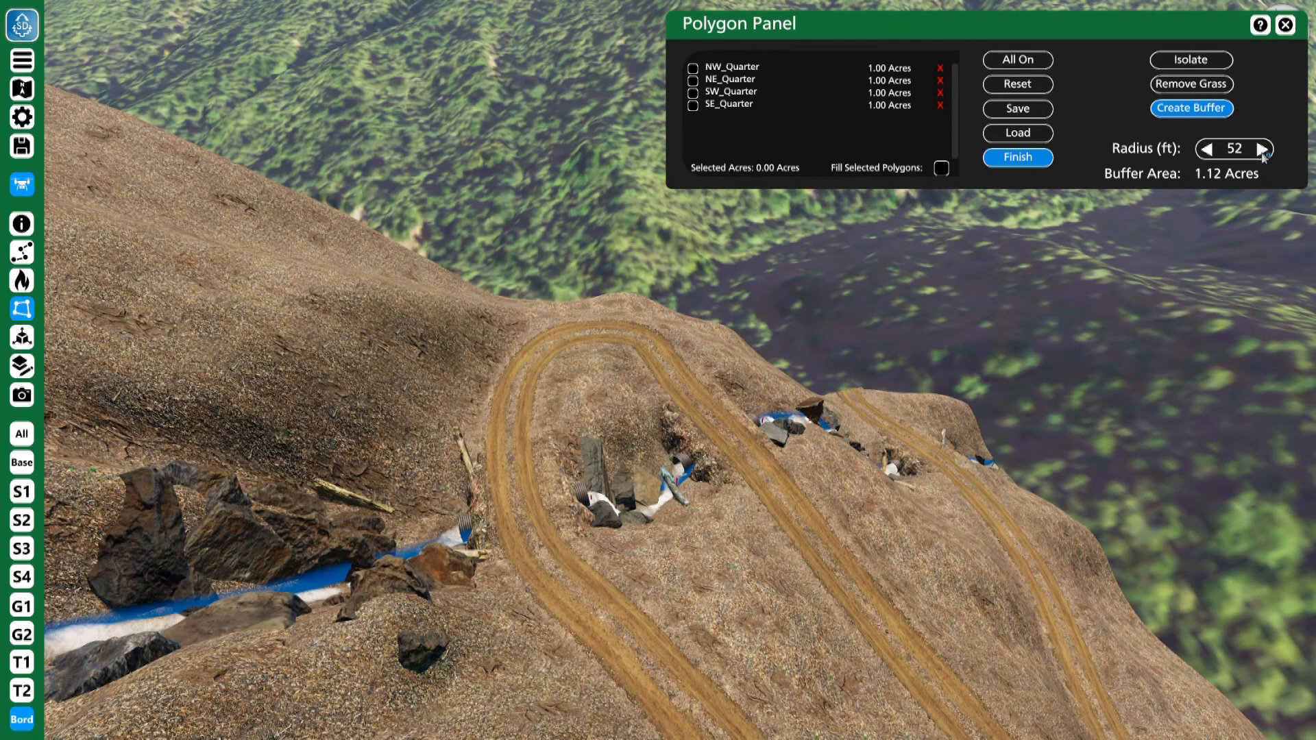
pyautogui.click(1208, 150)
pyautogui.moveTo(1193, 274); pyautogui.dragTo(939, 235)
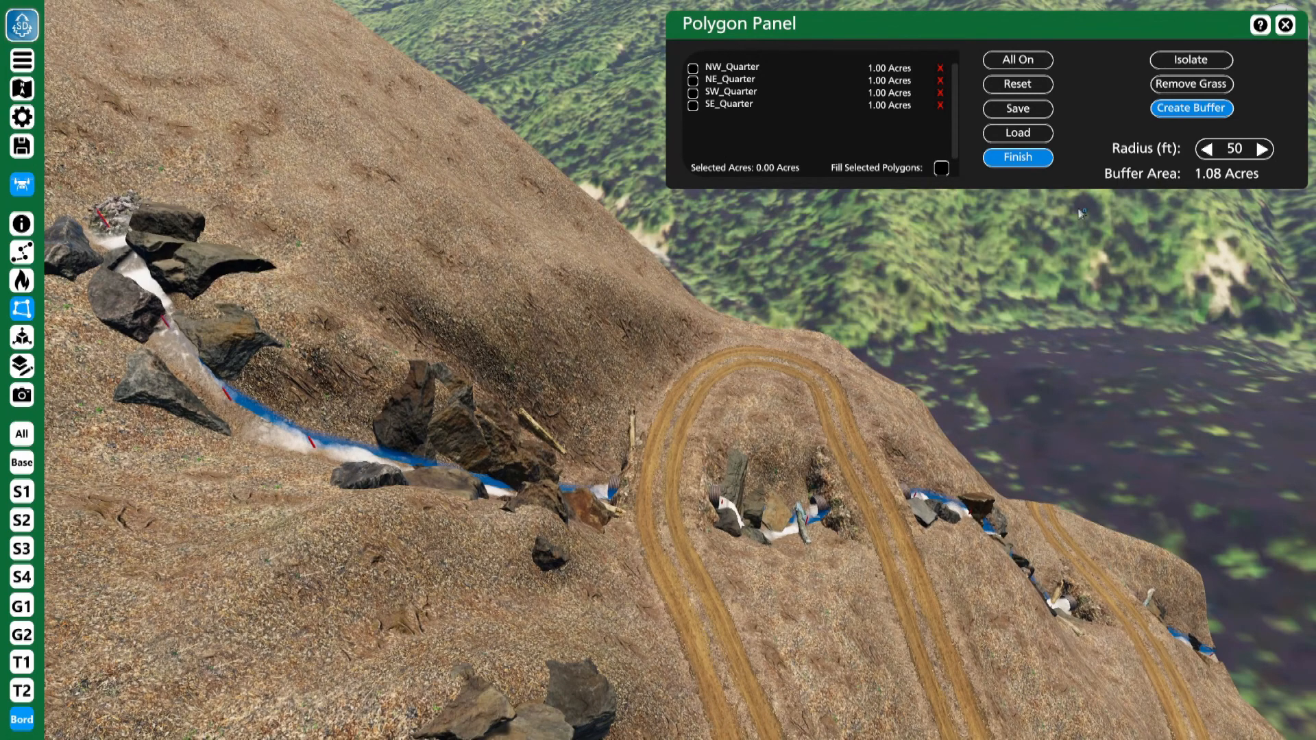
pyautogui.click(1018, 157)
pyautogui.moveTo(670, 173); pyautogui.dragTo(1027, 373, button='right')
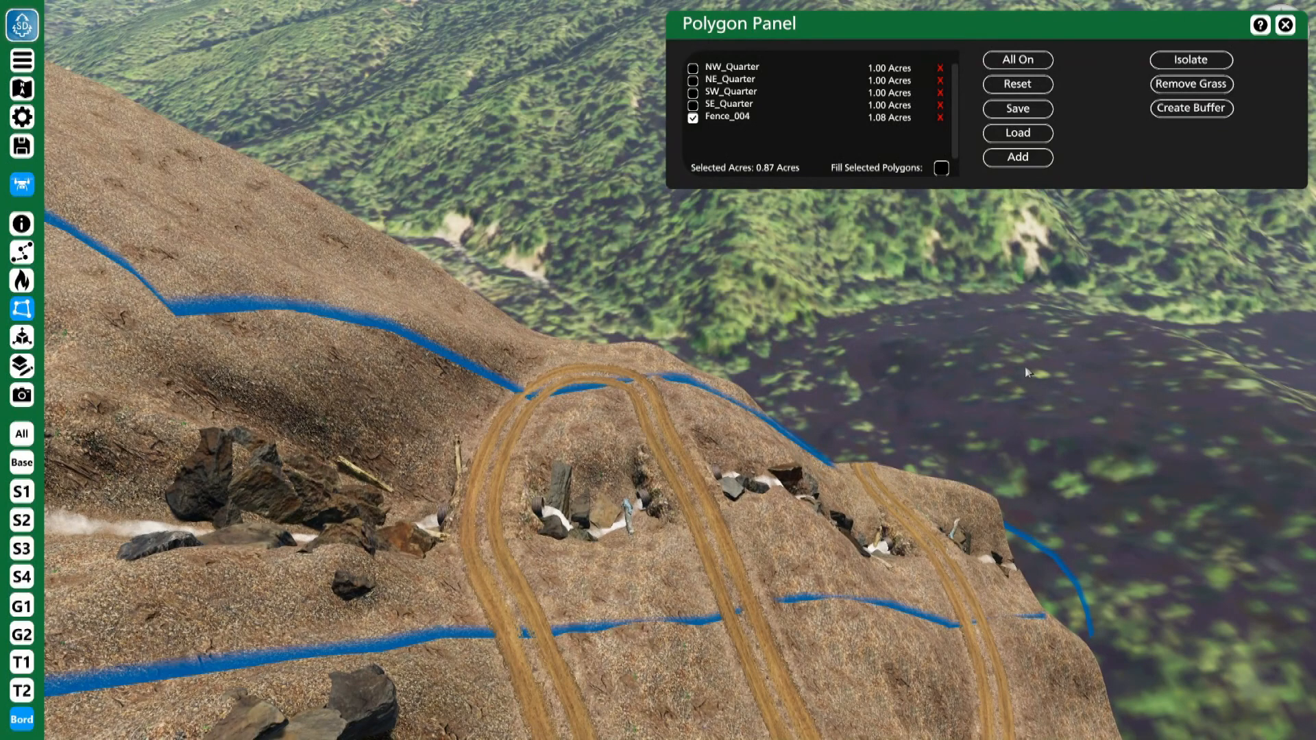
# Show structure S2 in the planimetric view and briefly isolate its trees inside the creek buffer polygon.
pyautogui.click(22, 548)
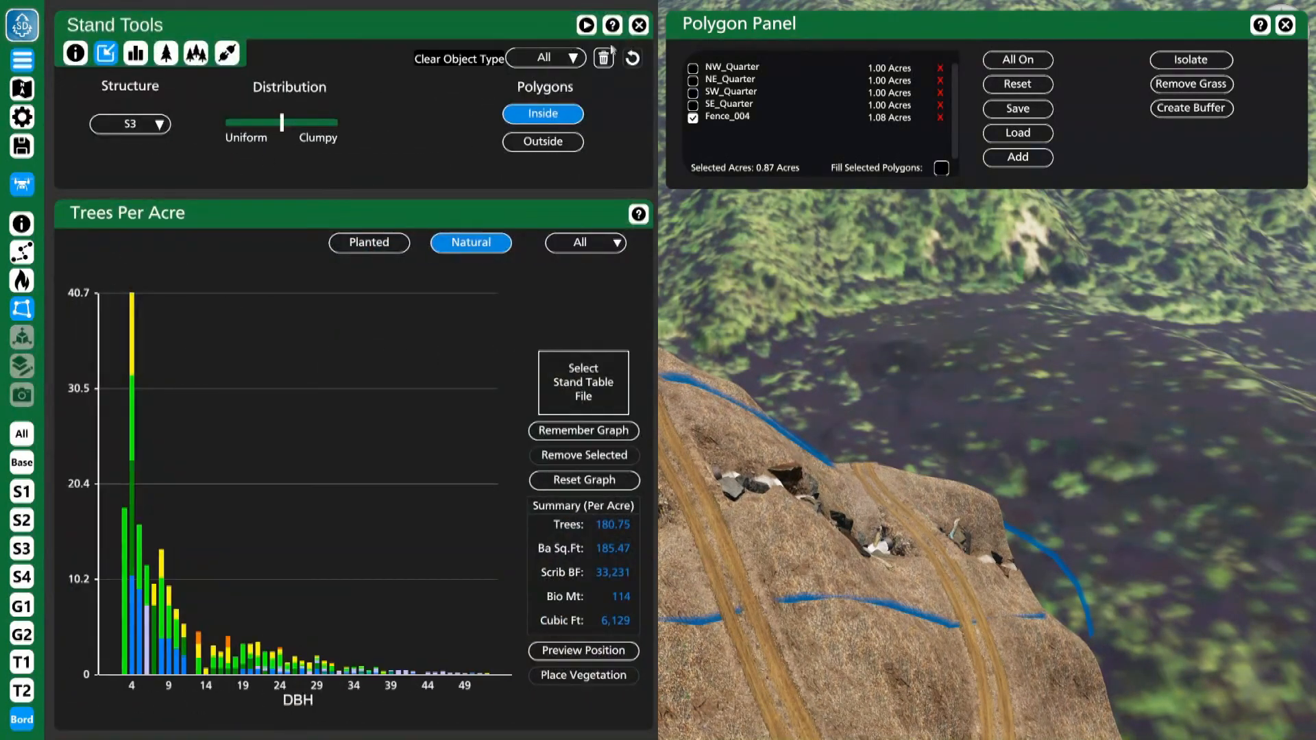
pyautogui.click(586, 25)
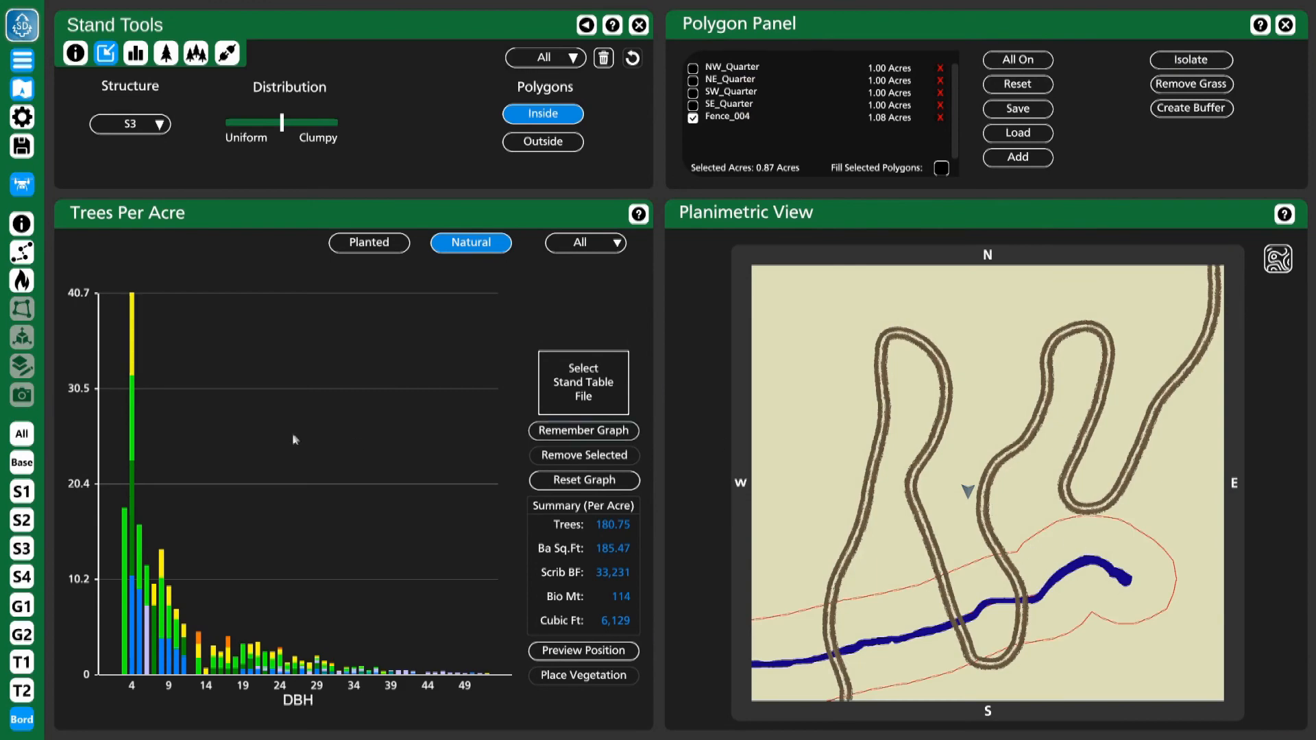
pyautogui.click(31, 524)
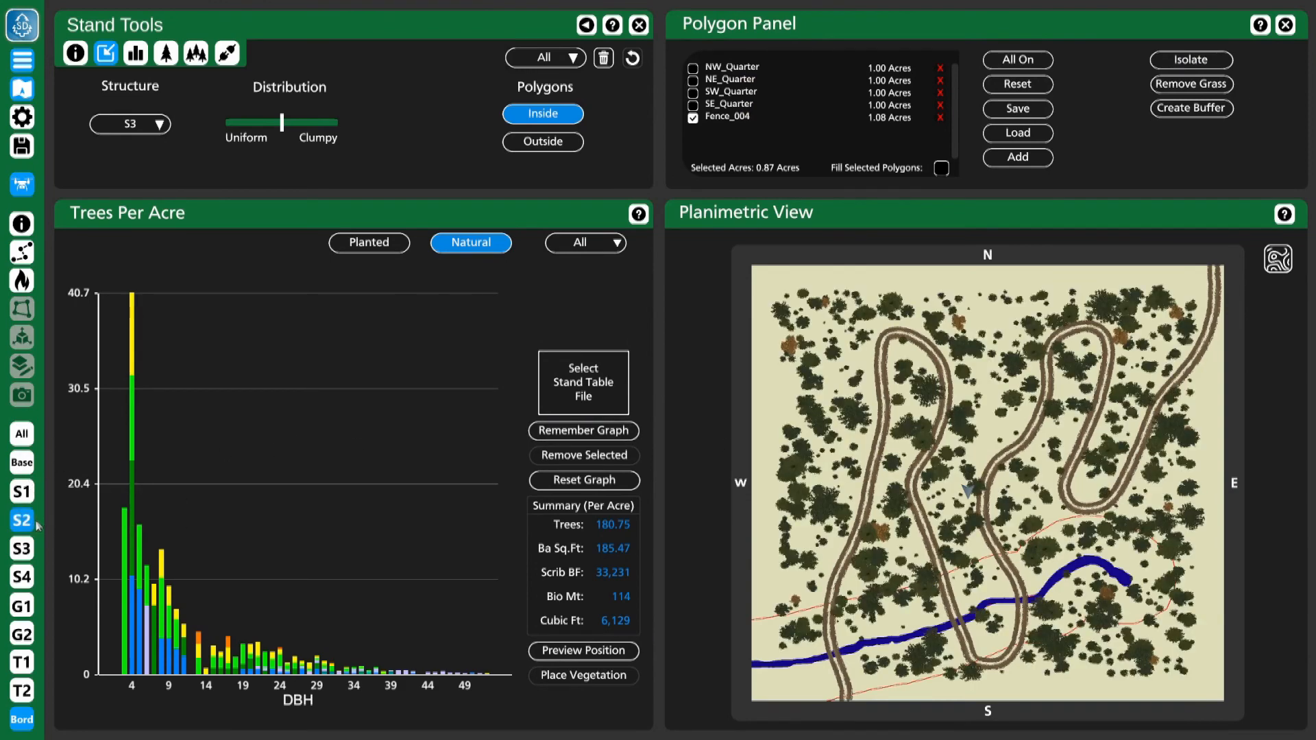
pyautogui.click(1210, 62)
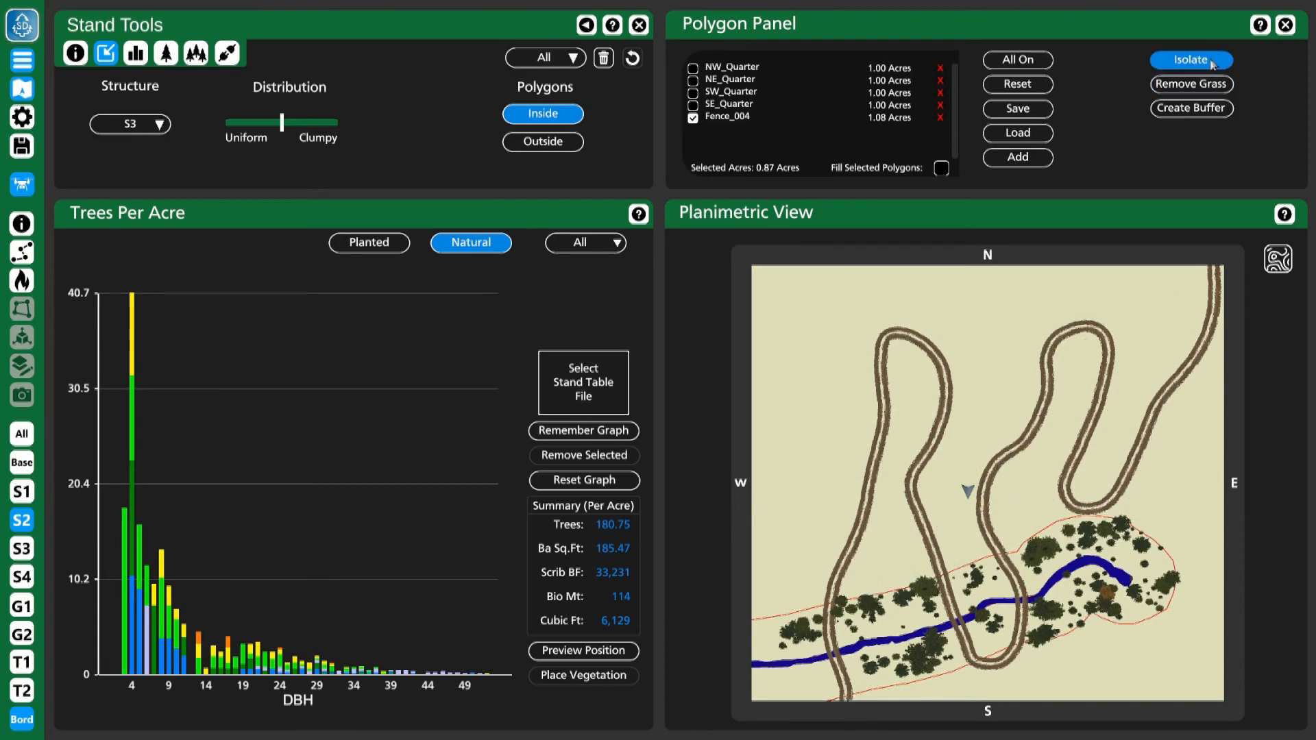
pyautogui.click(1211, 61)
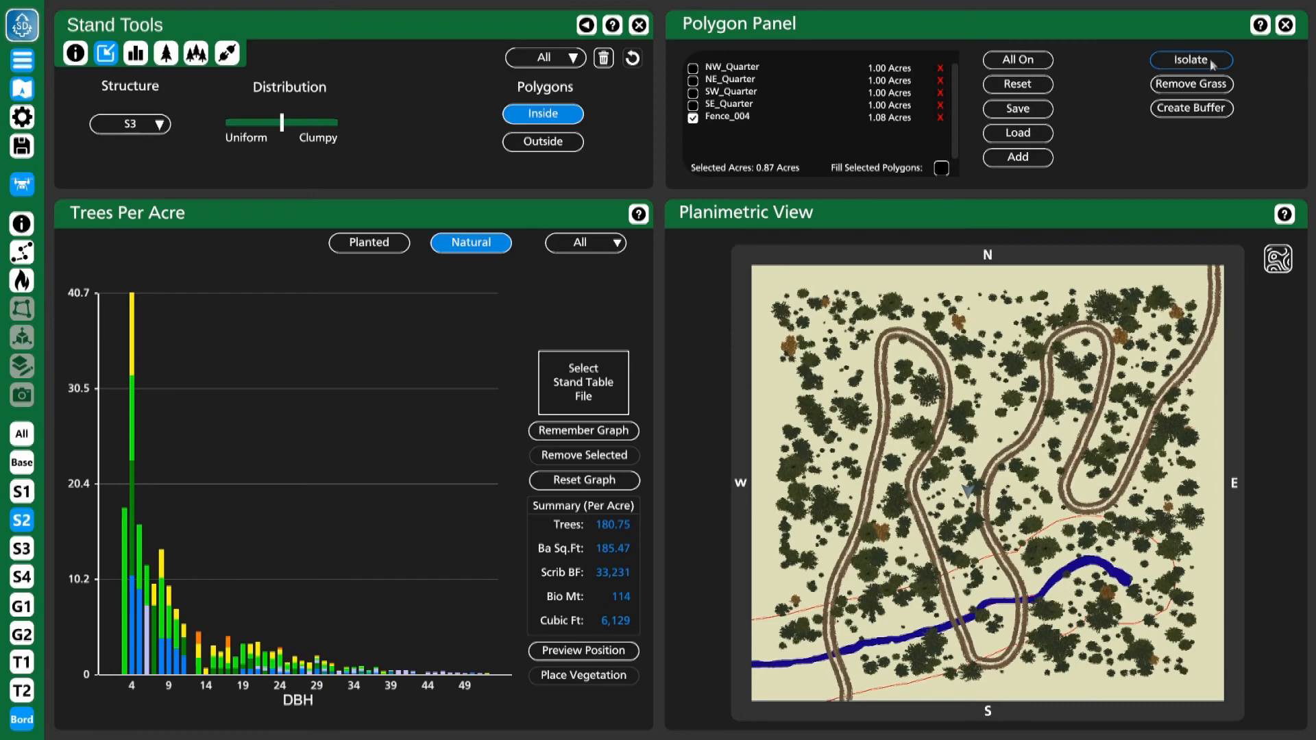
# Rename the creek polygon as Buffer, and browse the saved polygon files without loading one.
pyautogui.click(726, 118)
pyautogui.write('Buffer')
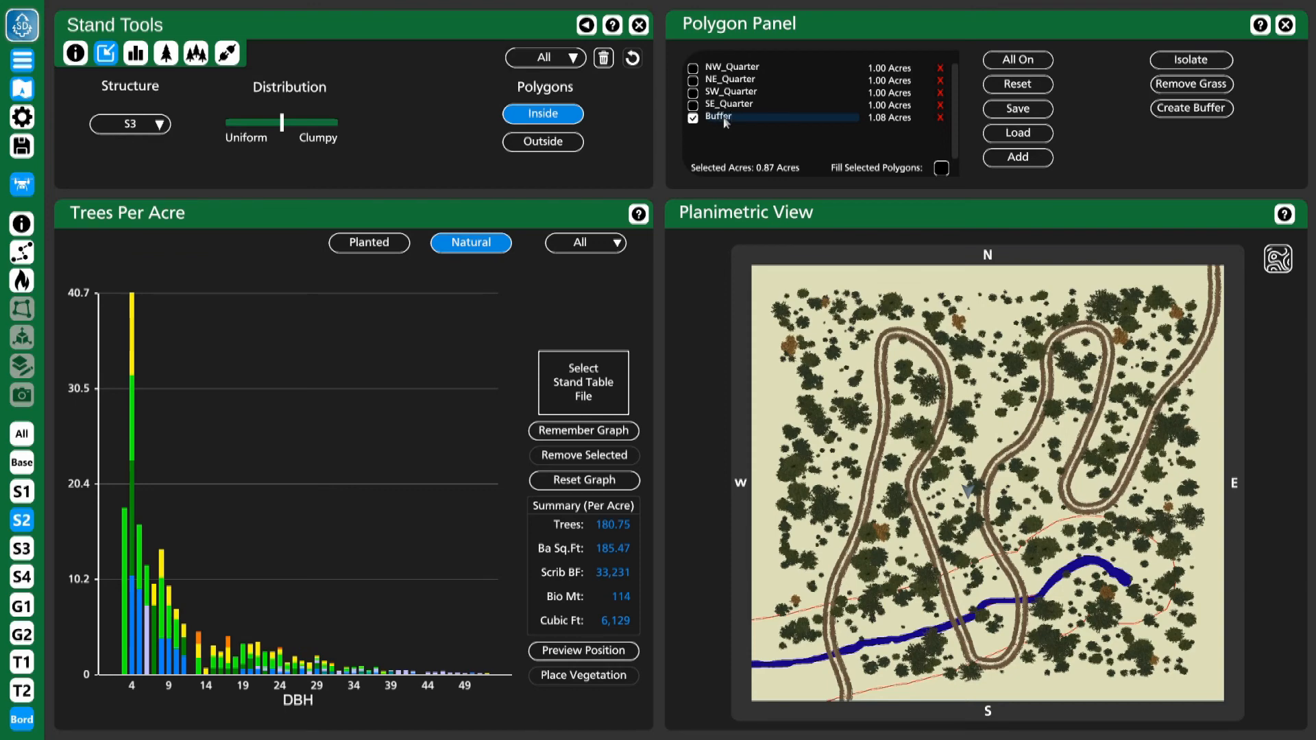
pyautogui.press('Return')
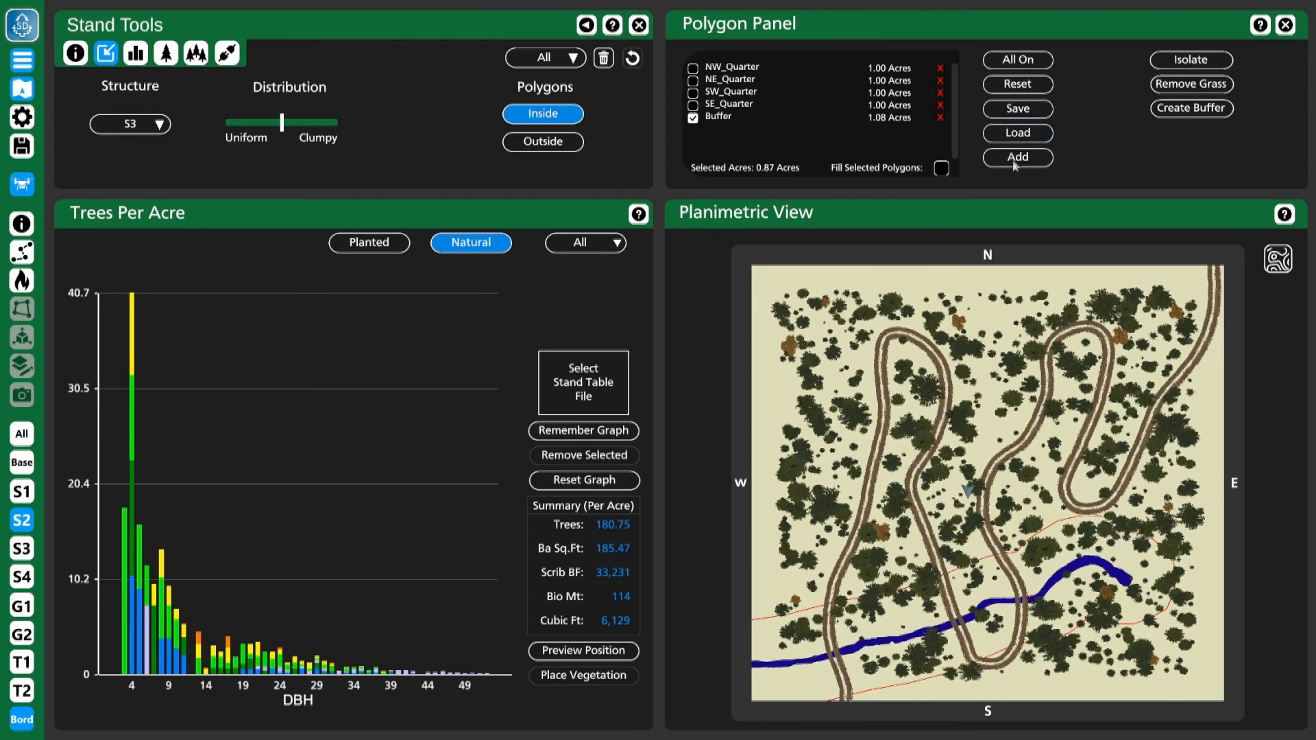
pyautogui.click(1020, 134)
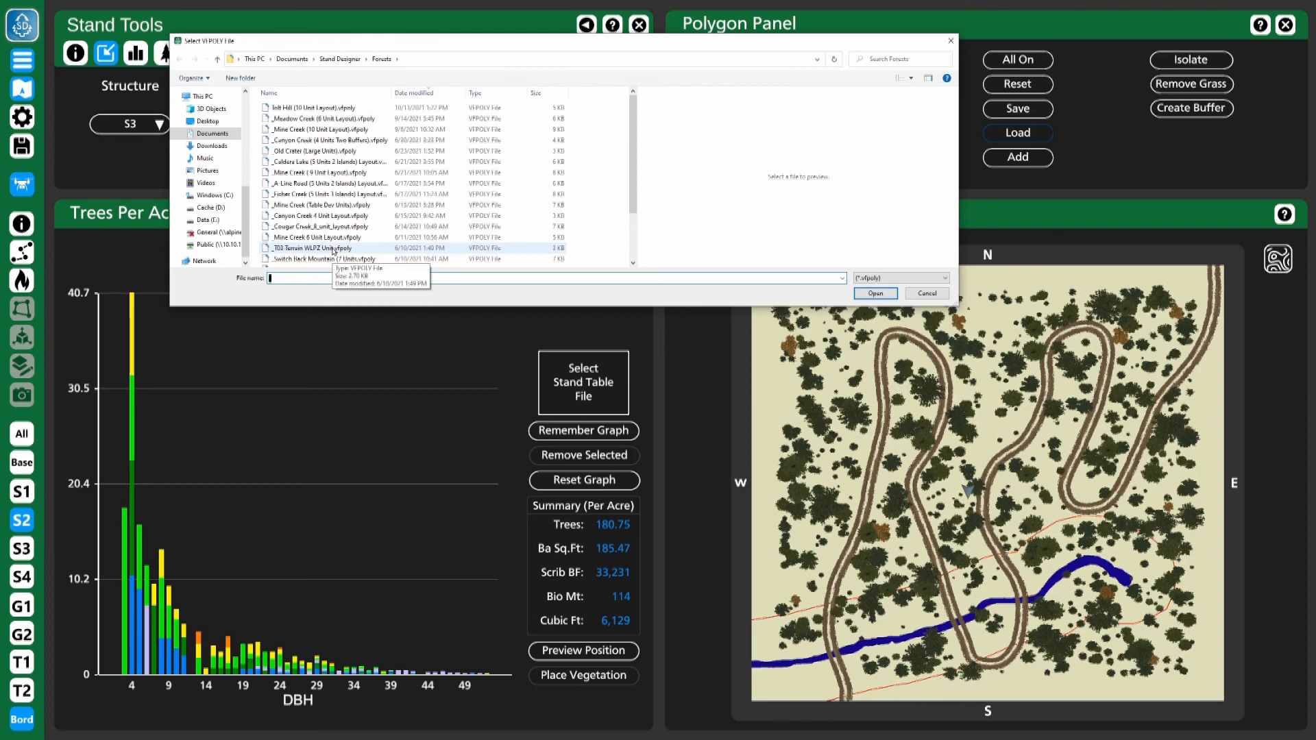
pyautogui.click(927, 292)
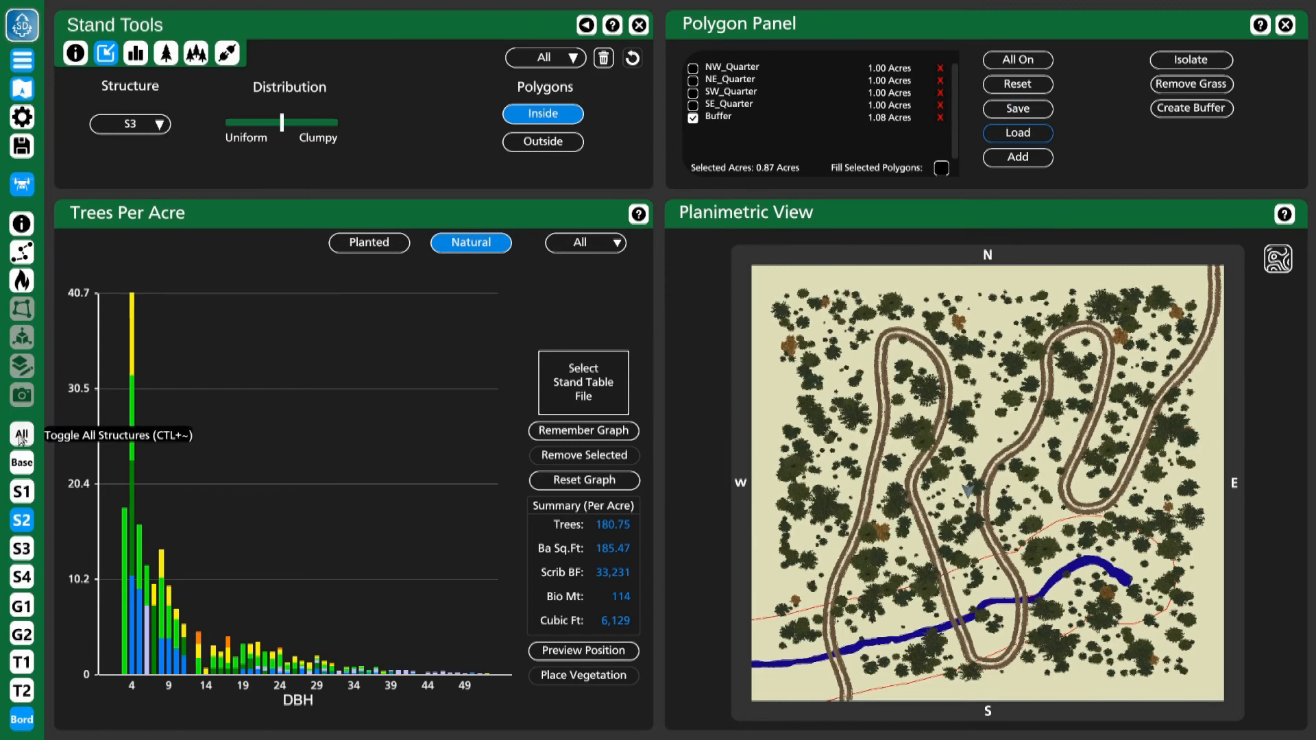
# Hide all vegetation and start a new polygon on the planimetric map, following the buffer's northern edge east to the road bend.
pyautogui.click(21, 437)
pyautogui.click(21, 437)
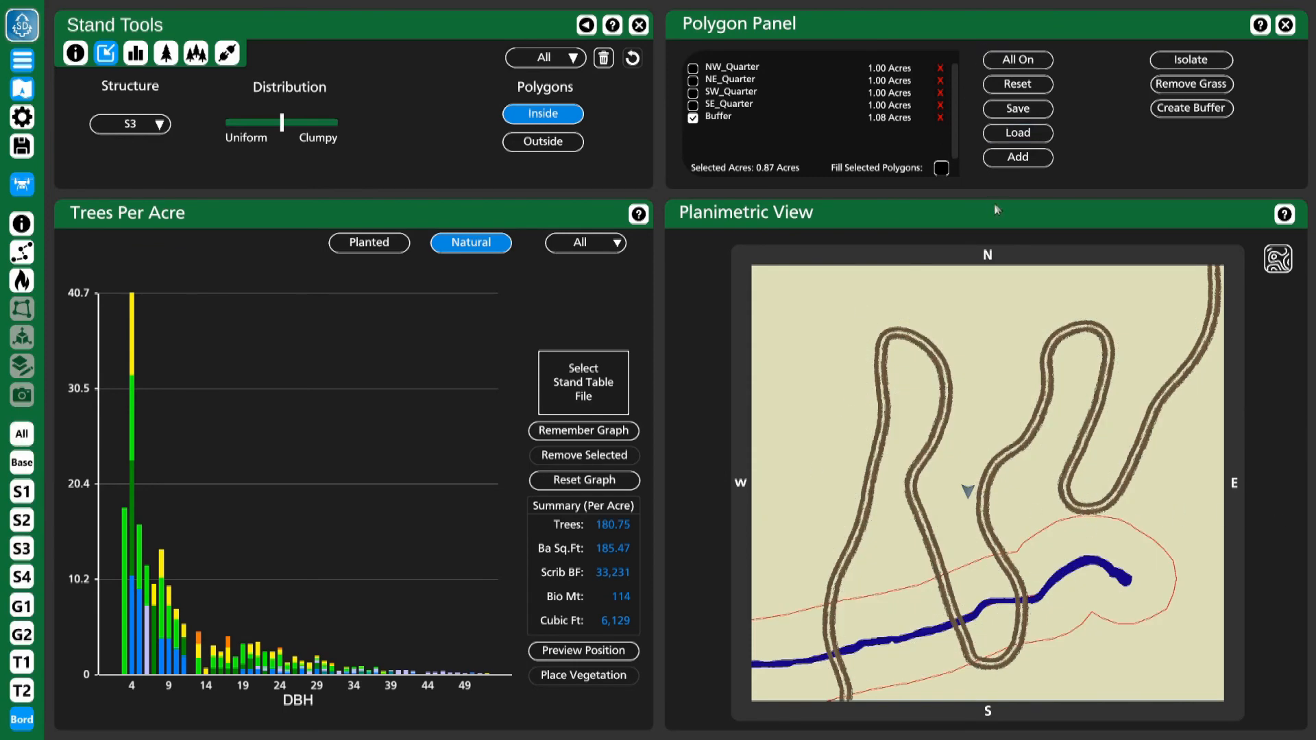
pyautogui.click(1003, 158)
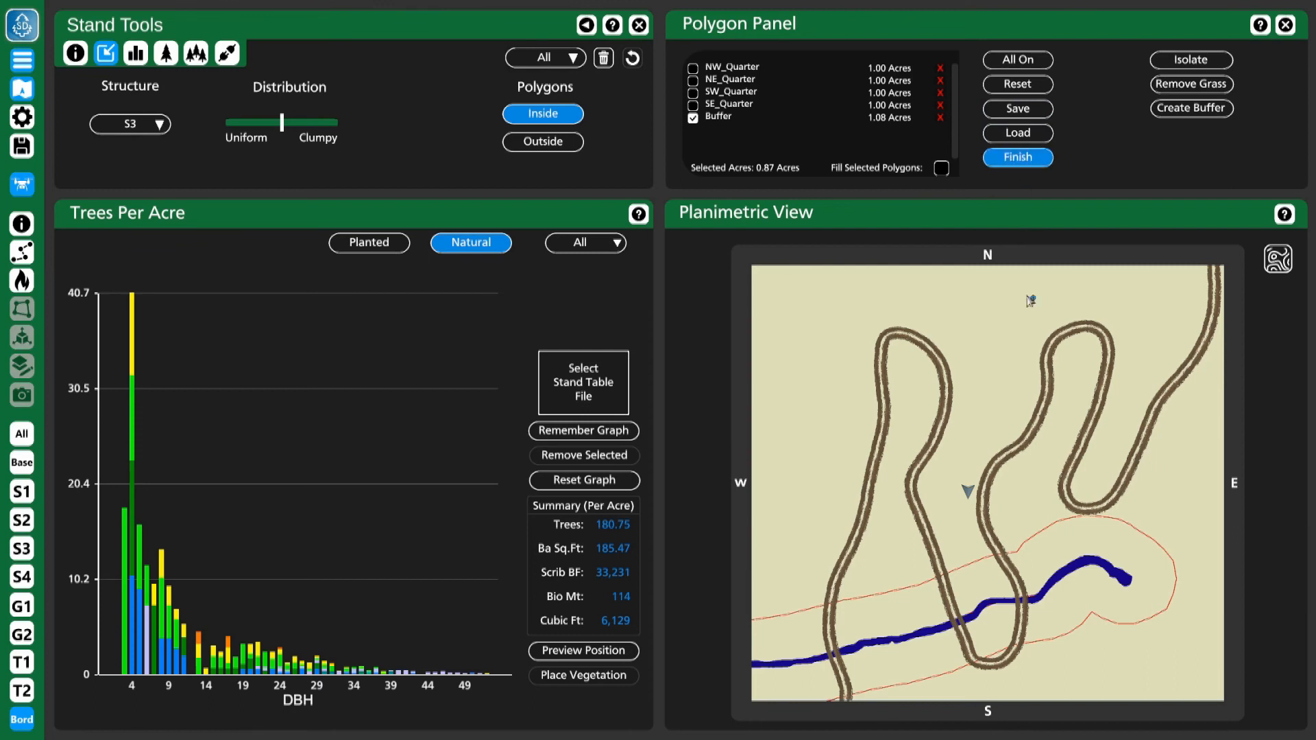
pyautogui.click(1017, 552)
pyautogui.click(1022, 543)
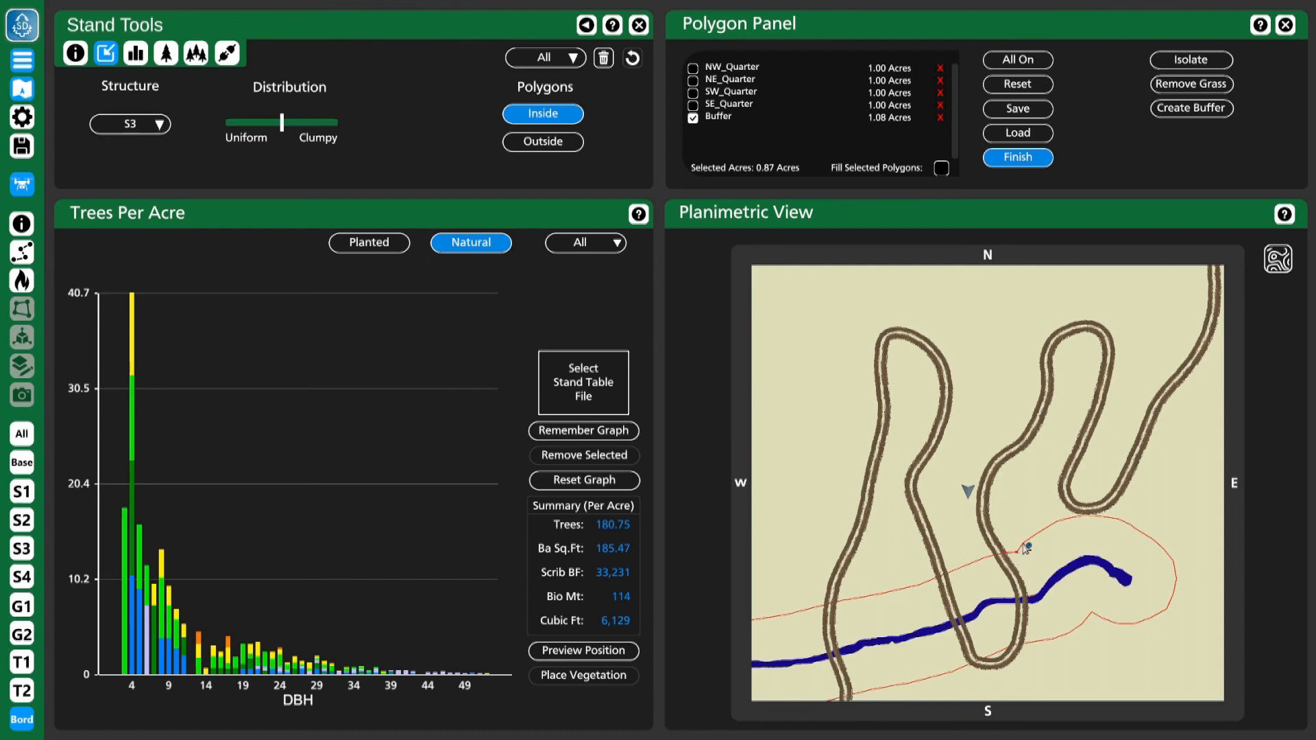
pyautogui.click(1055, 523)
pyautogui.click(1083, 509)
# Continue the polygon points north along the east side of the middle switchback to the top of its loop.
pyautogui.click(1070, 468)
pyautogui.click(1089, 434)
pyautogui.click(1096, 410)
pyautogui.click(1108, 366)
pyautogui.click(1110, 344)
pyautogui.click(1095, 326)
# Place the remaining points down the west side of the middle switchback back toward the buffer and finish the polygon.
pyautogui.click(1071, 327)
pyautogui.click(1050, 346)
pyautogui.click(1046, 369)
pyautogui.click(1047, 393)
pyautogui.click(1040, 421)
pyautogui.click(1022, 445)
pyautogui.click(1000, 461)
pyautogui.click(985, 487)
pyautogui.click(984, 519)
pyautogui.click(994, 545)
pyautogui.click(1011, 158)
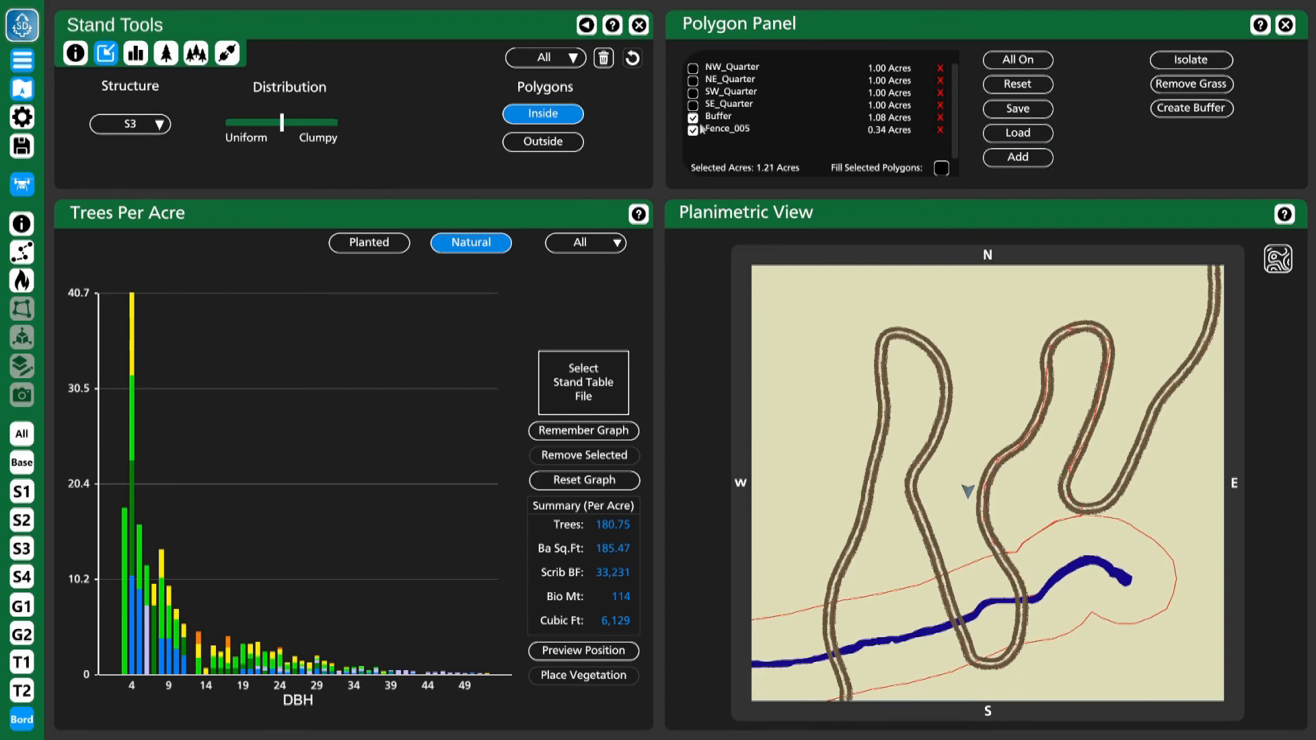
# Rename the new switchback polygon as Mid Switch back Unit.
pyautogui.doubleClick(728, 130)
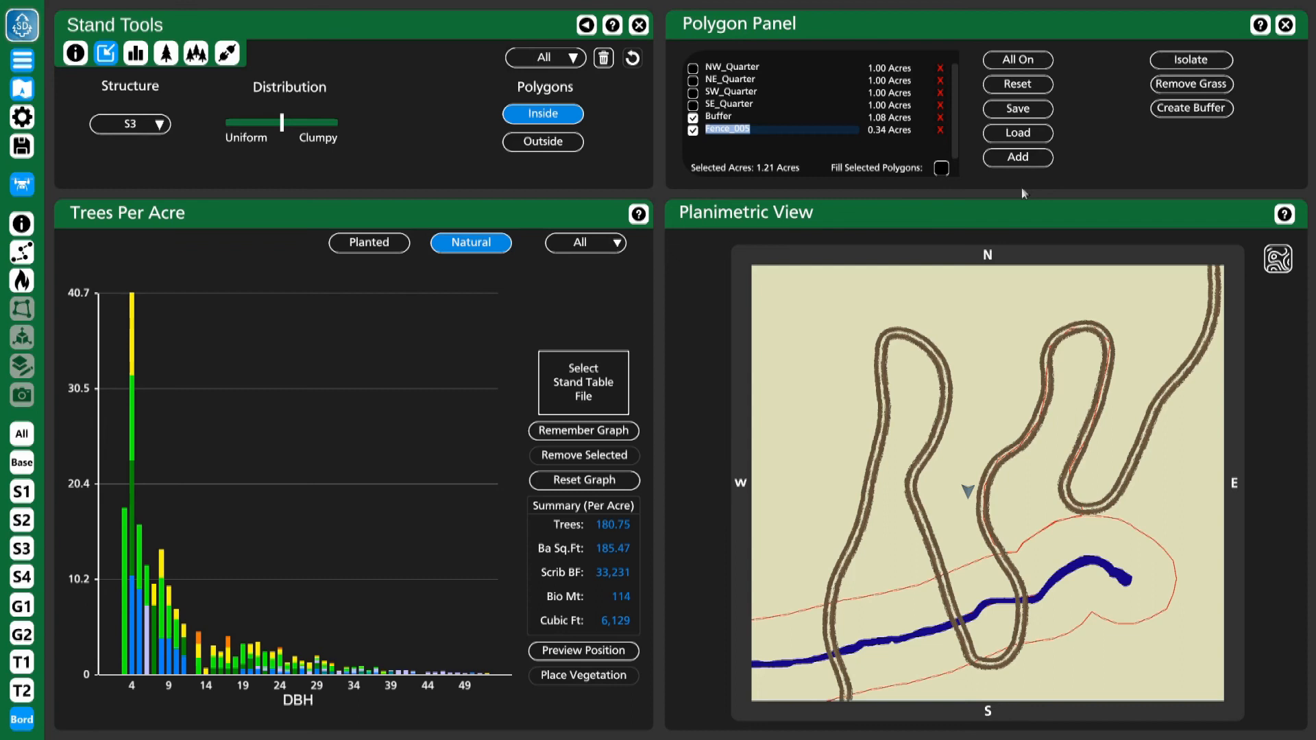
pyautogui.write('T')
pyautogui.write('ch back Unit')
pyautogui.press('Return')
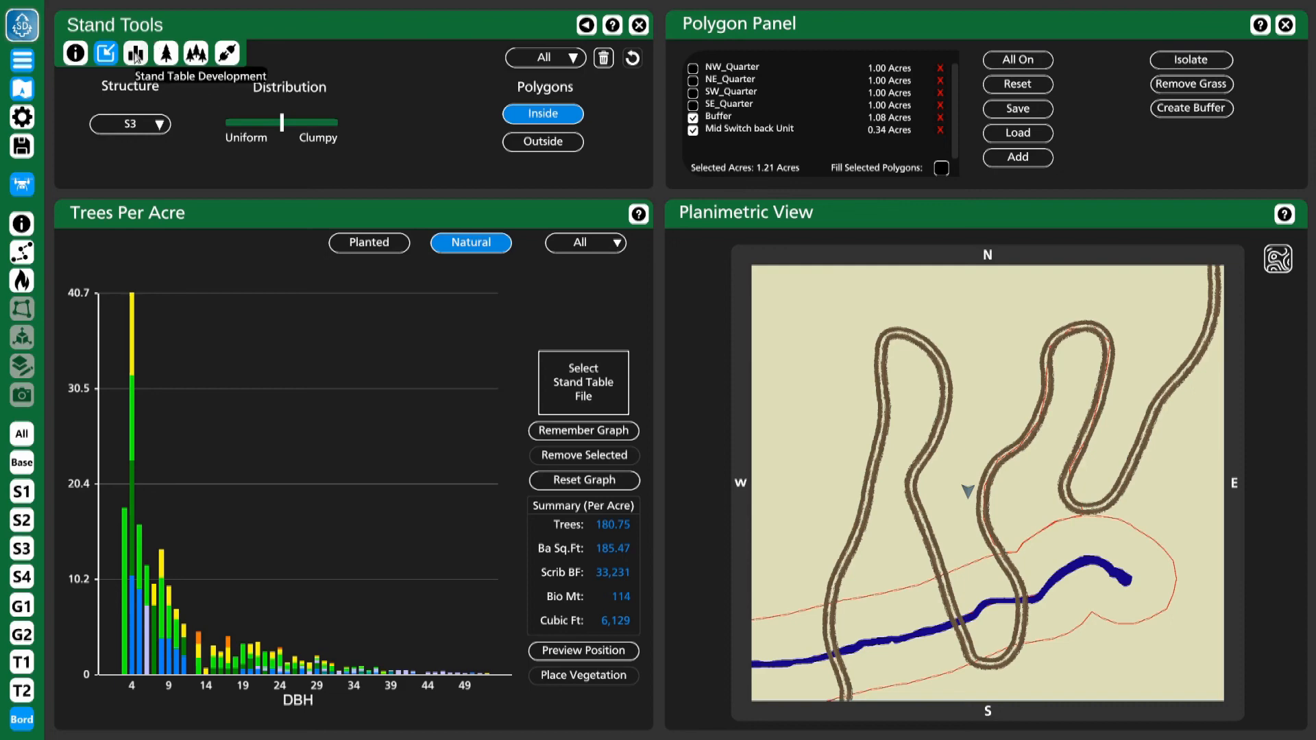
# Show all vegetation and clear only the Trees inside the selected Buffer and Mid Switch back Unit polygons.
pyautogui.click(23, 437)
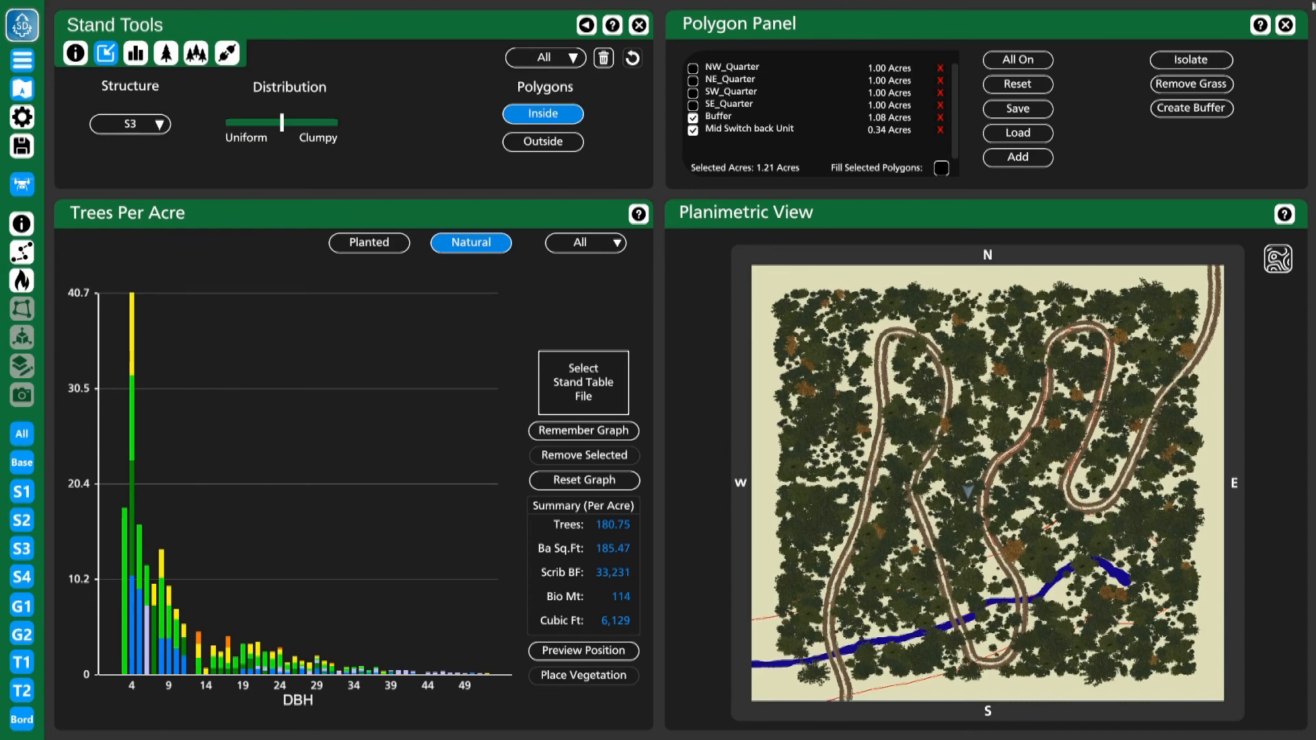
pyautogui.click(573, 58)
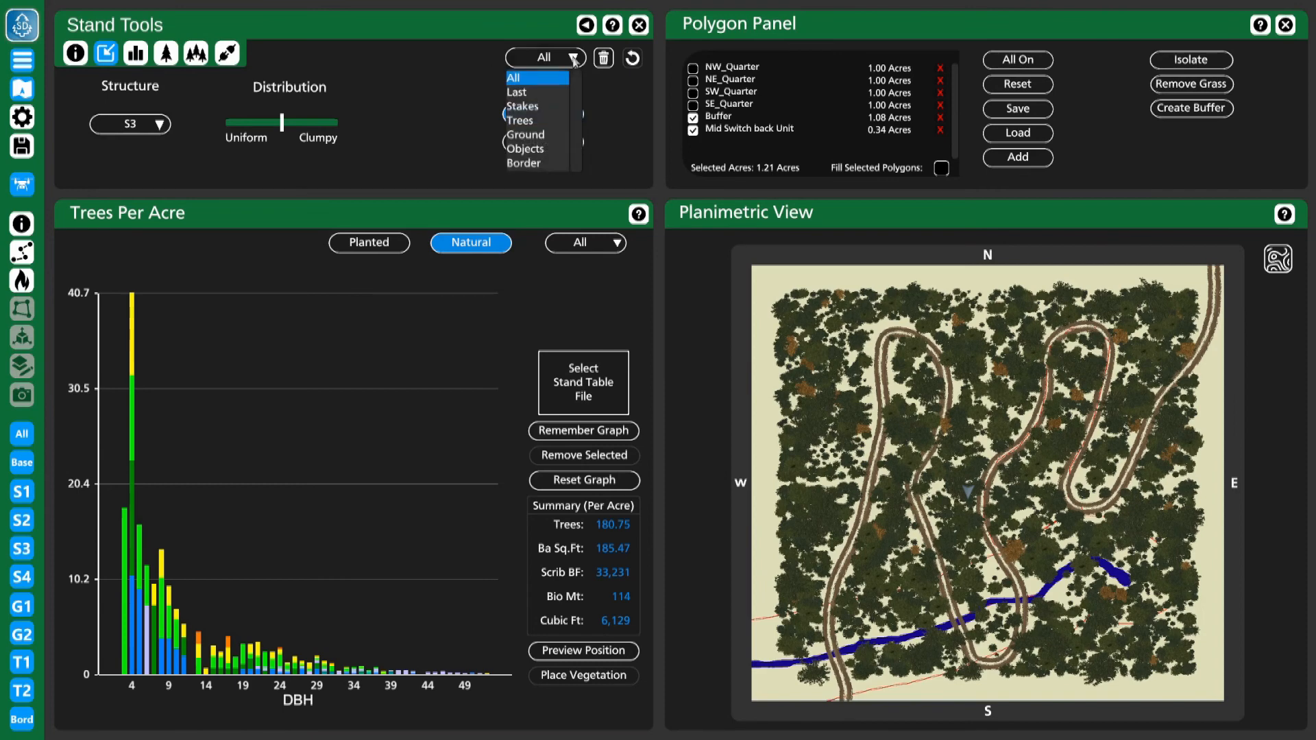
pyautogui.click(530, 121)
pyautogui.click(604, 59)
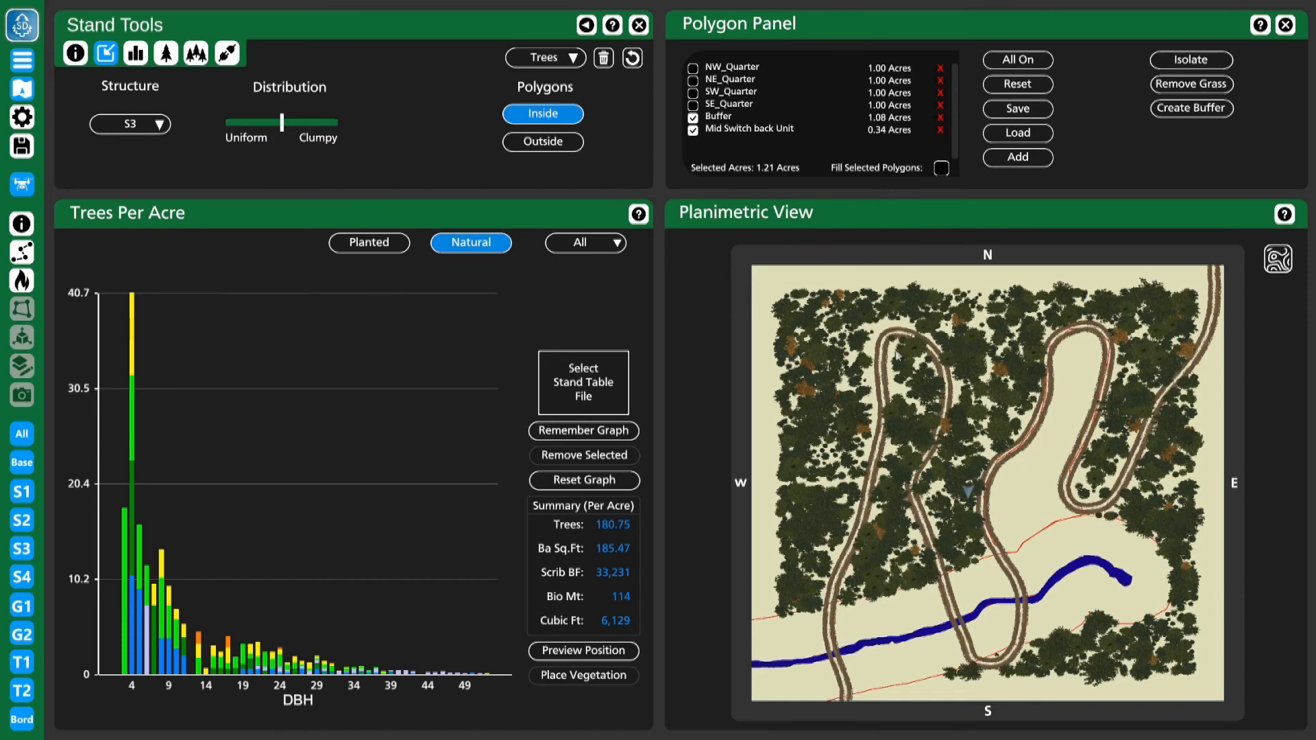
pyautogui.click(894, 625)
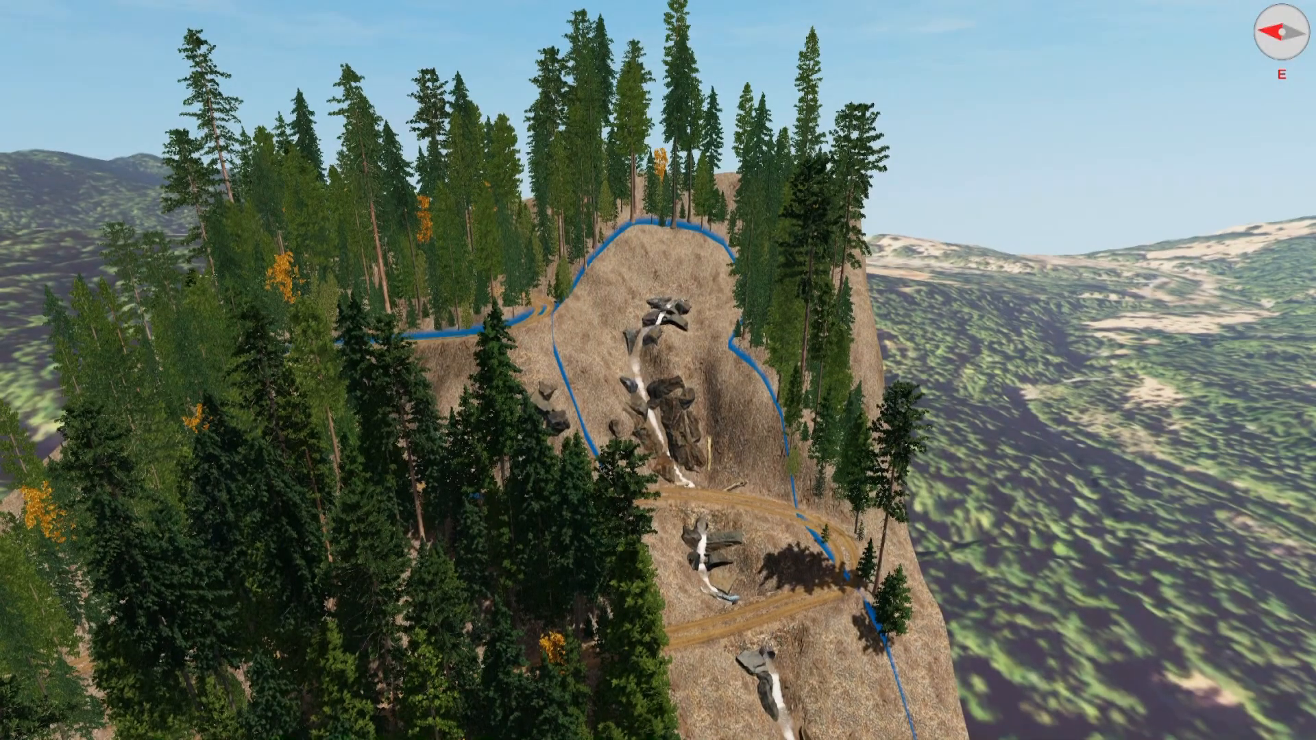
# Start a stand table development for the Base structure and set Ponderosa Pine to 28 percent of the species mix.
pyautogui.press('Escape')
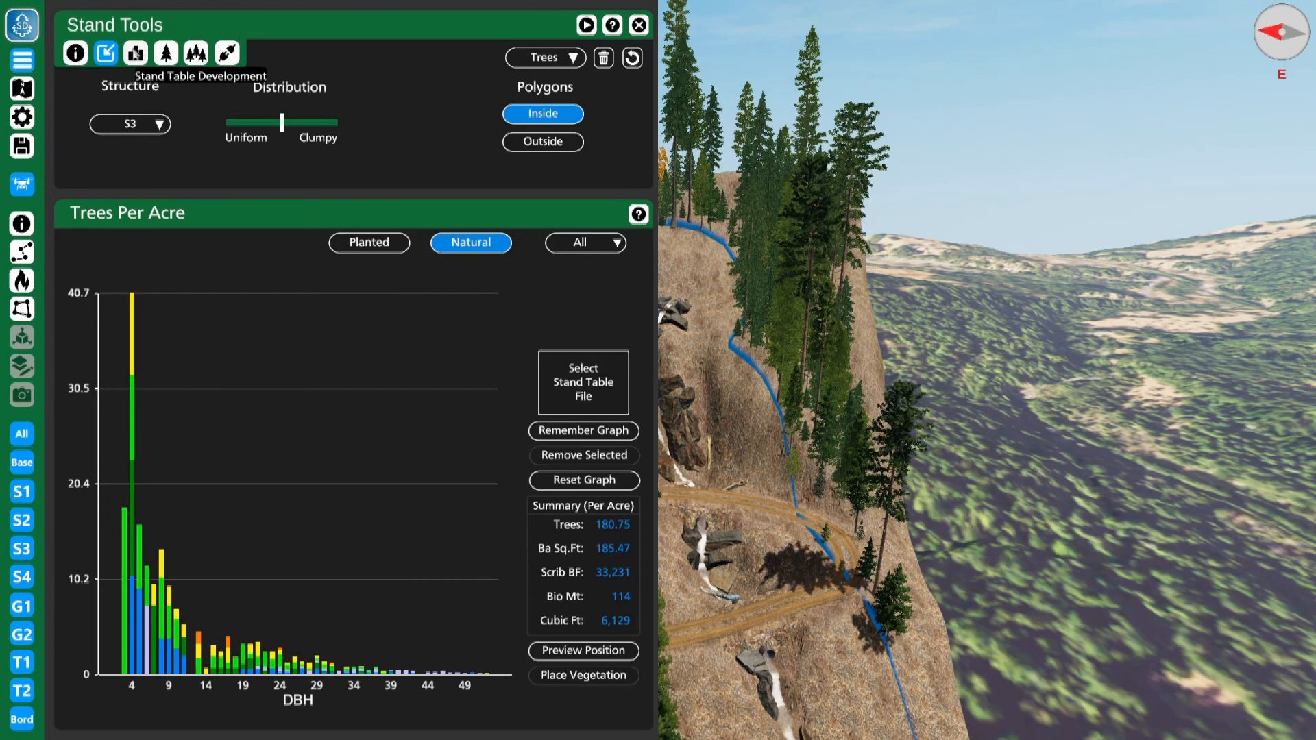
pyautogui.click(136, 54)
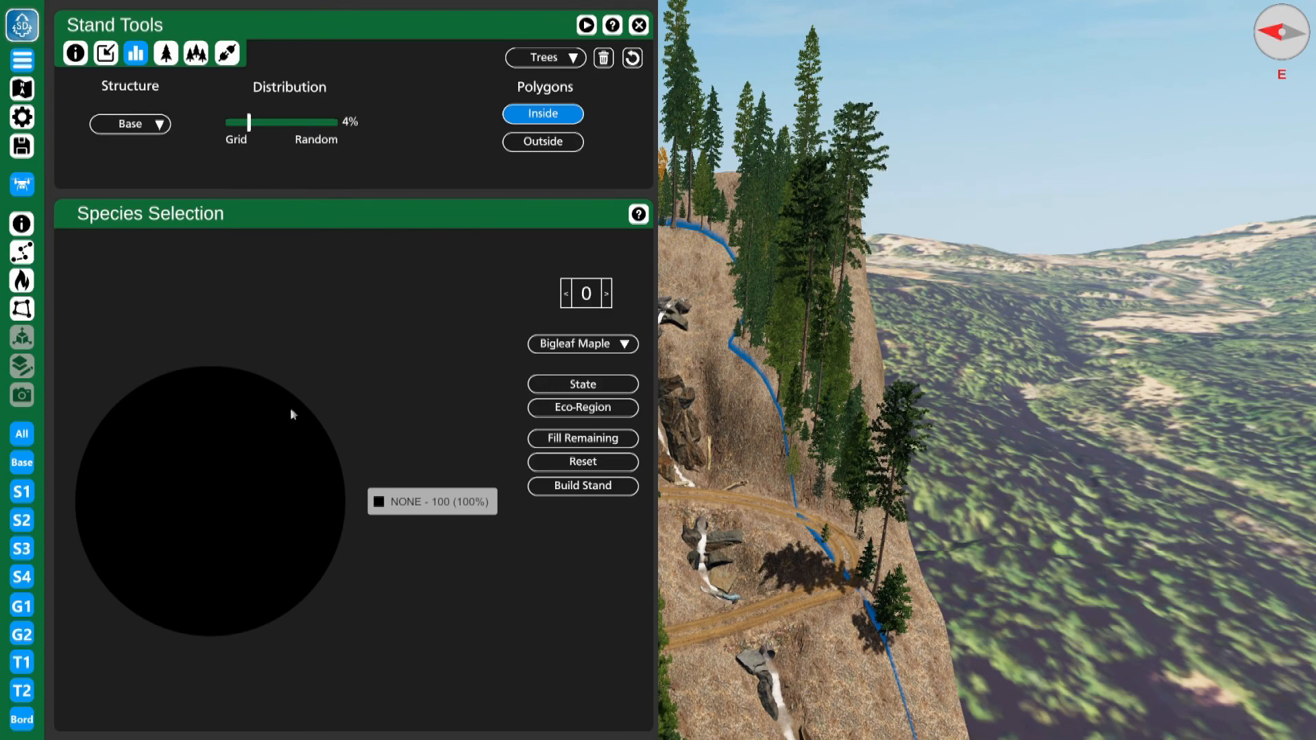
pyautogui.click(631, 345)
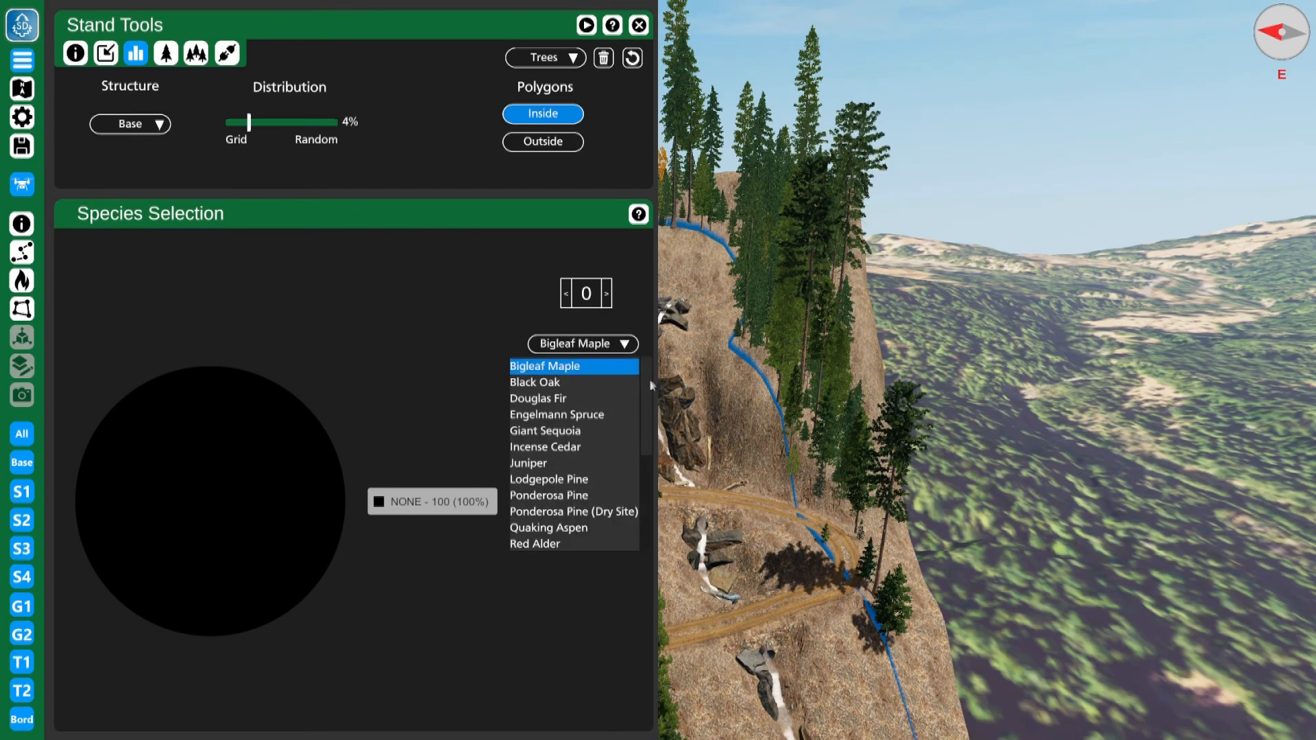
pyautogui.scroll(-3, 575, 432)
pyautogui.scroll(-2, 574, 432)
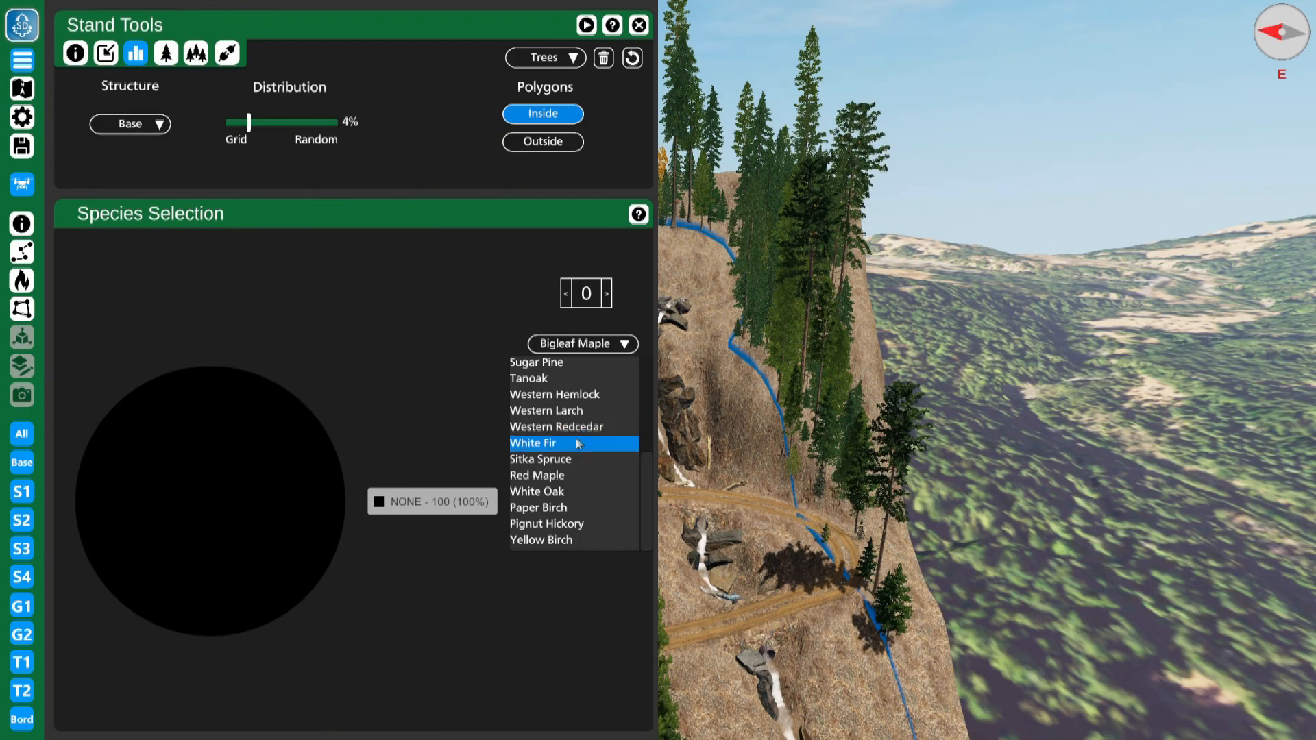
pyautogui.scroll(3, 581, 442)
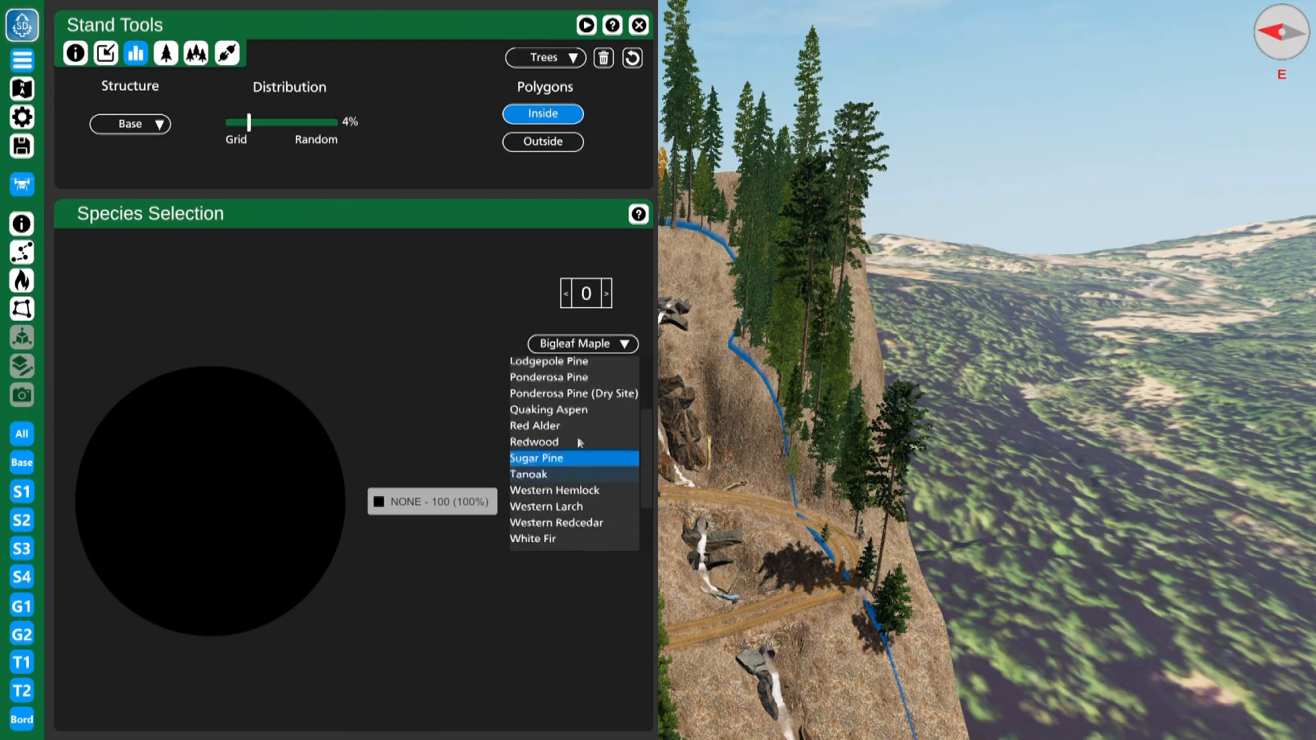
pyautogui.scroll(2, 576, 445)
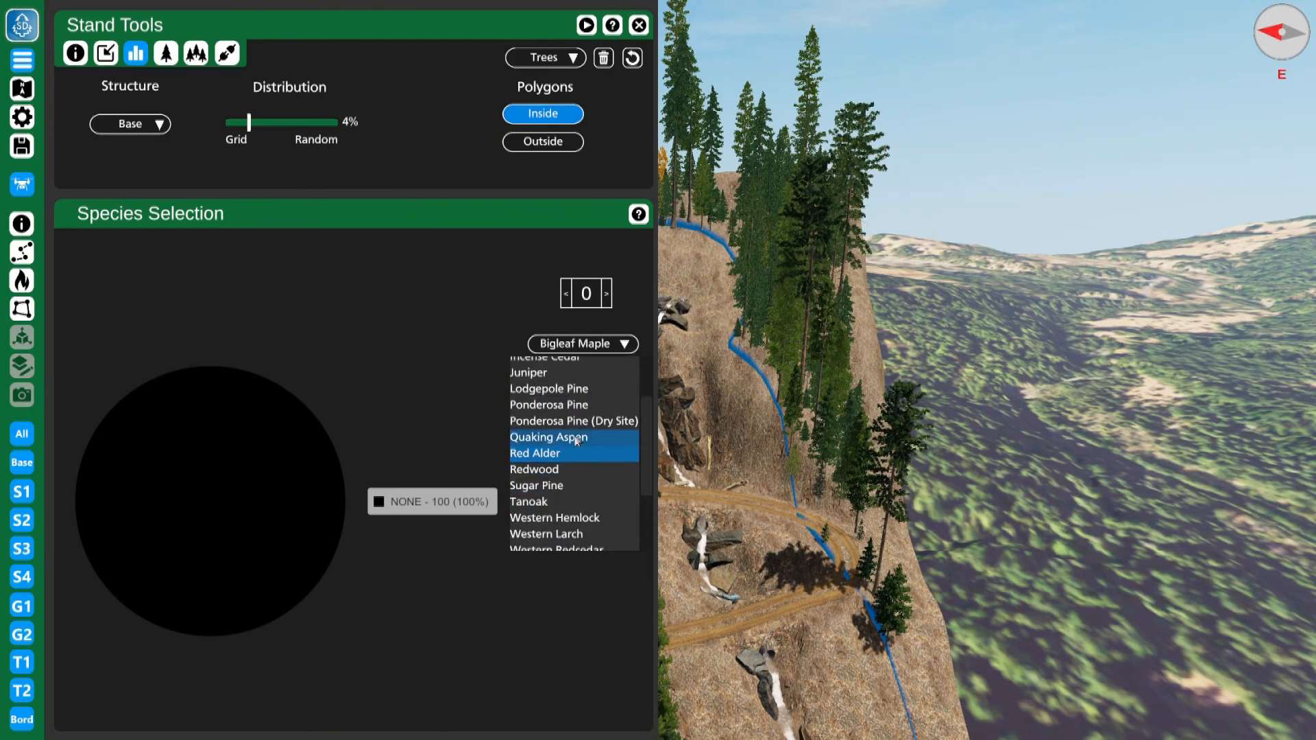
pyautogui.click(552, 414)
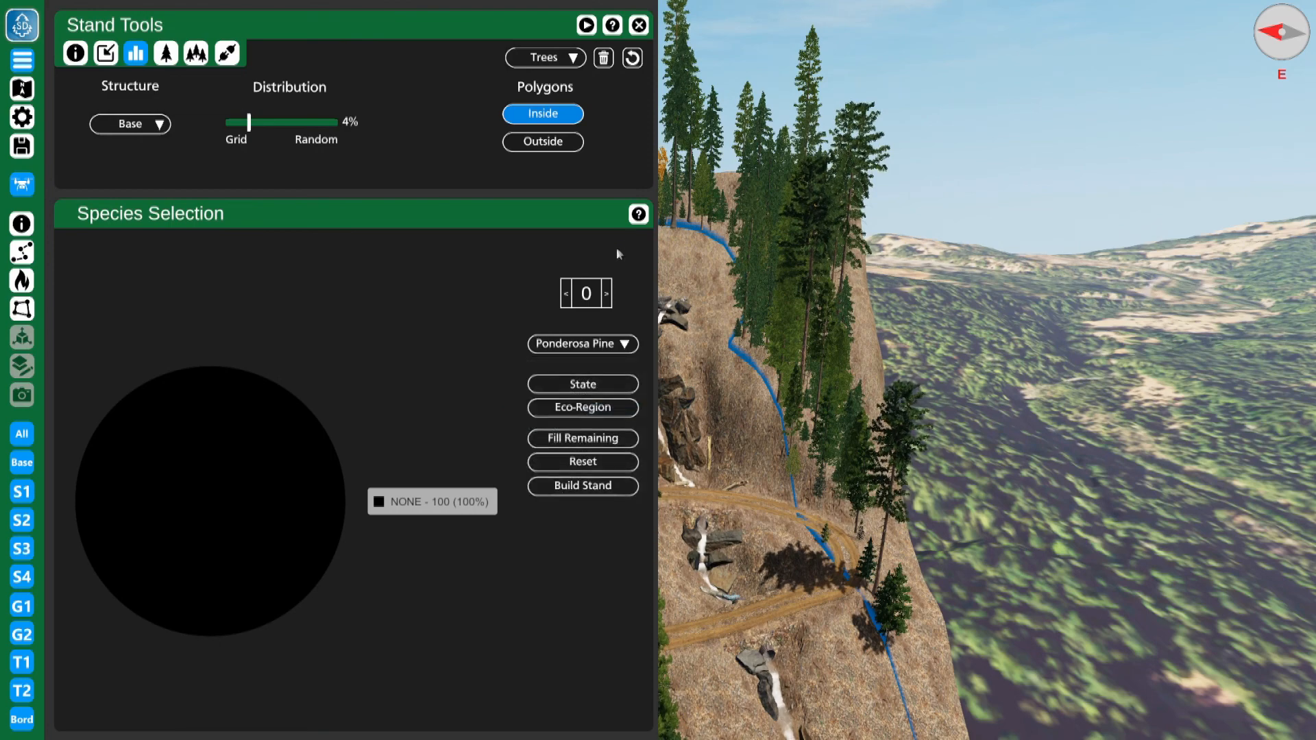
pyautogui.click(606, 295)
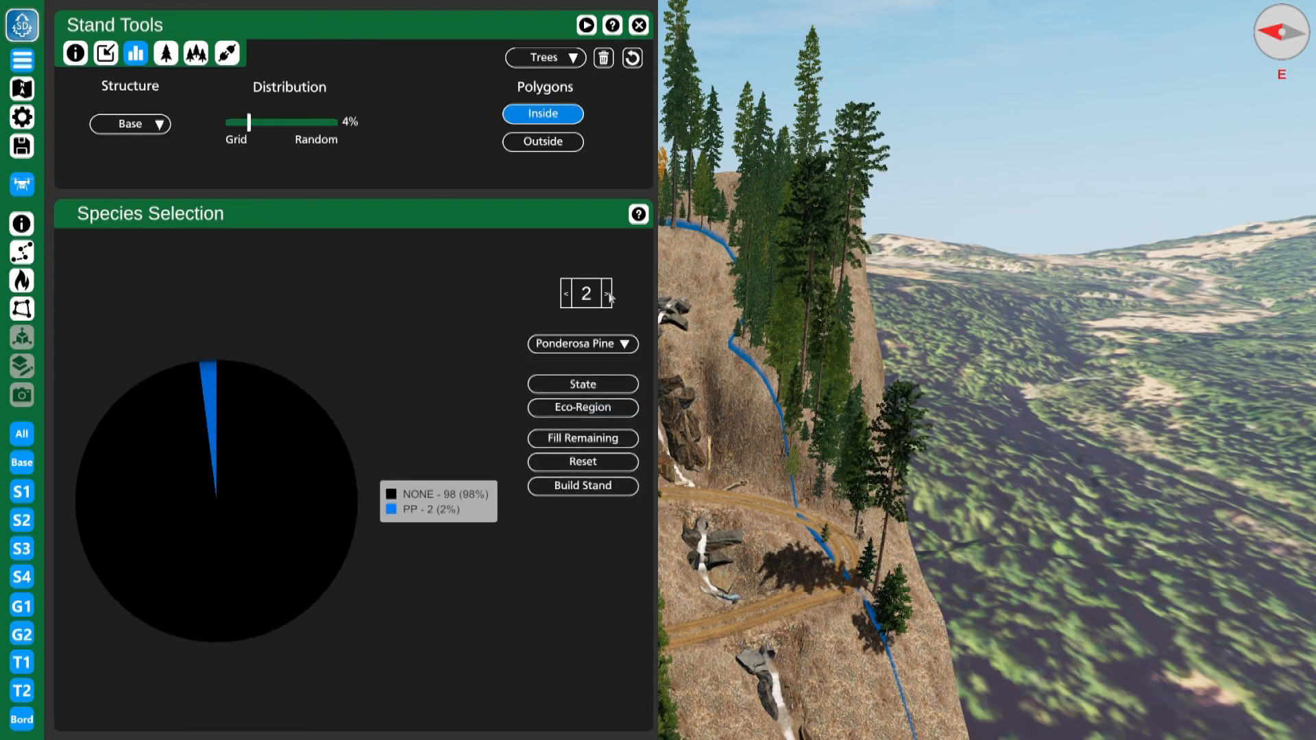
pyautogui.click(607, 295)
pyautogui.moveTo(609, 297); pyautogui.dragTo(609, 296)
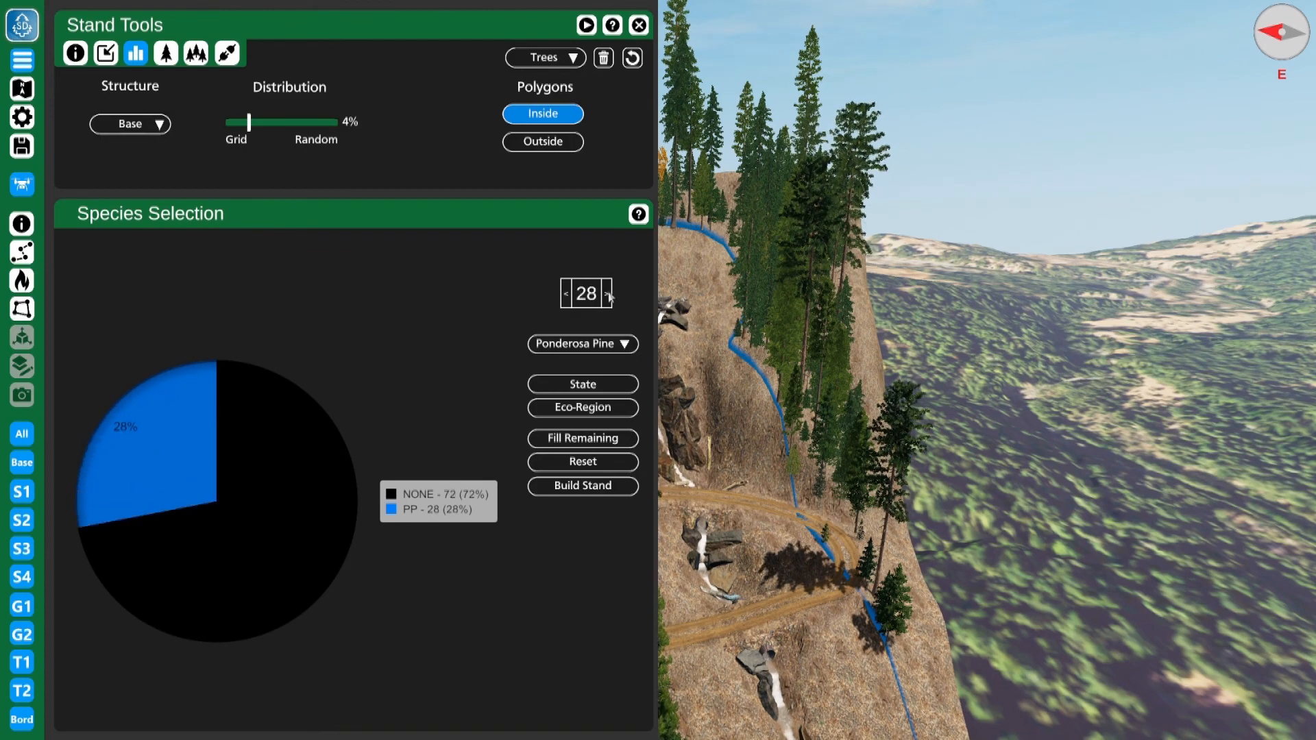
# Add Douglas Fir at 28 percent and Incense Cedar at 14 percent to the species mix.
pyautogui.click(576, 350)
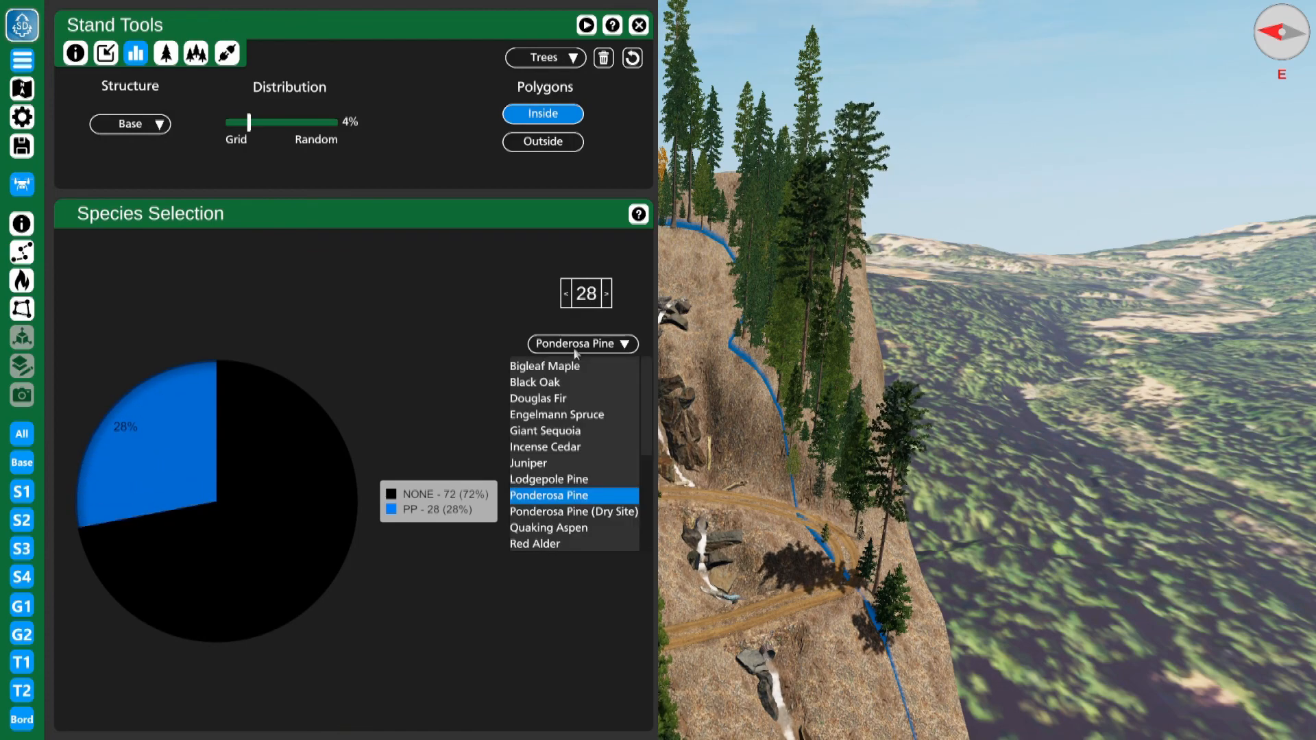
pyautogui.click(561, 400)
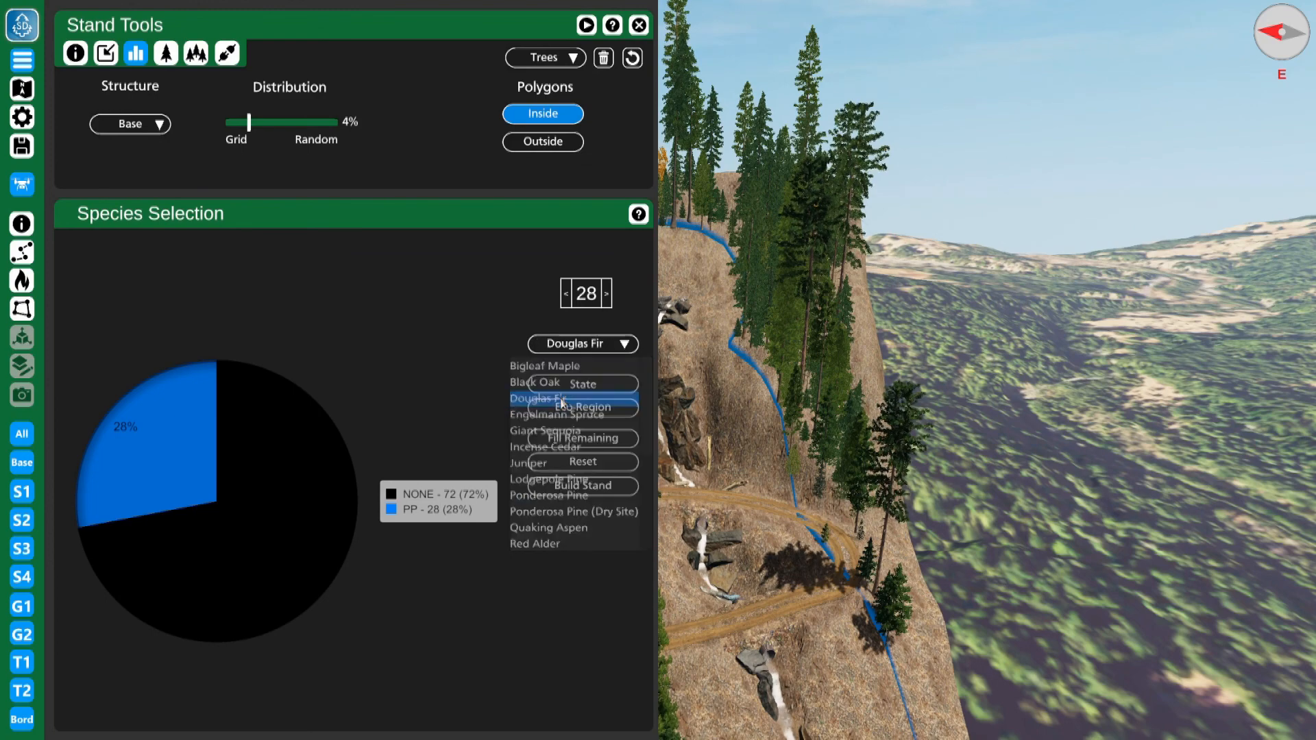
pyautogui.moveTo(608, 293); pyautogui.dragTo(608, 294)
pyautogui.click(589, 345)
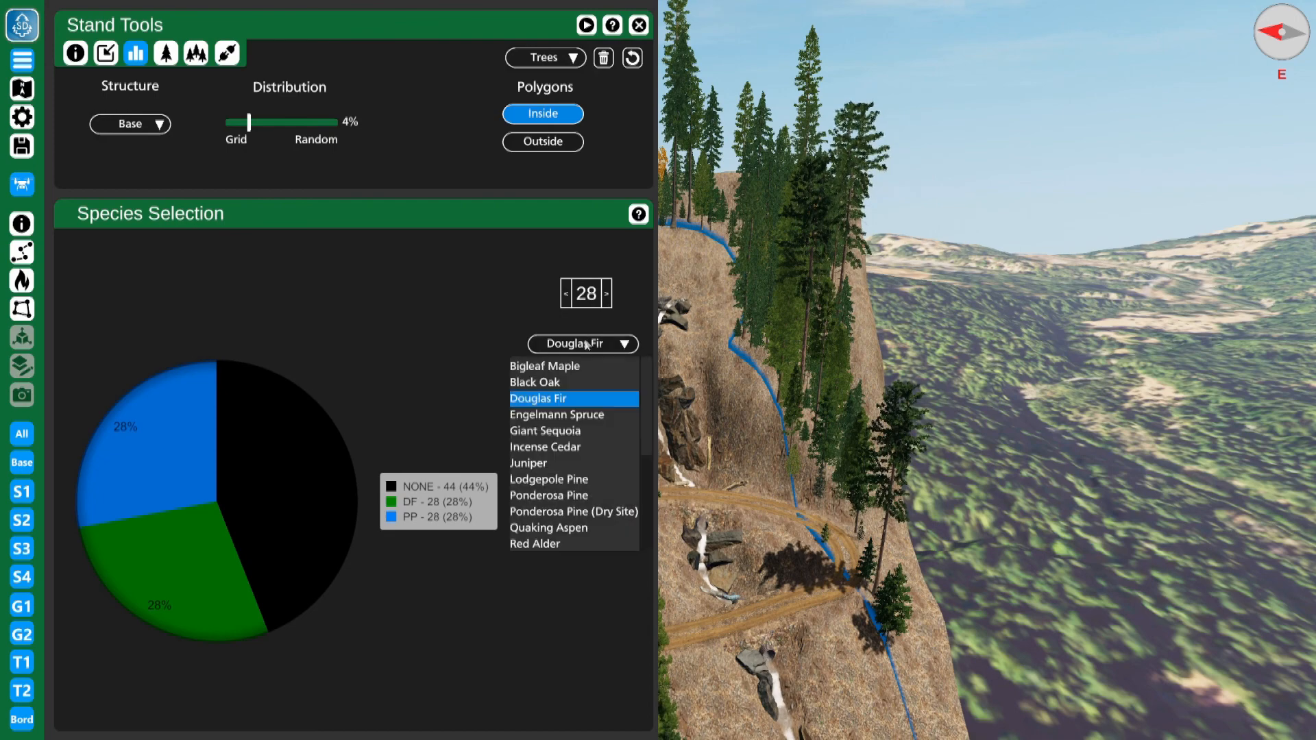
pyautogui.click(543, 447)
pyautogui.click(607, 288)
pyautogui.moveTo(607, 288); pyautogui.dragTo(607, 288)
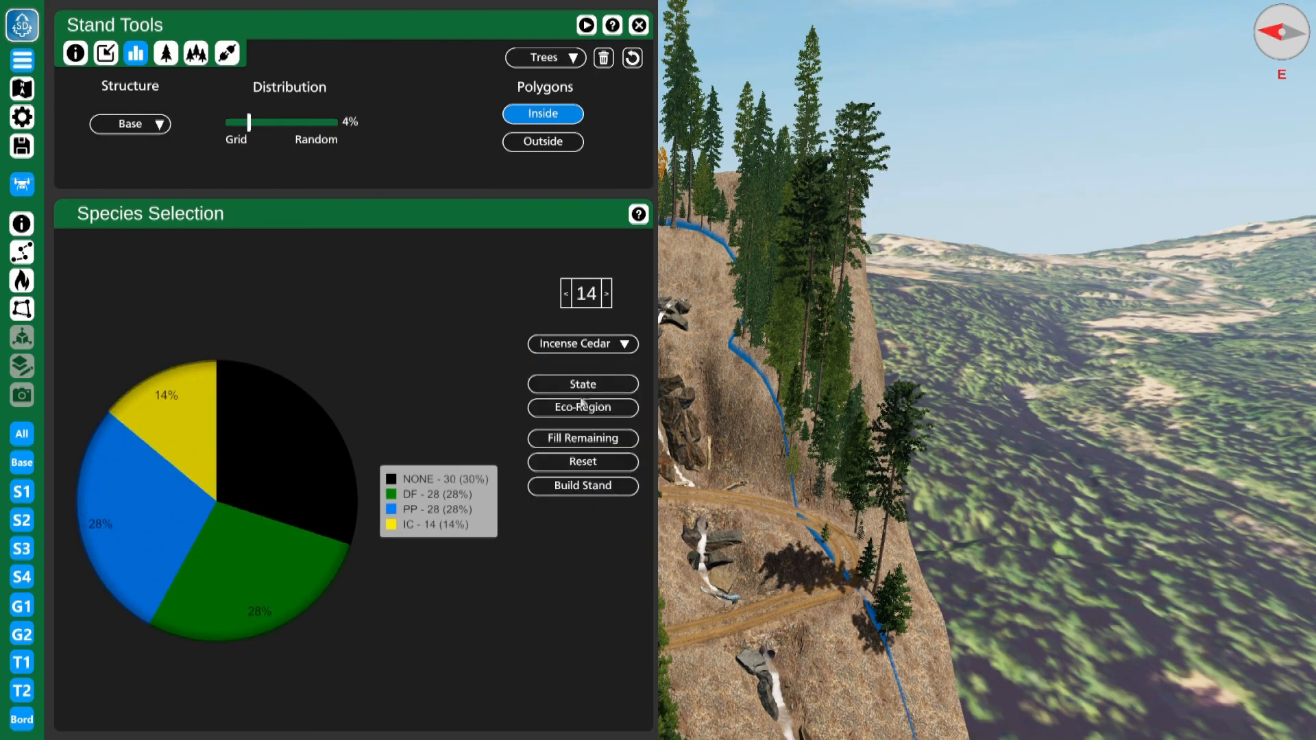
# Add Black Oak at 20 percent to the species mix.
pyautogui.click(601, 346)
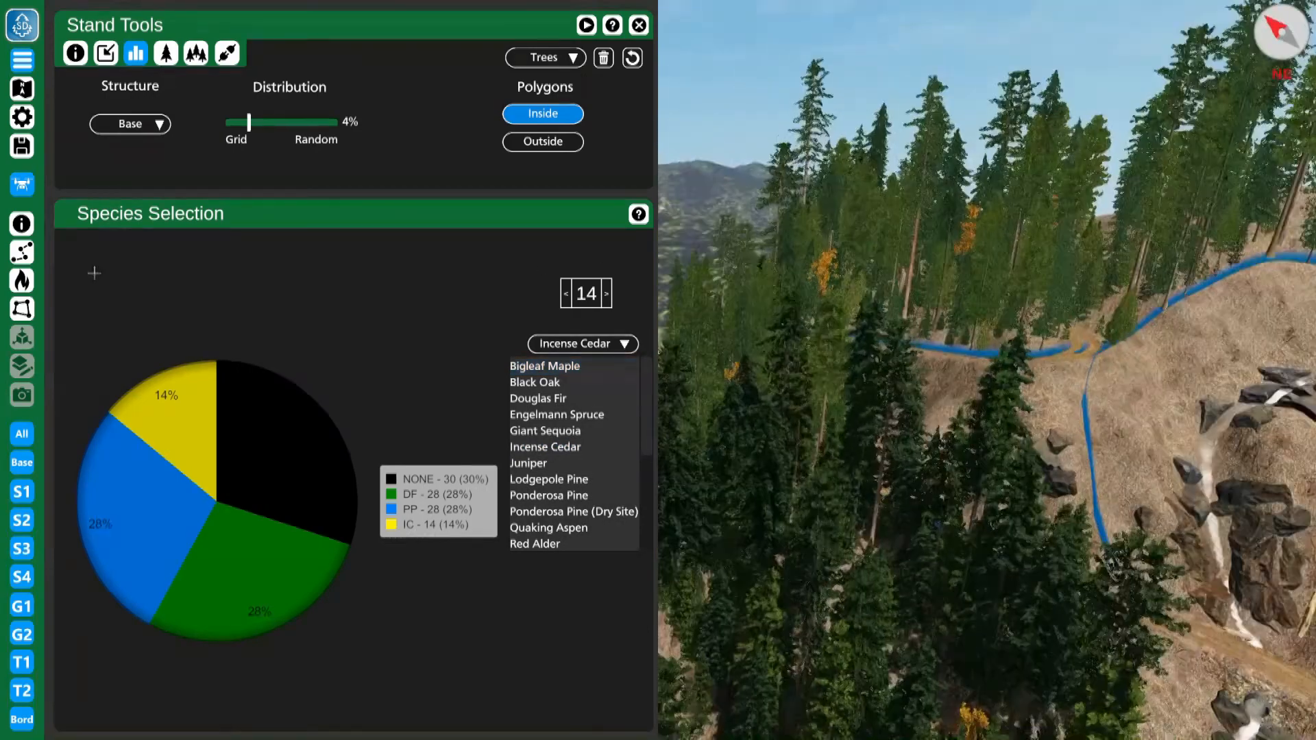
pyautogui.moveTo(94, 273); pyautogui.dragTo(41, 268, button='right')
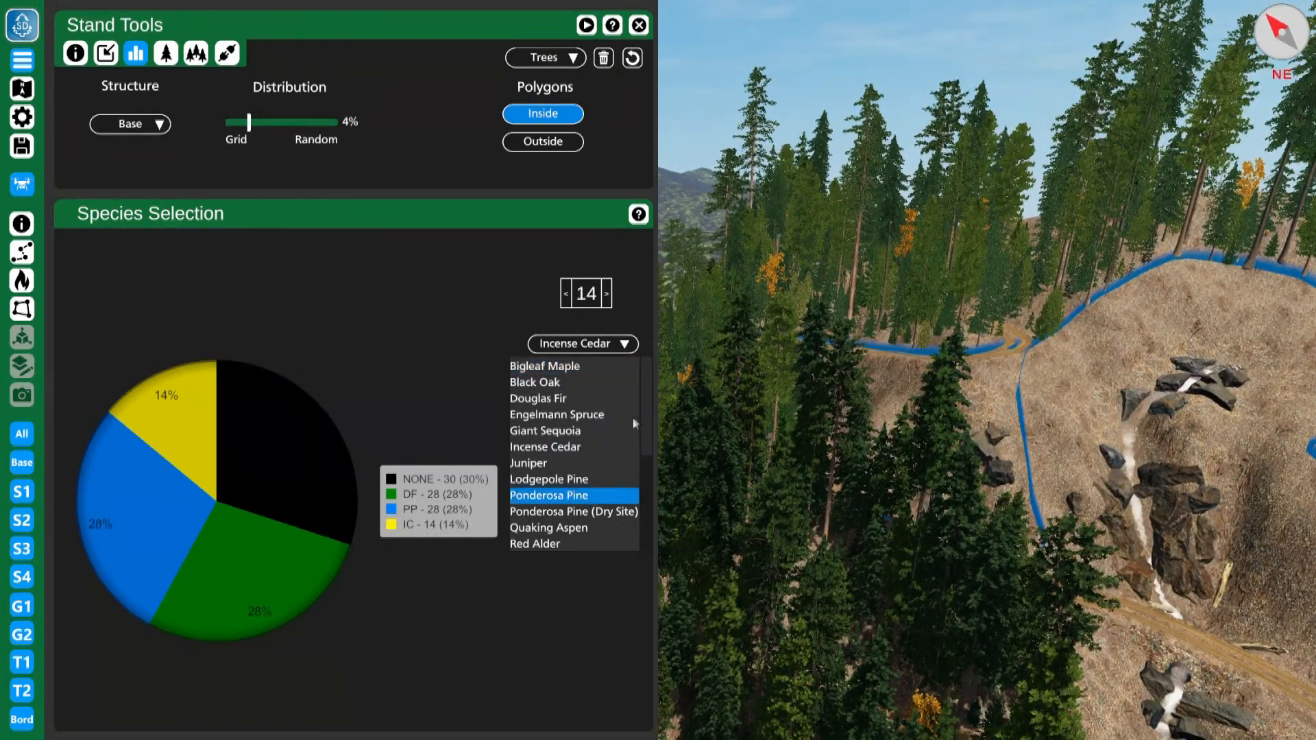
pyautogui.click(601, 382)
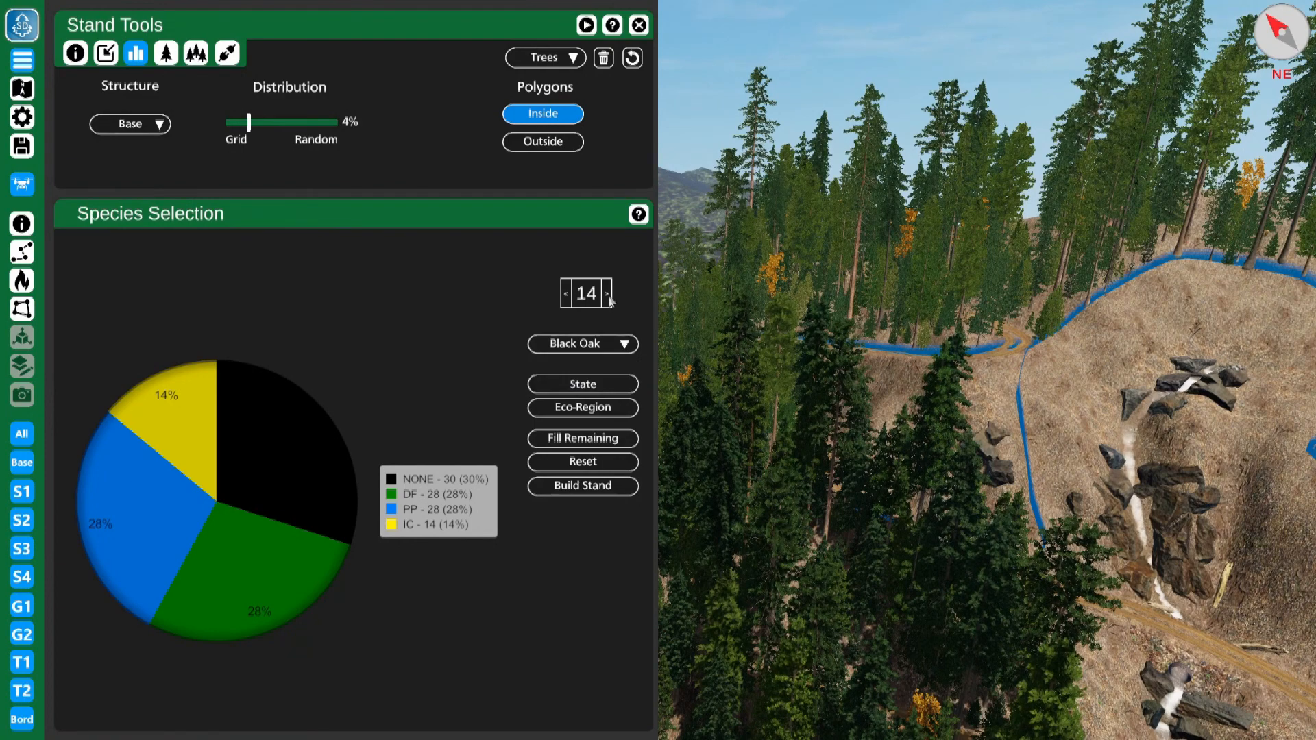
pyautogui.click(607, 294)
pyautogui.click(607, 294)
pyautogui.click(606, 294)
pyautogui.click(606, 294)
pyautogui.click(606, 294)
pyautogui.click(606, 294)
# Fill the rest of the species mix with White Fir at 10 percent.
pyautogui.click(623, 344)
pyautogui.click(617, 480)
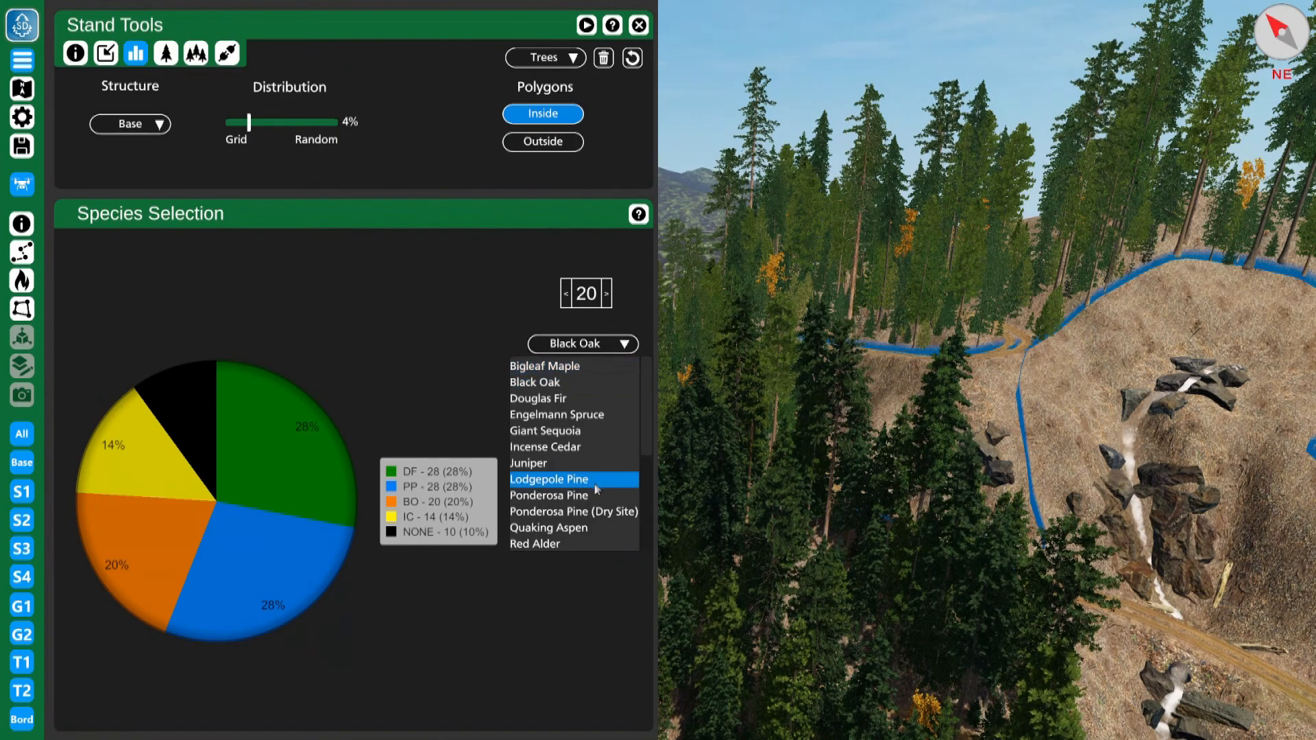
pyautogui.click(551, 416)
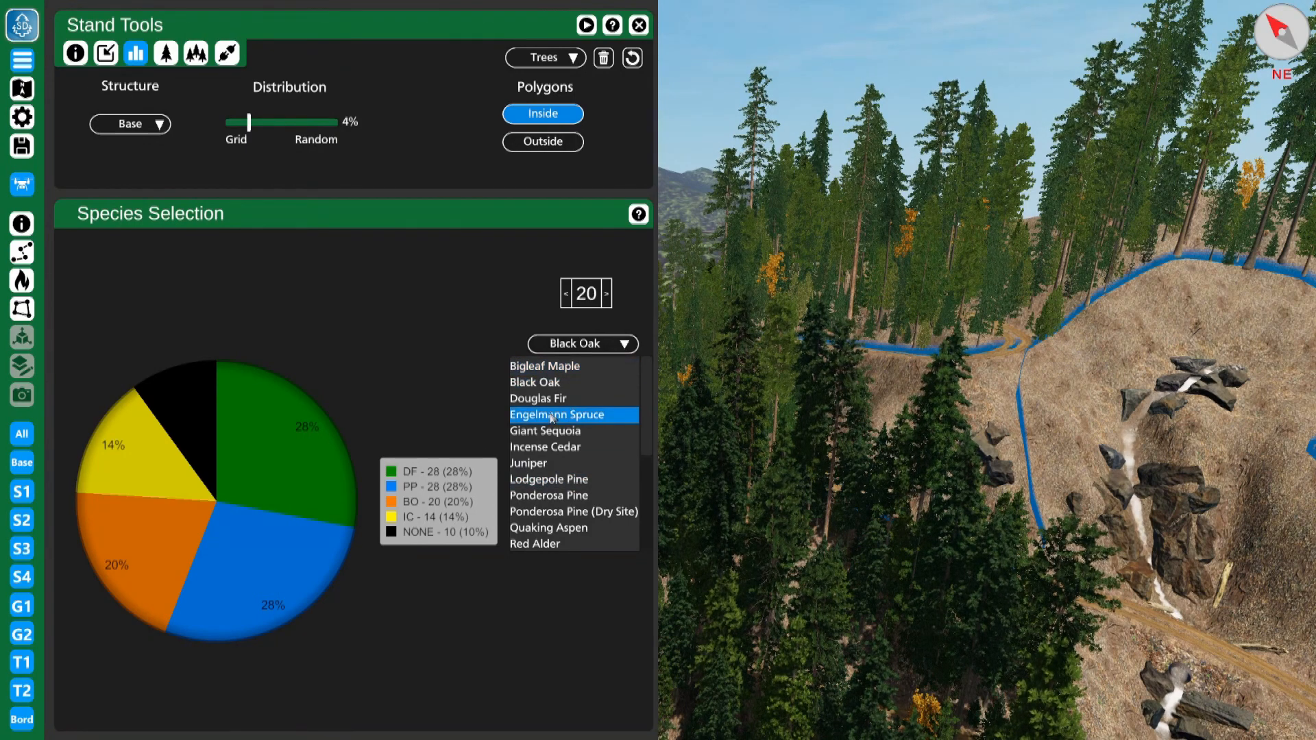
pyautogui.scroll(-3, 552, 419)
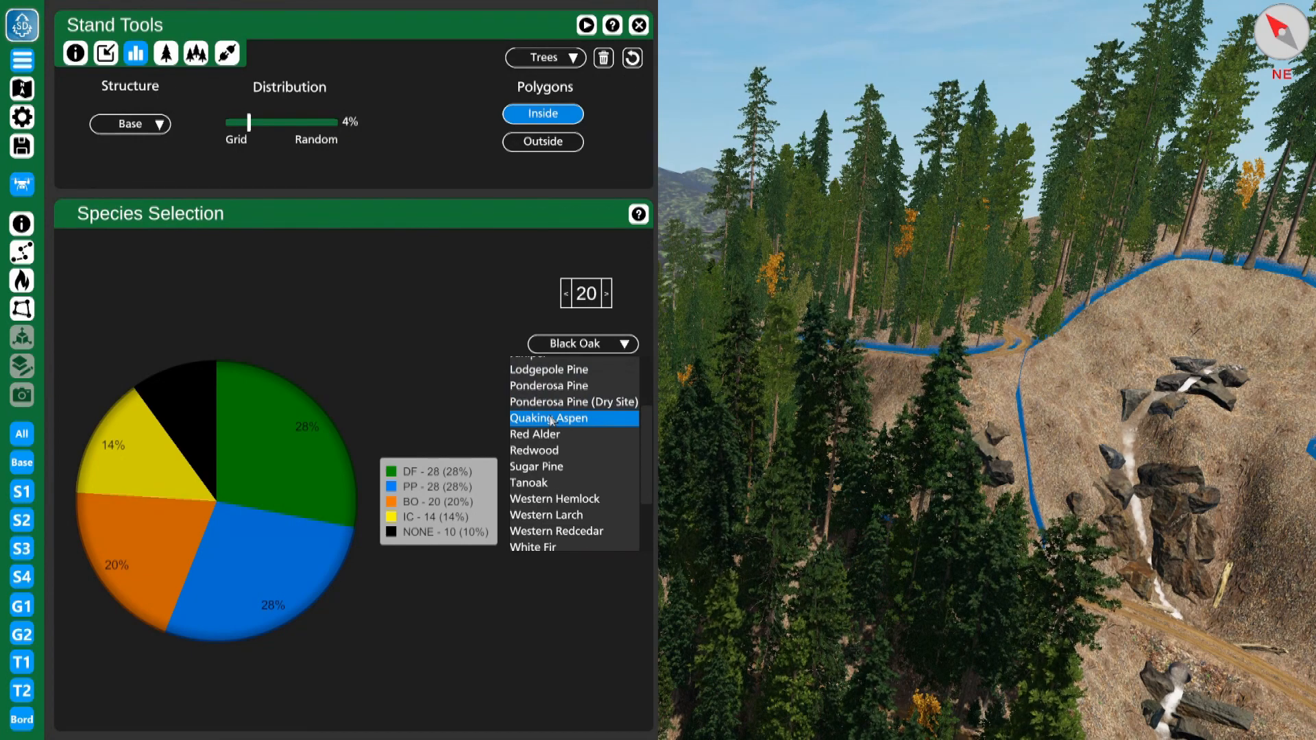
pyautogui.scroll(-2, 552, 420)
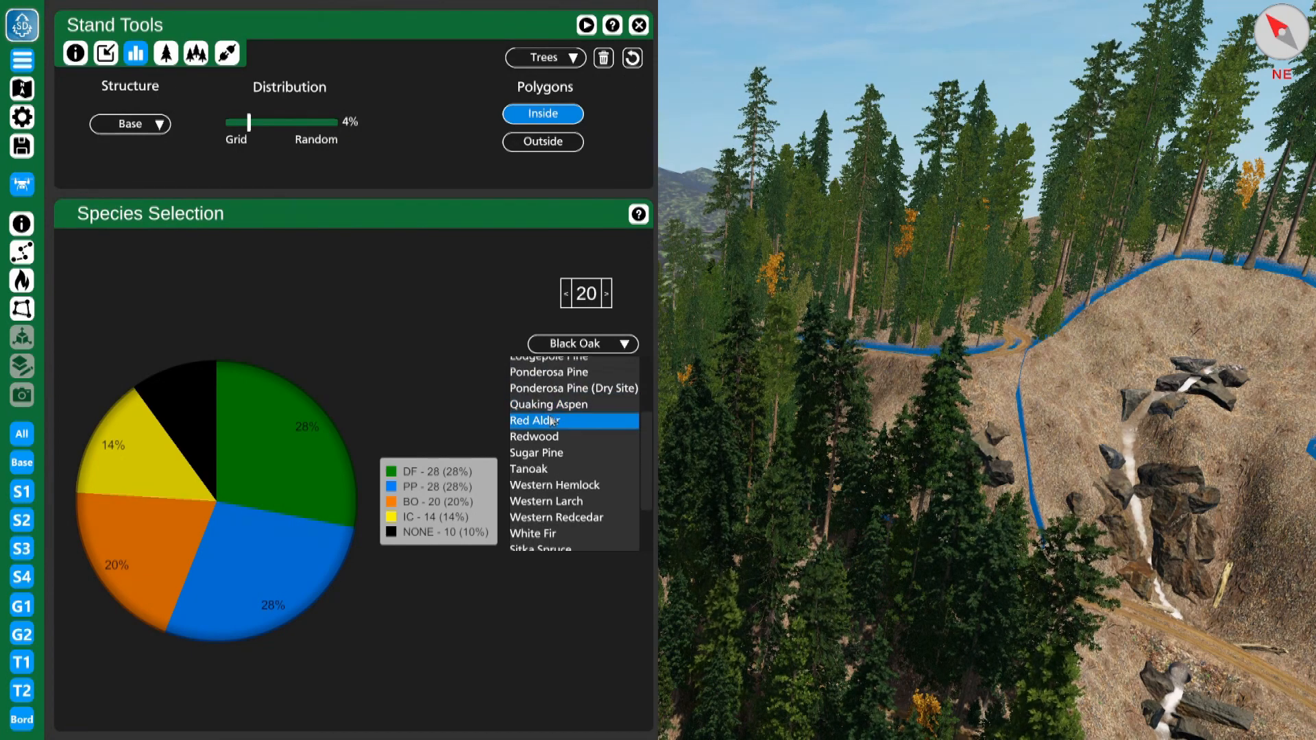
pyautogui.scroll(-3, 552, 420)
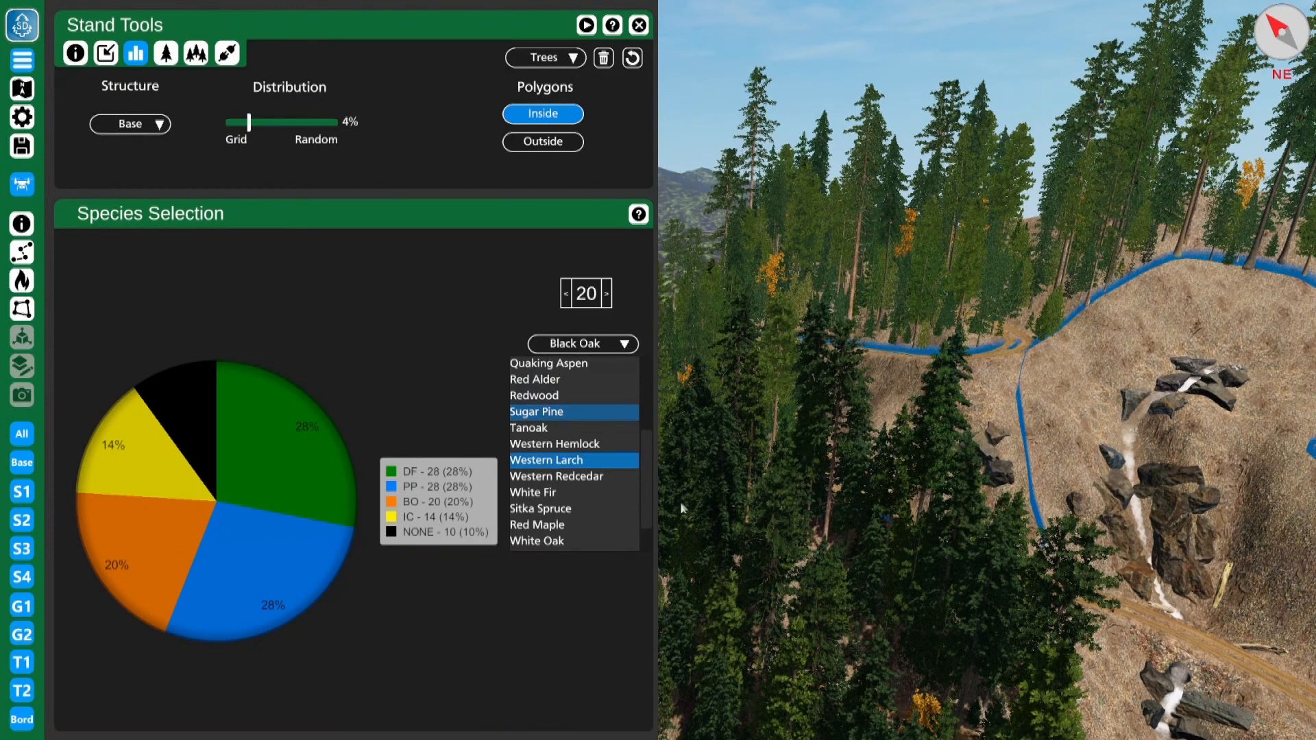
pyautogui.click(581, 494)
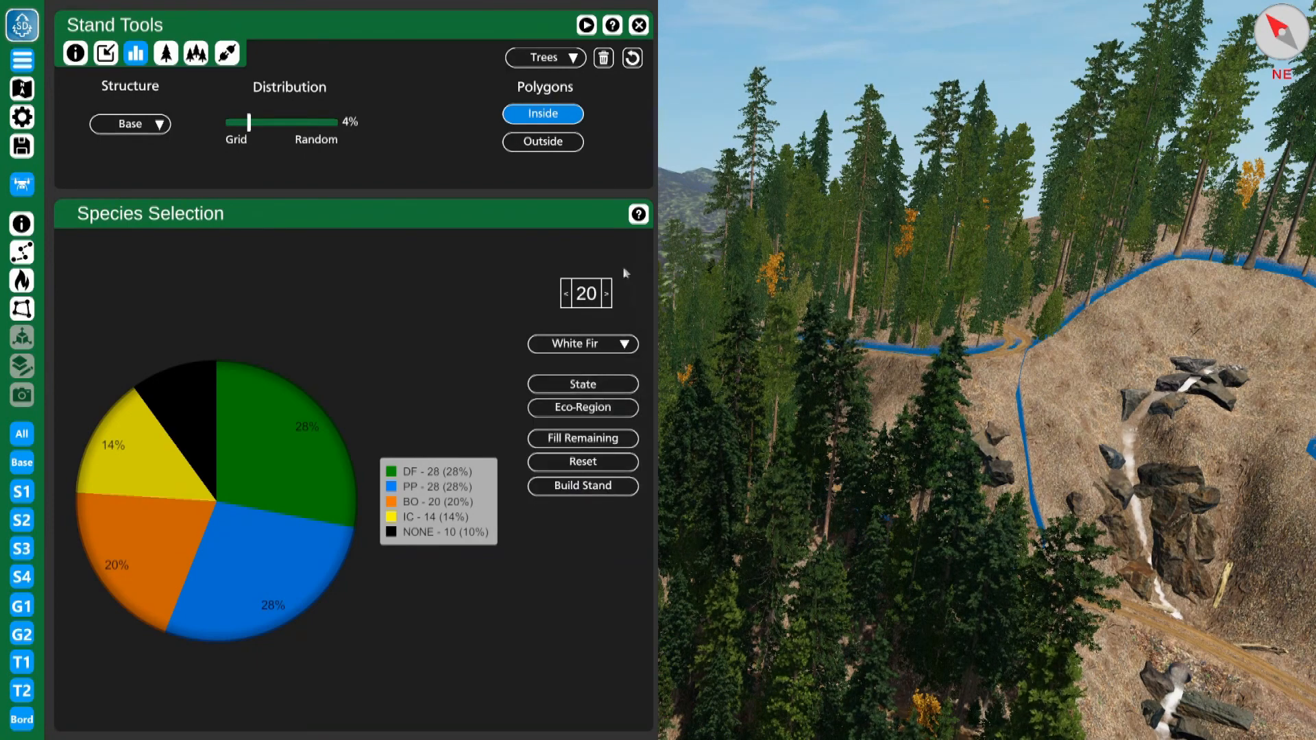
pyautogui.click(607, 294)
pyautogui.click(608, 294)
pyautogui.click(607, 295)
pyautogui.click(608, 294)
pyautogui.click(607, 294)
pyautogui.click(608, 294)
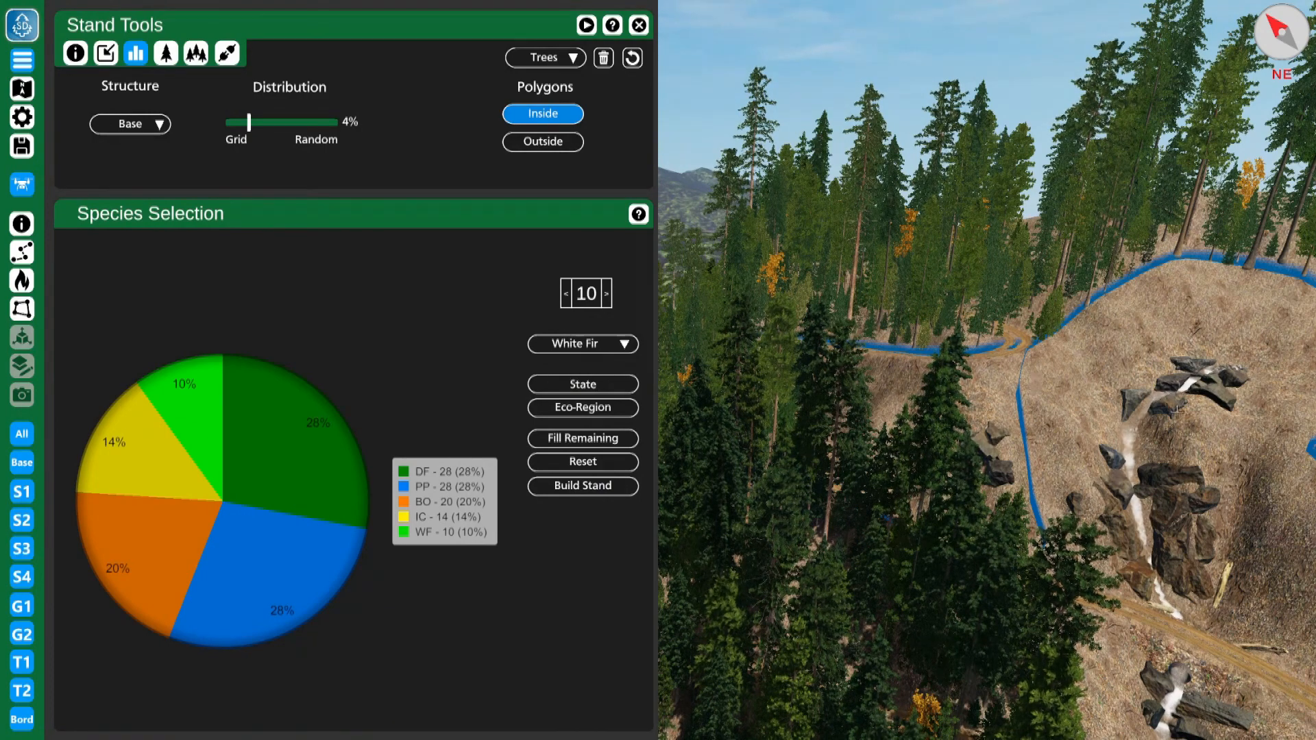
# Build the stand and shift its Trees Per Acre curve toward larger diameters twice, using an adjustment increment of 5.
pyautogui.moveTo(985, 344); pyautogui.dragTo(1035, 385, button='right')
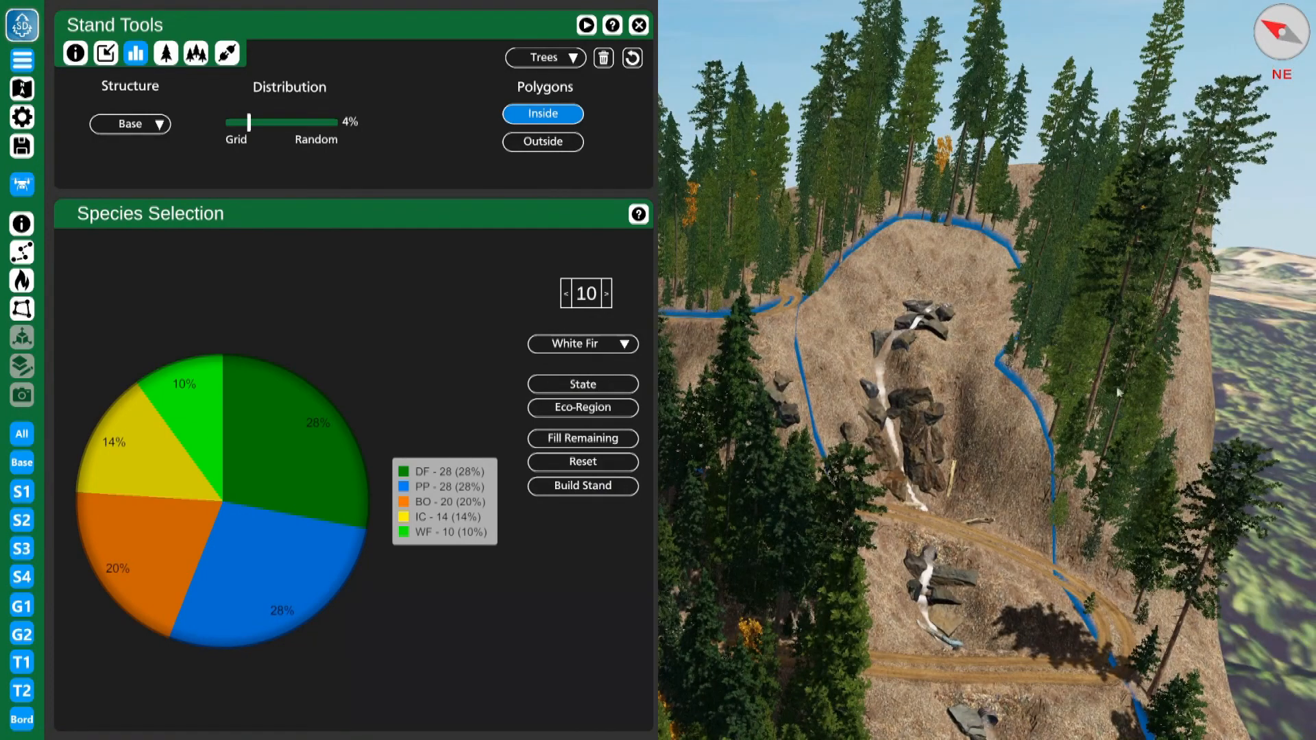
pyautogui.click(561, 488)
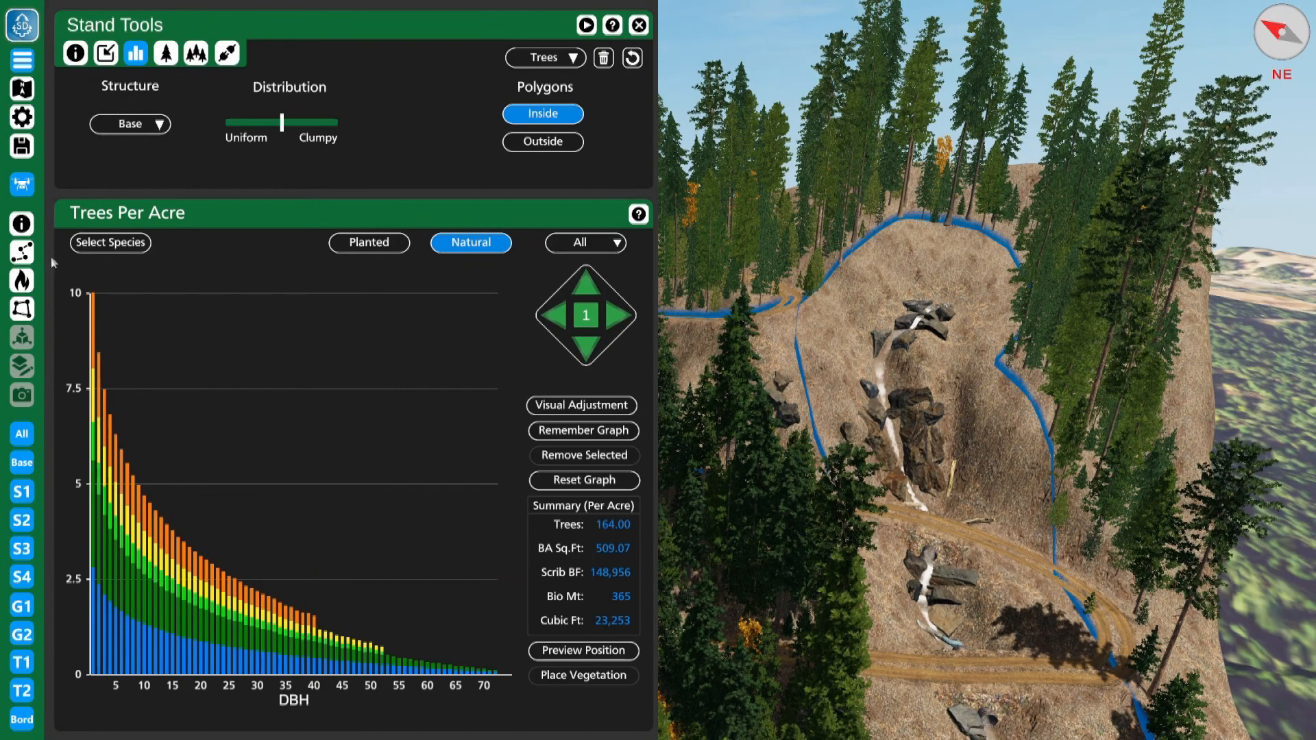
pyautogui.moveTo(96, 303)
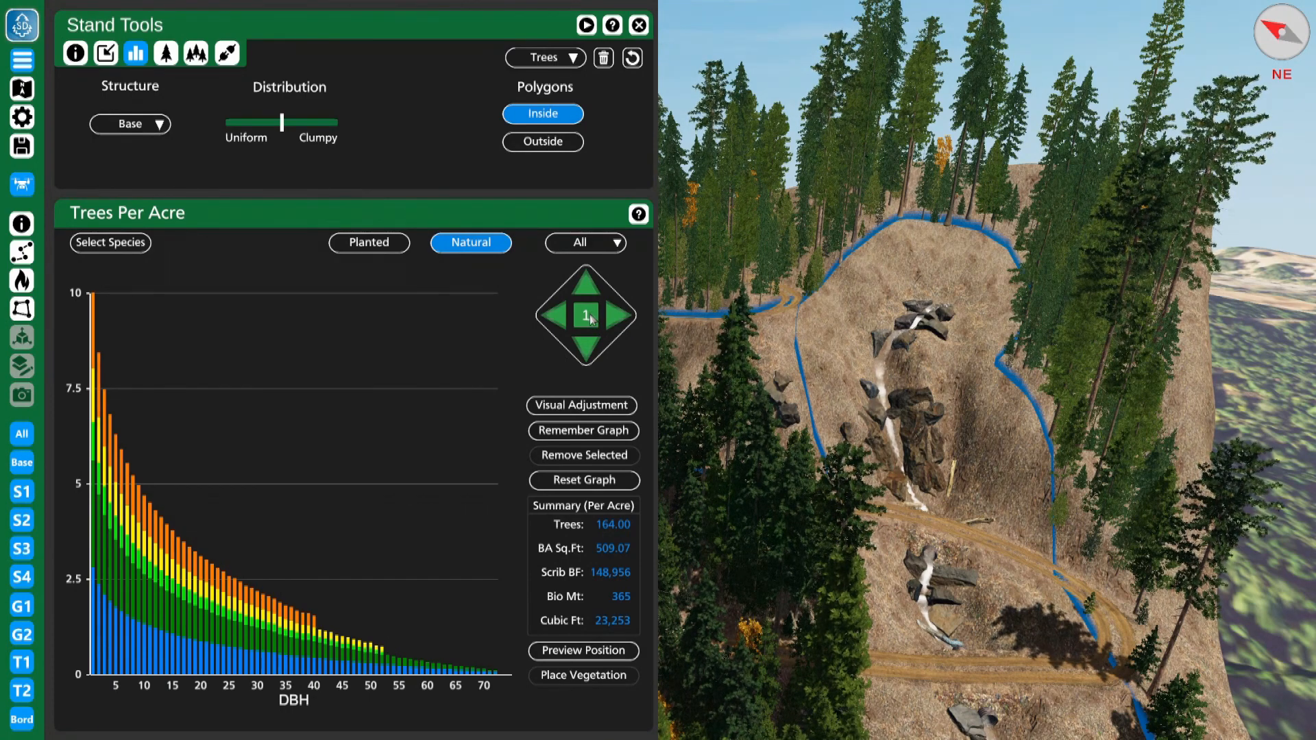
pyautogui.scroll(4, 594, 319)
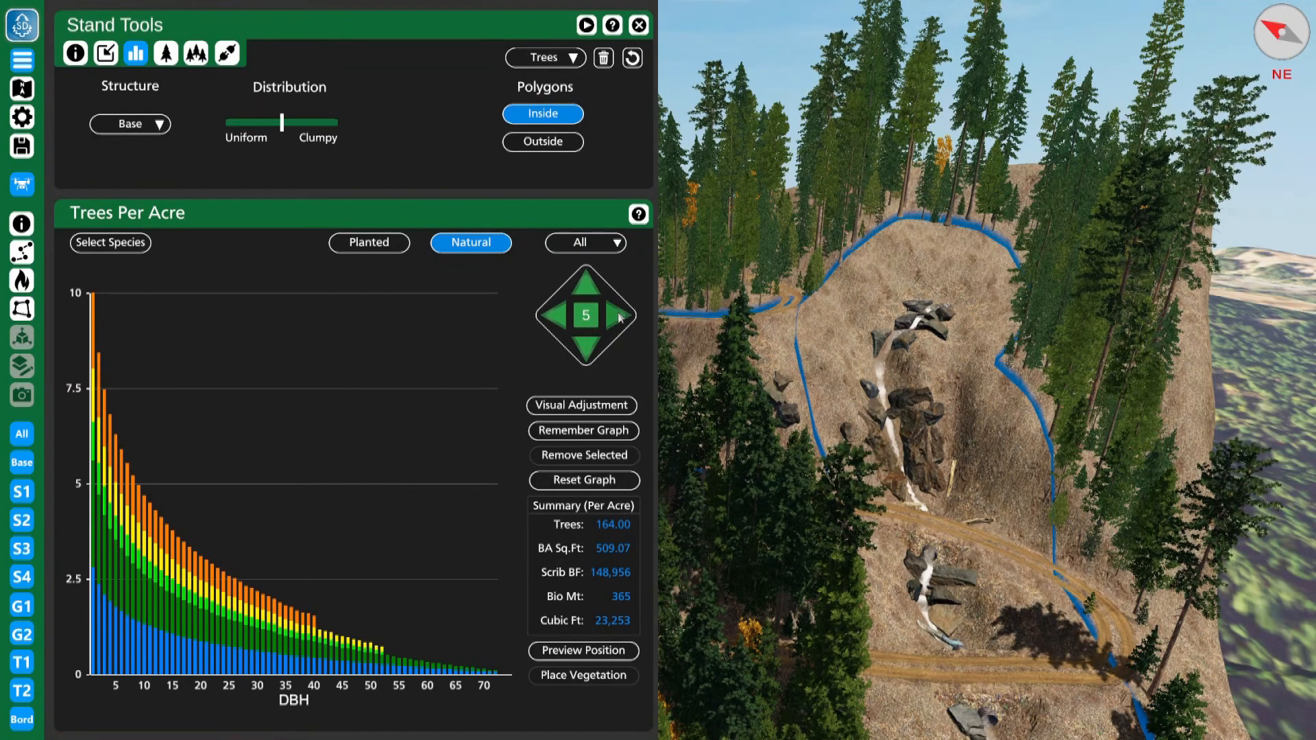
pyautogui.click(620, 317)
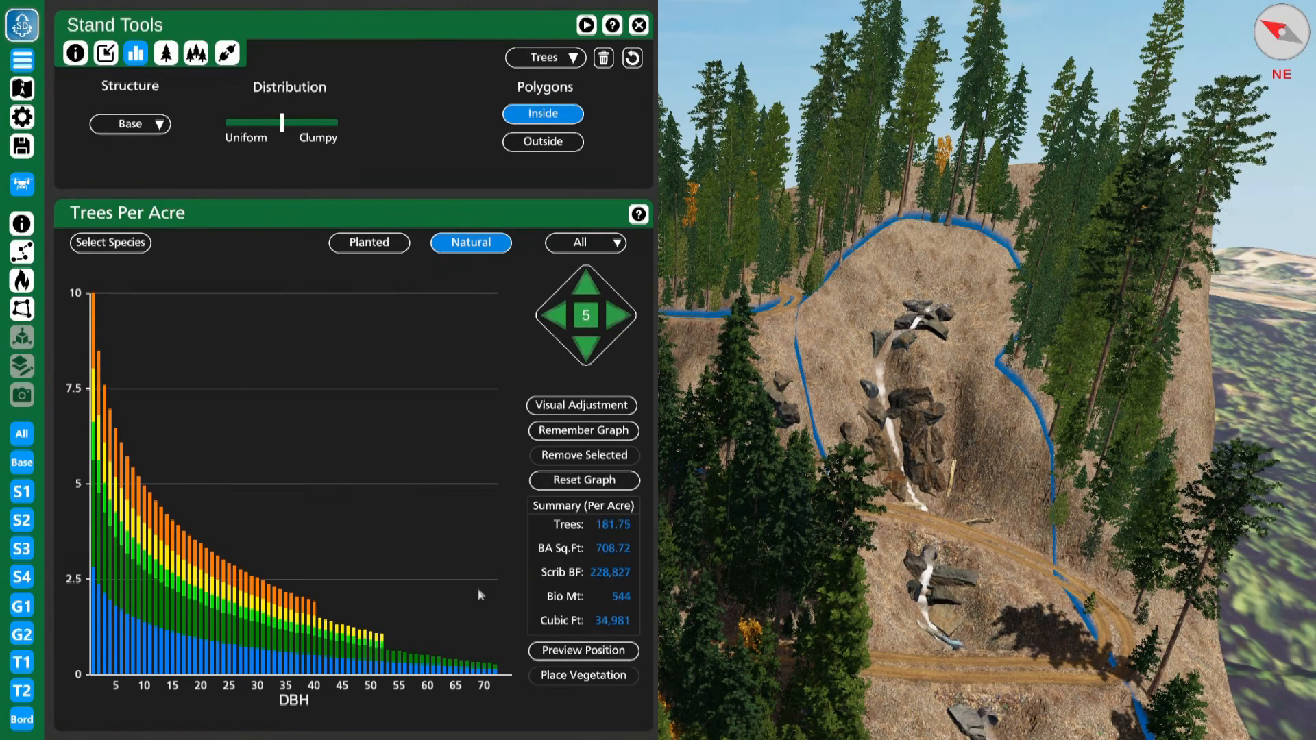
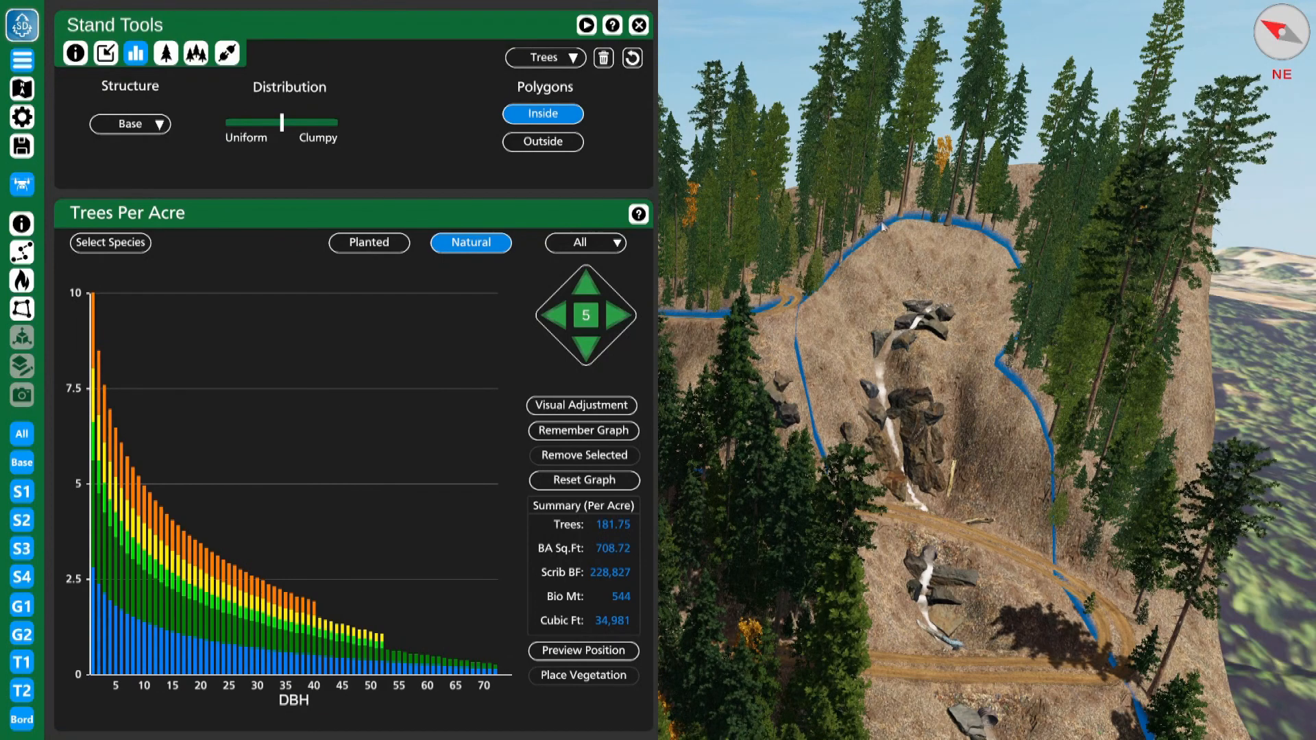
pyautogui.click(619, 318)
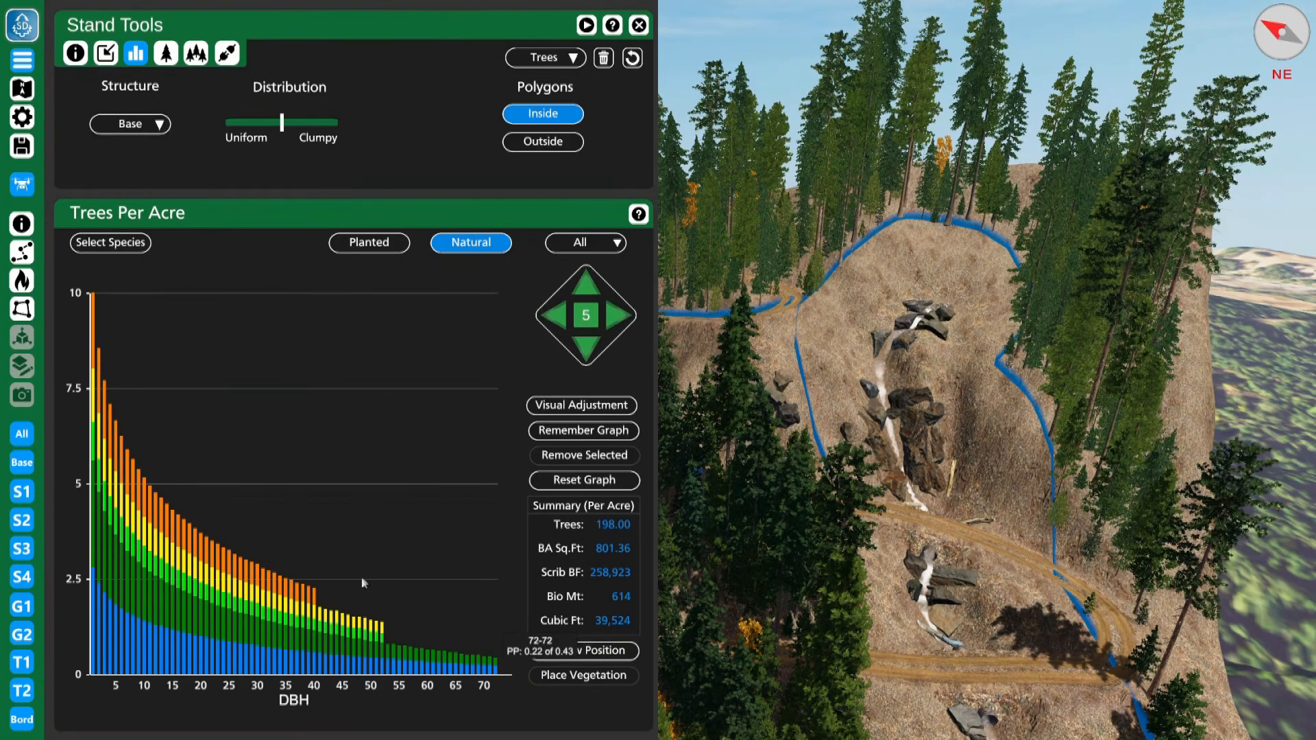
# Try marking trees for removal across DBH classes 1 to 25, varying the portion of each bar selected along the curve.
pyautogui.moveTo(94, 677)
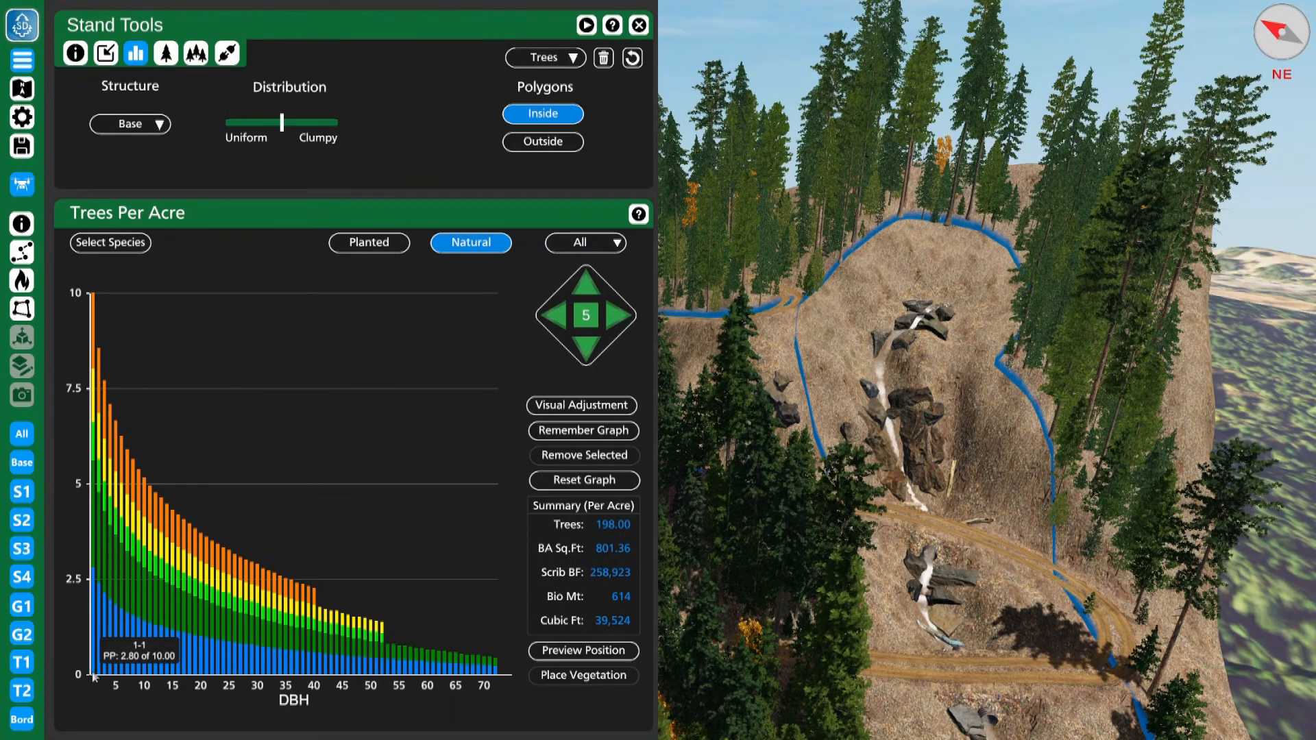
pyautogui.click(94, 677)
pyautogui.moveTo(116, 579)
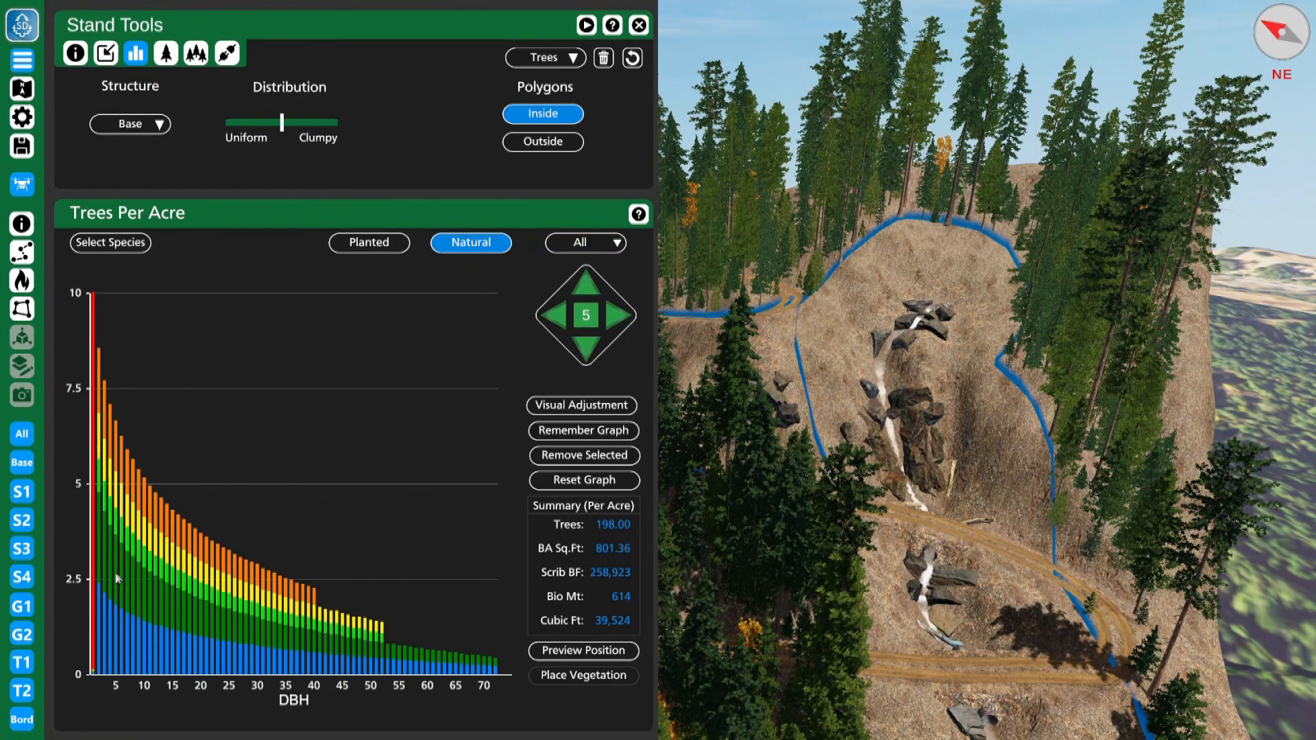
pyautogui.keyDown('shift'); pyautogui.click(117, 579); pyautogui.keyUp('shift')
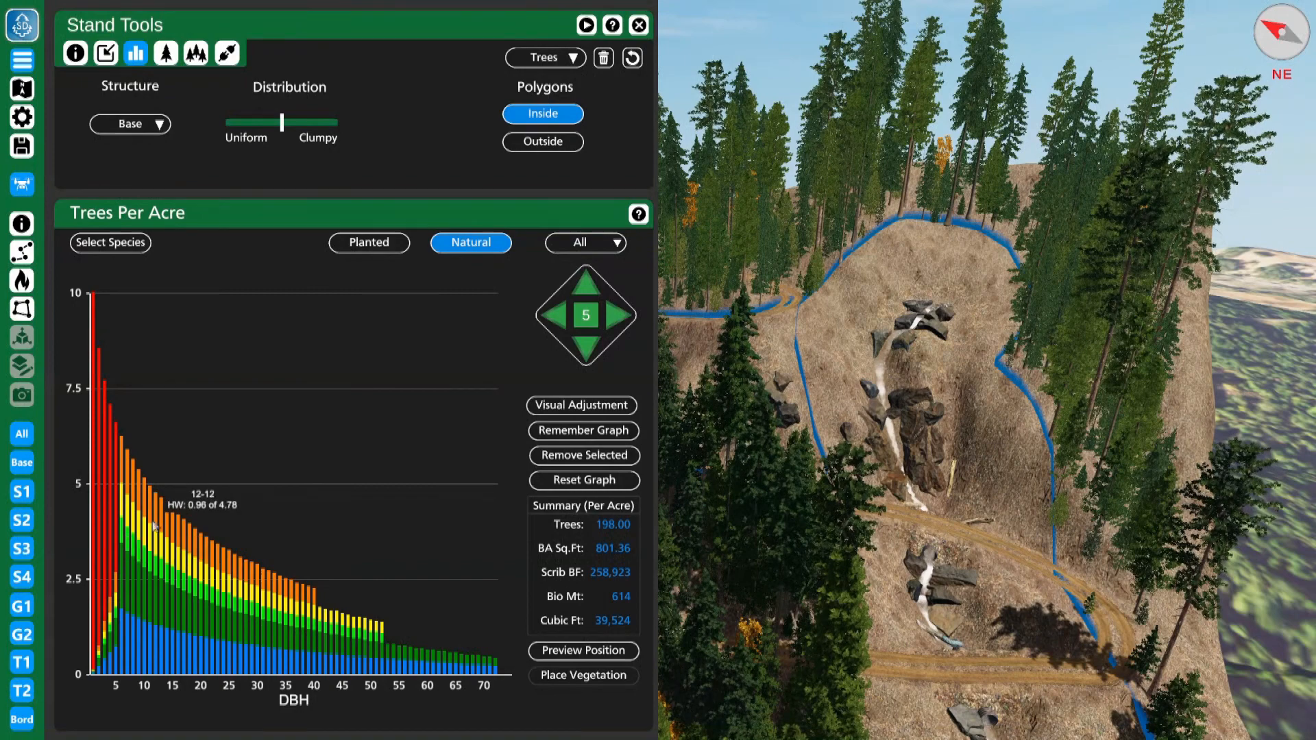
pyautogui.keyDown('shift'); pyautogui.click(148, 530); pyautogui.keyUp('shift')
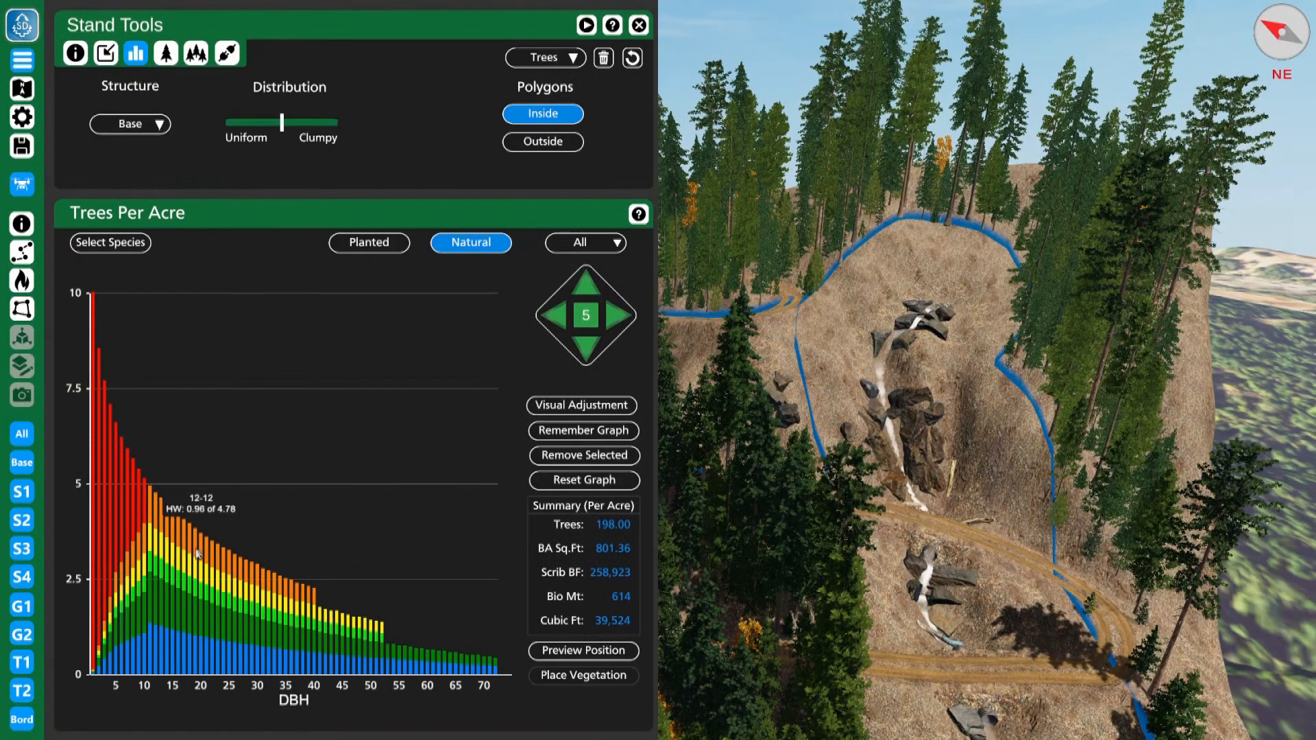
pyautogui.keyDown('shift'); pyautogui.click(203, 576); pyautogui.keyUp('shift')
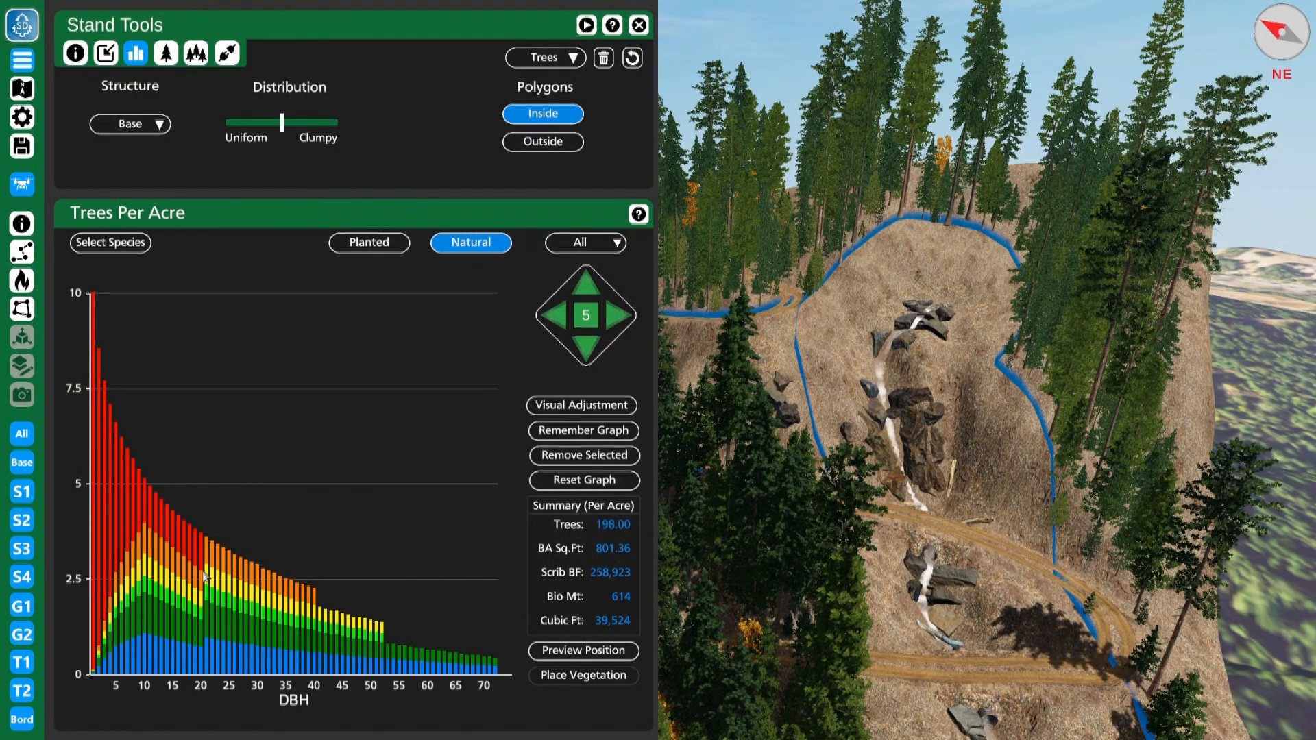
pyautogui.keyDown('shift'); pyautogui.click(231, 612); pyautogui.keyUp('shift')
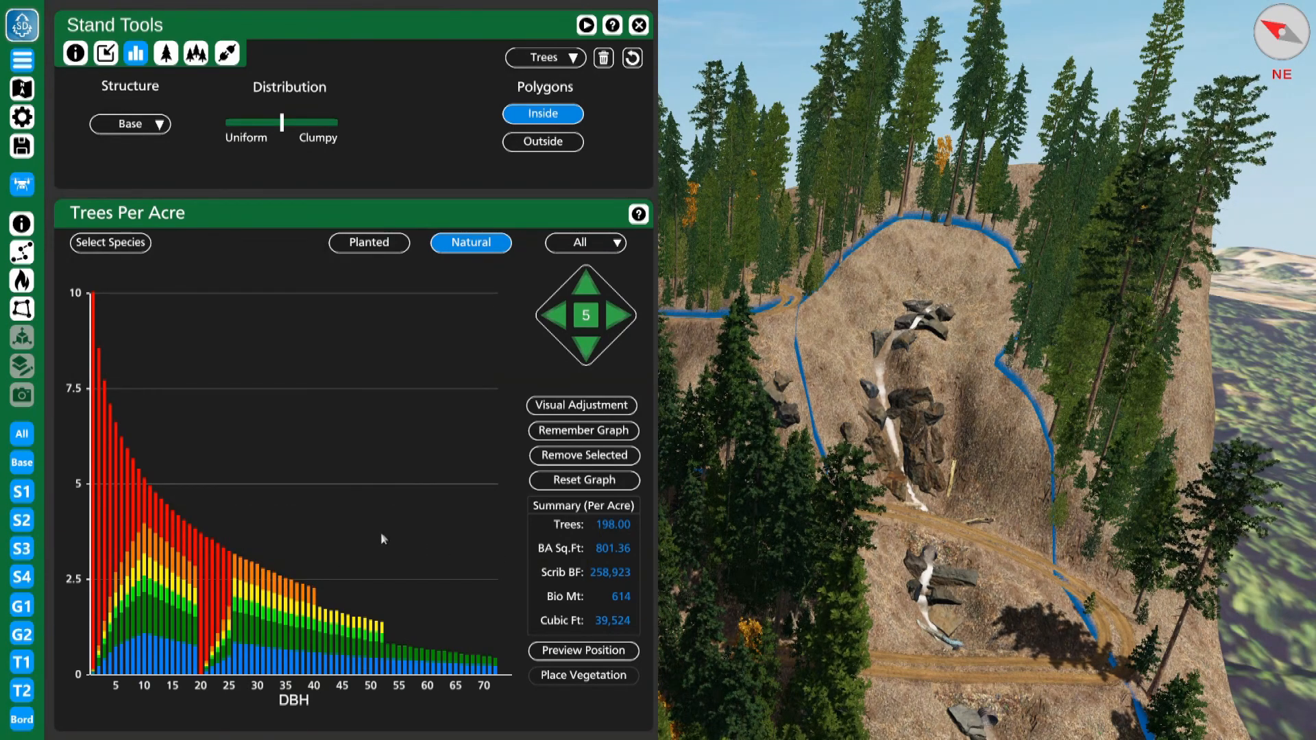
# Reset the graph and shift the Trees Per Acre curve toward larger diameters twice in increments of 5.
pyautogui.click(609, 481)
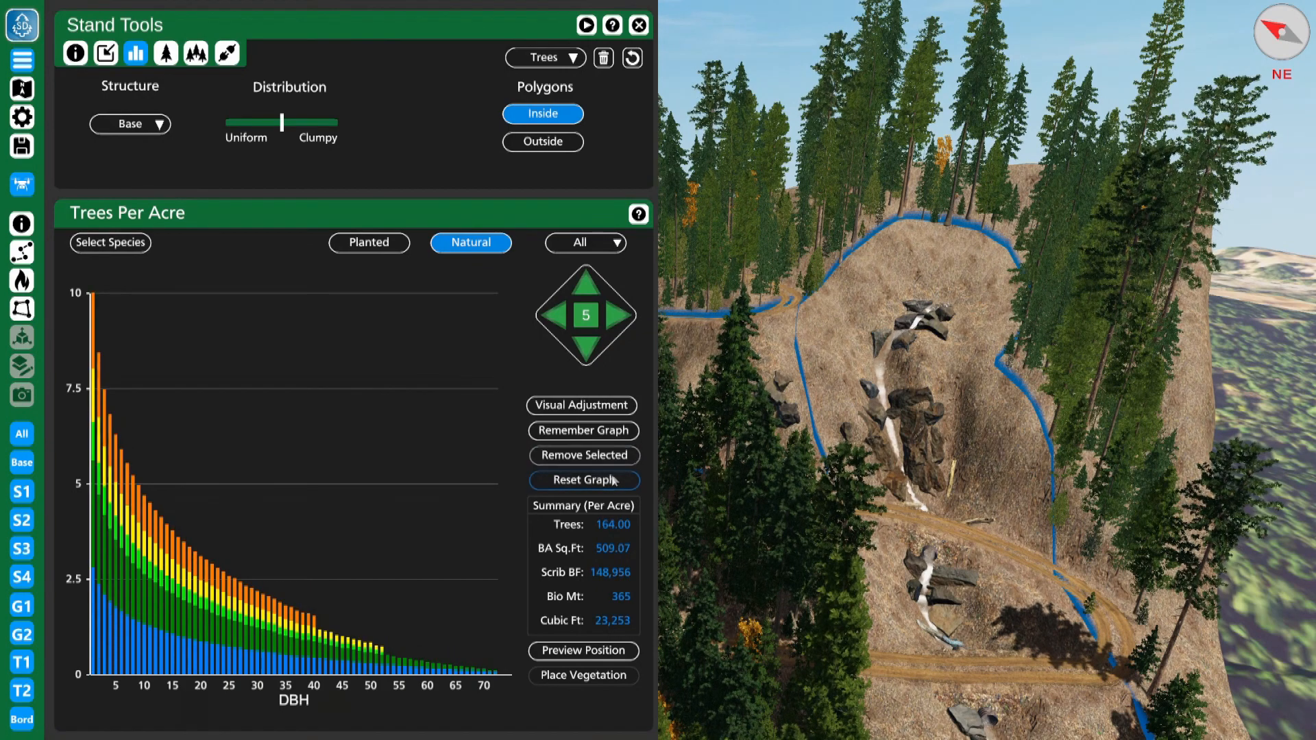
pyautogui.click(620, 316)
pyautogui.click(621, 316)
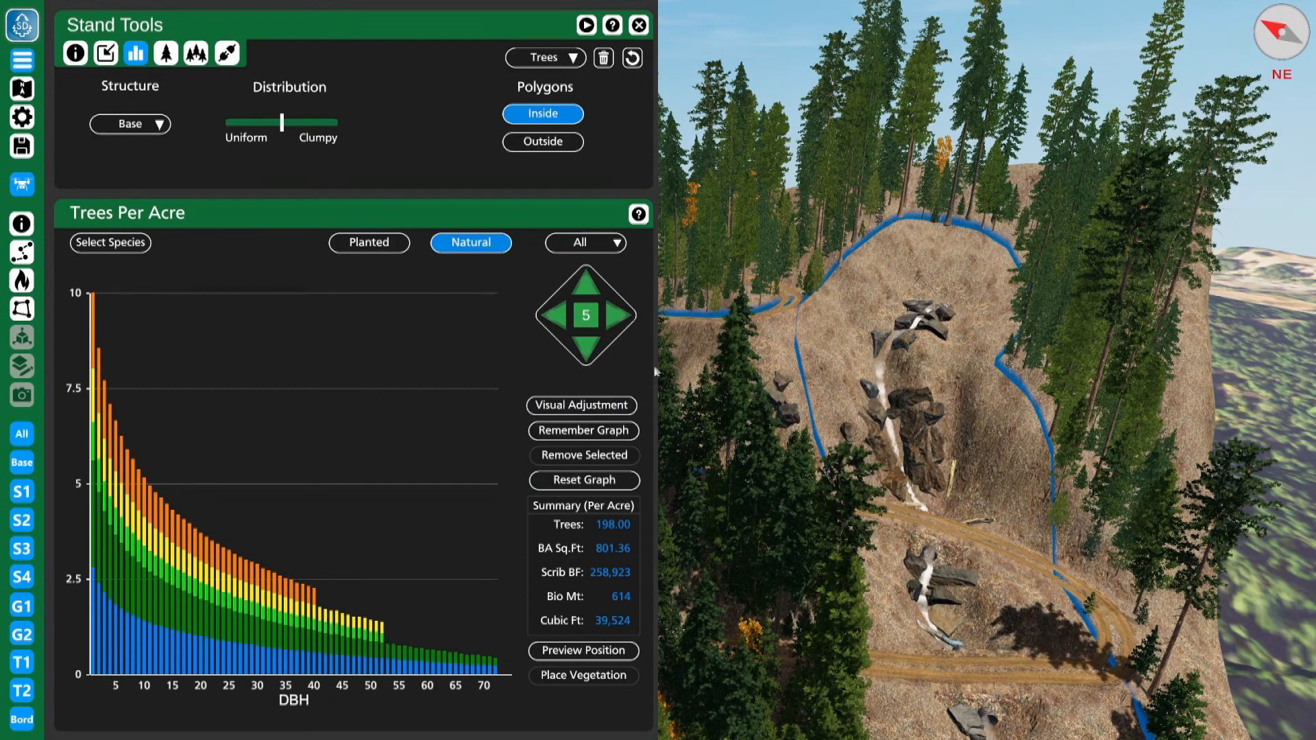
# Remove DBH classes 1 to 44 from the graph, leaving only the classes from 45 up.
pyautogui.moveTo(498, 675)
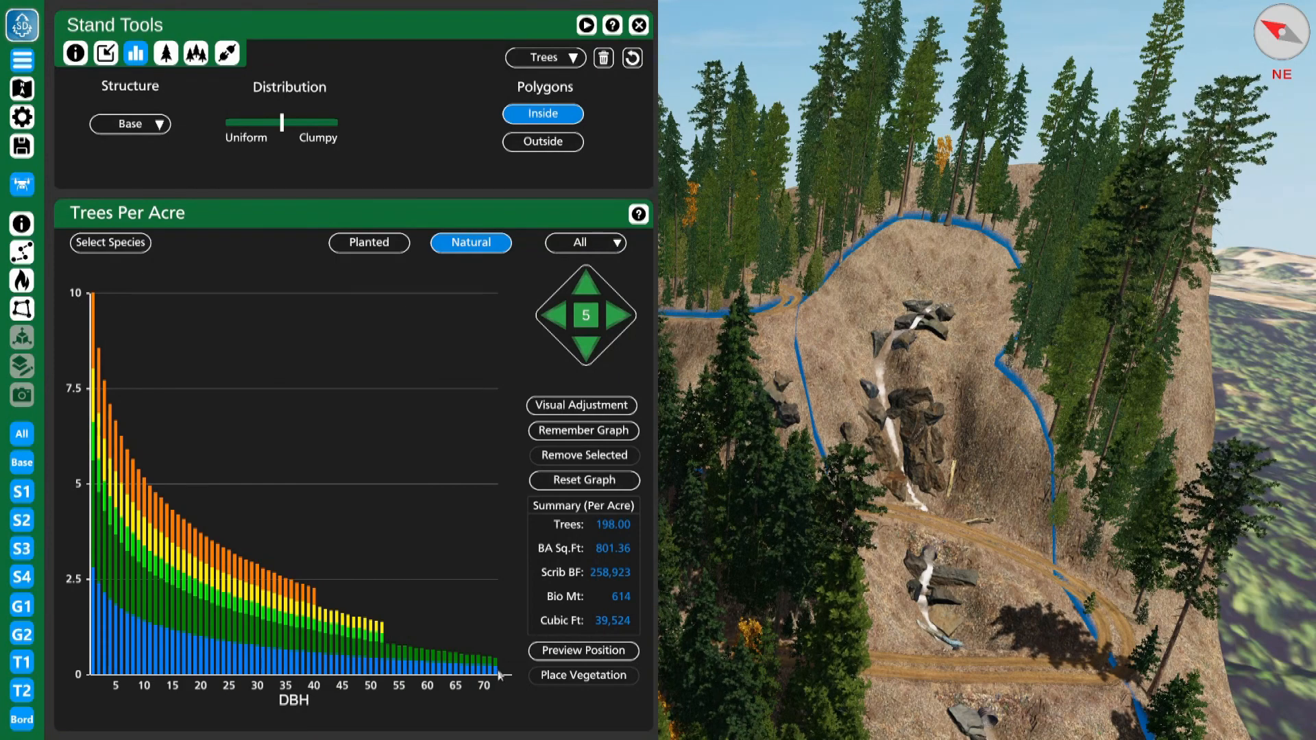
pyautogui.moveTo(348, 678)
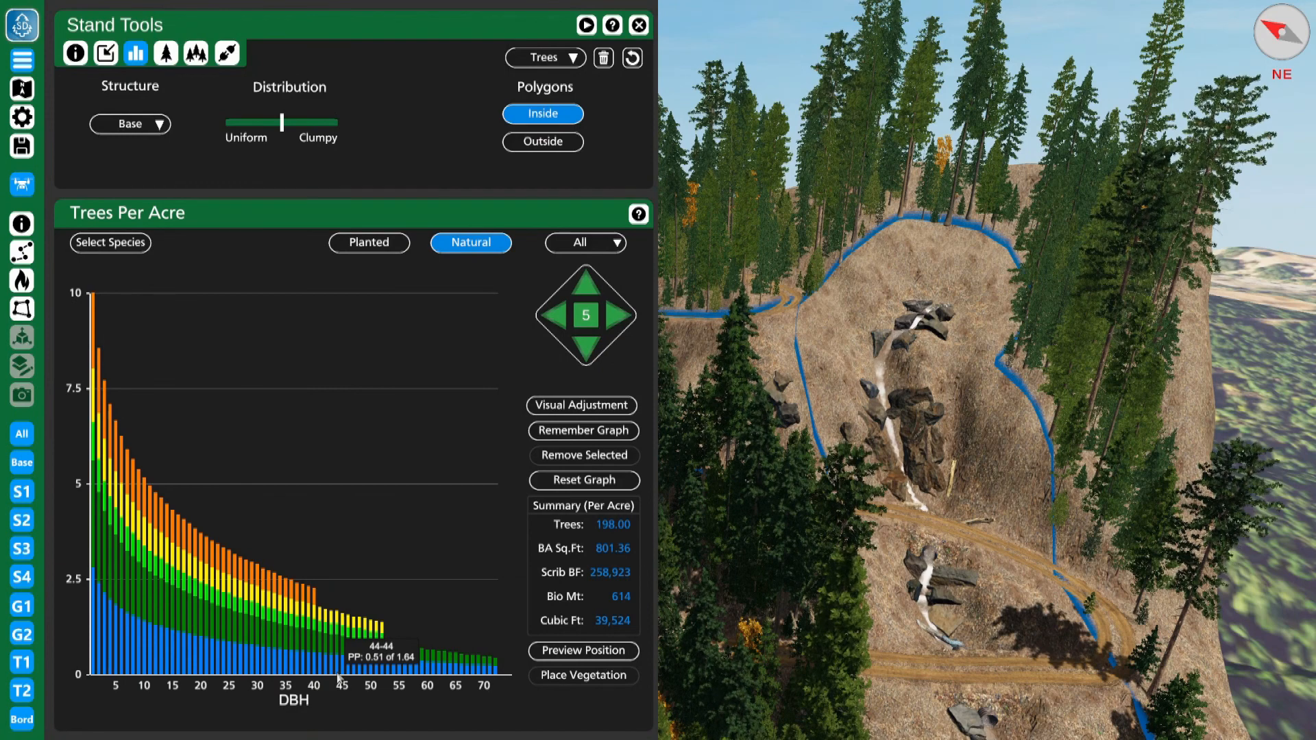
pyautogui.click(339, 679)
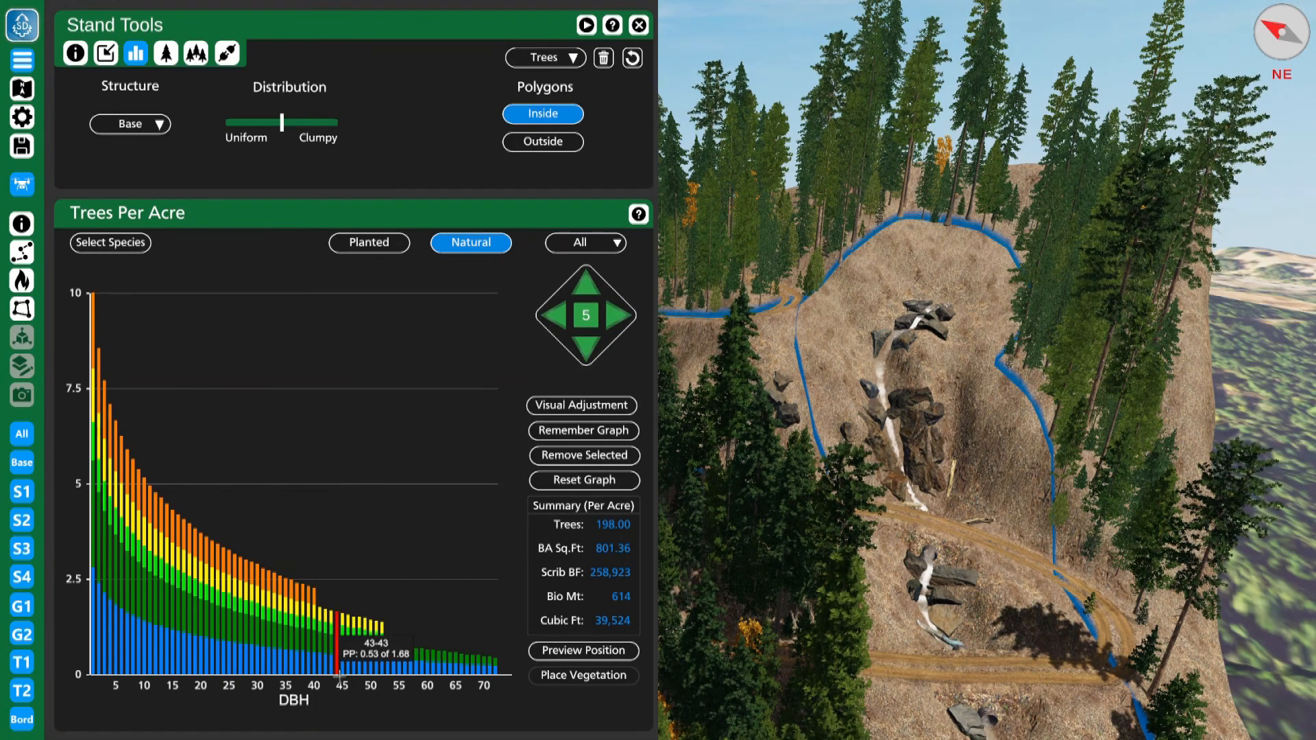
pyautogui.click(338, 674)
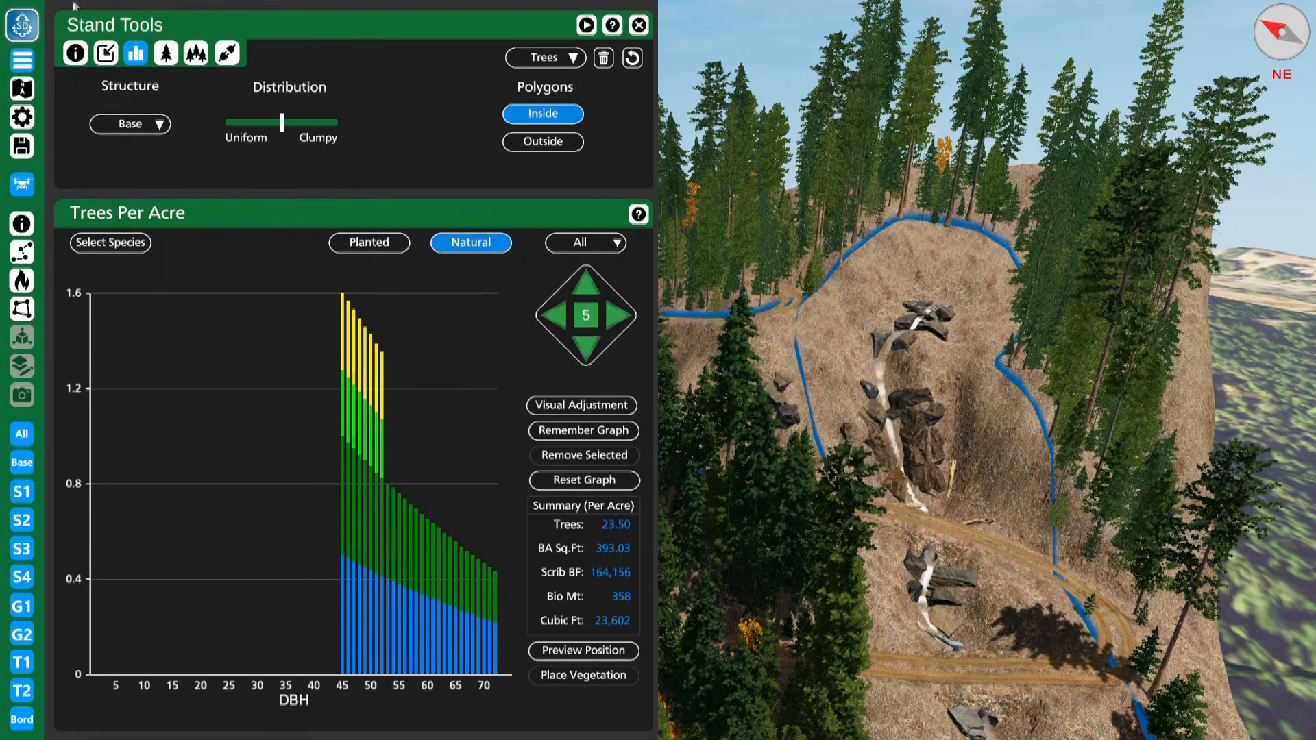
# Keep the structure set to Base and preview the positions of the large-diameter trees inside the polygons.
pyautogui.click(160, 124)
pyautogui.click(190, 161)
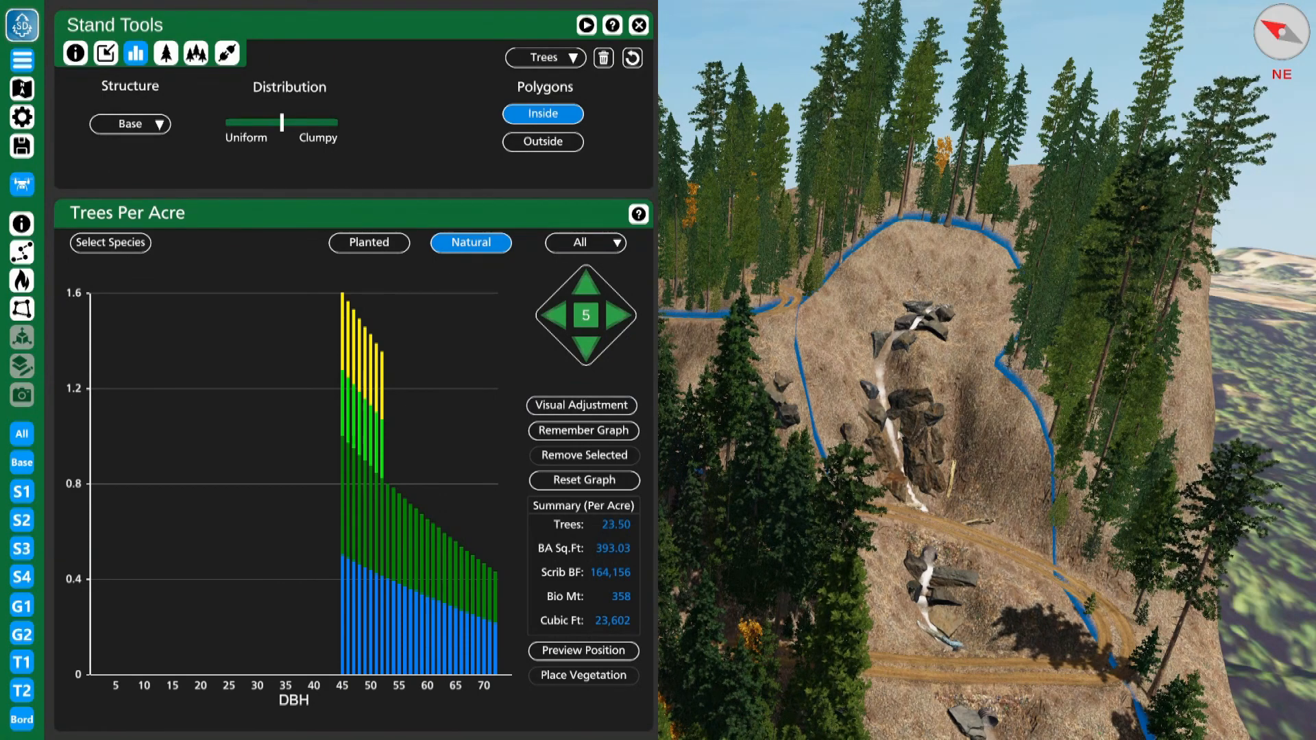
pyautogui.click(590, 652)
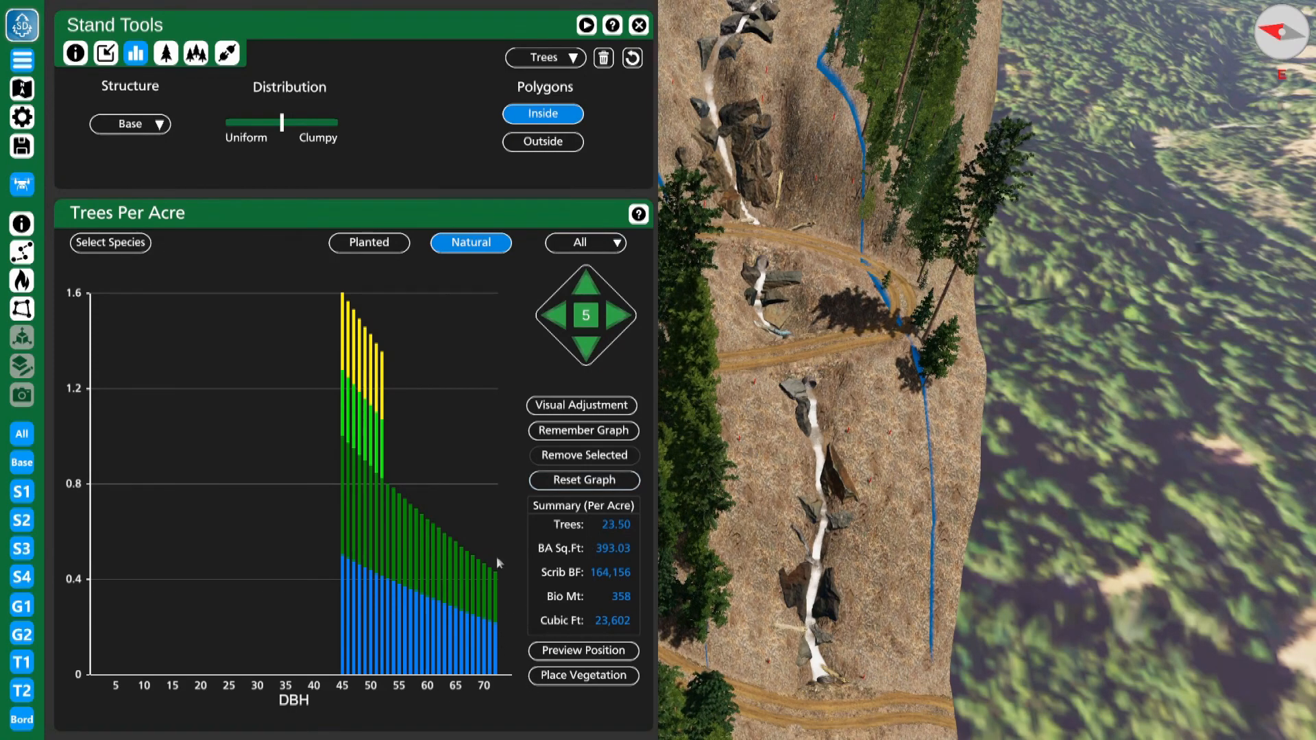
# Remove the upper portion of the DBH 45 to 72 bars, down to about 1.2 at class 45 and 0.15 at class 72.
pyautogui.moveTo(498, 642)
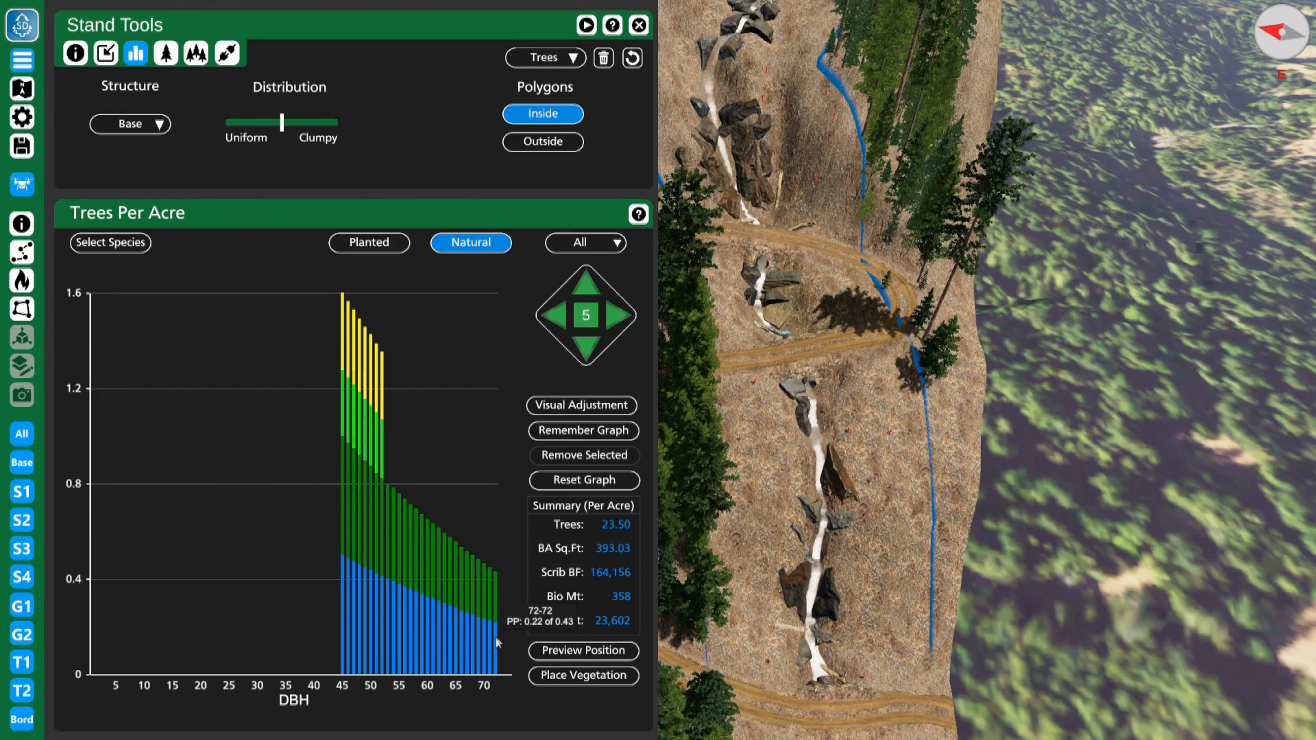
pyautogui.click(497, 641)
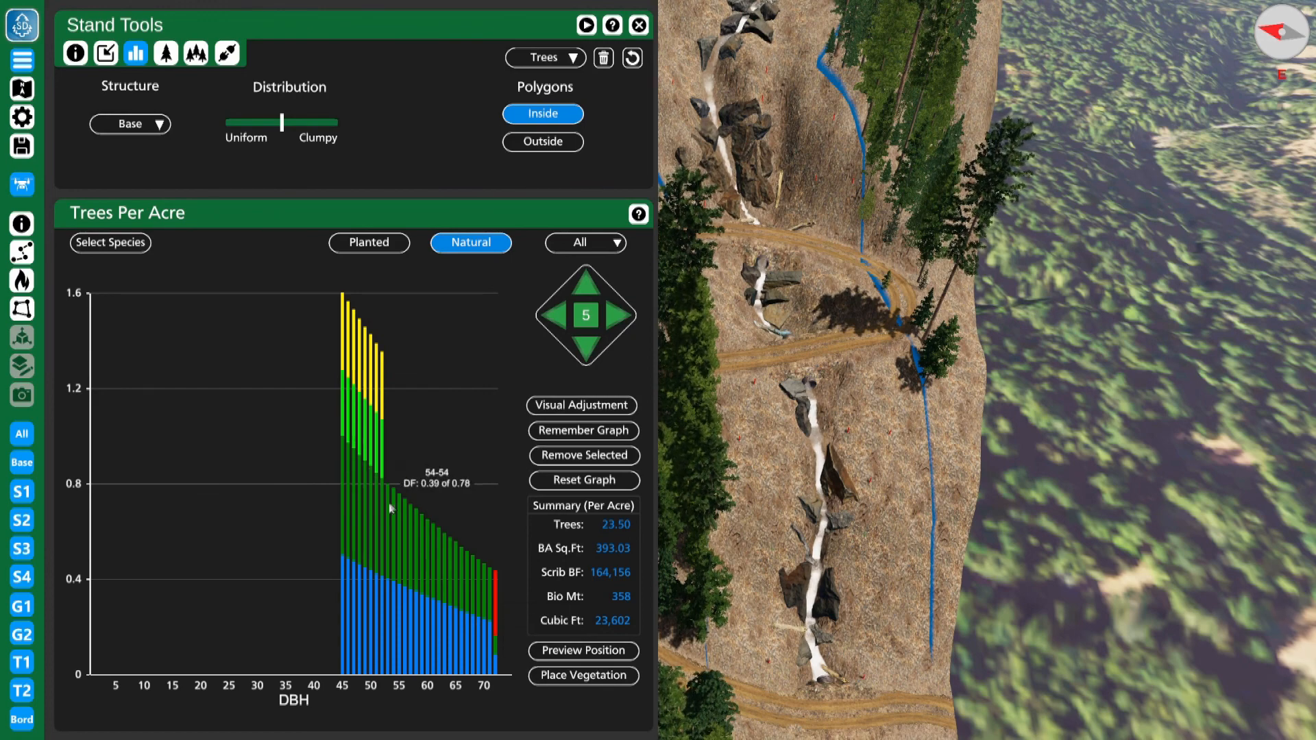
pyautogui.click(348, 402)
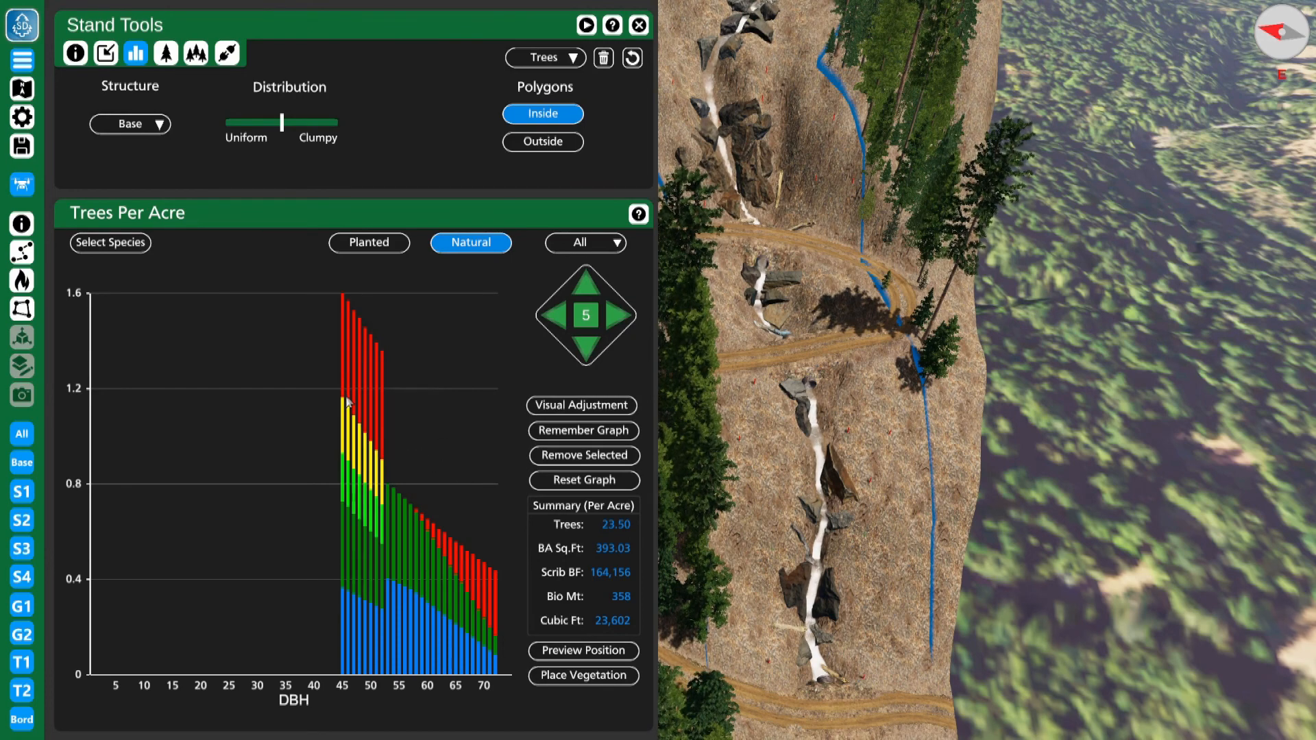
pyautogui.click(599, 458)
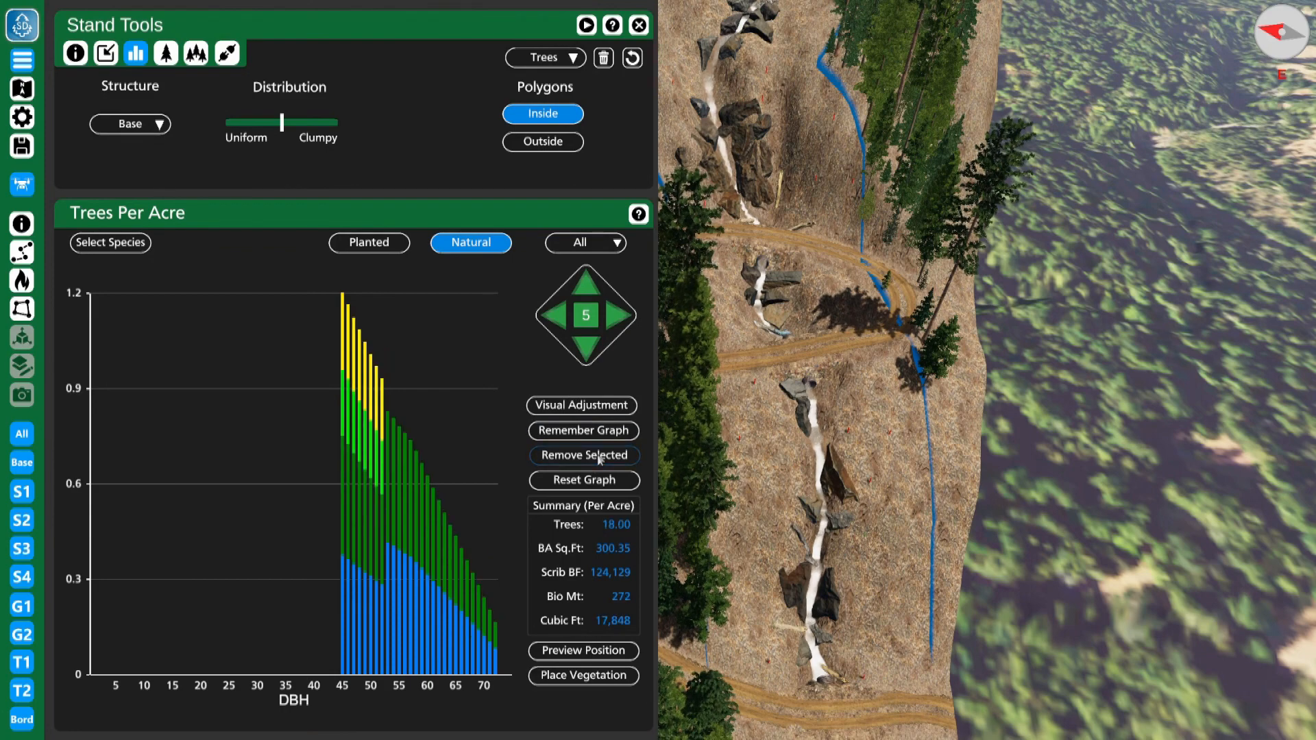
# Place the large-diameter Base vegetation inside the polygons and inspect the new trees along the creek.
pyautogui.click(620, 677)
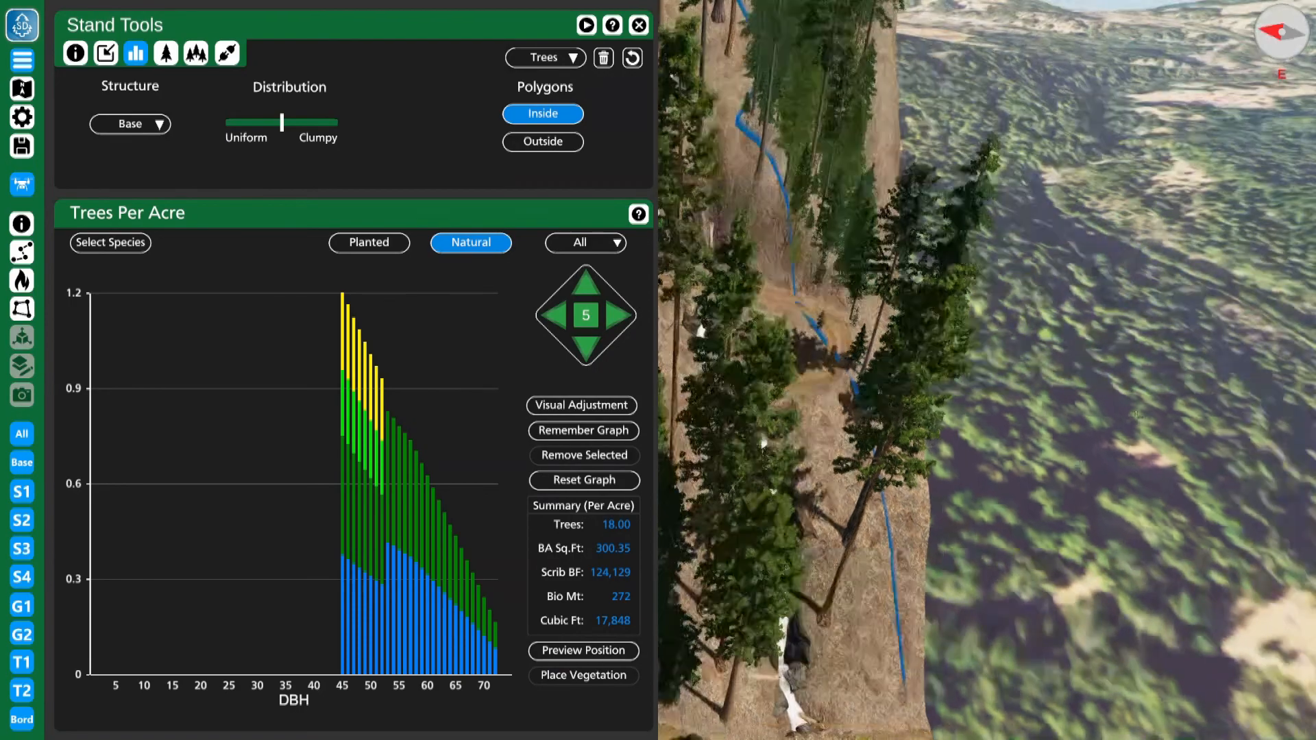
pyautogui.moveTo(1135, 414); pyautogui.dragTo(665, 223, button='right')
pyautogui.press('w')
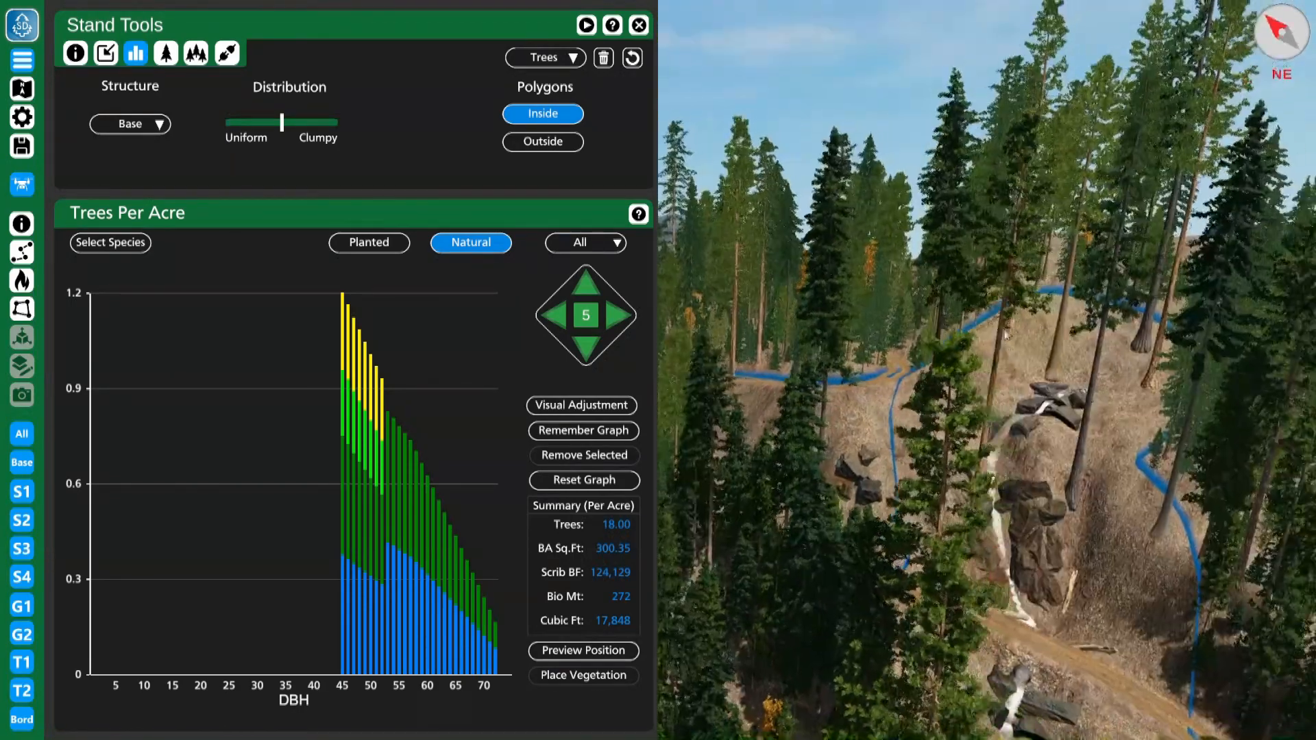
pyautogui.moveTo(959, 384); pyautogui.dragTo(891, 405, button='right')
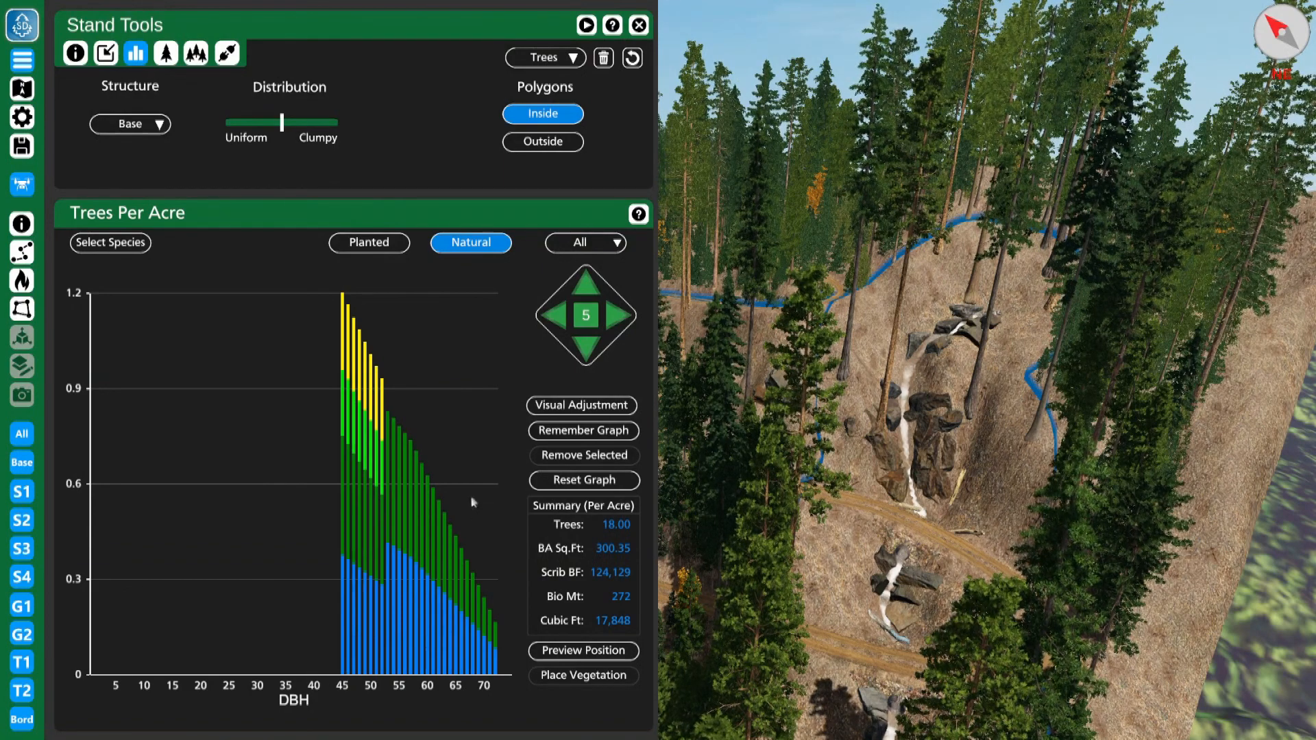
# Reset the graph and remove DBH classes 45 to 72 from the distribution.
pyautogui.click(602, 481)
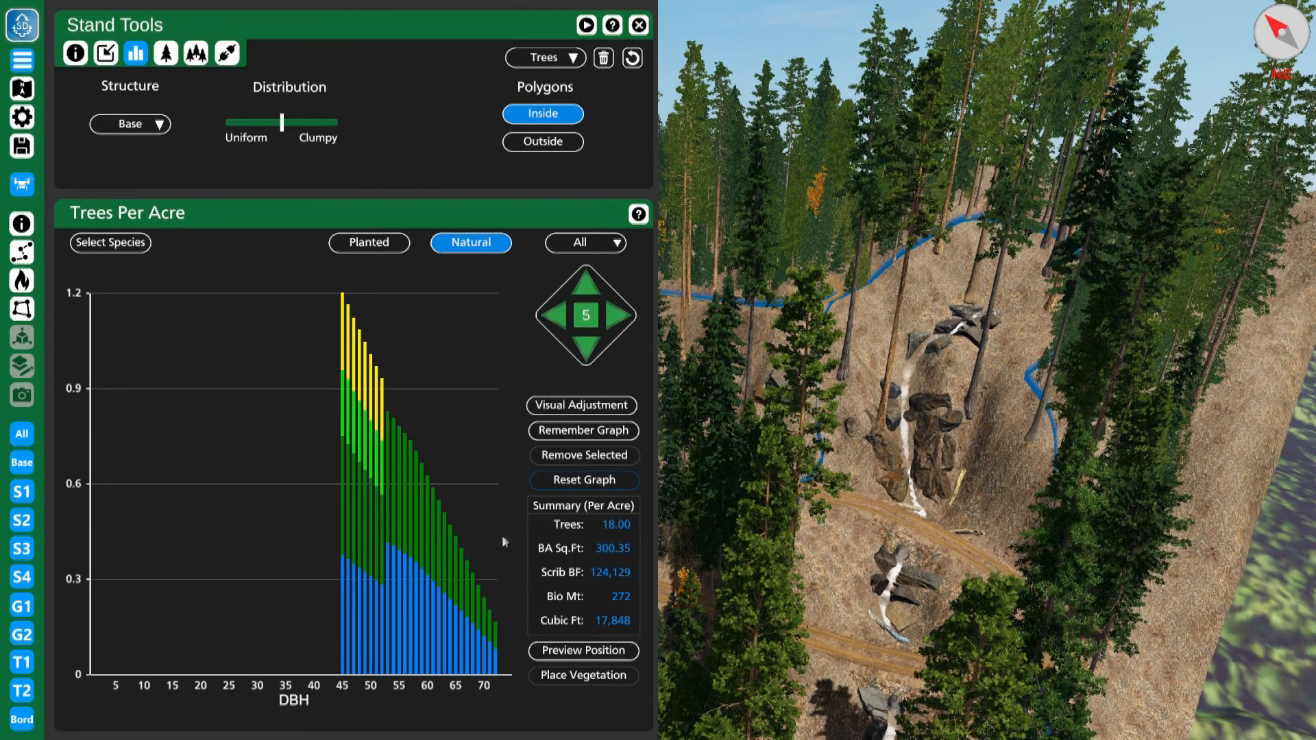
pyautogui.click(349, 679)
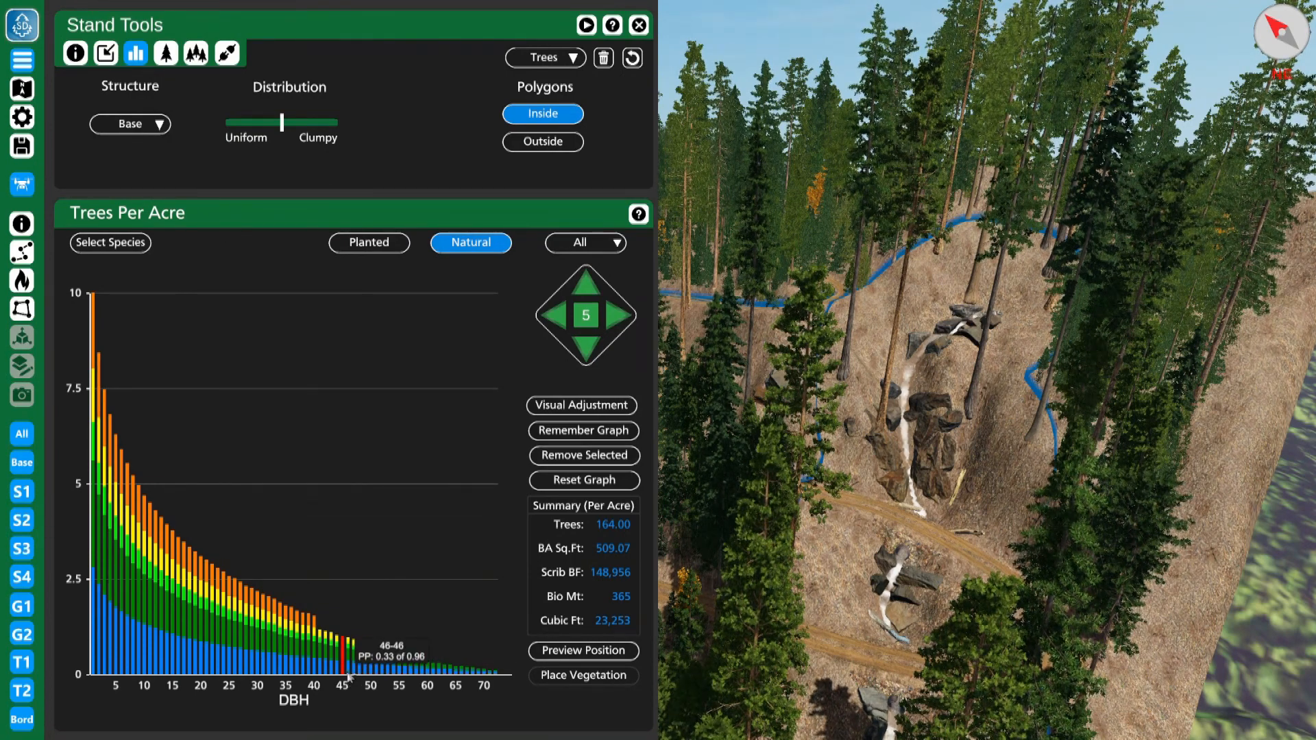
pyautogui.click(349, 677)
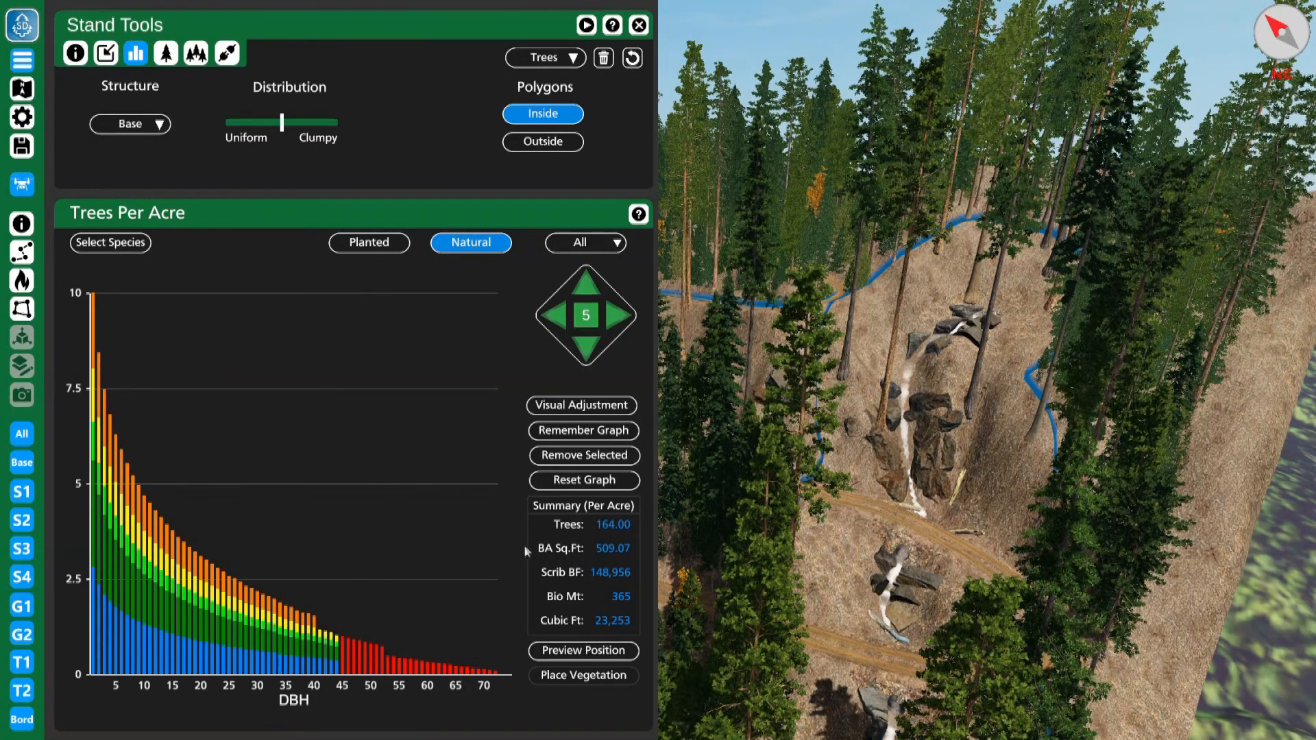
pyautogui.click(589, 456)
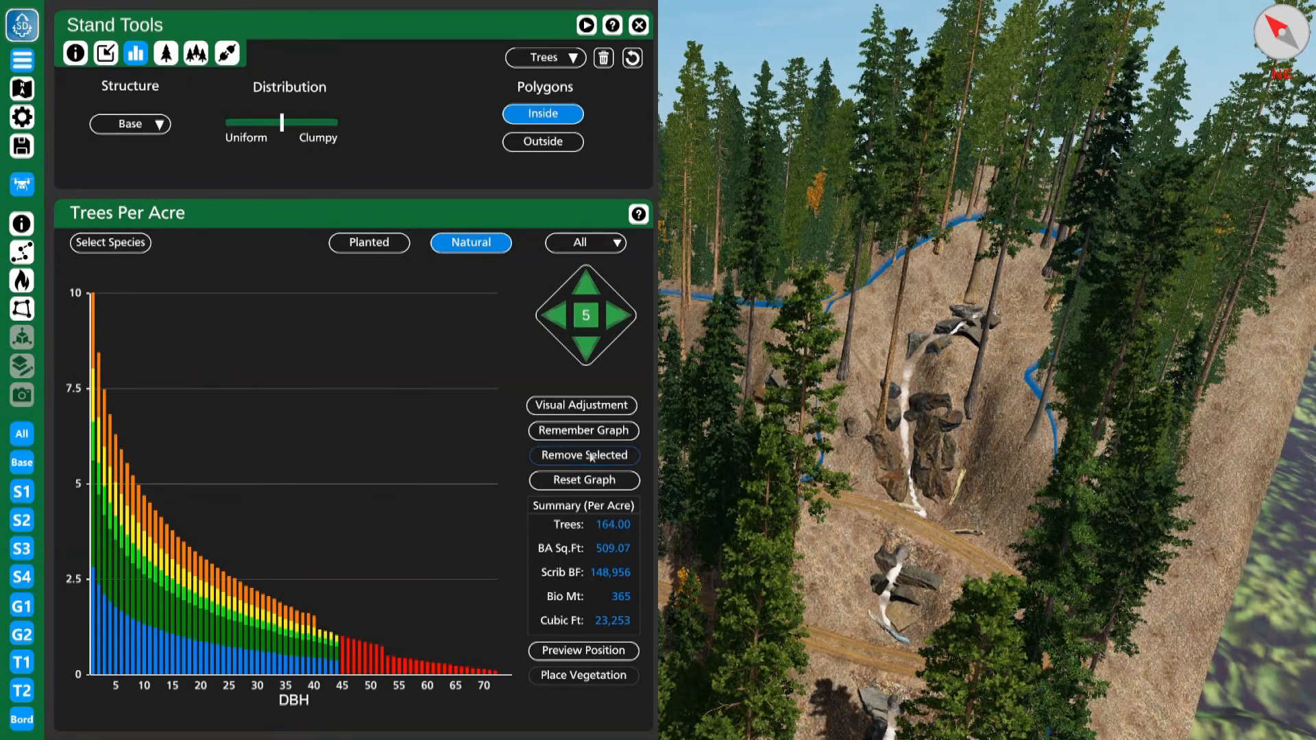
# Remove DBH classes 1 to 23 from the distribution, keeping only classes 24 to 44.
pyautogui.moveTo(340, 669)
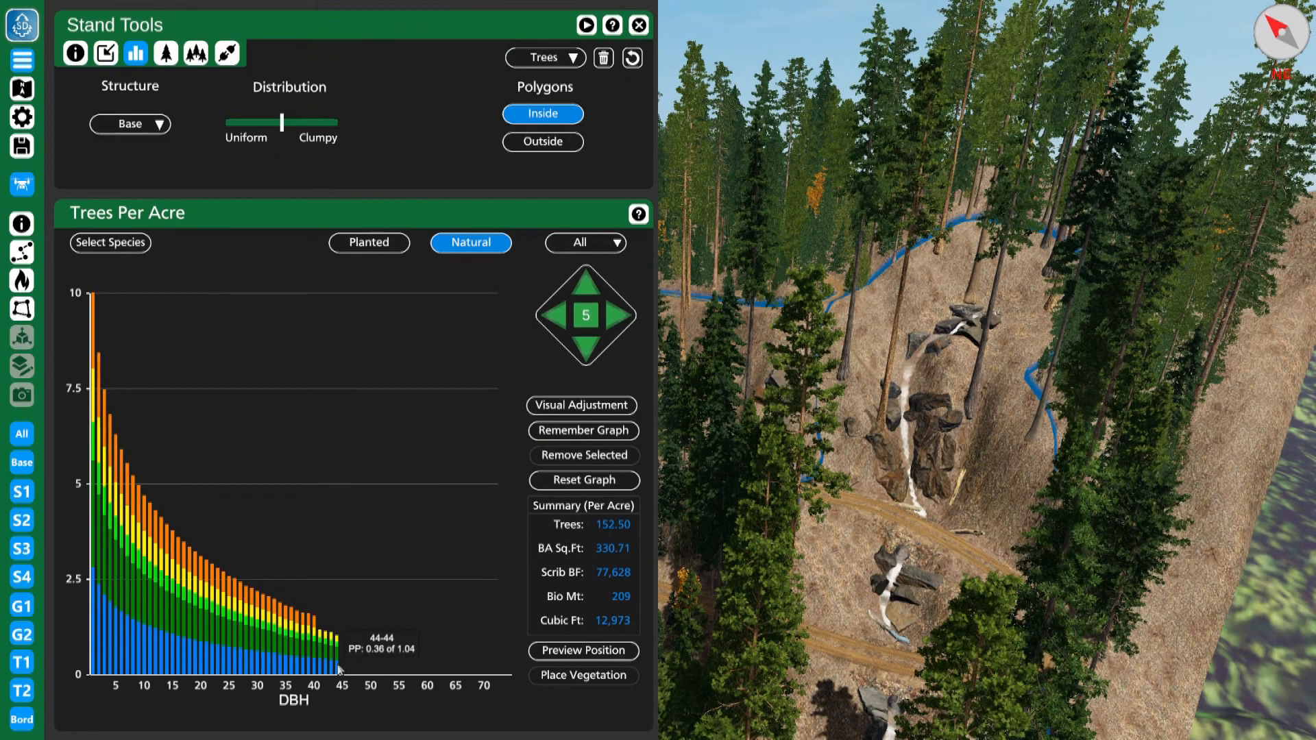
pyautogui.moveTo(231, 678)
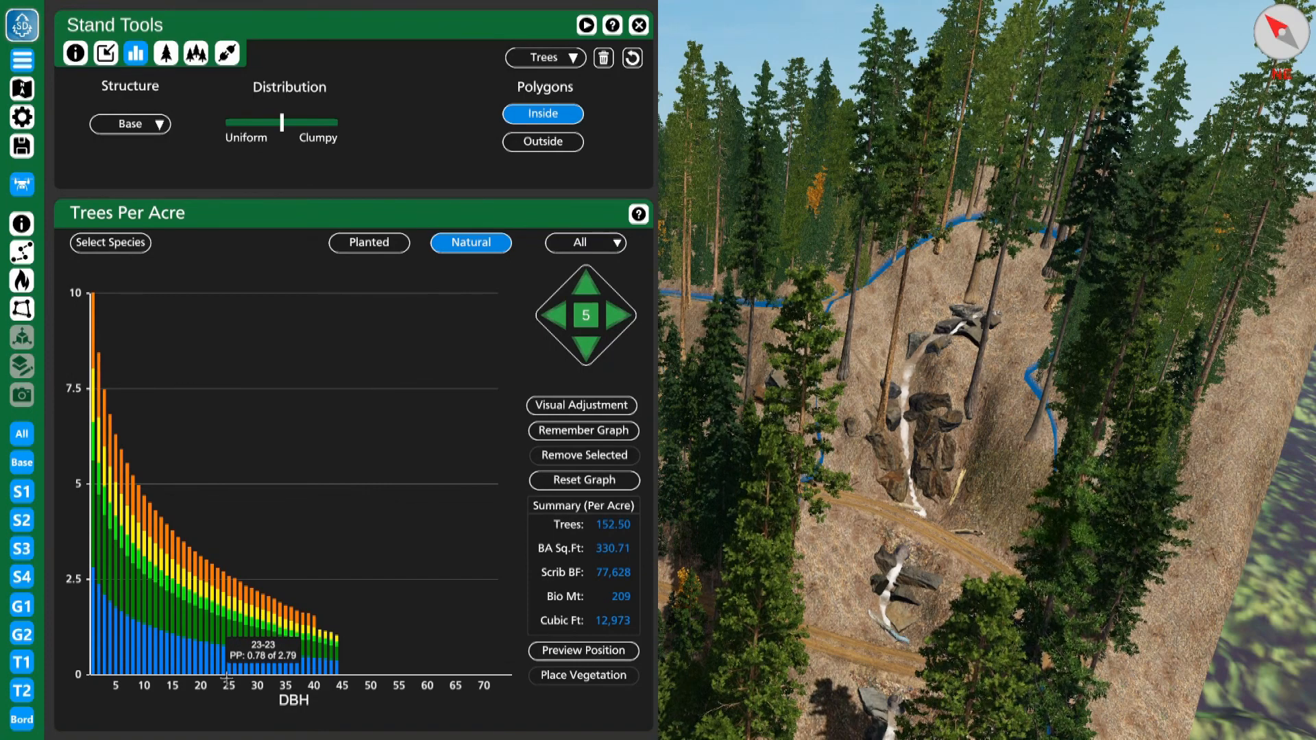
pyautogui.click(225, 677)
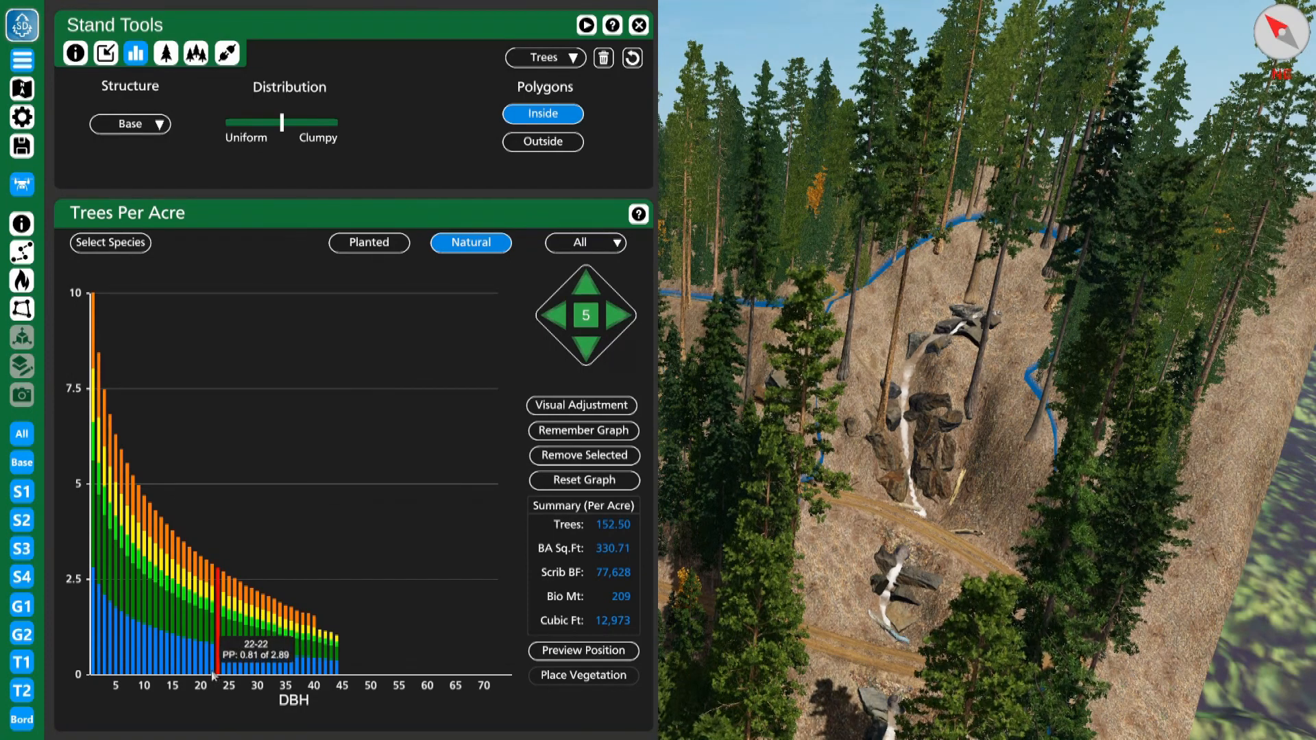
pyautogui.moveTo(214, 676); pyautogui.dragTo(94, 665)
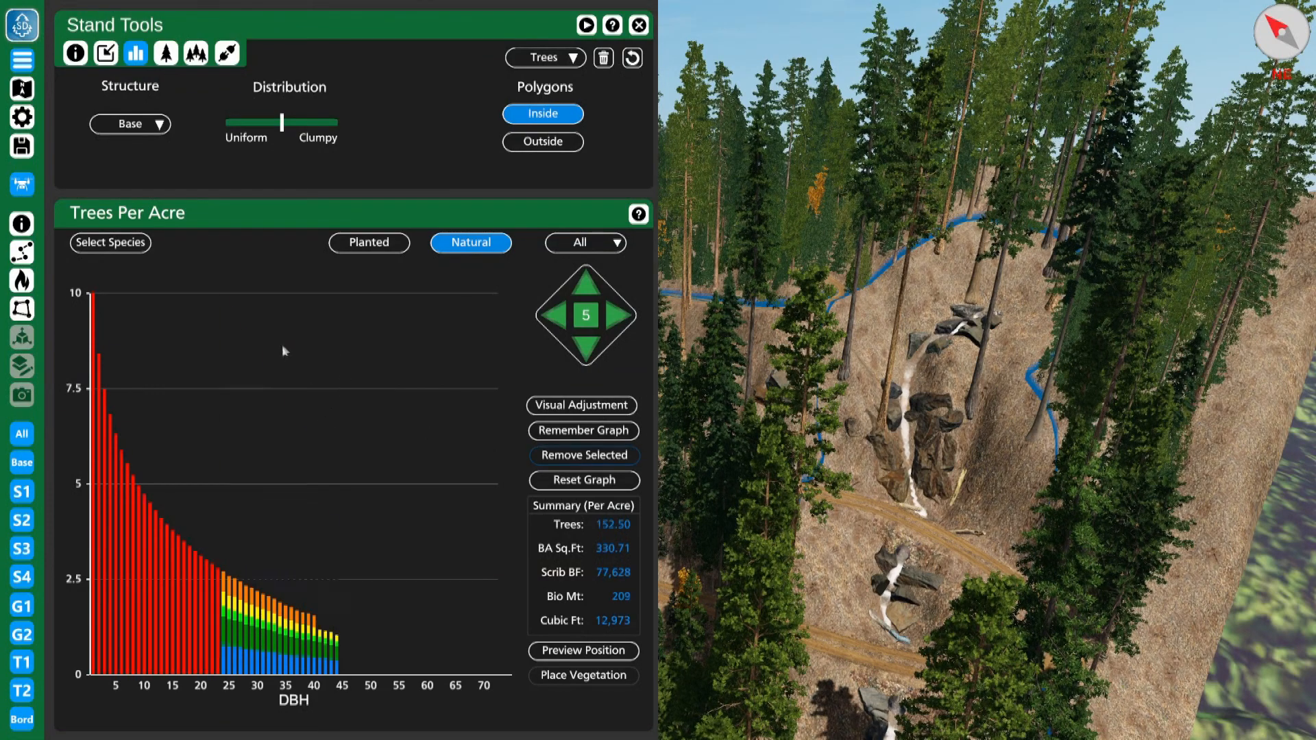
pyautogui.press('Delete')
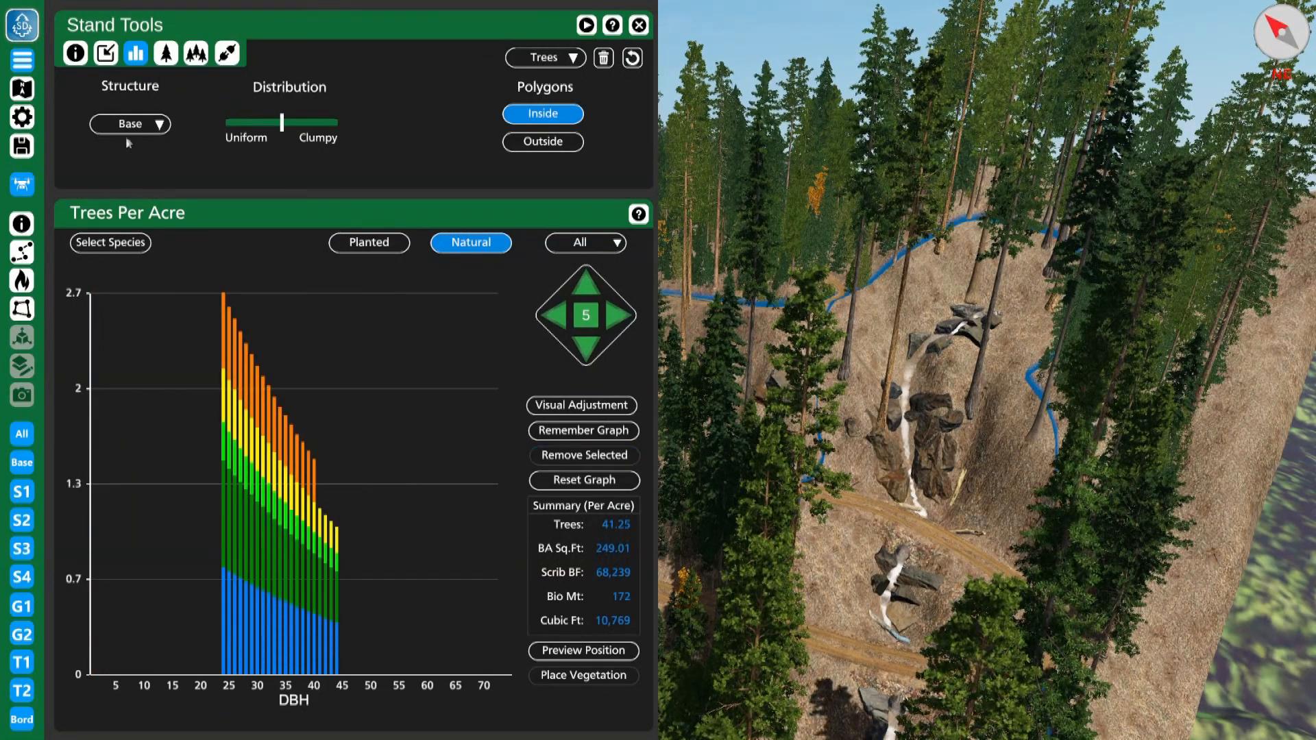
# Set the structure to S3 and the tree distribution to fully Clumpy.
pyautogui.click(159, 125)
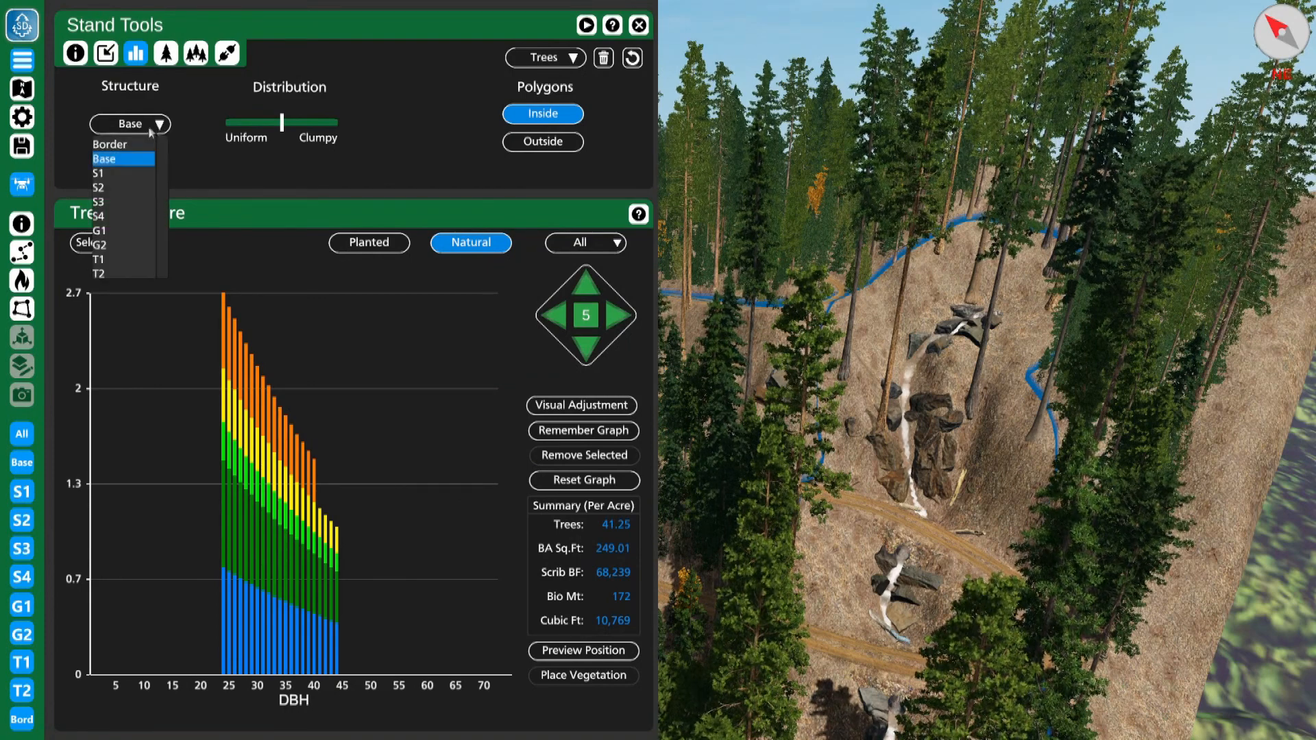
pyautogui.click(131, 203)
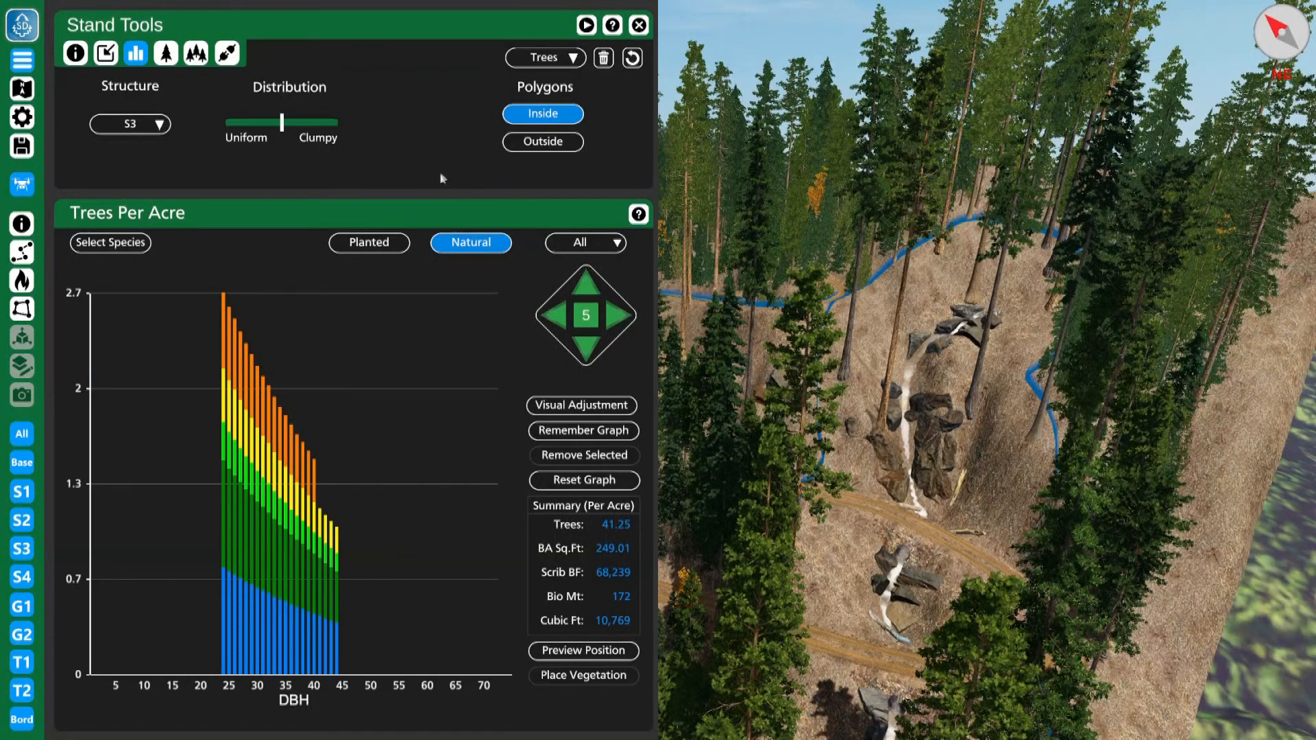
pyautogui.click(336, 123)
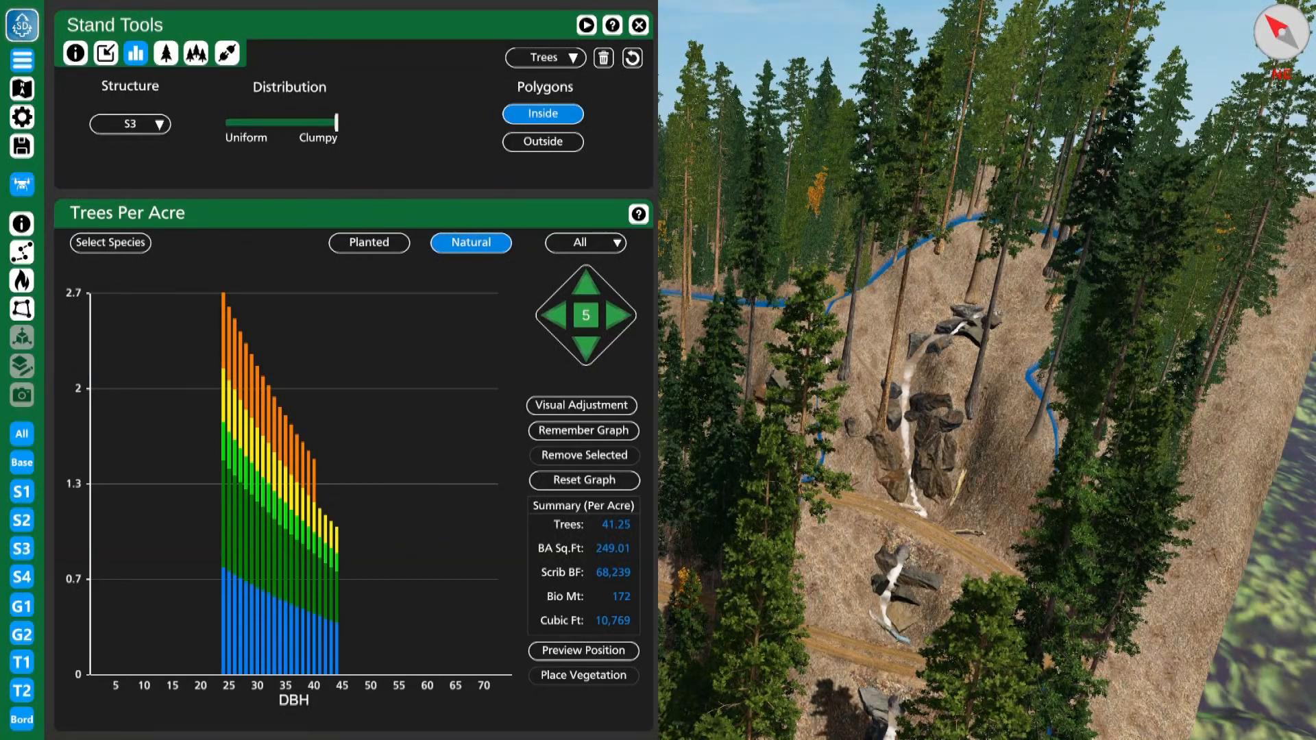
# Preview the mid-size S3 tree positions along the creek and place that vegetation inside the polygons.
pyautogui.moveTo(830, 324); pyautogui.dragTo(390, 206)
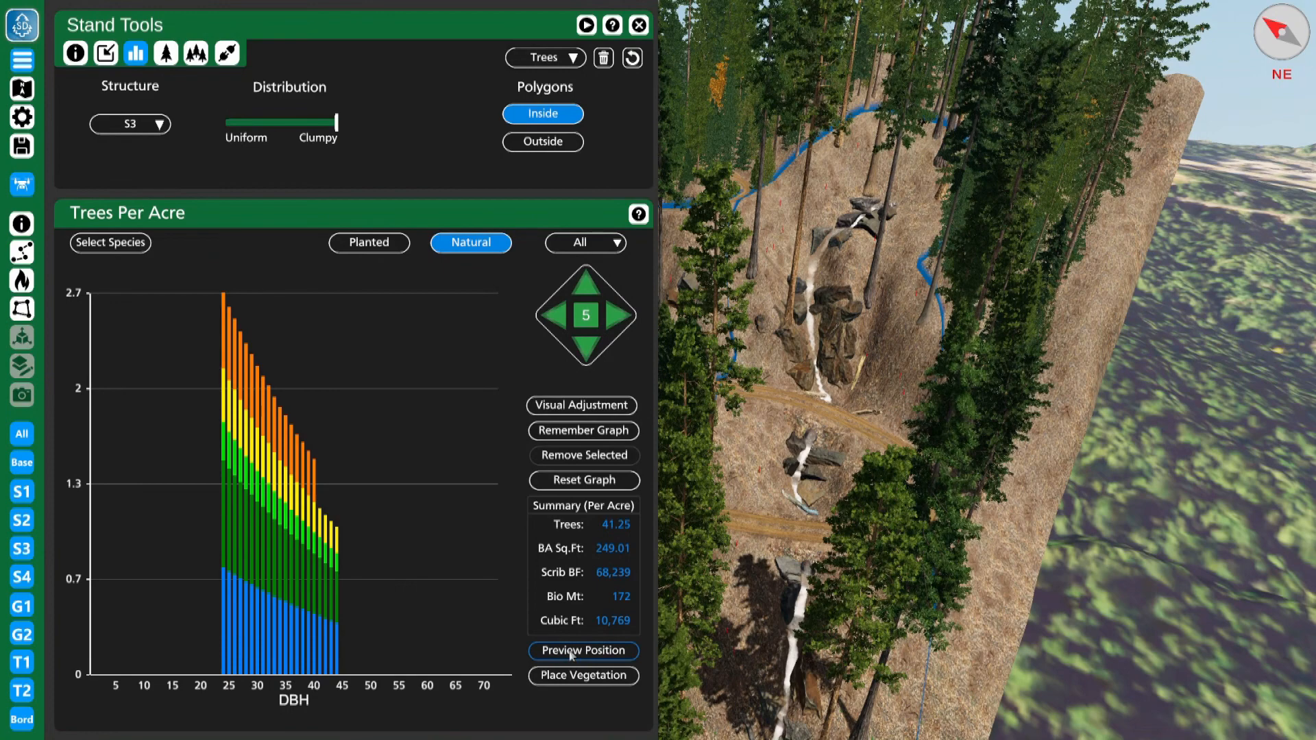
pyautogui.click(602, 679)
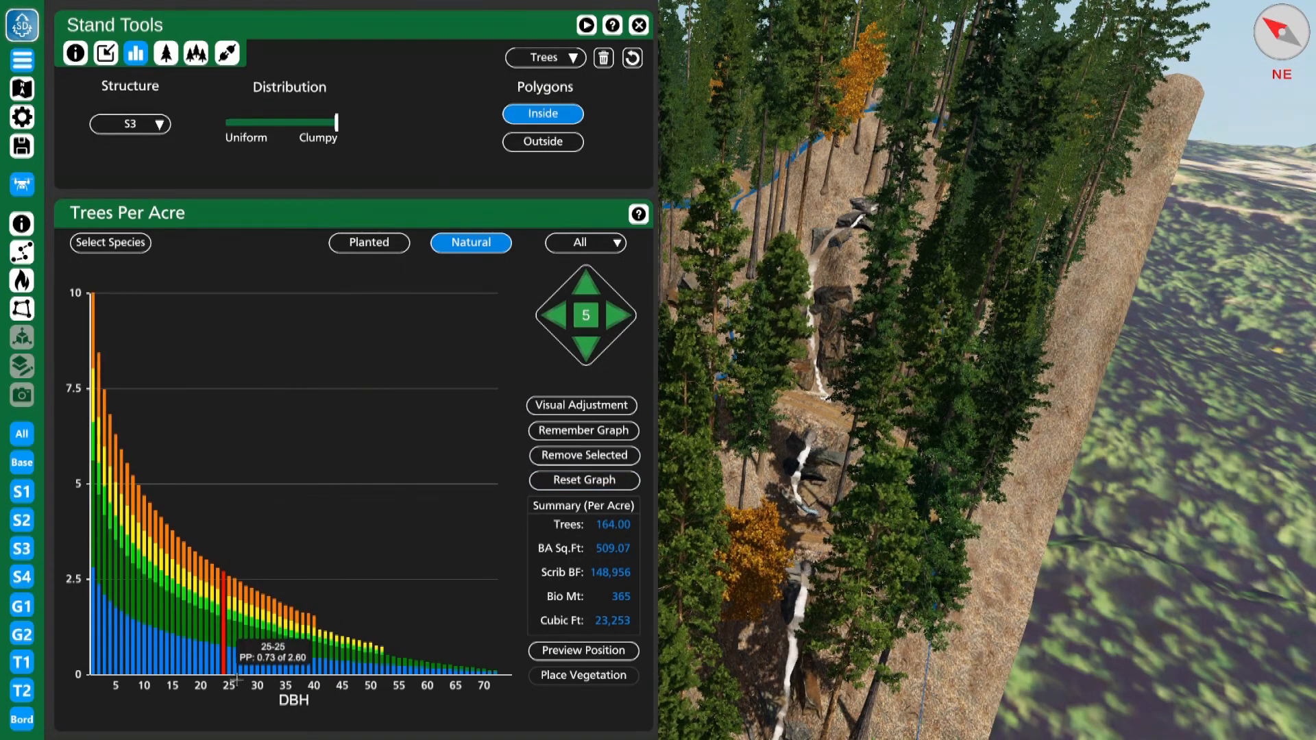
# Remove DBH classes 24 to 72 and 1 to 10 from the distribution, keeping only classes 11 to 23.
pyautogui.click(230, 669)
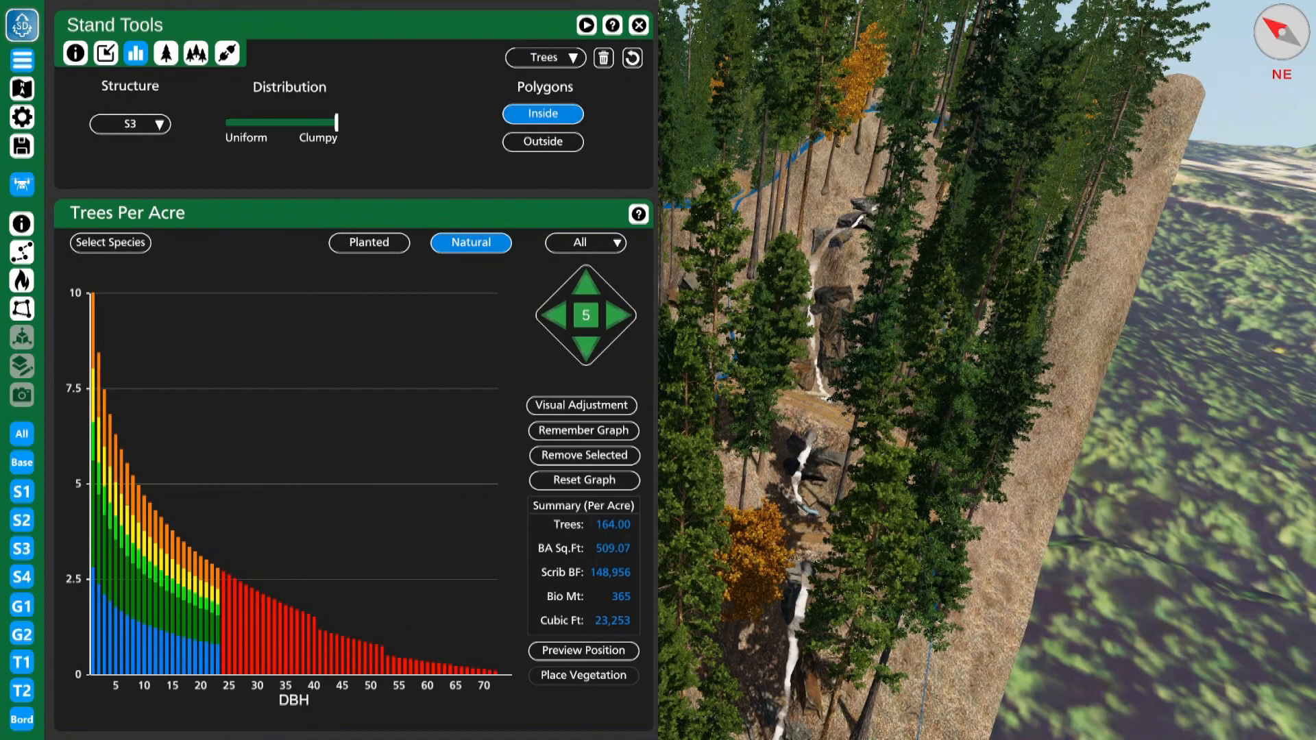
pyautogui.click(574, 457)
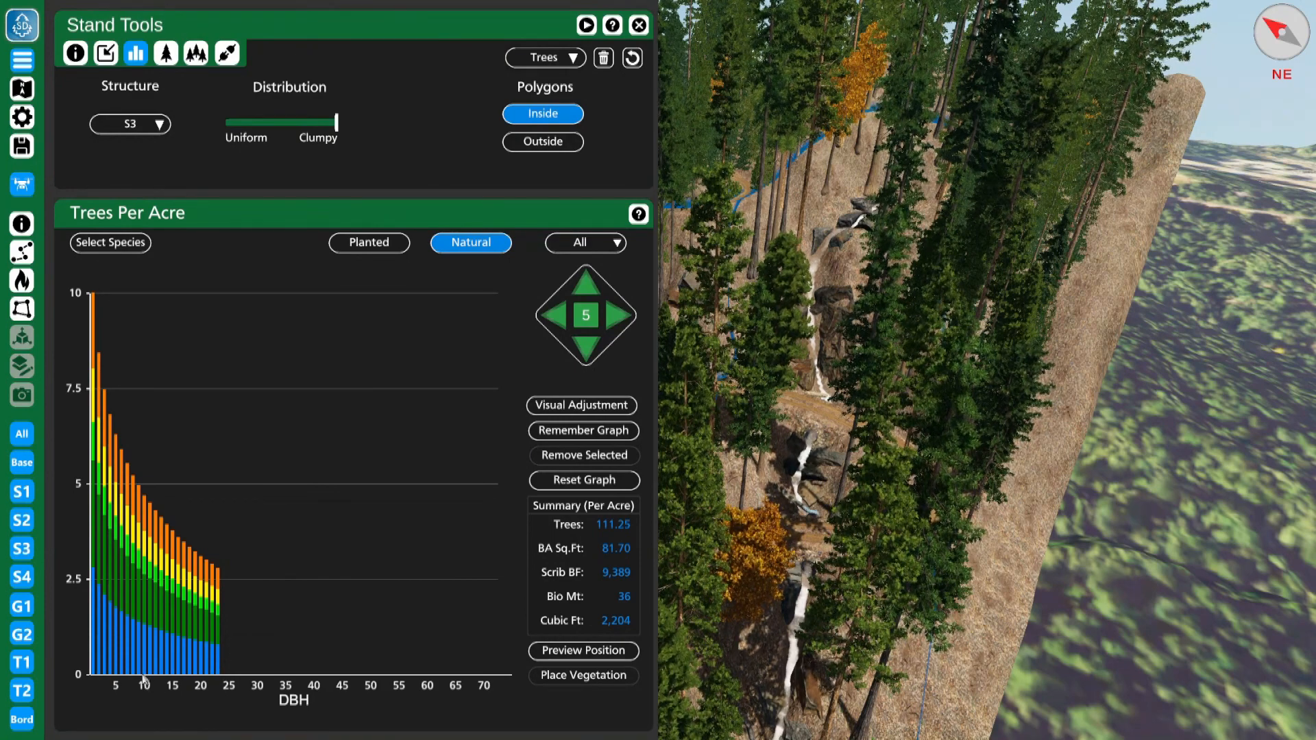
pyautogui.moveTo(145, 679)
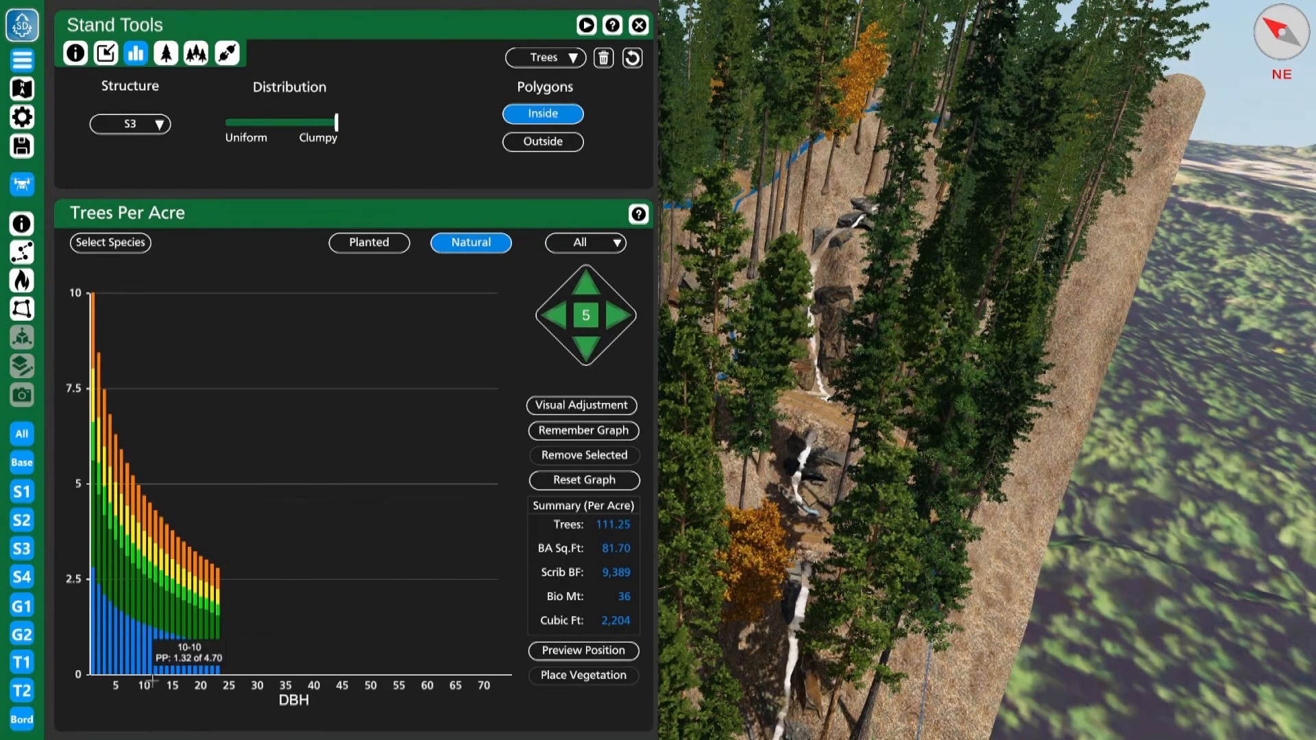
pyautogui.click(144, 674)
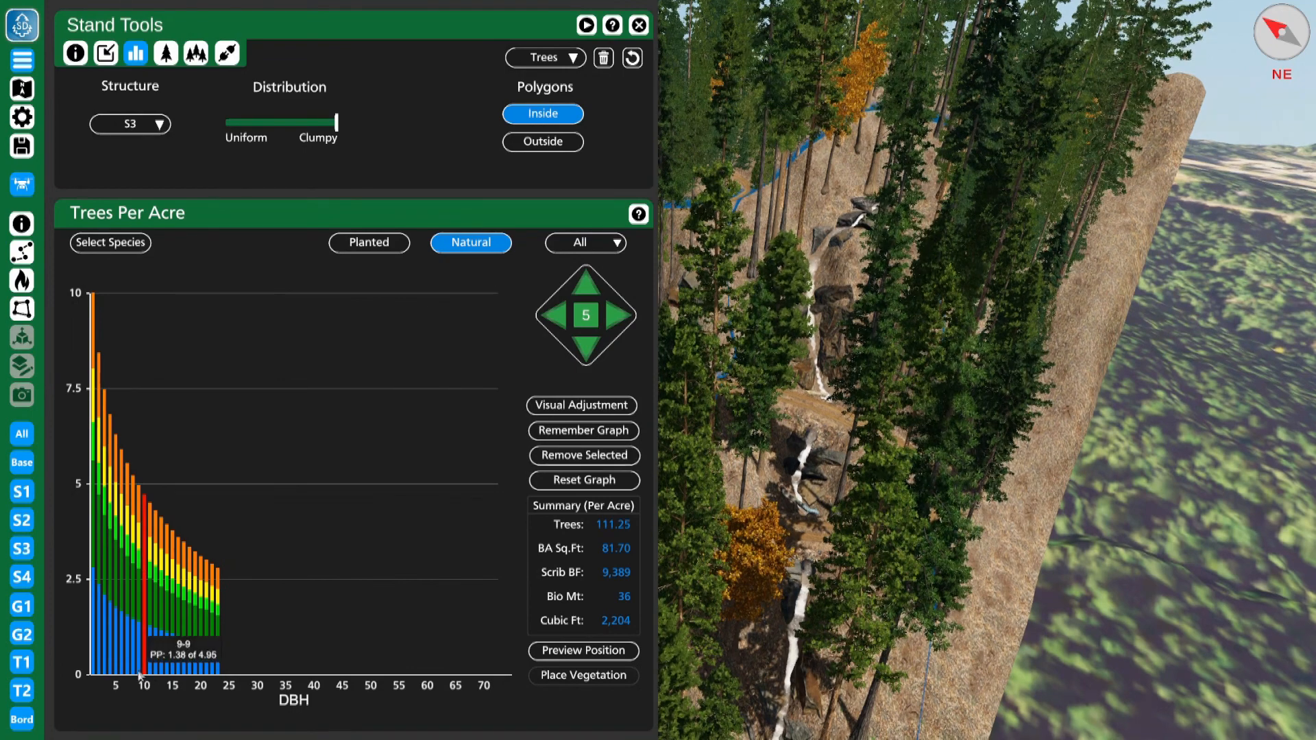
pyautogui.click(131, 678)
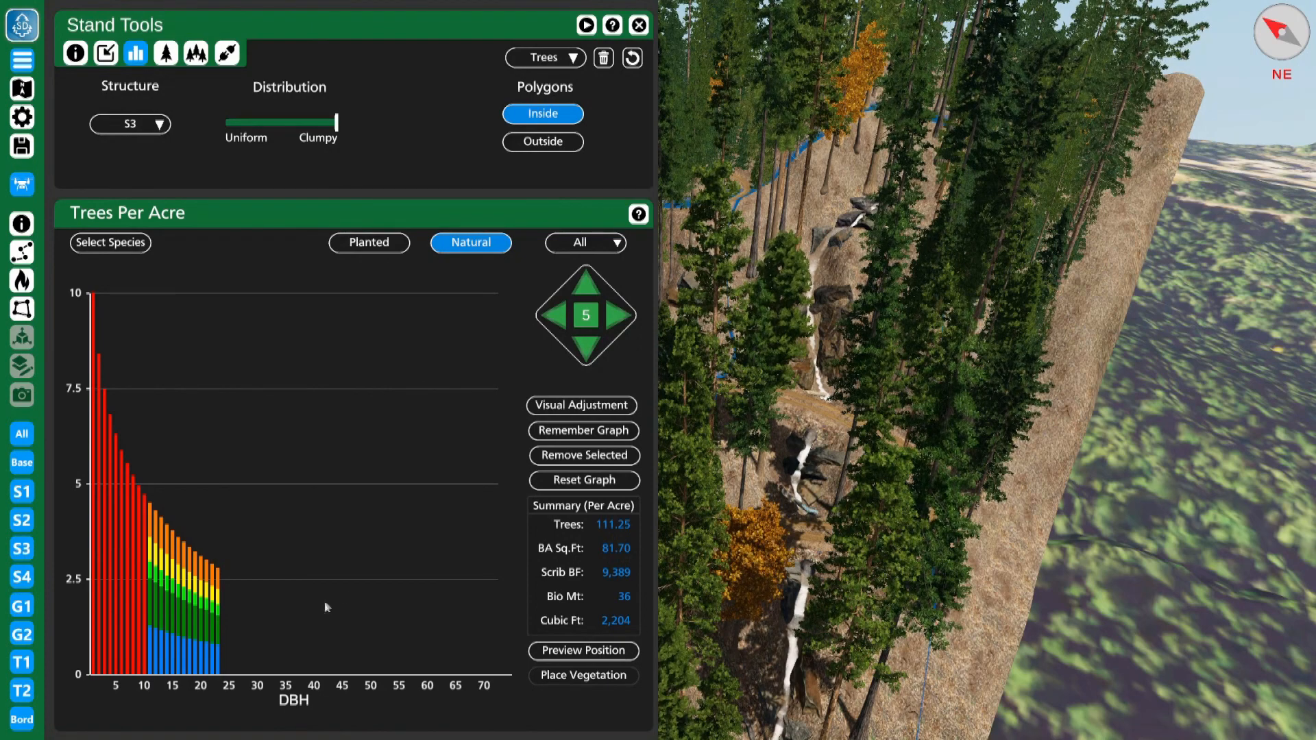
pyautogui.click(609, 462)
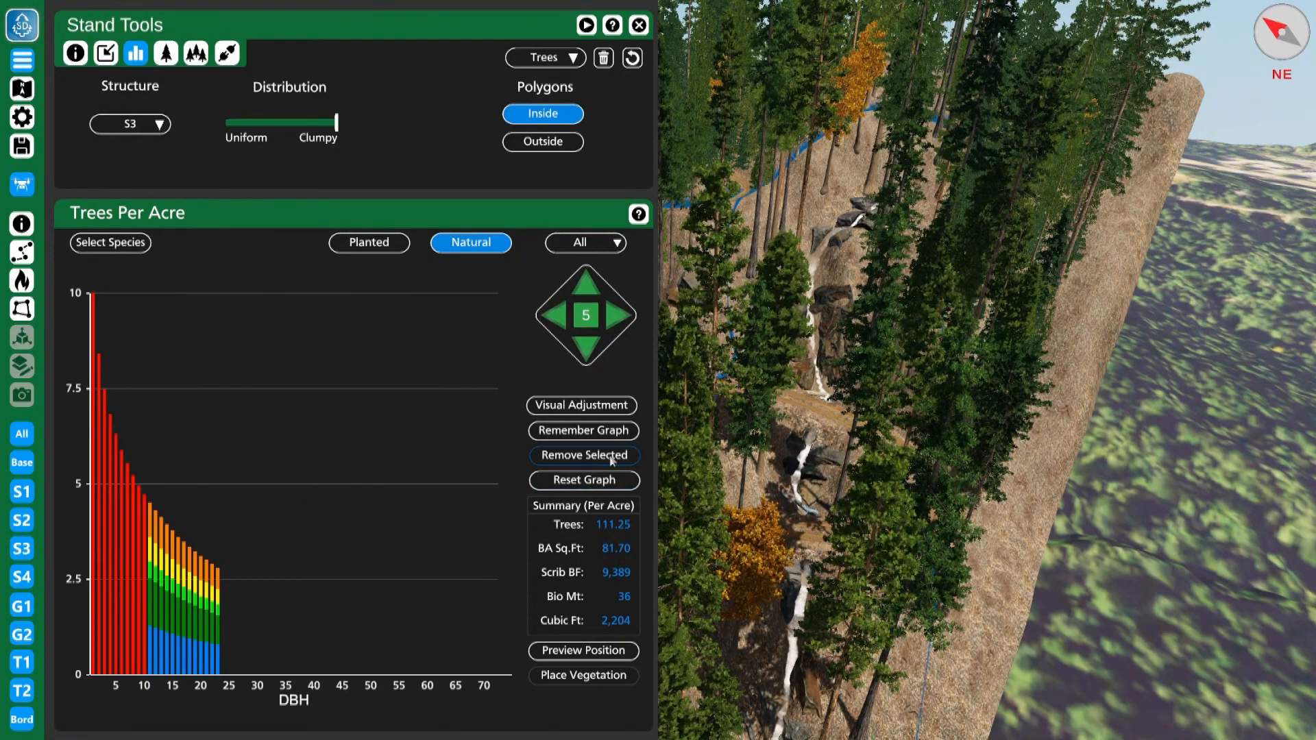
pyautogui.click(609, 461)
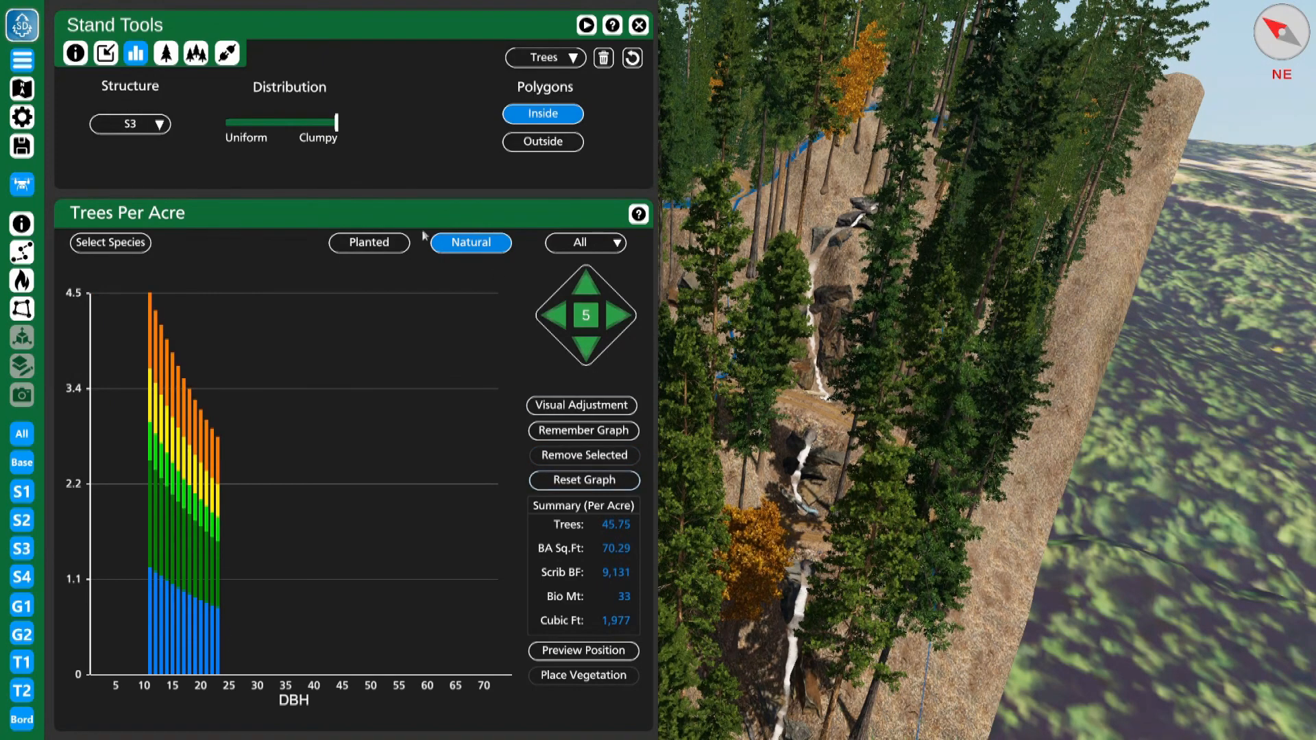
# Set the structure to S4, preview the tree positions, and place the DBH 11 to 23 vegetation inside the polygons.
pyautogui.click(161, 124)
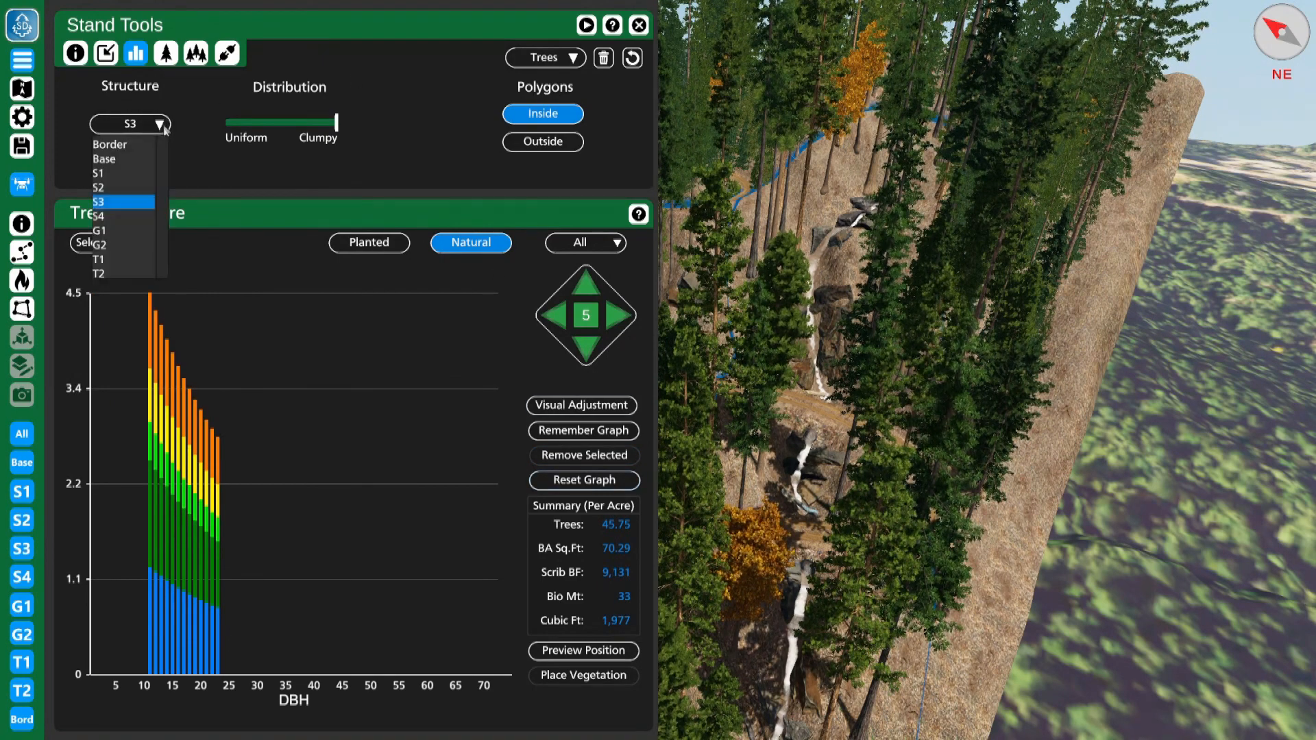
pyautogui.click(118, 225)
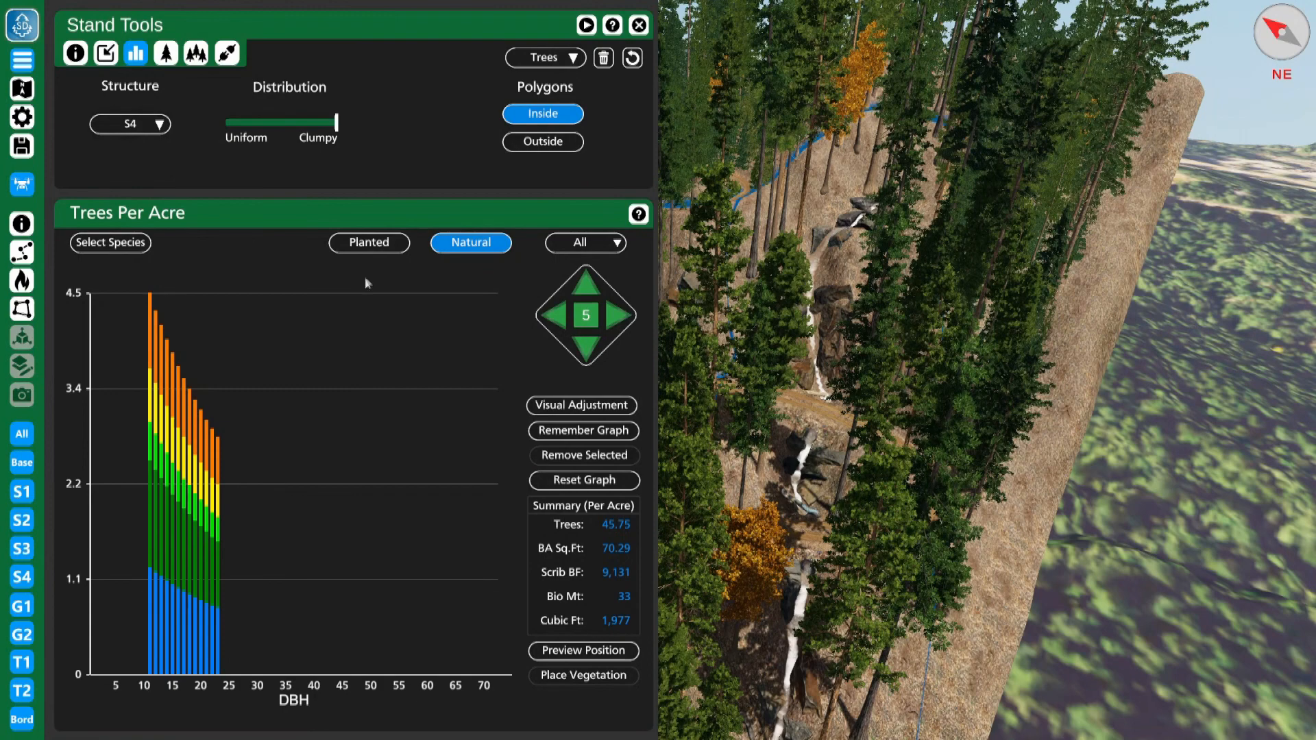
pyautogui.click(567, 655)
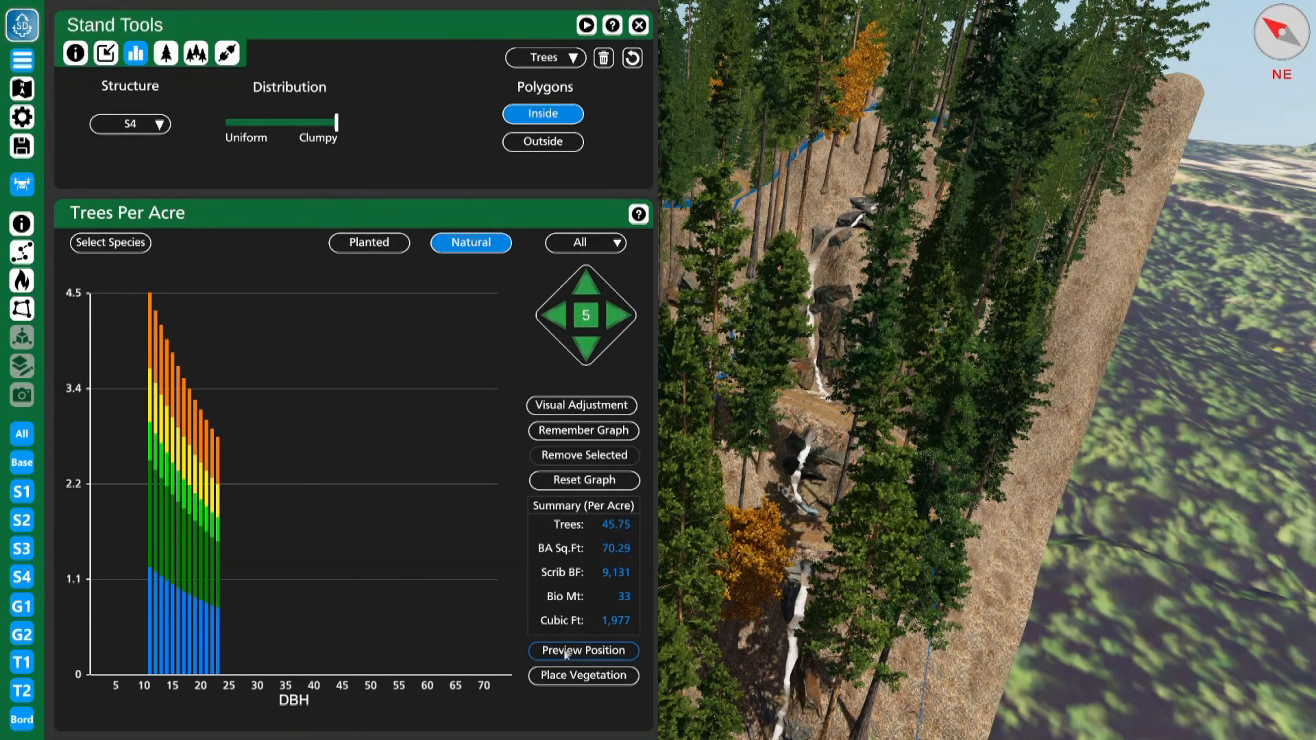
pyautogui.click(579, 675)
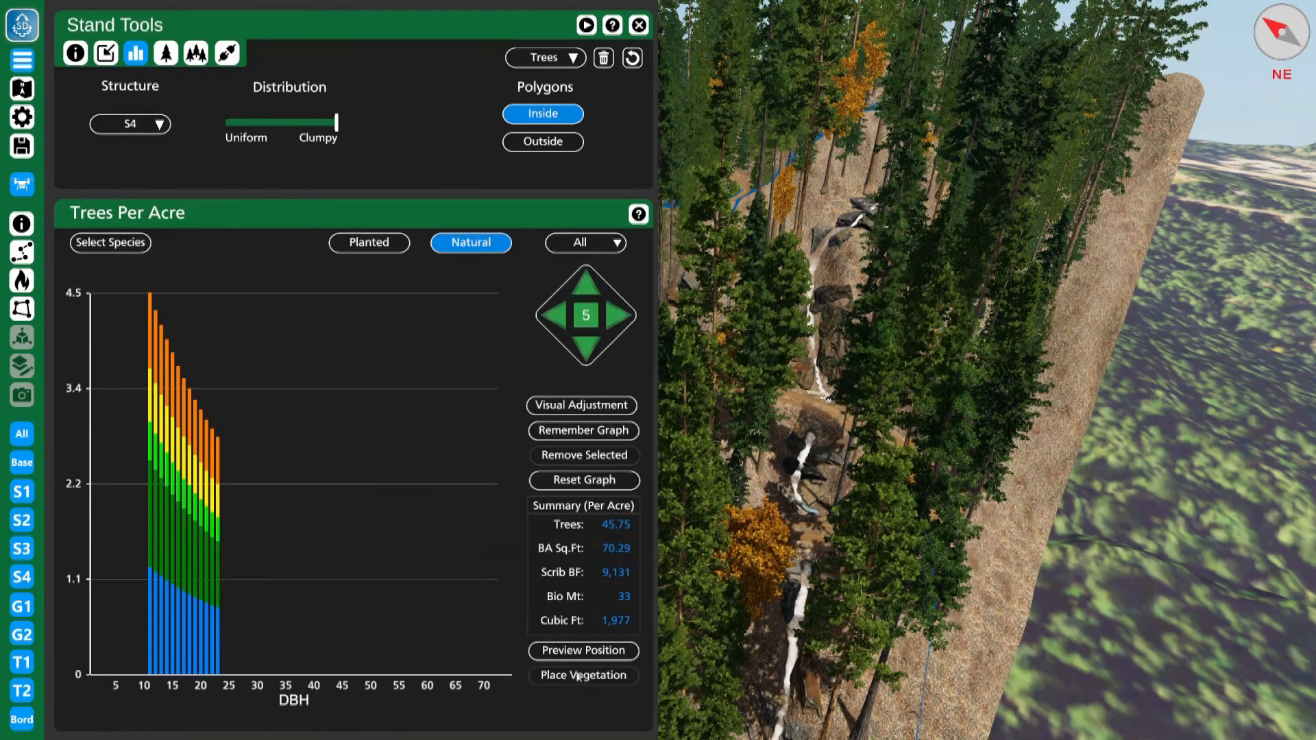
# For structure S1, reset the graph, keep only DBH classes 1 to 10, and place that vegetation inside the polygons.
pyautogui.click(162, 124)
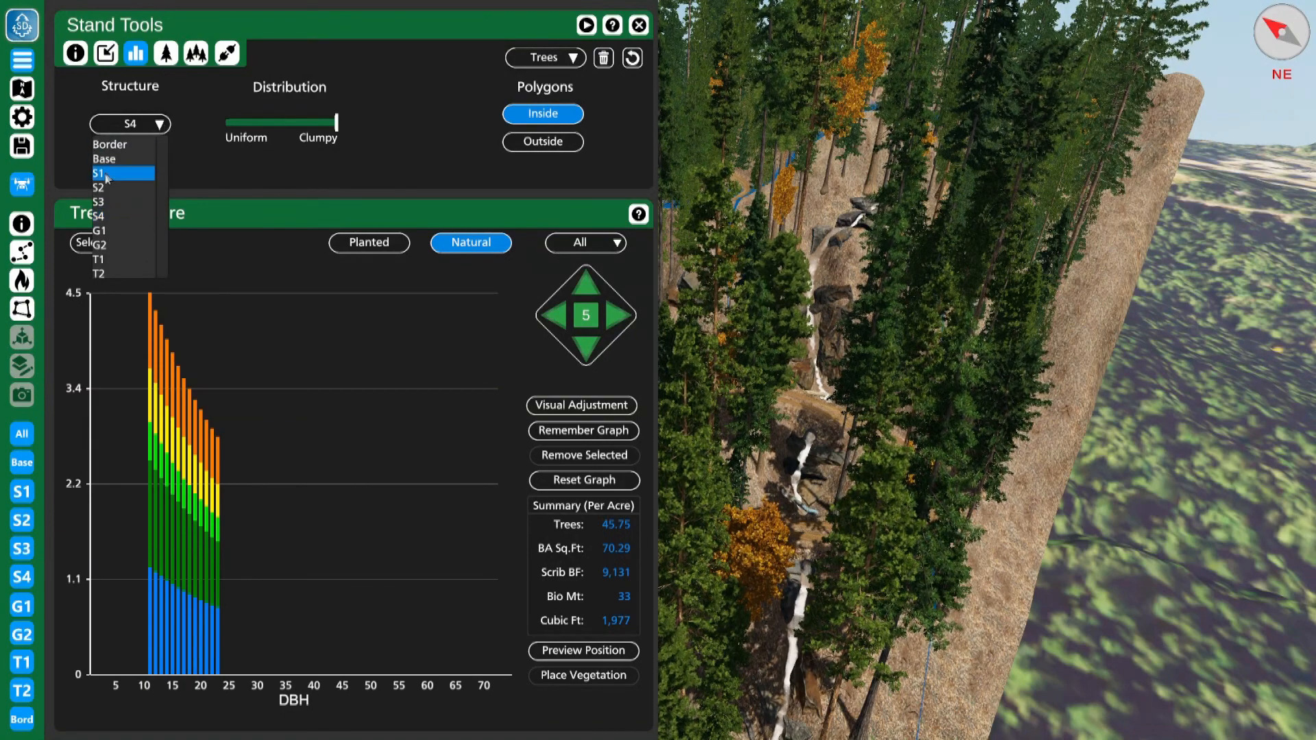
pyautogui.click(106, 173)
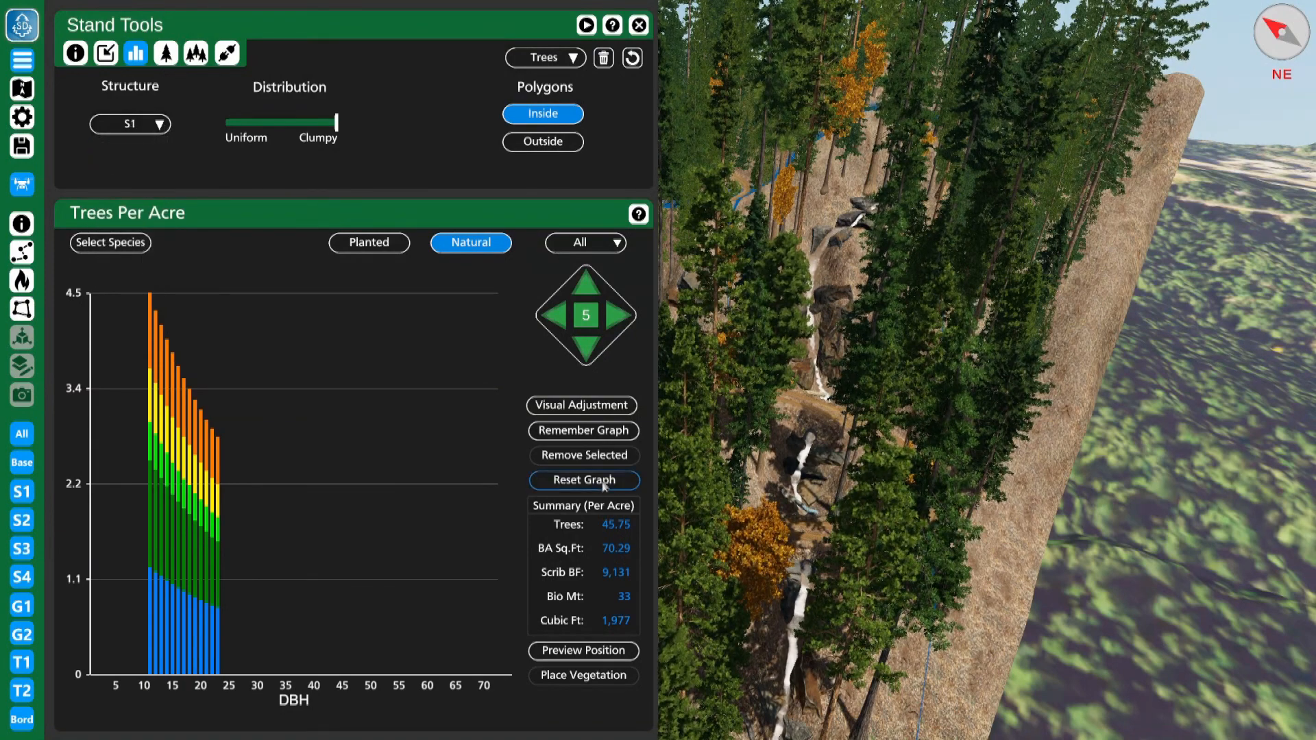
pyautogui.click(161, 680)
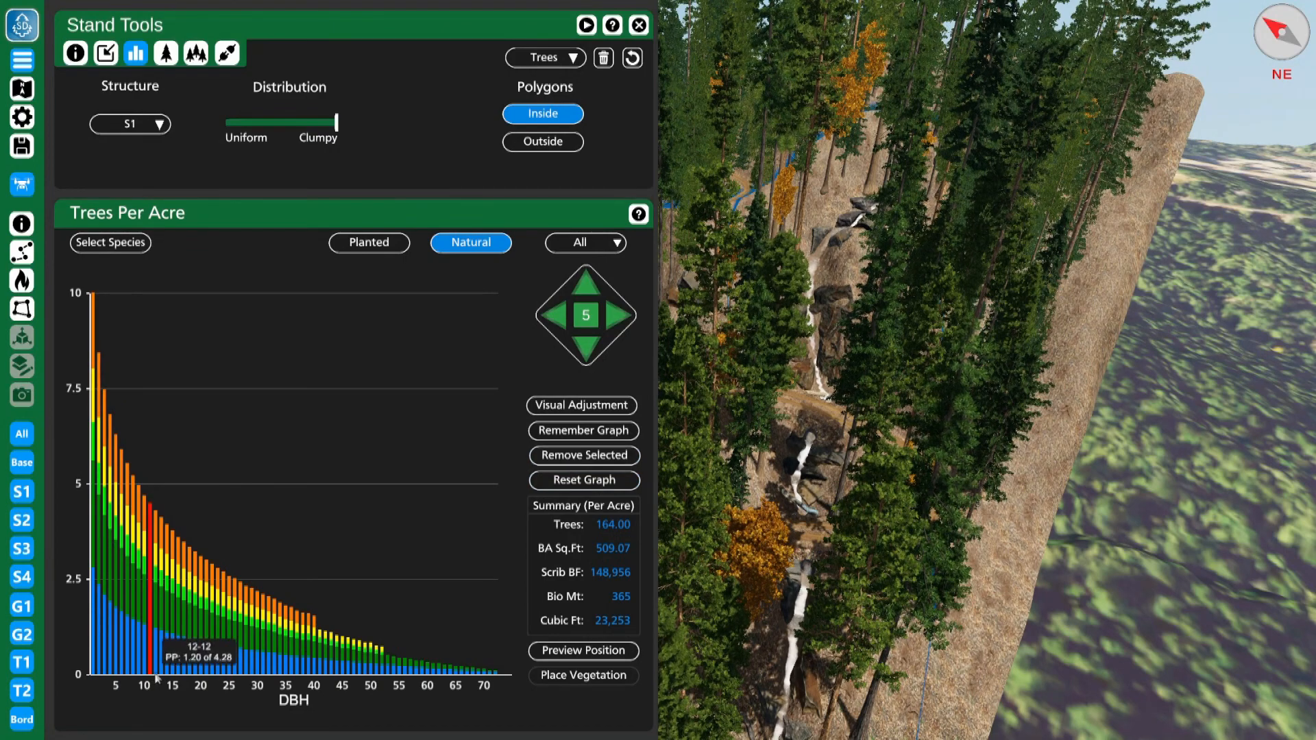
pyautogui.keyDown('shift'); pyautogui.click(162, 678); pyautogui.keyUp('shift')
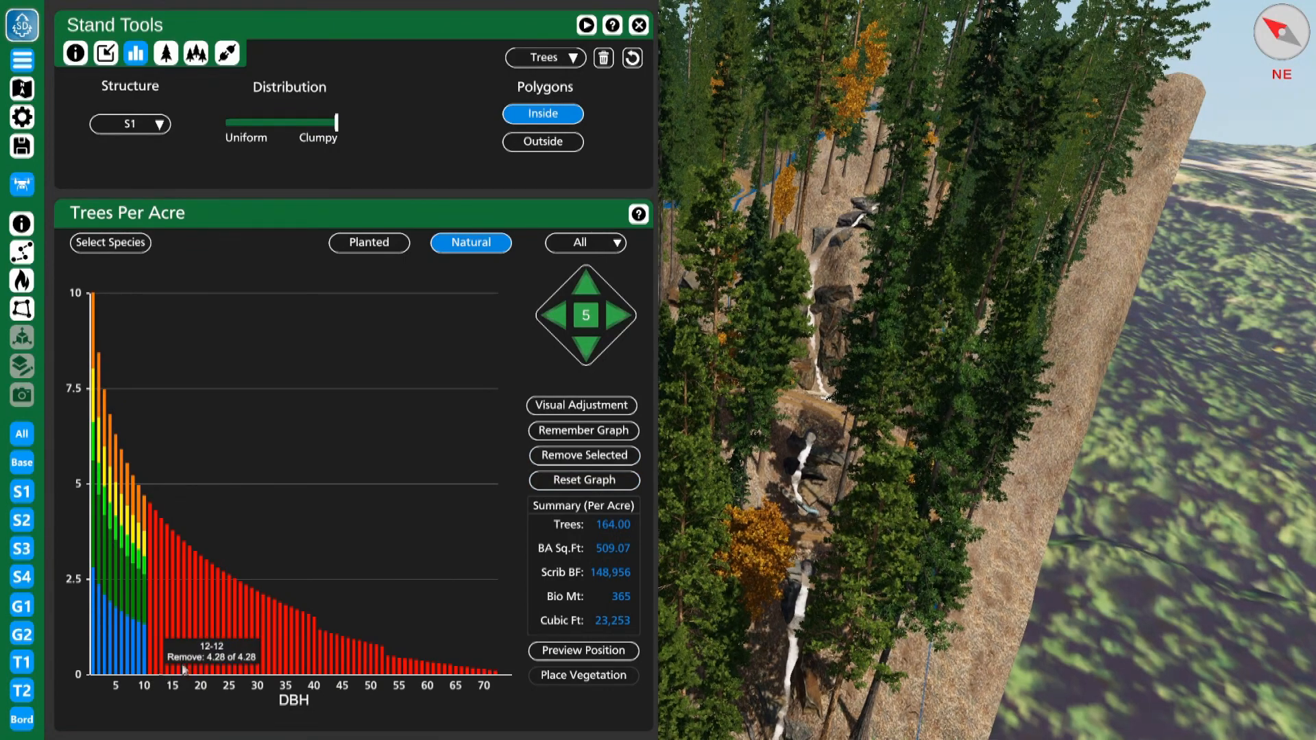
pyautogui.click(611, 464)
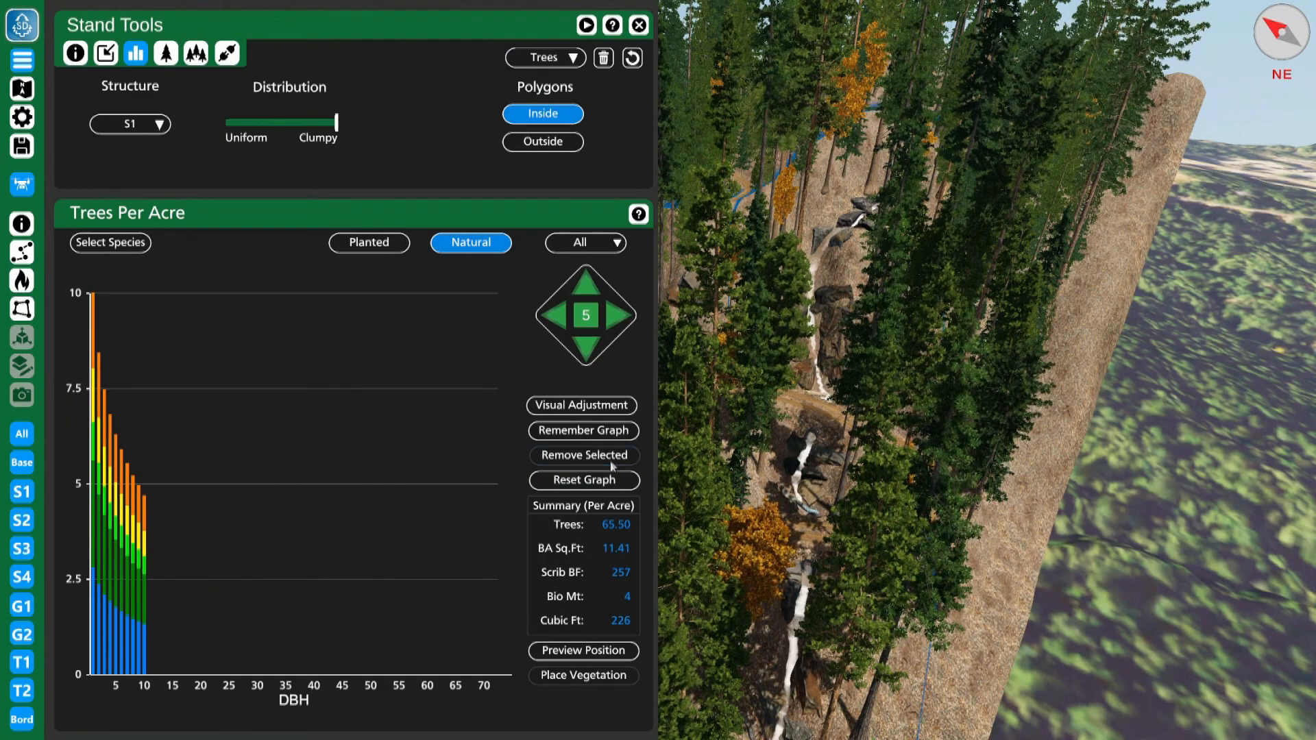
pyautogui.click(619, 651)
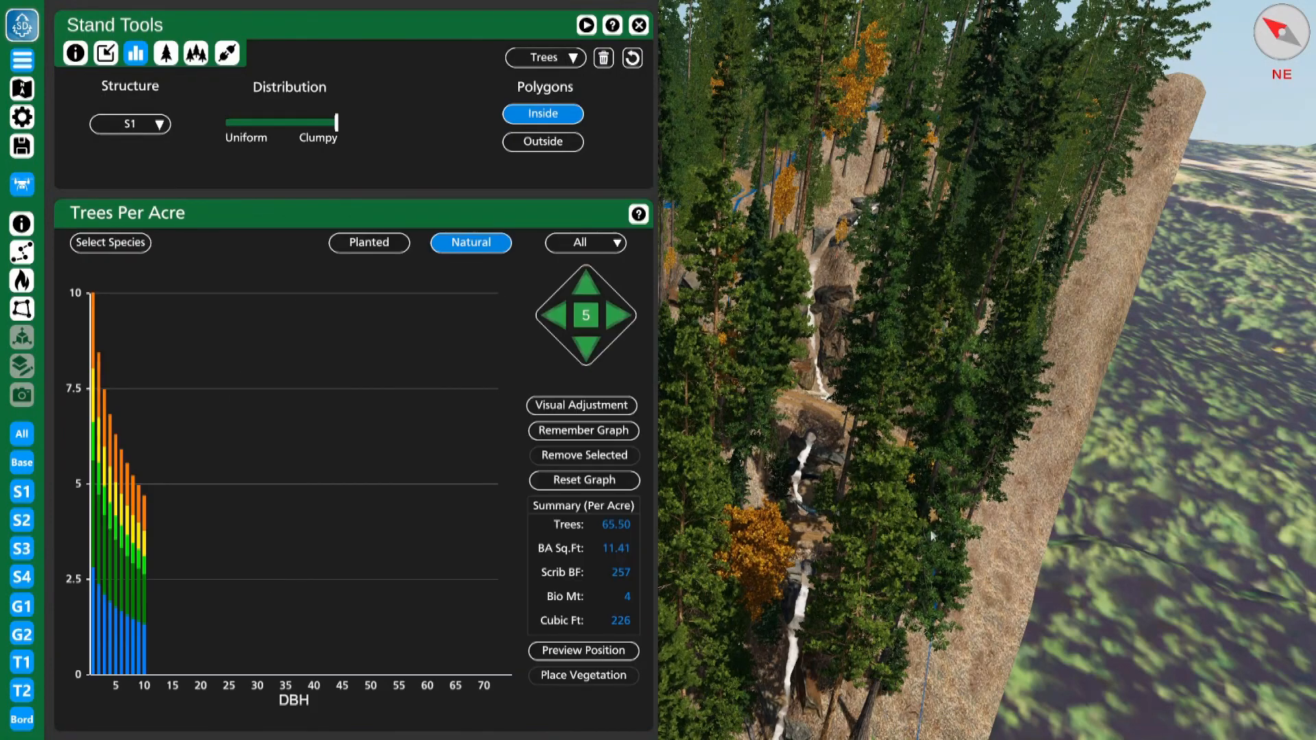
# Toggle the Base tree structure off and on from an aerial view to examine its large trees.
pyautogui.rightClick(785, 351)
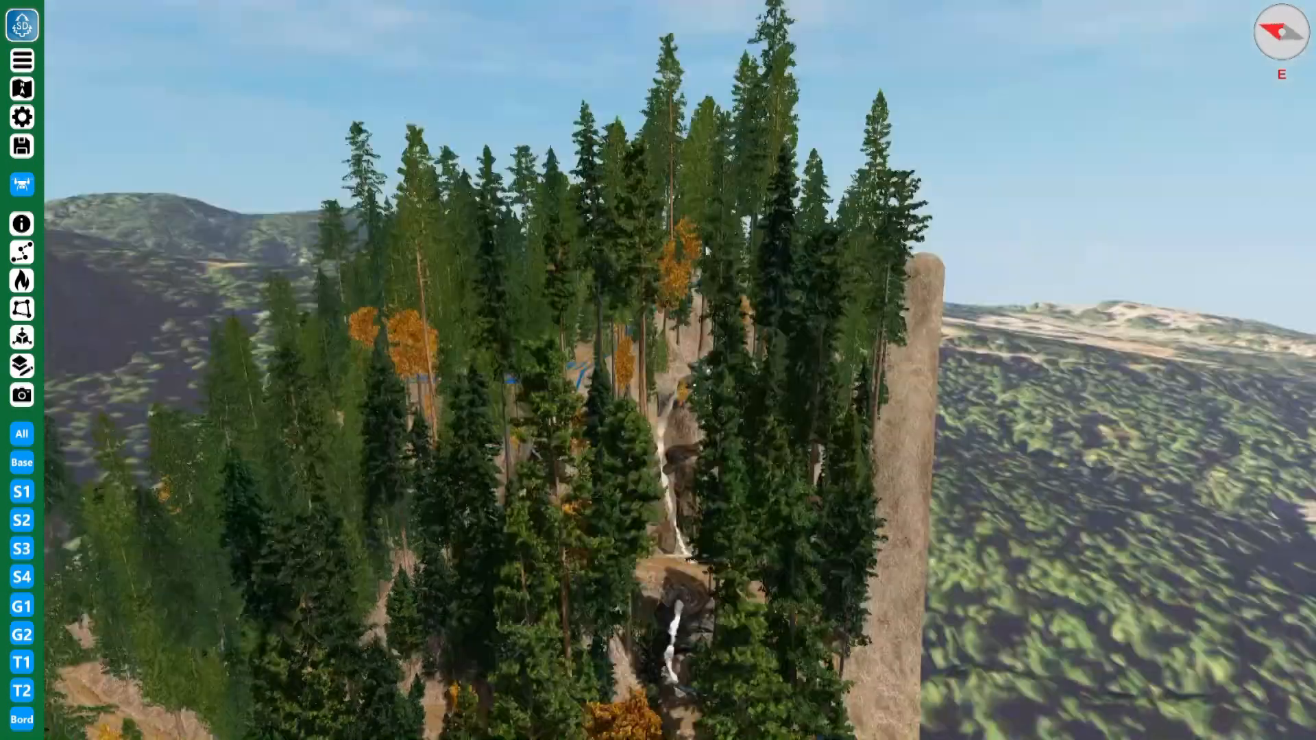
pyautogui.moveTo(784, 351); pyautogui.dragTo(747, 320, button='right')
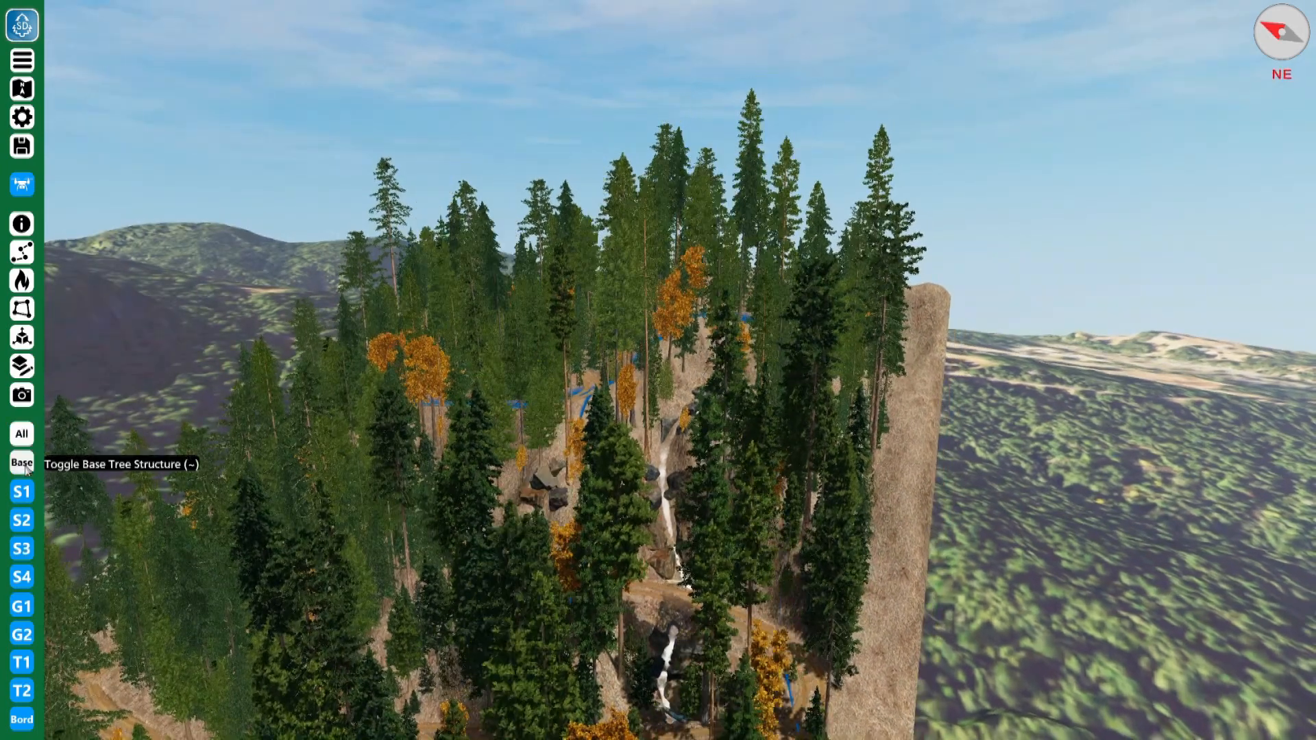
pyautogui.click(23, 464)
pyautogui.click(23, 464)
pyautogui.click(22, 464)
pyautogui.click(22, 464)
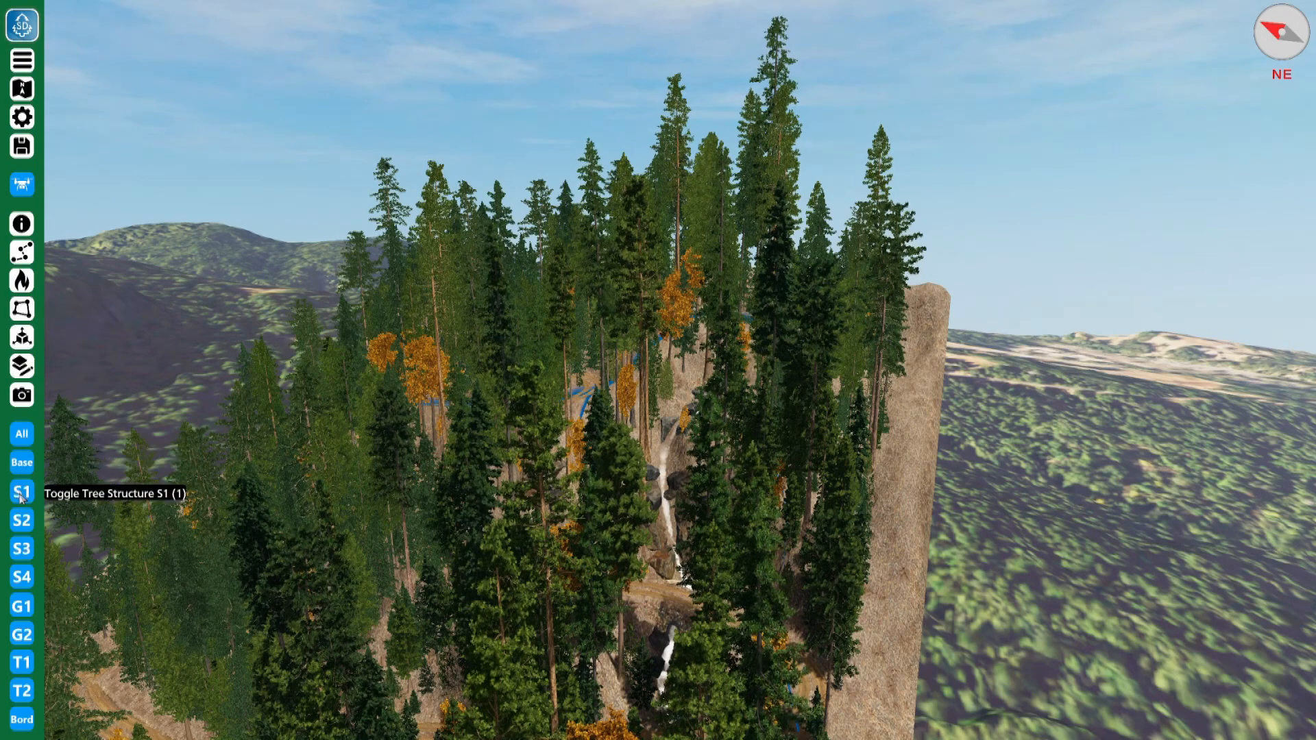
# Toggle tree structure S1 off and on from the aerial view to examine the smallest trees in the stand.
pyautogui.click(21, 494)
pyautogui.click(22, 494)
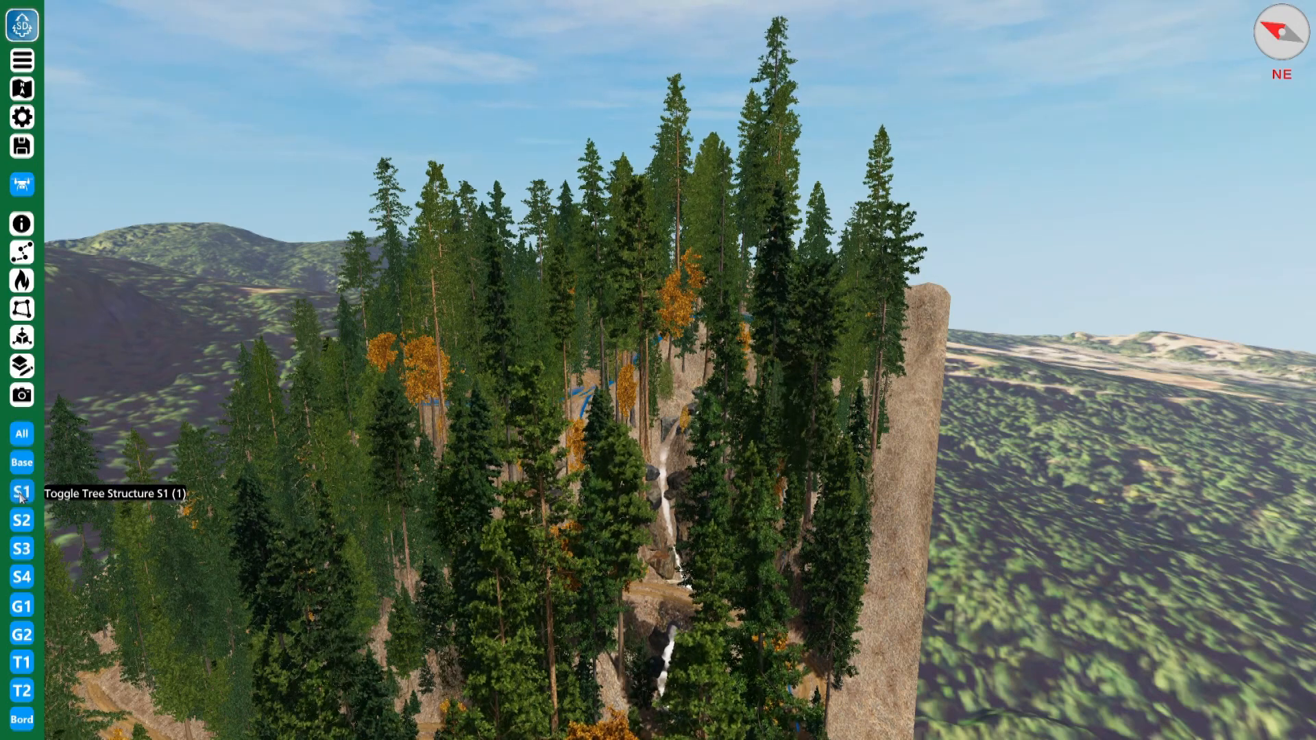
pyautogui.click(21, 494)
pyautogui.click(22, 493)
pyautogui.click(21, 494)
pyautogui.click(22, 495)
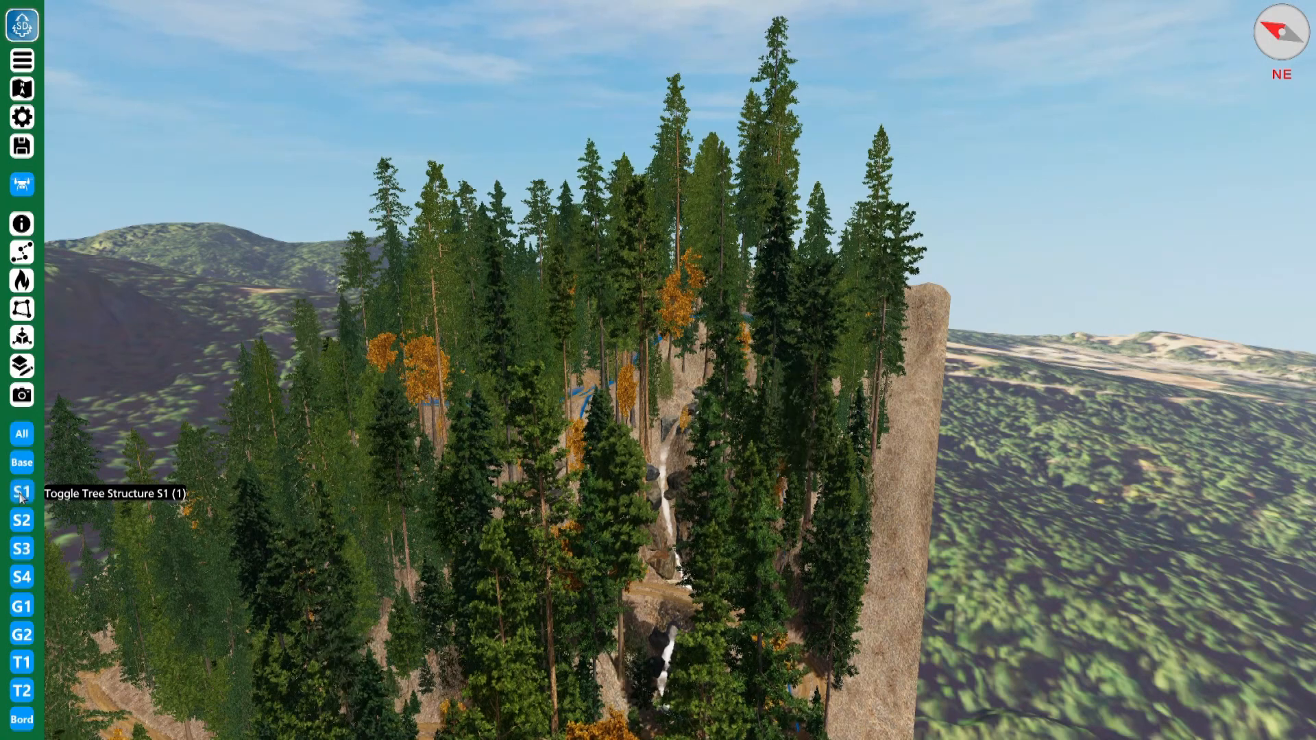
pyautogui.click(21, 494)
pyautogui.click(21, 493)
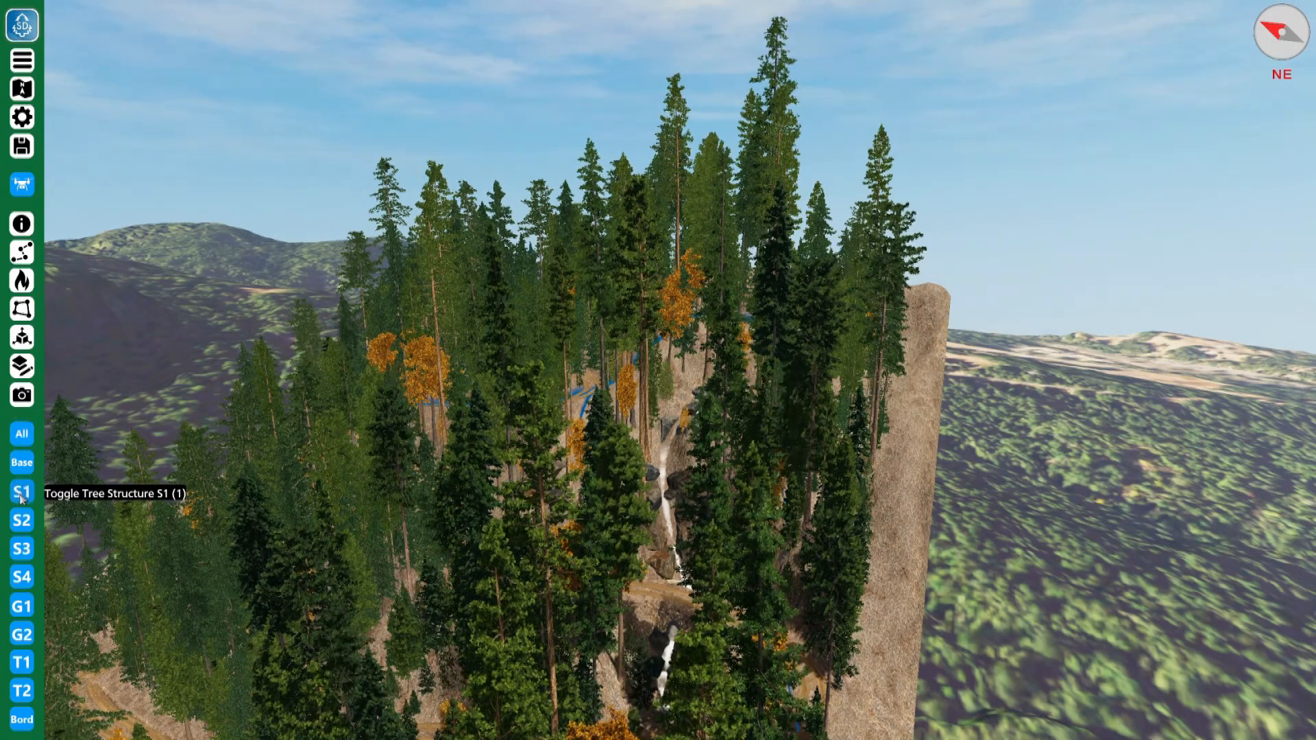
# Fly down through the stand to the creek and road to examine the placed trees near ground level.
pyautogui.moveTo(634, 384); pyautogui.dragTo(699, 487, button='right')
pyautogui.press('w')
pyautogui.press('w')
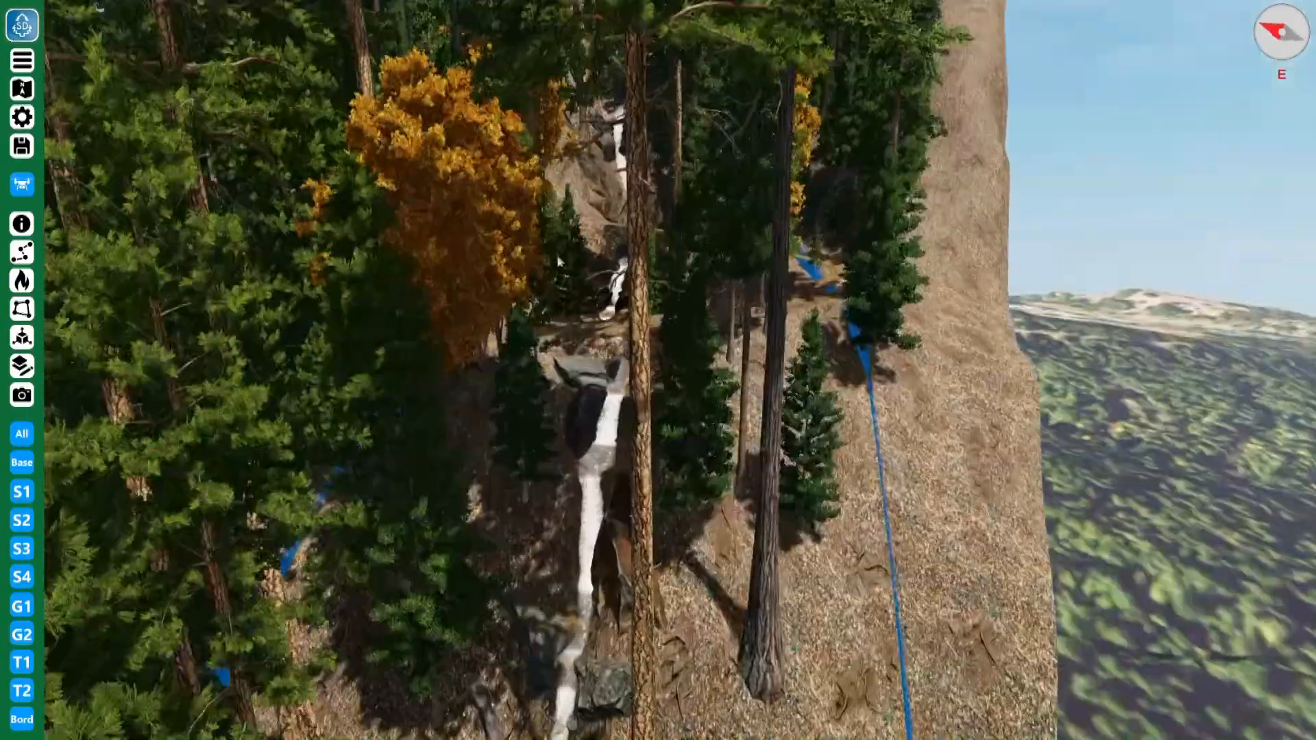
pyautogui.press('w')
pyautogui.moveTo(560, 261); pyautogui.dragTo(523, 260, button='right')
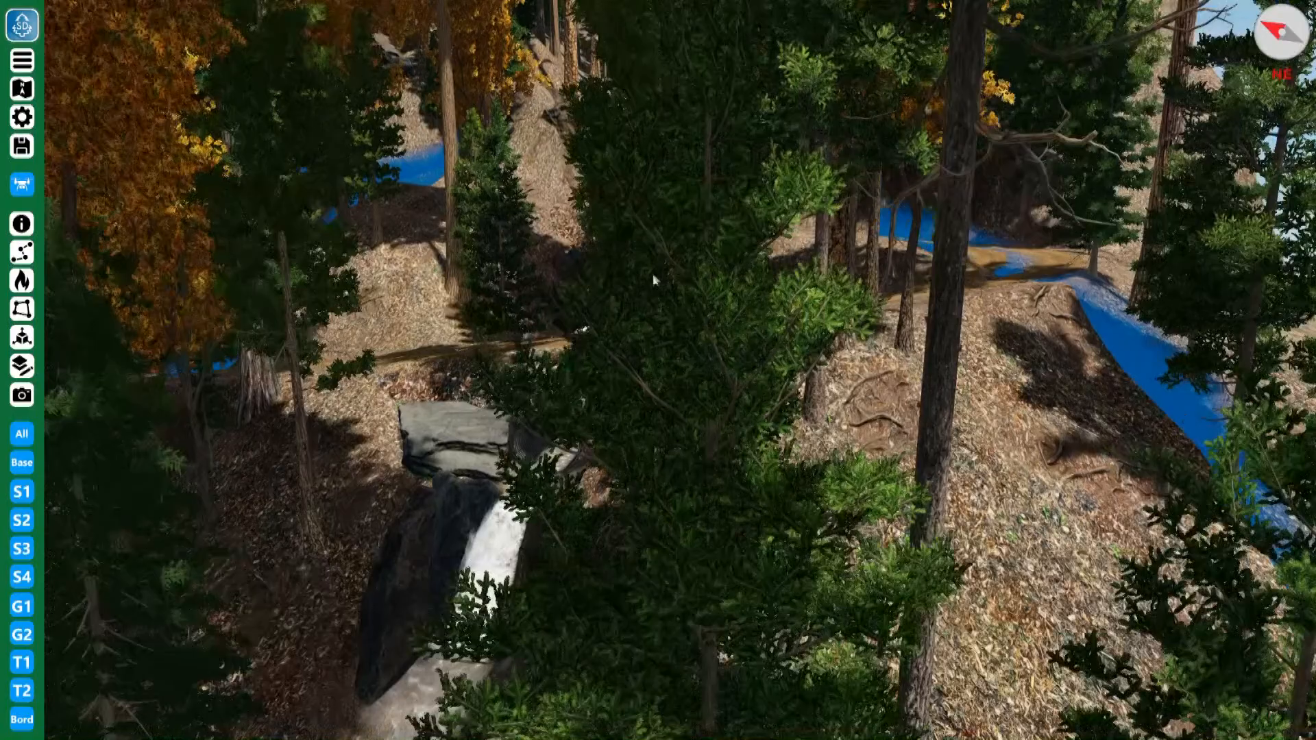
pyautogui.moveTo(655, 281); pyautogui.dragTo(653, 223, button='right')
pyautogui.press('w')
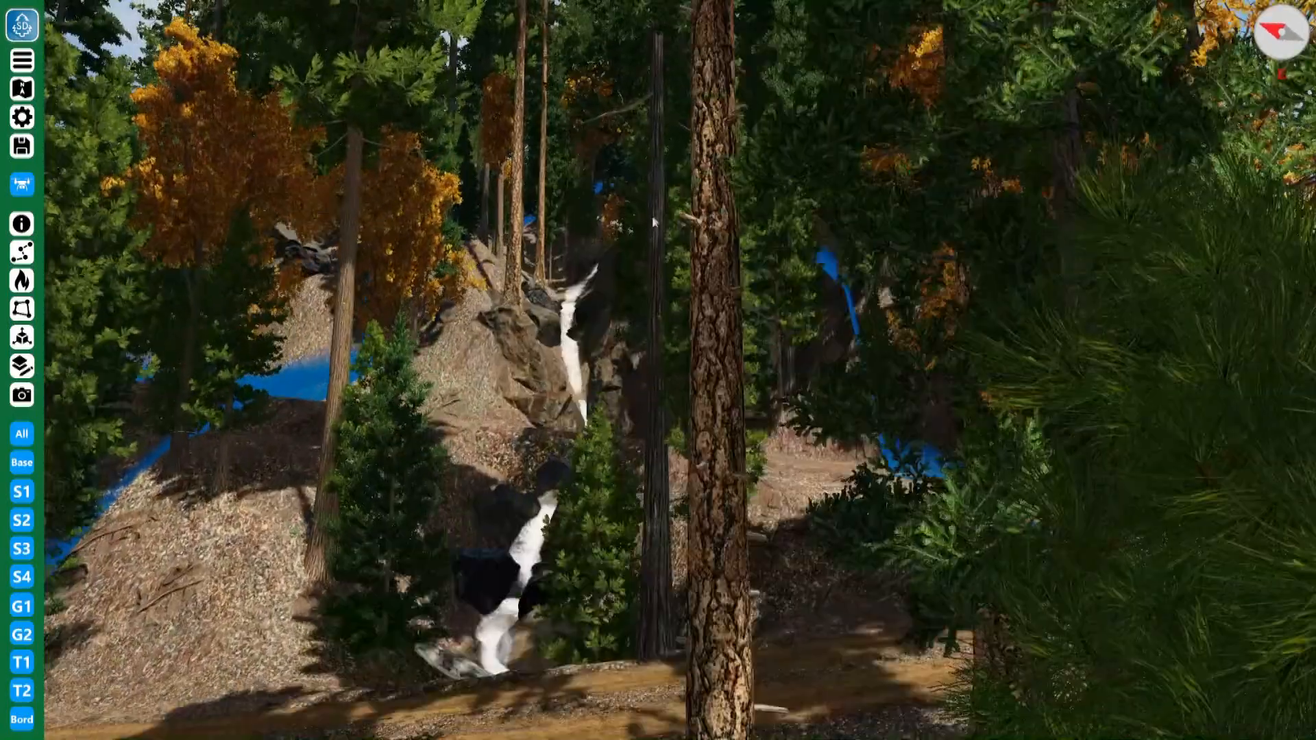
pyautogui.press('w')
pyautogui.moveTo(782, 312); pyautogui.dragTo(698, 371, button='right')
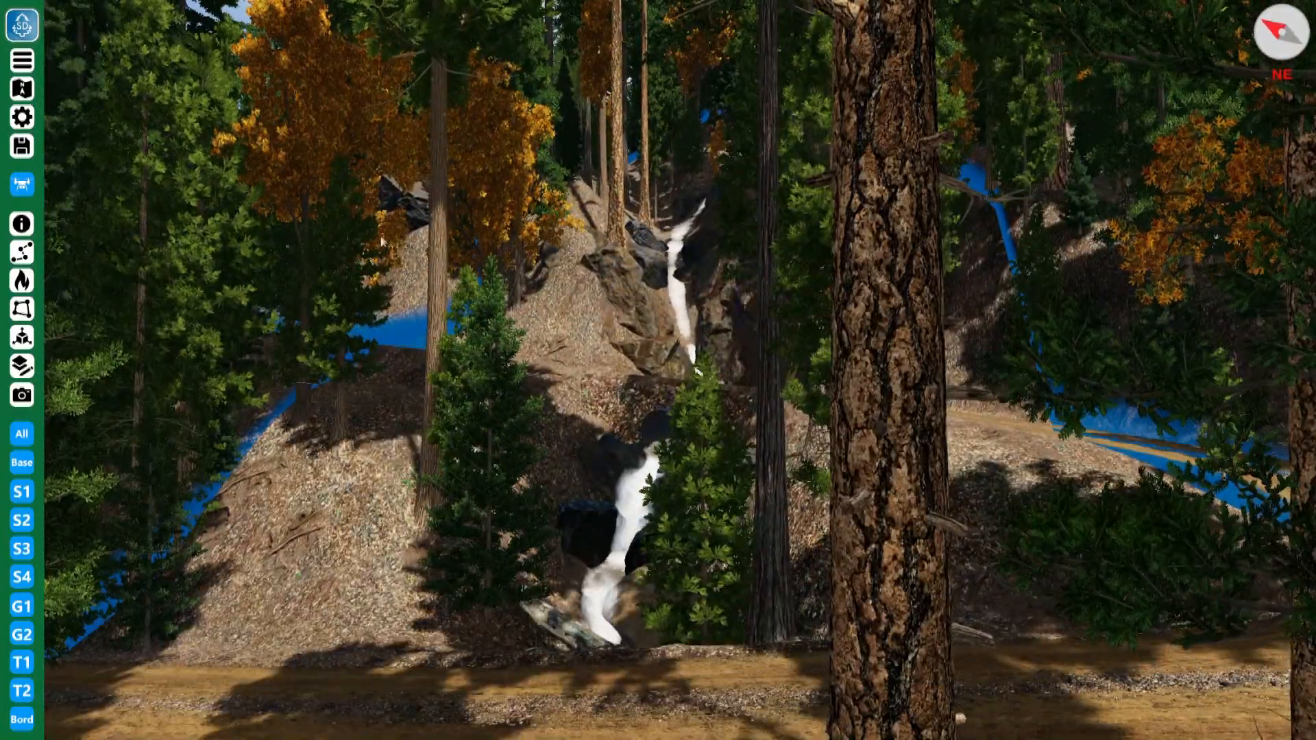
pyautogui.press('w')
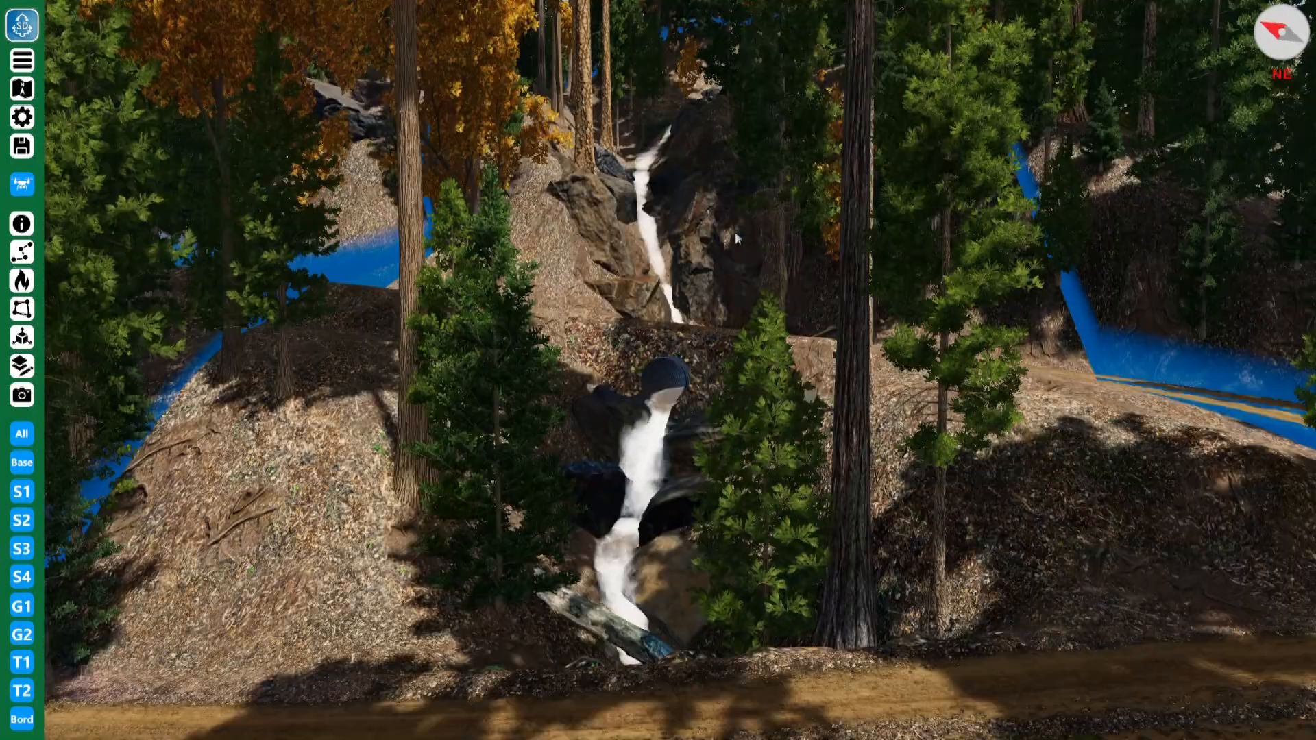
# Toggle tree structure S1 off and on at the creek crossing to compare the understory around the waterfall.
pyautogui.click(21, 492)
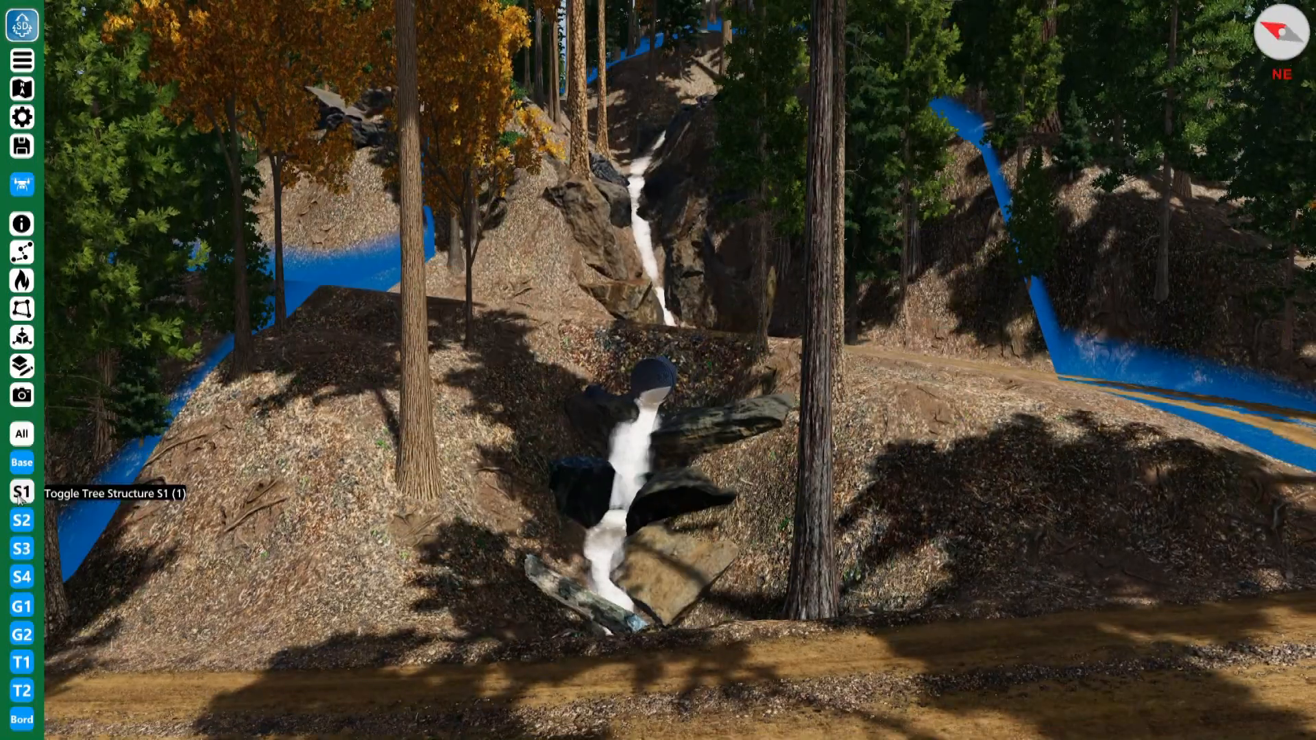
pyautogui.click(21, 492)
pyautogui.click(21, 493)
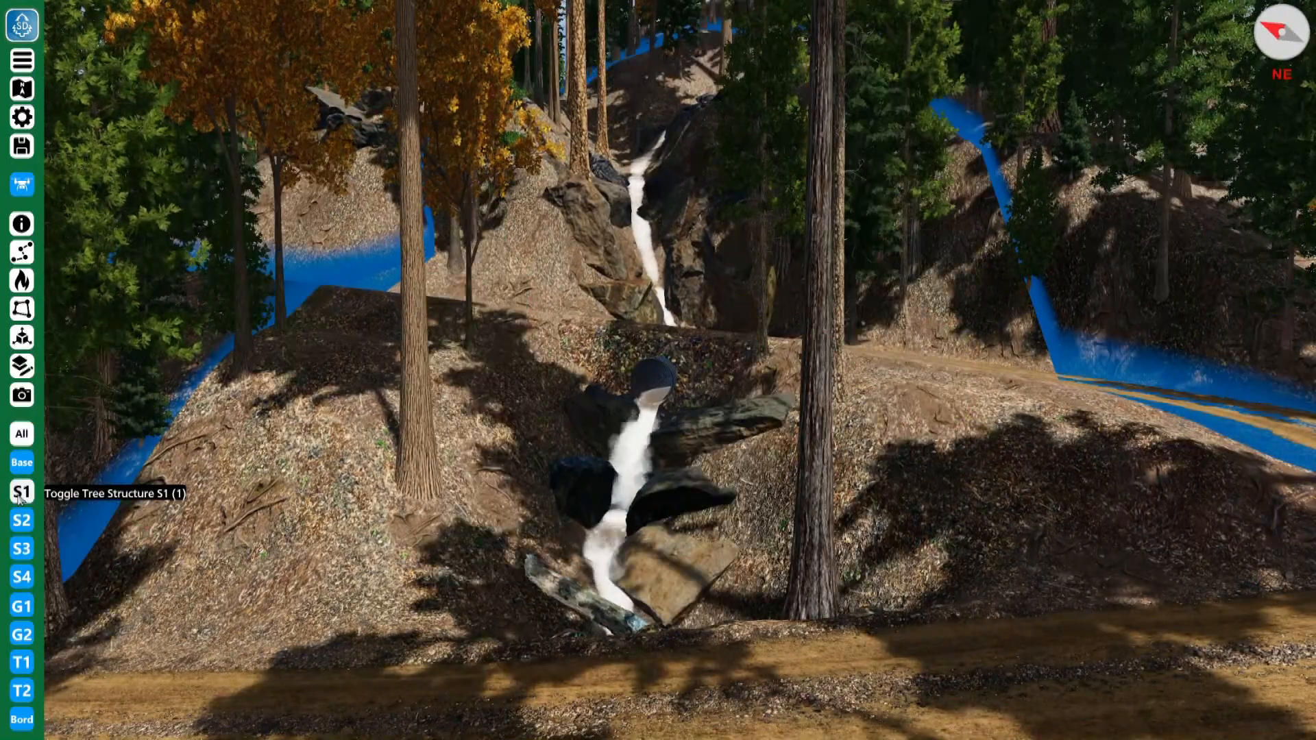
pyautogui.click(21, 493)
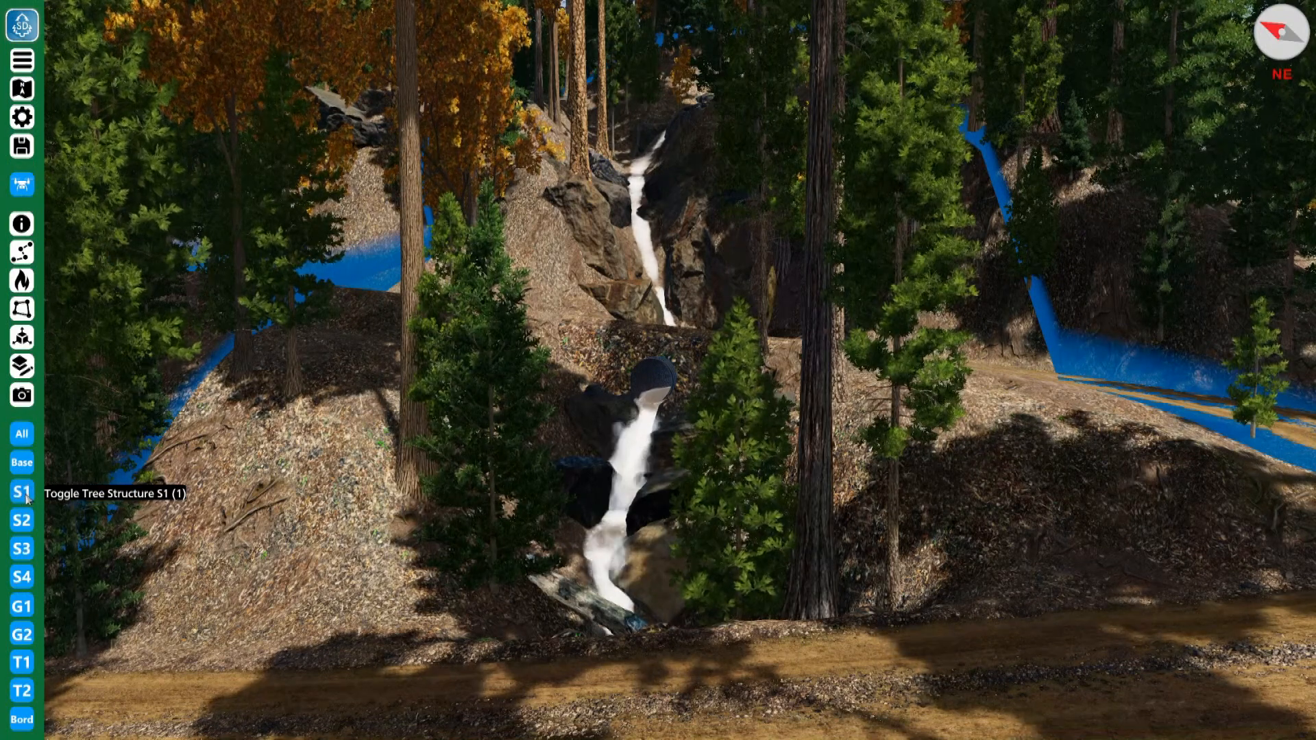
pyautogui.click(26, 498)
pyautogui.click(26, 498)
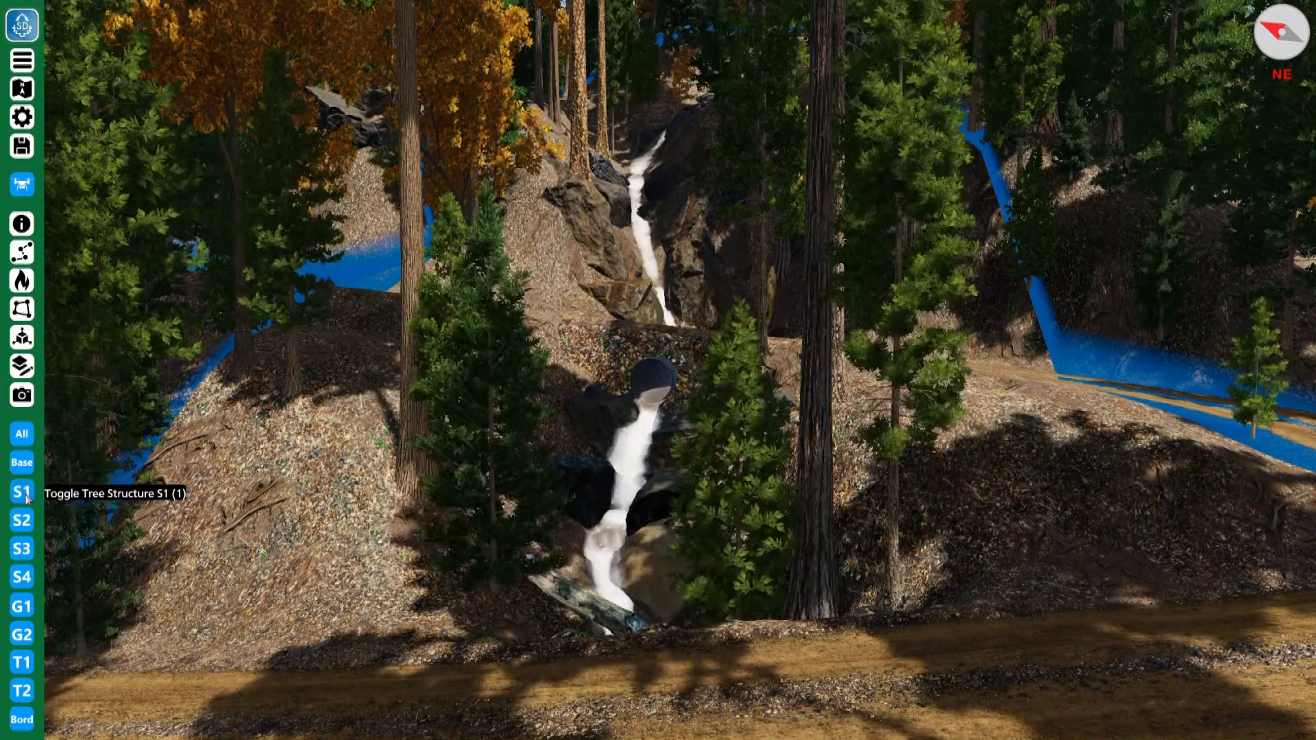
# Toggle tree structures S2 and S3 at the creek crossing to compare the stand around the waterfall with and without them.
pyautogui.click(26, 524)
pyautogui.click(26, 524)
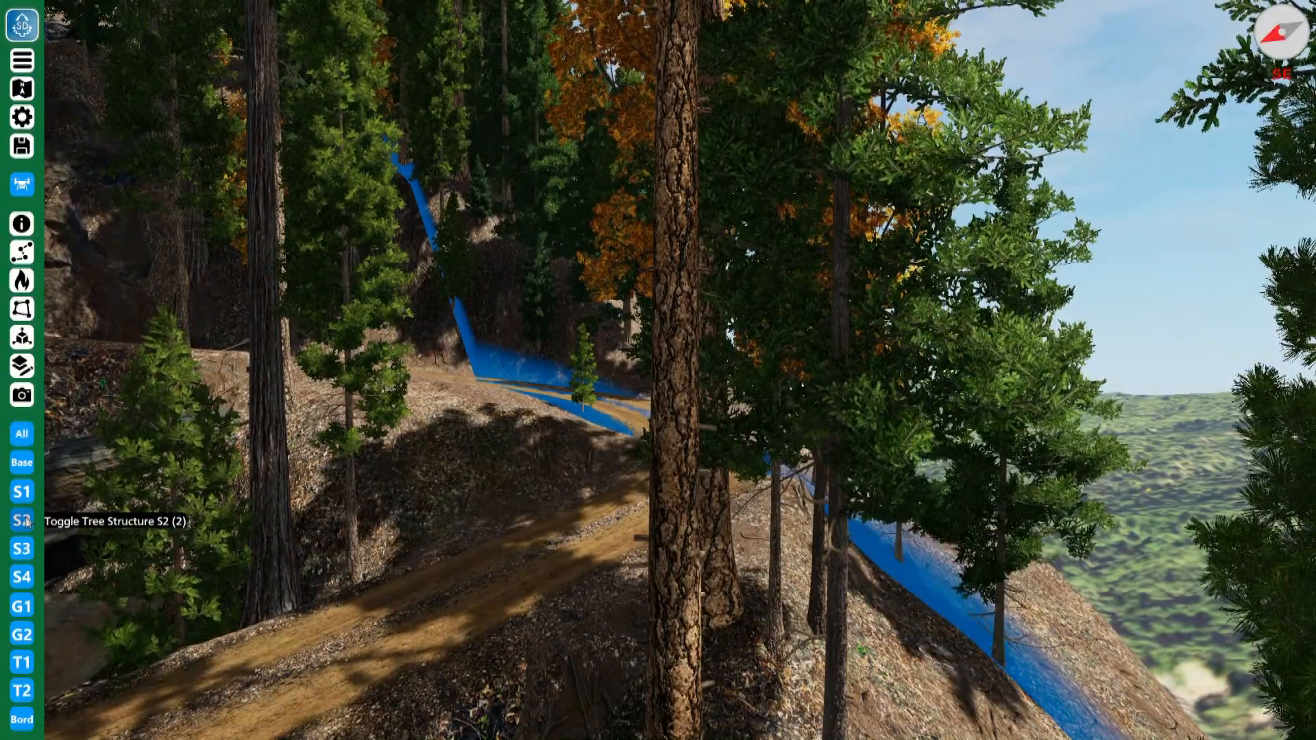
pyautogui.click(21, 553)
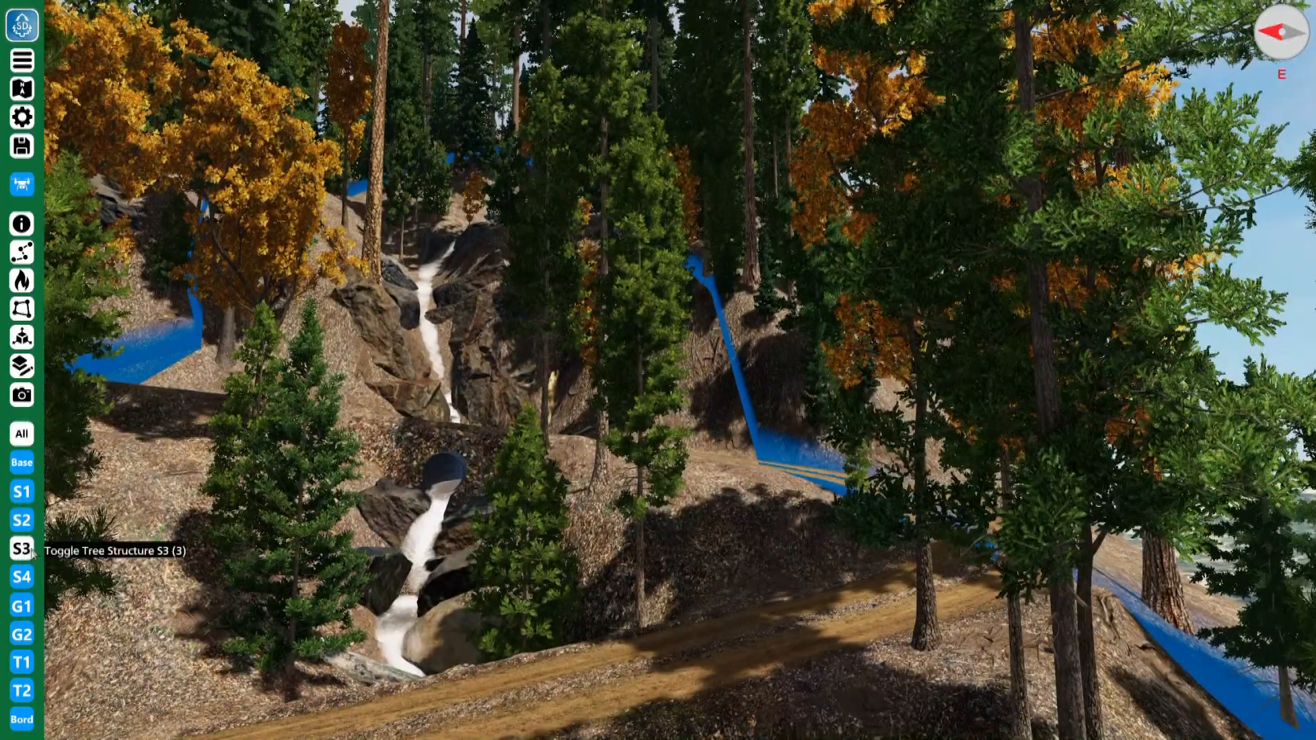
pyautogui.click(31, 552)
pyautogui.click(30, 552)
pyautogui.click(30, 551)
pyautogui.click(30, 552)
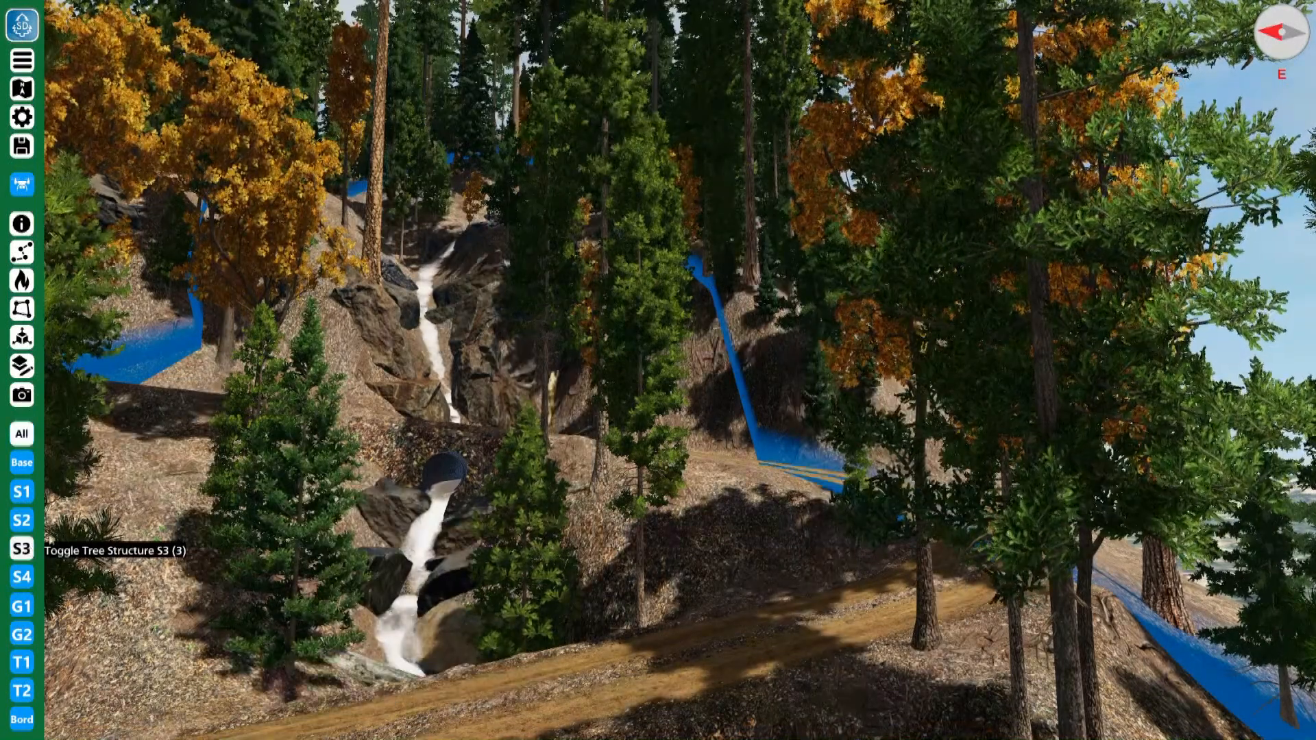
# Toggle tree structure S4 off and on repeatedly at the creek crossing to examine its trees near the road.
pyautogui.click(24, 582)
pyautogui.click(24, 582)
pyautogui.click(24, 581)
pyautogui.click(24, 581)
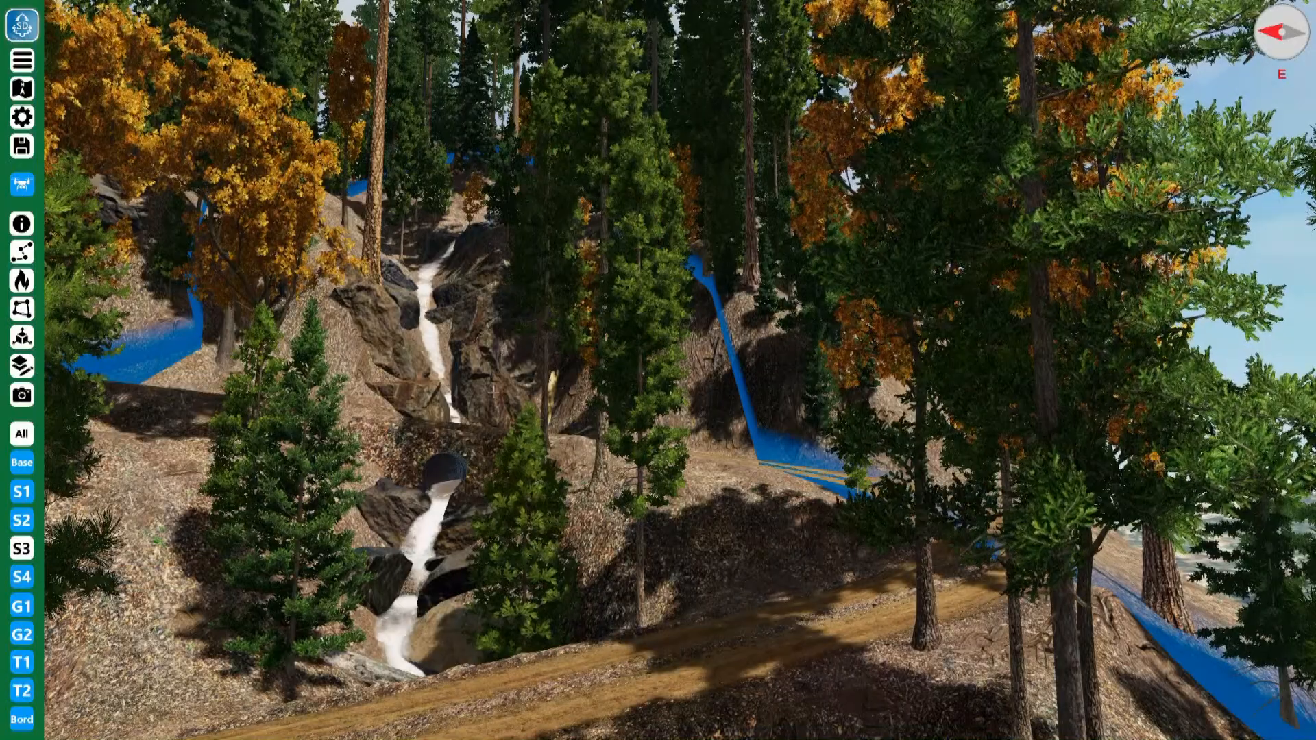
pyautogui.scroll(2, 87, 562)
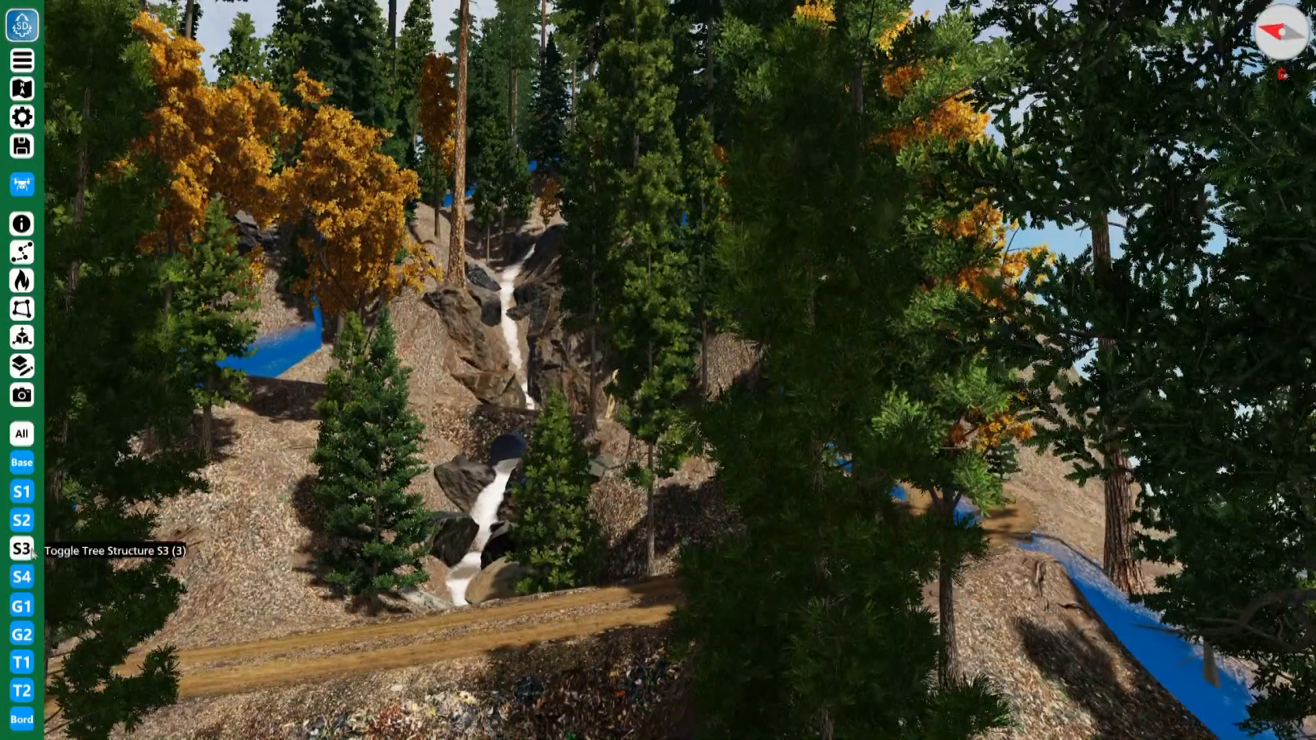
pyautogui.click(24, 577)
pyautogui.click(24, 577)
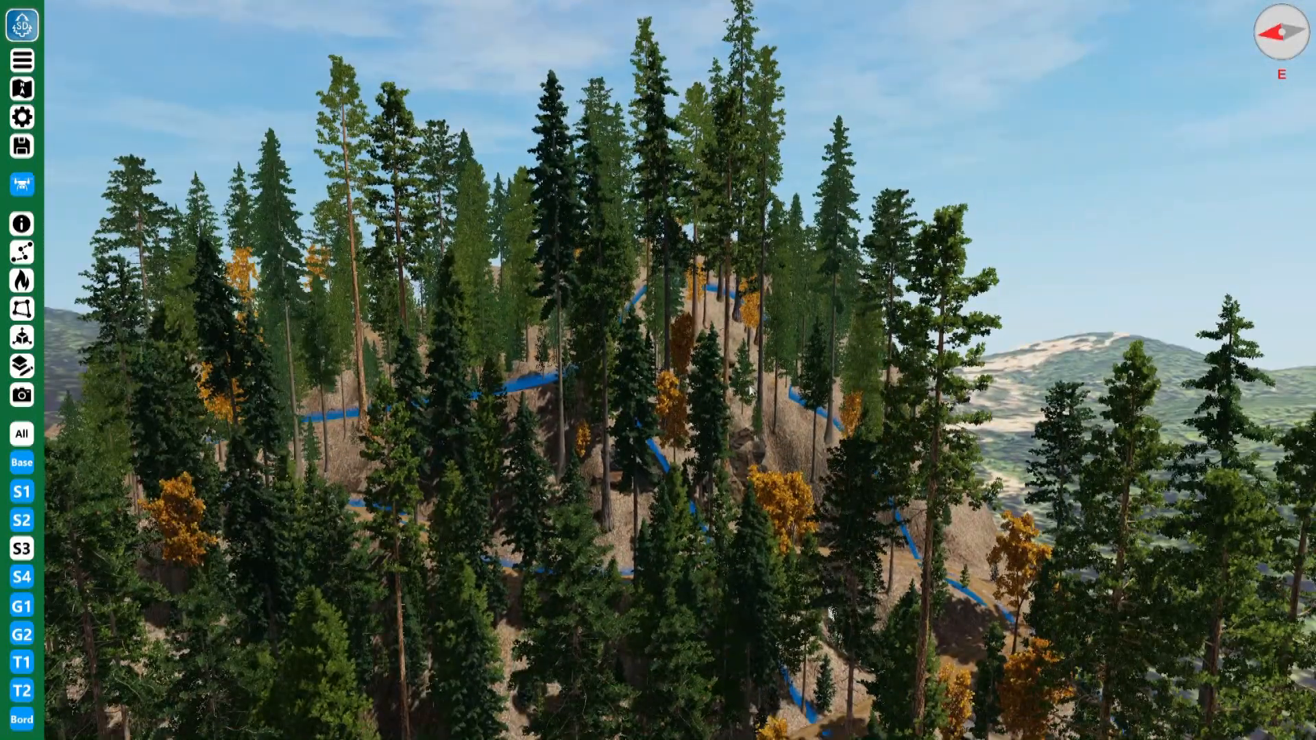
# Hide the Base, S1, S2 and S4 tree structures and show S3 alone in the aerial view of the mountain.
pyautogui.click(23, 472)
pyautogui.click(25, 497)
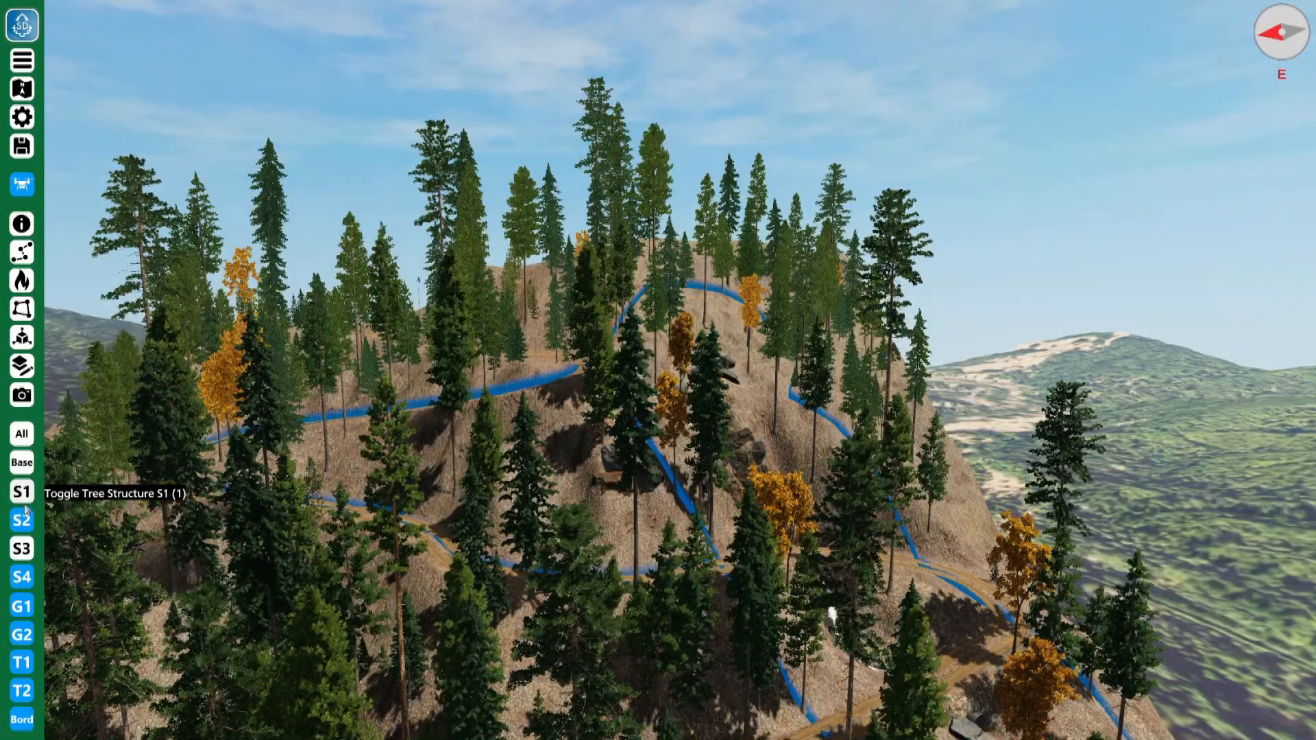
pyautogui.click(24, 524)
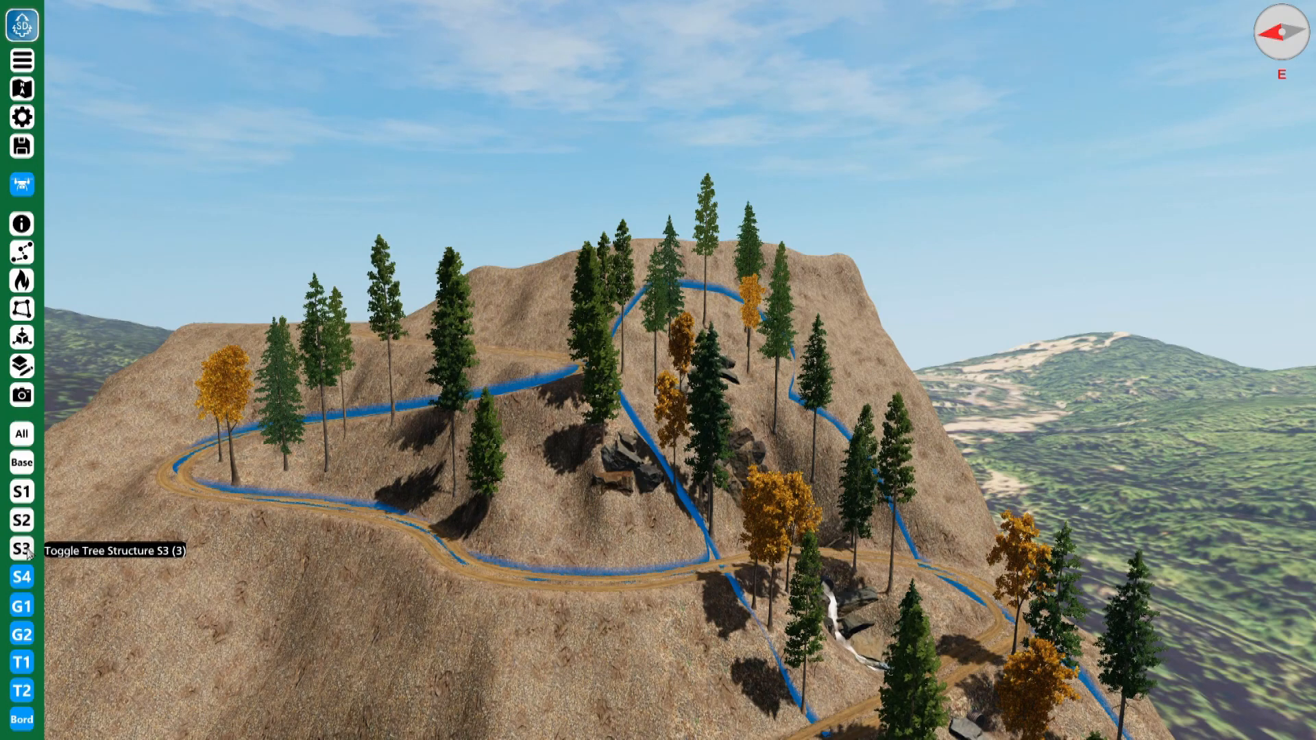
pyautogui.click(26, 551)
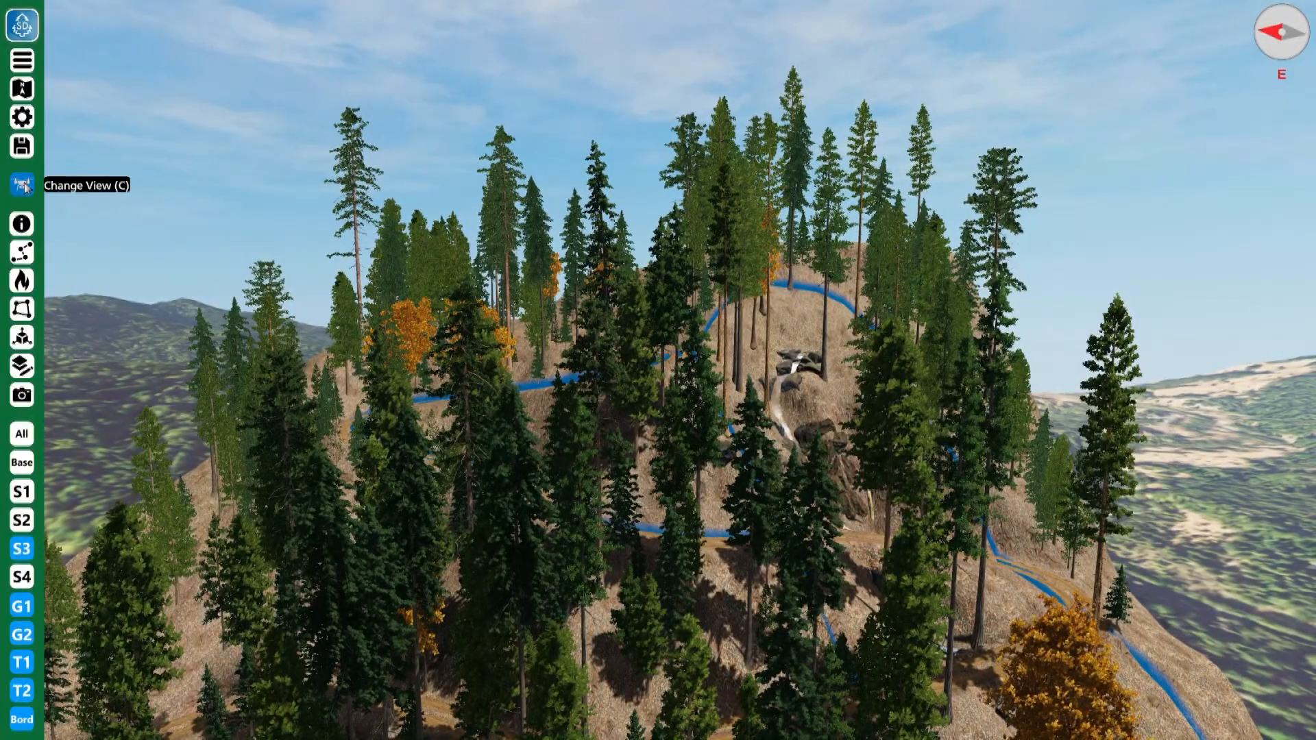
# Change the camera from the drone view to the orbit view and circle the mountain to examine the isolated S3 trees.
pyautogui.click(22, 184)
pyautogui.click(183, 183)
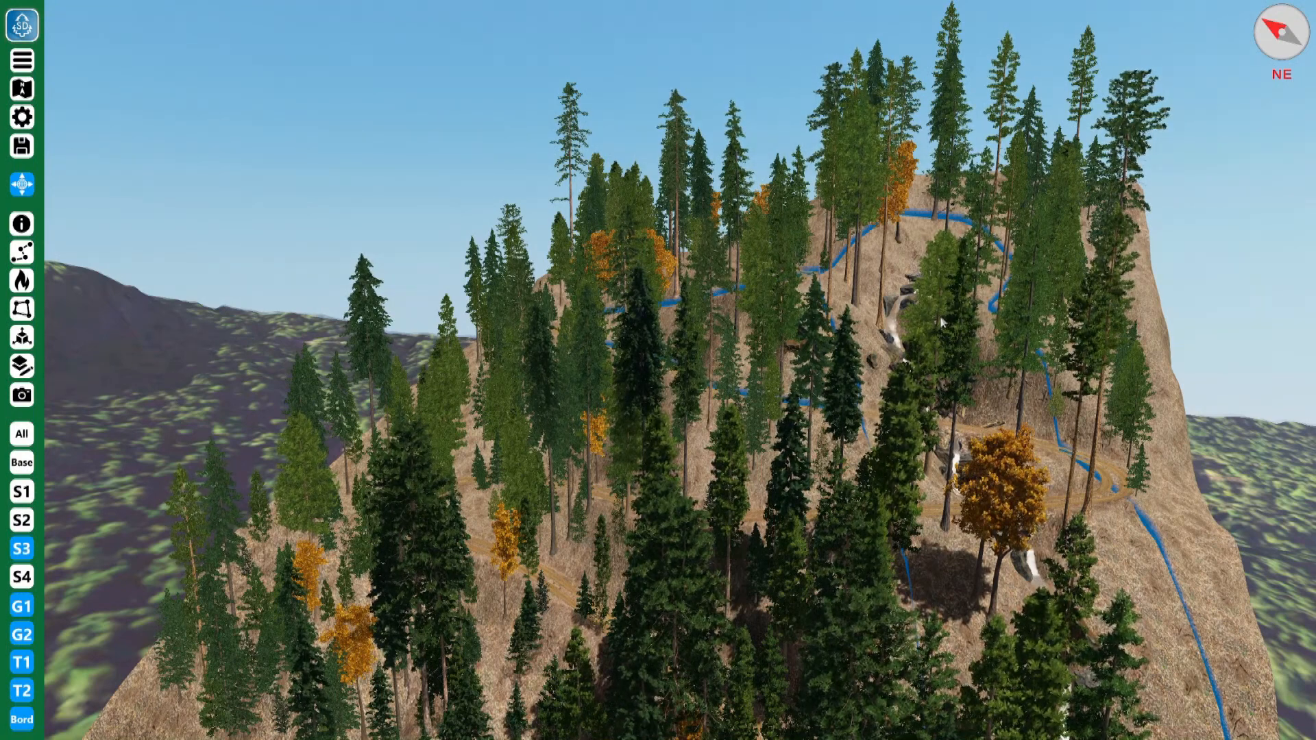
pyautogui.moveTo(939, 315); pyautogui.dragTo(1113, 421)
pyautogui.moveTo(1002, 427); pyautogui.dragTo(918, 333)
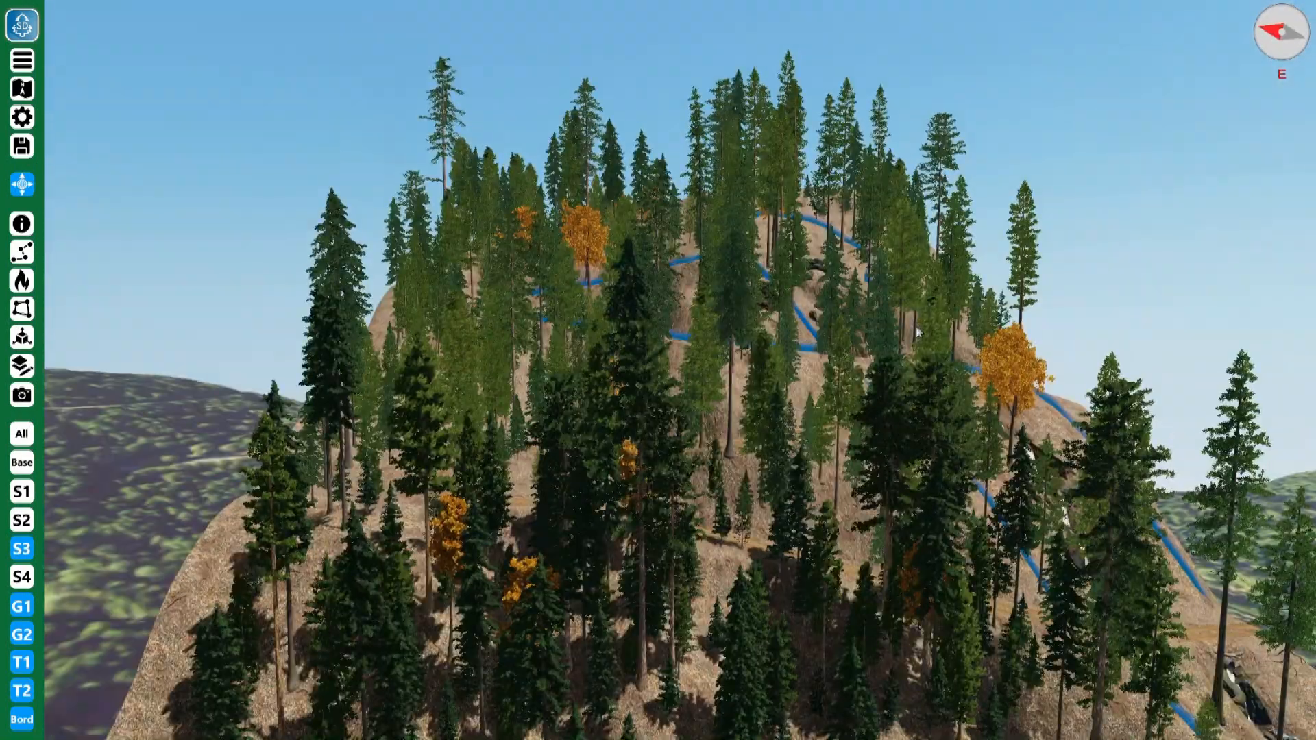